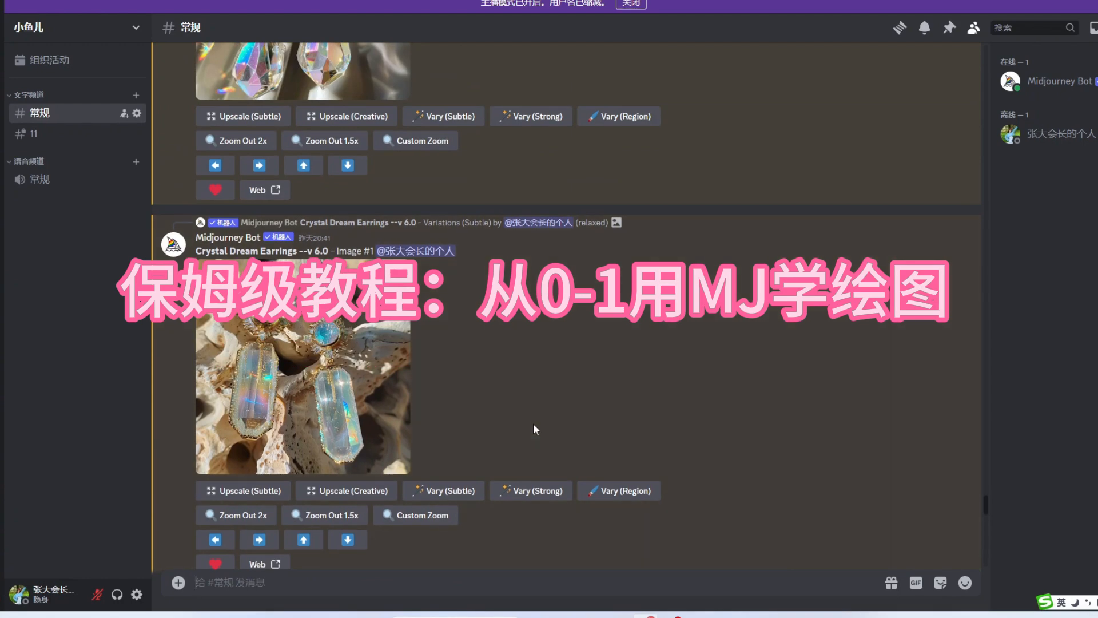
{"action": "scroll", "coordinate": [533, 429], "scroll_direction": "up", "scroll_amount": 5}
{"action": "scroll", "coordinate": [534, 428], "scroll_direction": "up", "scroll_amount": 8}
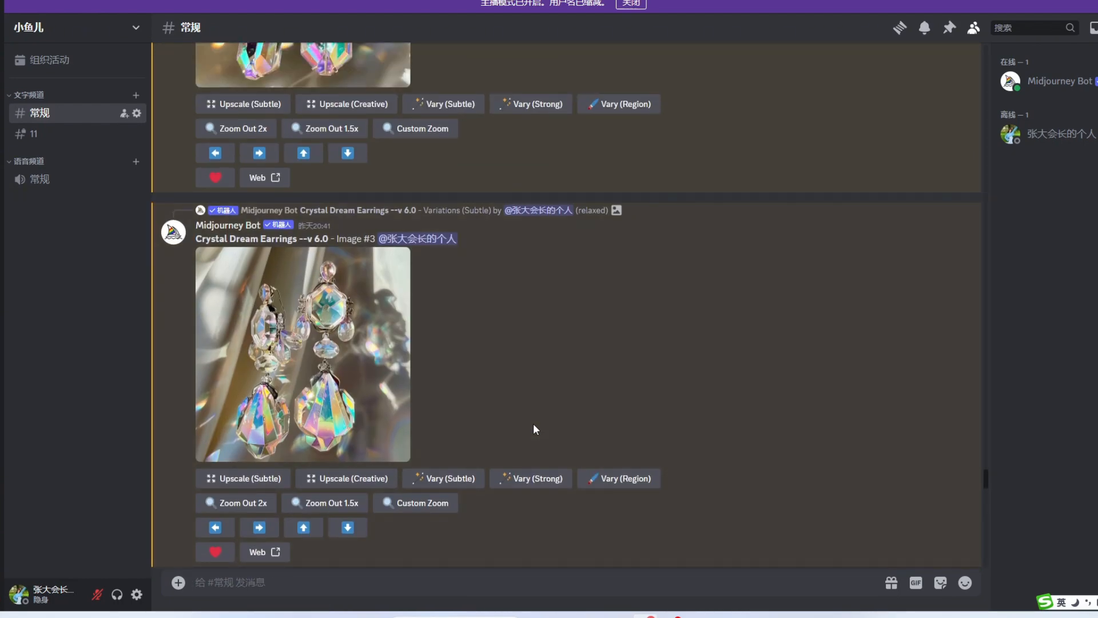
{"action": "scroll", "coordinate": [533, 429], "scroll_direction": "up", "scroll_amount": 4}
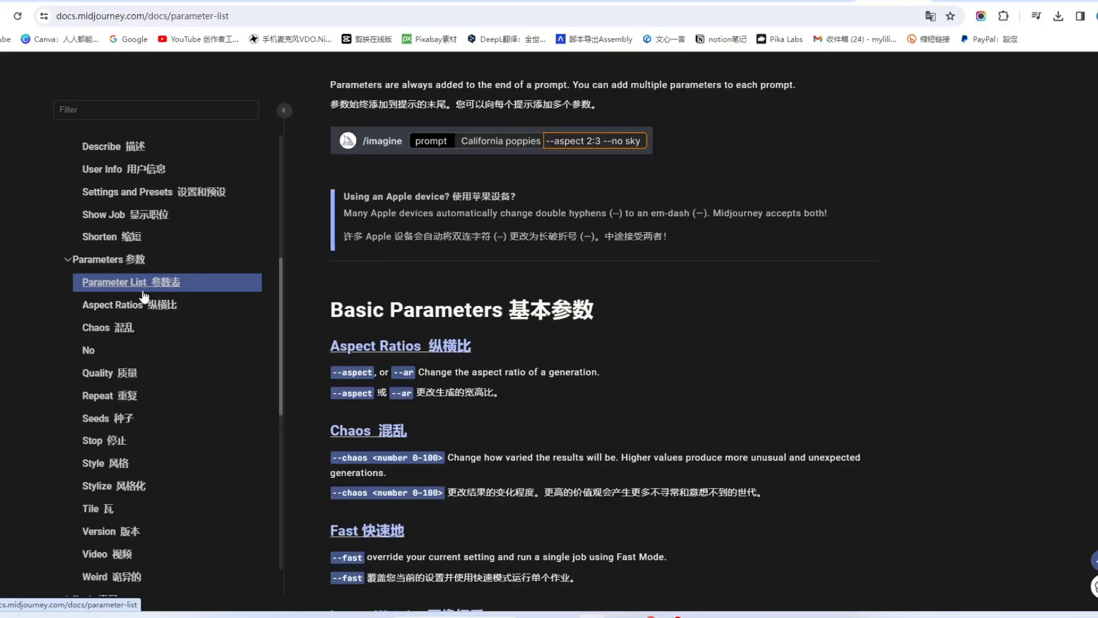
{"action": "scroll", "coordinate": [167, 308], "scroll_direction": "down", "scroll_amount": 4}
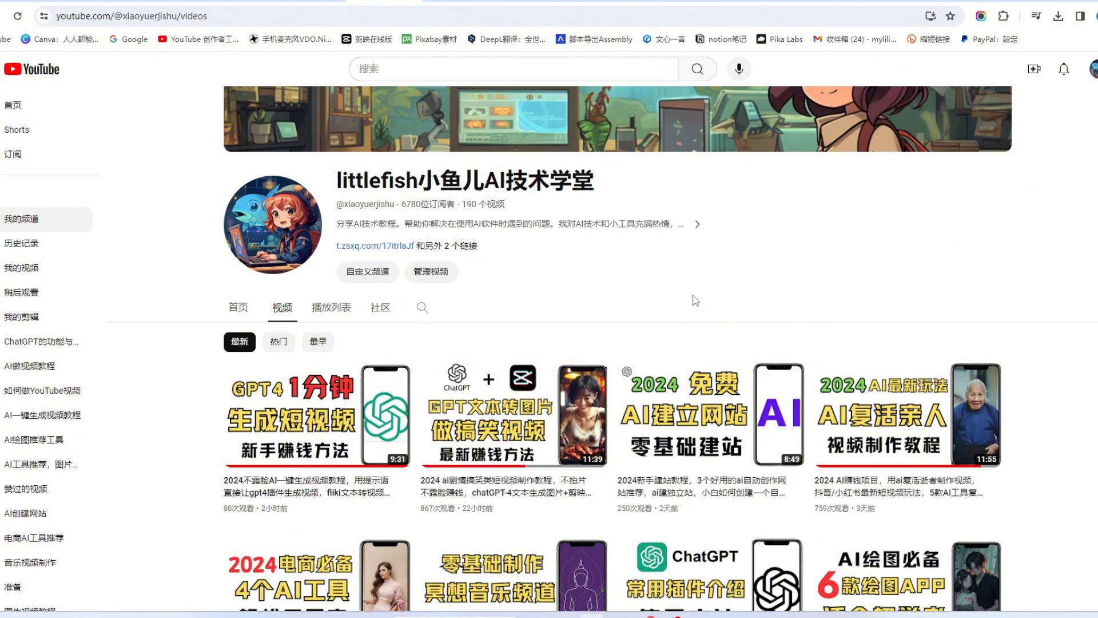
{"action": "scroll", "coordinate": [695, 300], "scroll_direction": "down", "scroll_amount": 10}
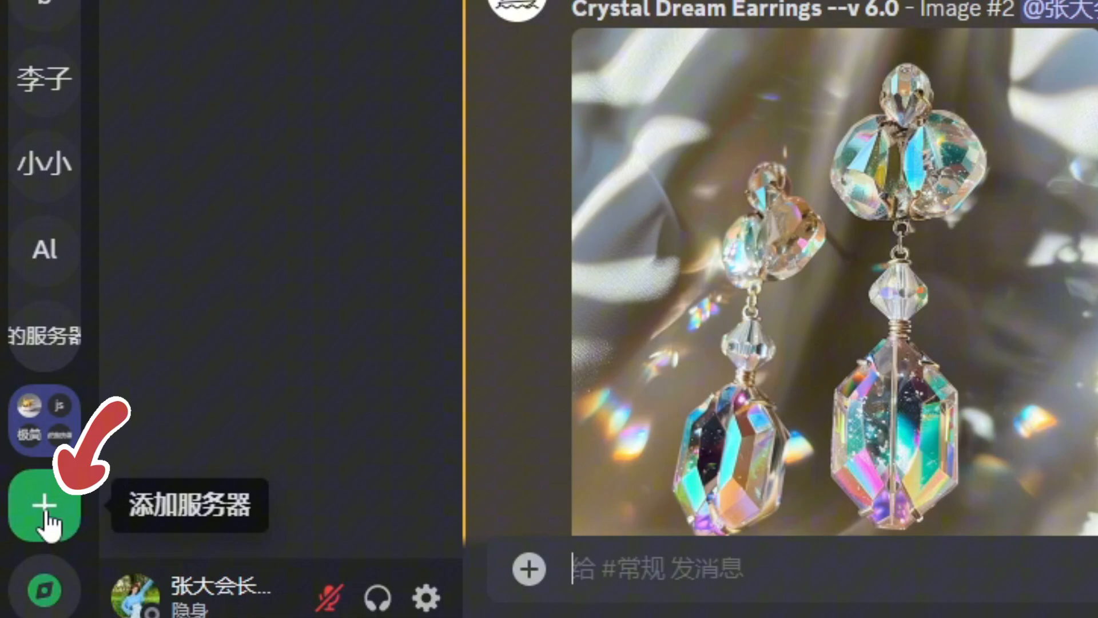
Step: Start a new server built from scratch, intended only for the owner and friends
{"action": "left_click", "coordinate": [47, 514]}
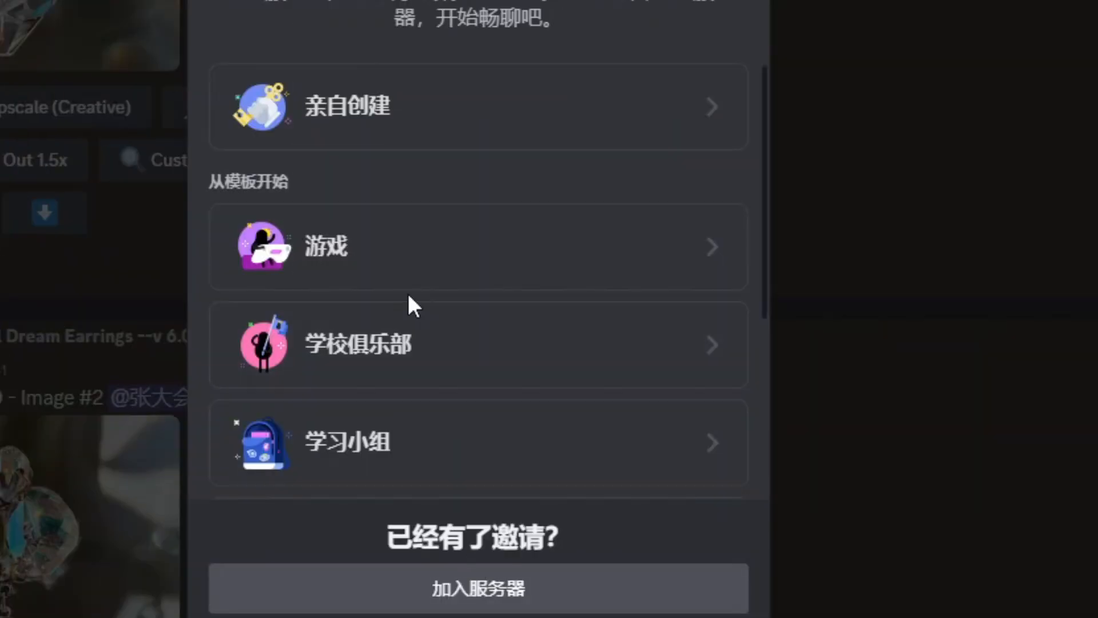
{"action": "left_click", "coordinate": [696, 111]}
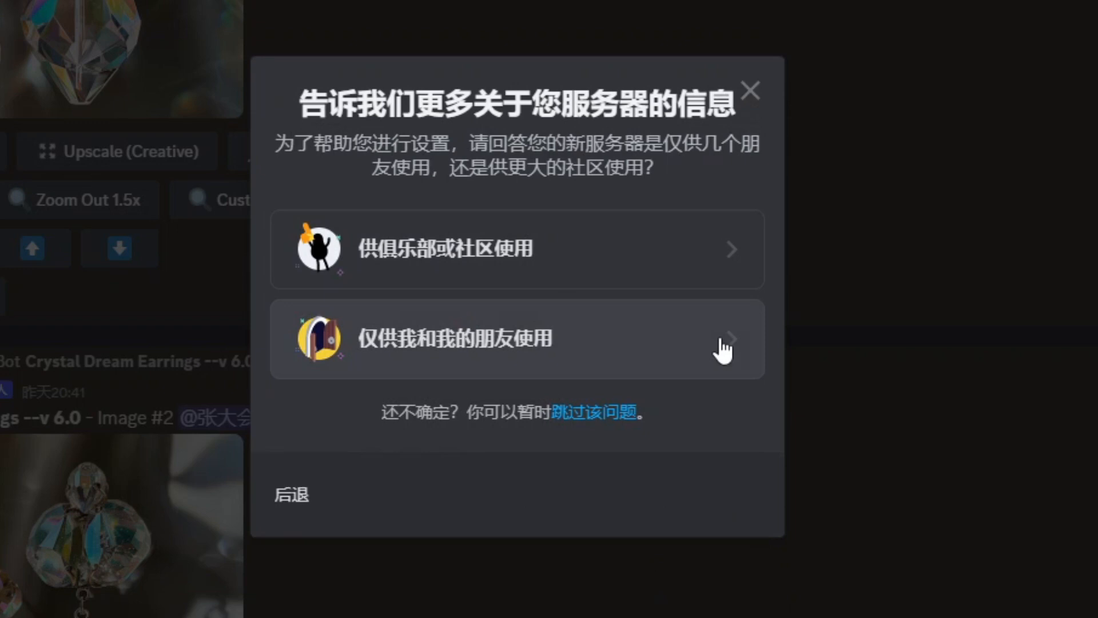
{"action": "left_click", "coordinate": [647, 319]}
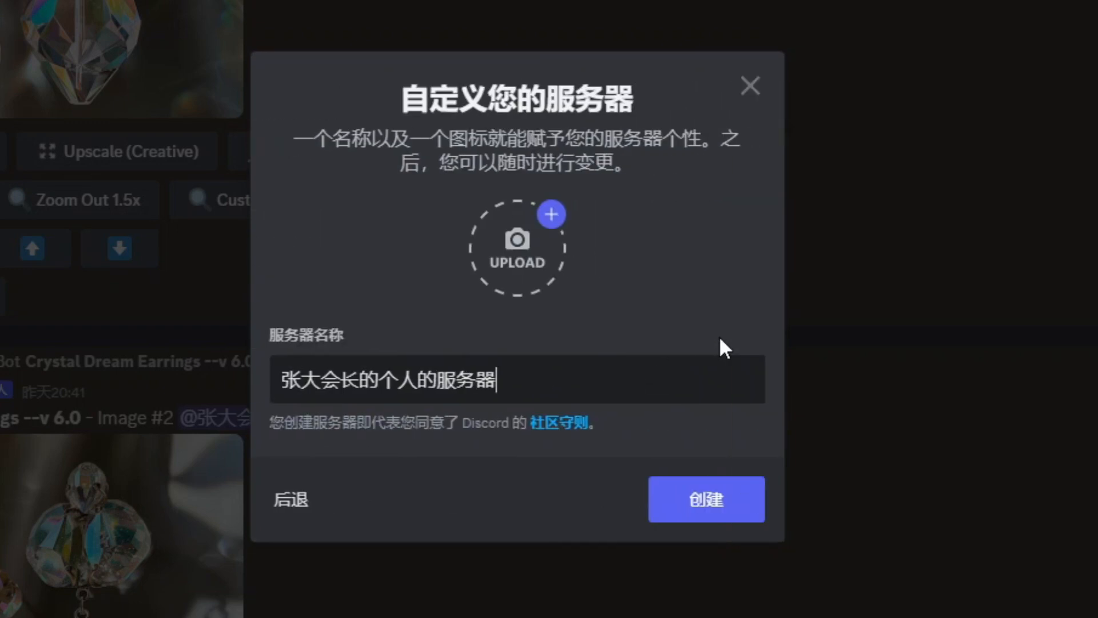
Step: Name the new server 小小鱼儿, upload an icon image for it, and create the server
{"action": "left_click_drag", "start_coordinate": [536, 369], "coordinate": [135, 383]}
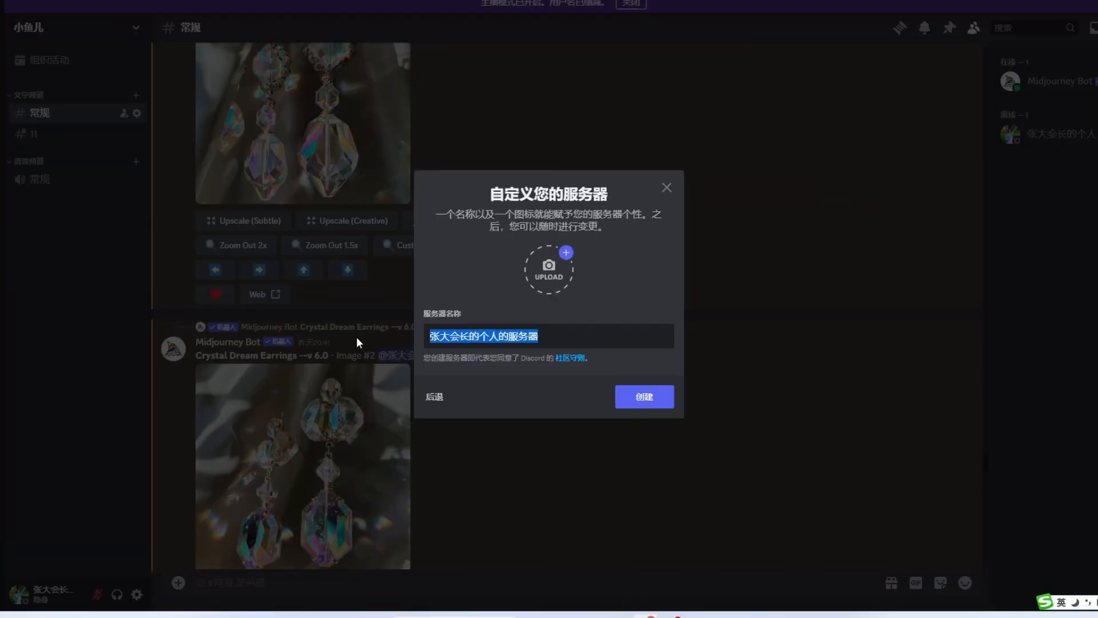
{"action": "key", "text": "BackSpace"}
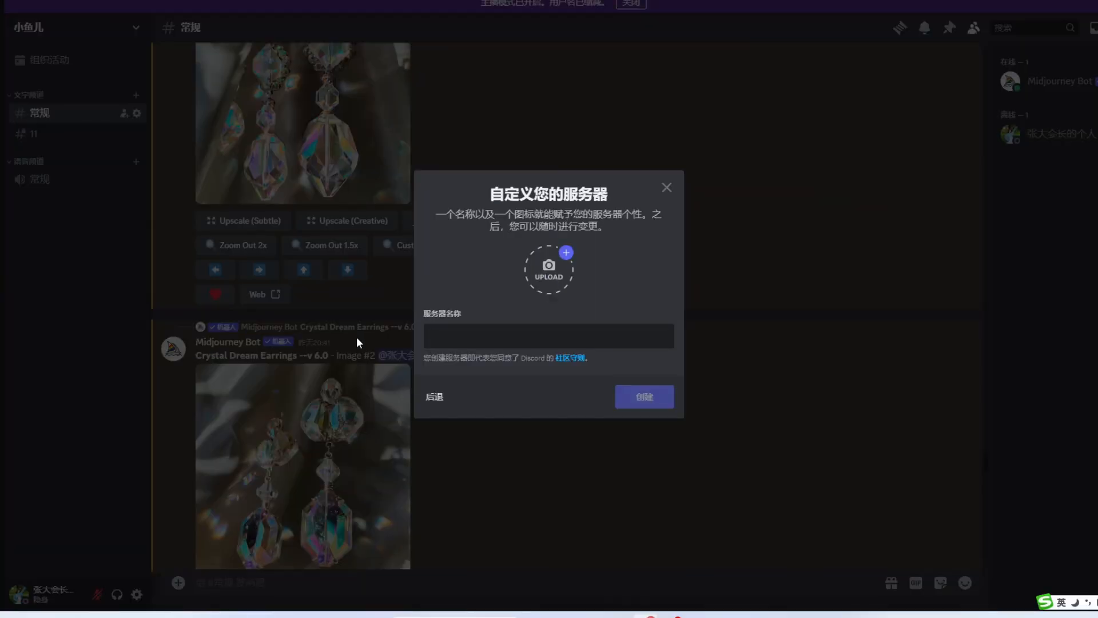
{"action": "type", "text": "小小鱼儿"}
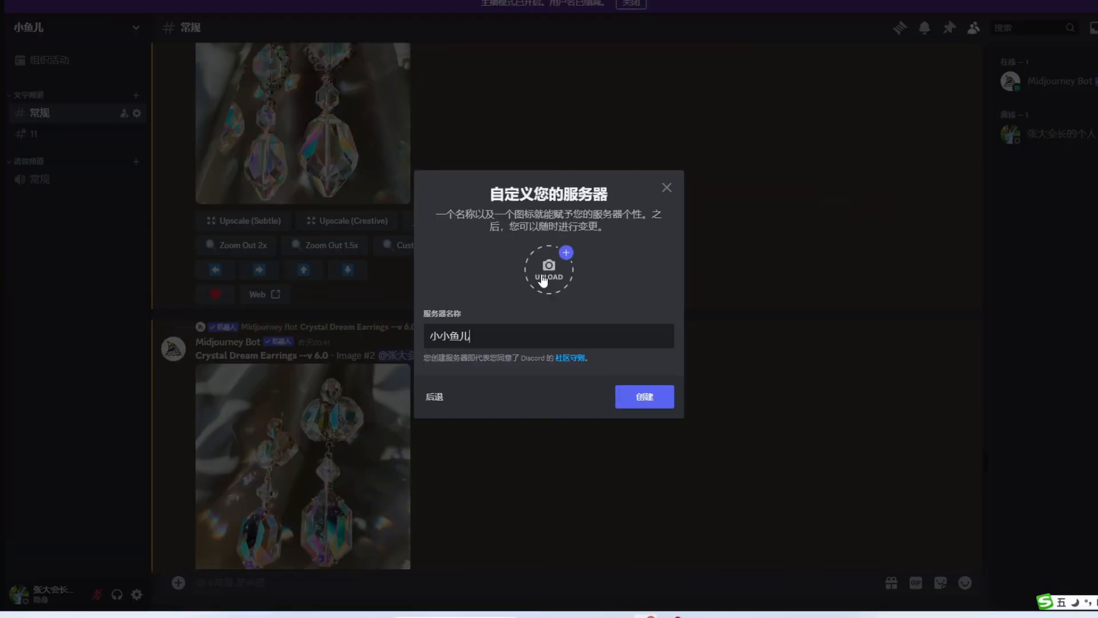
{"action": "left_click", "coordinate": [547, 269]}
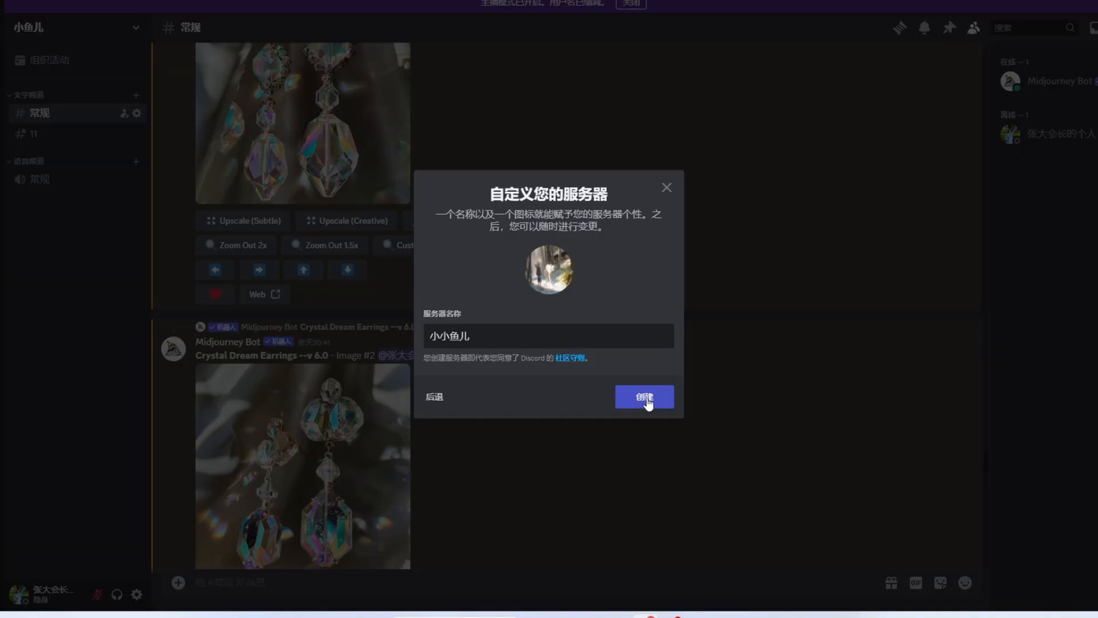
{"action": "left_click", "coordinate": [647, 401]}
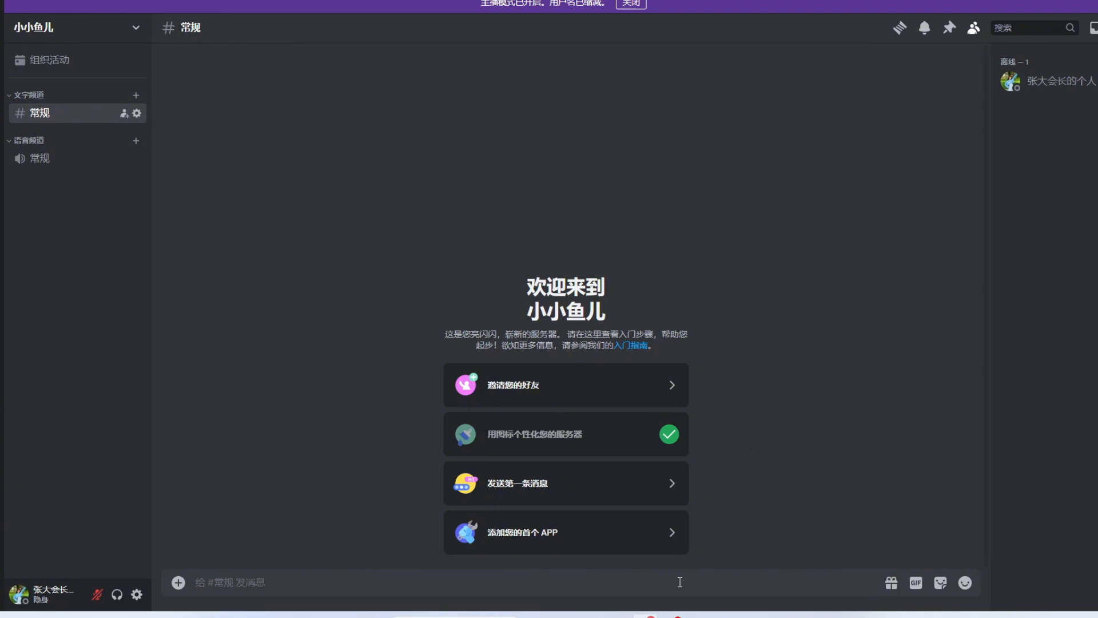
Step: Open an existing server that already has Midjourney Bot and start adding the bot from its profile
{"action": "scroll", "coordinate": [25, 446], "scroll_direction": "down", "scroll_amount": 7}
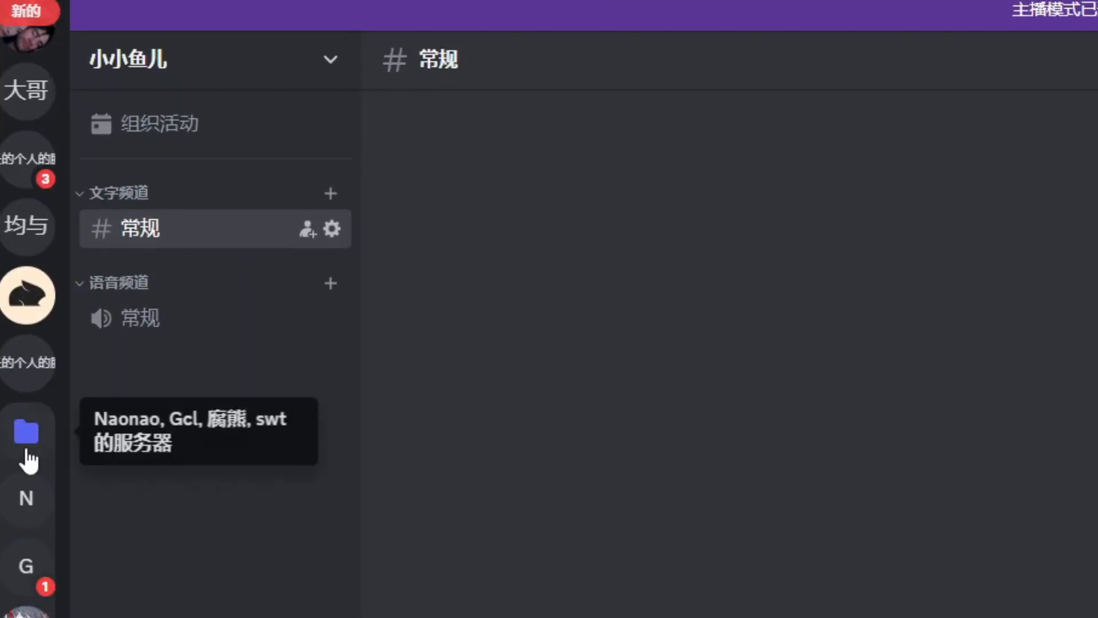
{"action": "scroll", "coordinate": [25, 449], "scroll_direction": "down", "scroll_amount": 5}
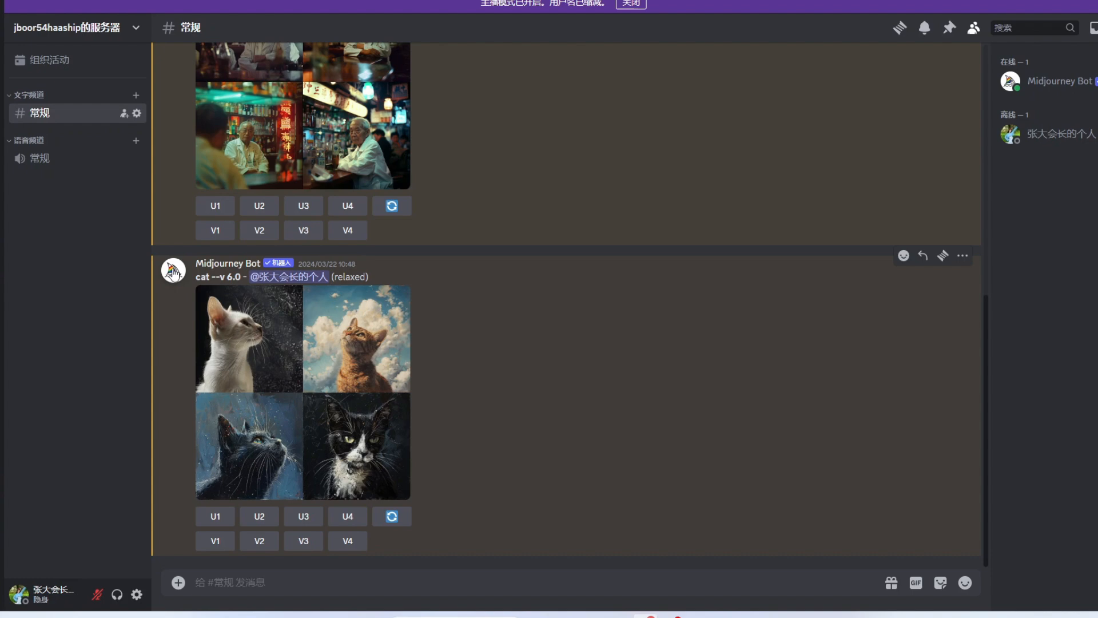
{"action": "left_click", "coordinate": [174, 271]}
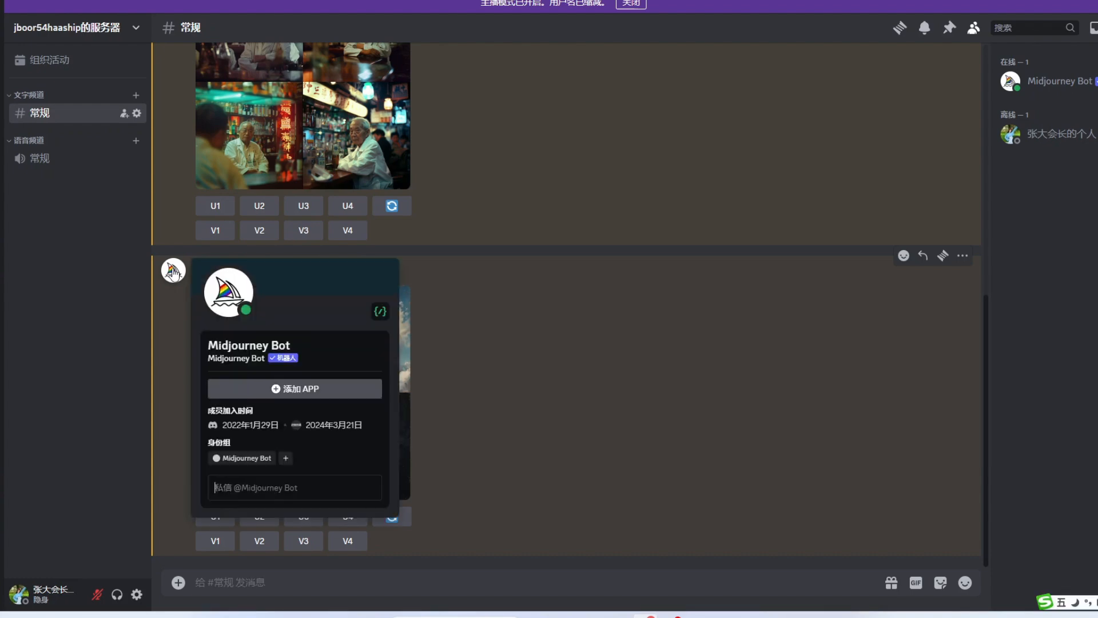
{"action": "left_click", "coordinate": [314, 387]}
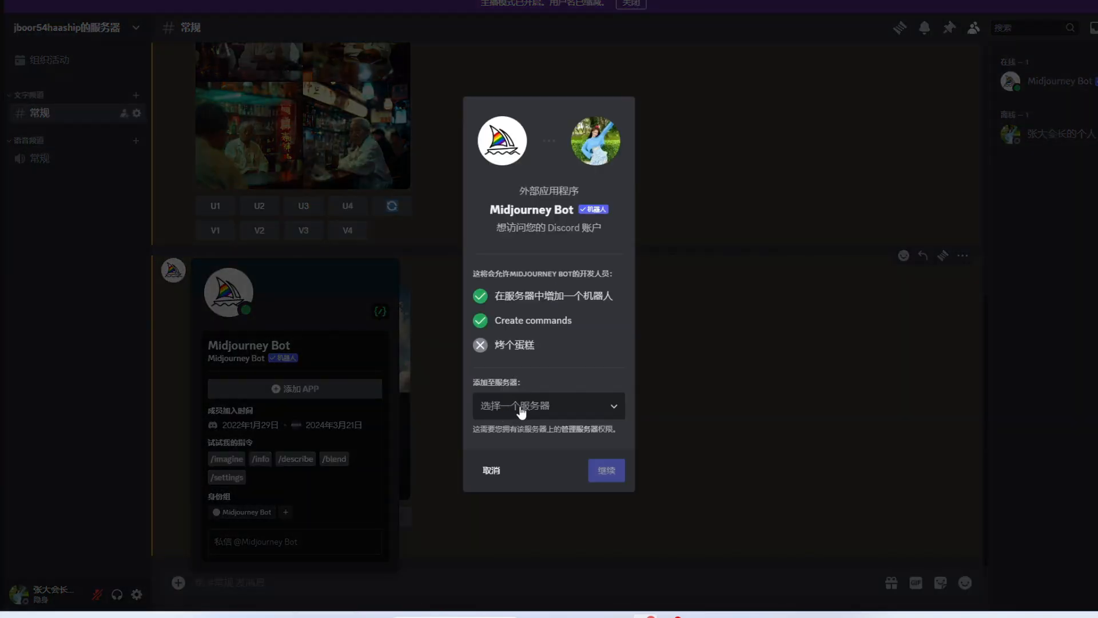
Step: Choose 小小鱼儿 as the server for Midjourney Bot, authorize it, and complete the human verification
{"action": "left_click", "coordinate": [614, 407]}
{"action": "left_click", "coordinate": [514, 506]}
{"action": "left_click", "coordinate": [606, 470]}
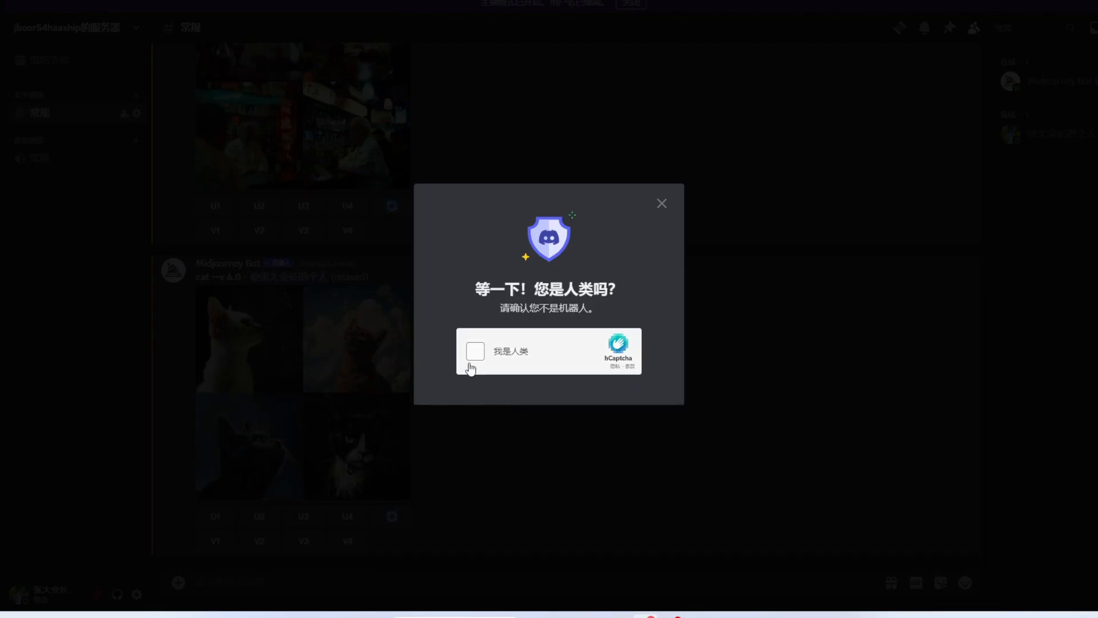
{"action": "left_click", "coordinate": [477, 352]}
{"action": "left_click", "coordinate": [553, 351]}
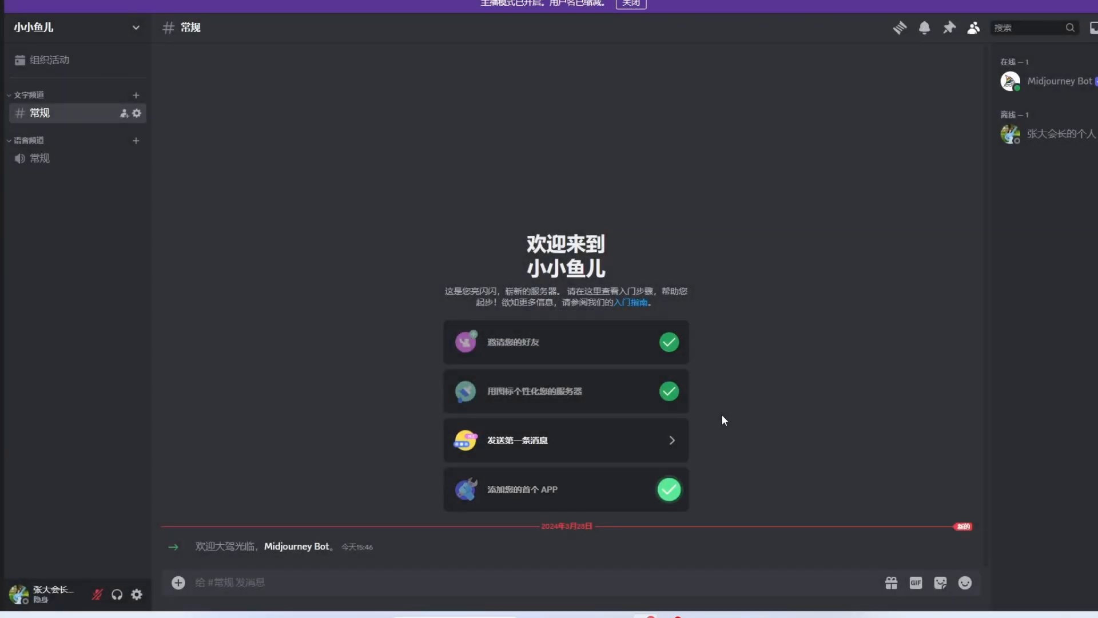
Step: Set up a new text channel named 1111 in the 小小鱼儿 server and make it private
{"action": "left_click", "coordinate": [226, 583]}
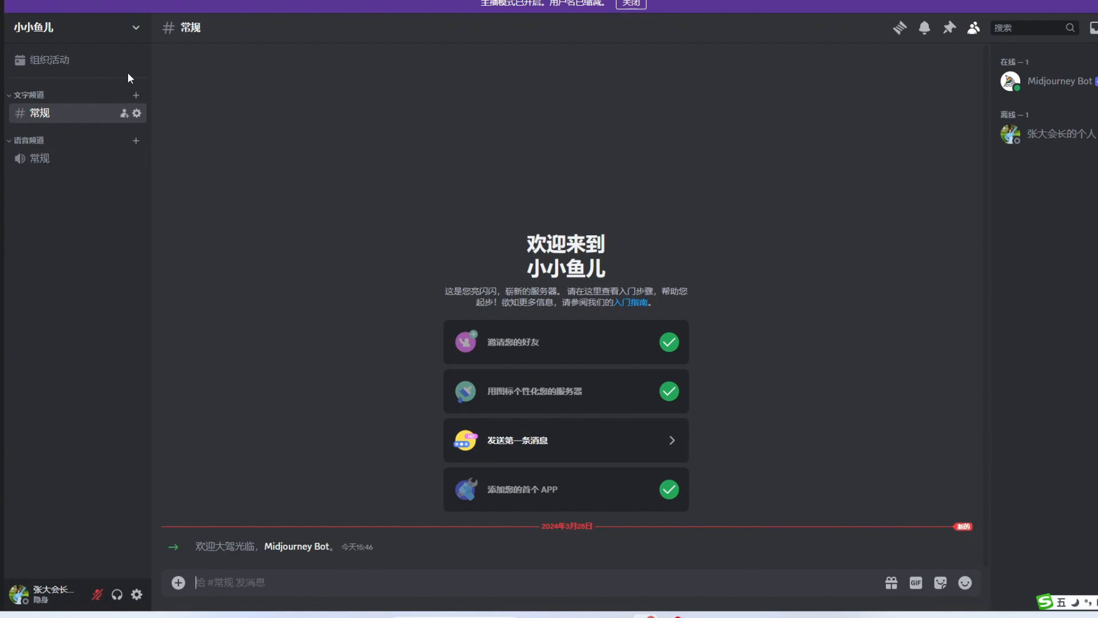
{"action": "left_click", "coordinate": [135, 95]}
{"action": "type", "text": "1111"}
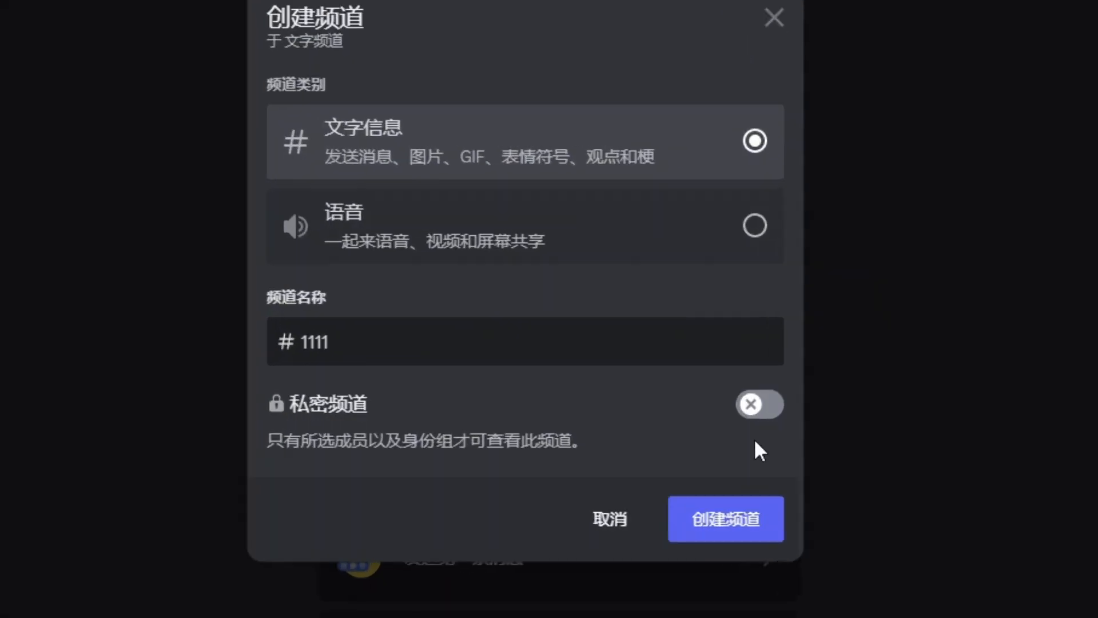
{"action": "left_click", "coordinate": [669, 364]}
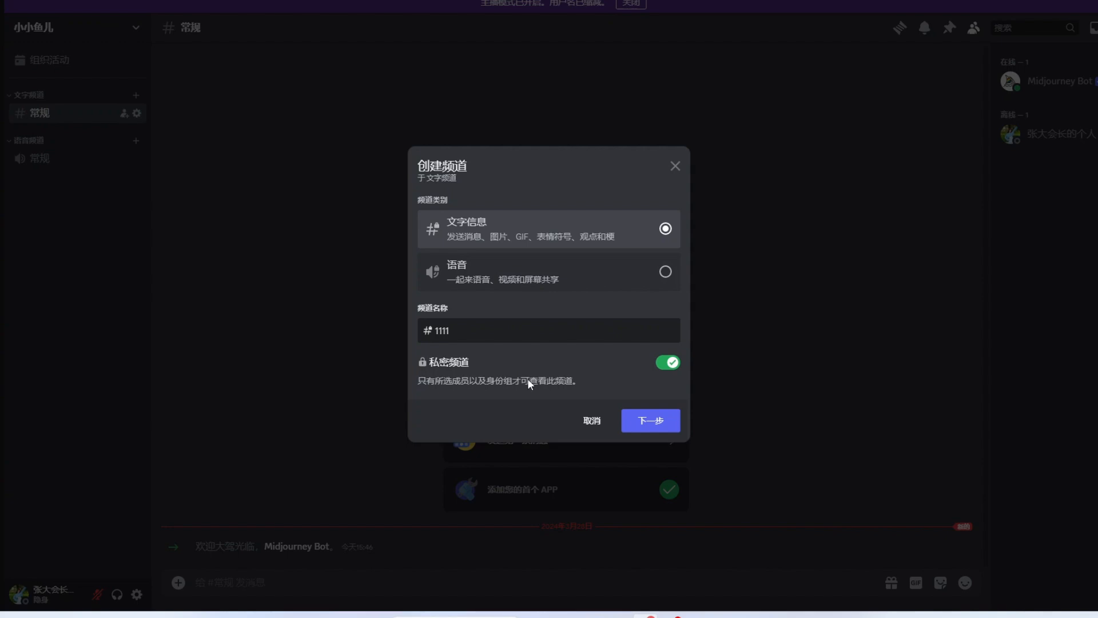
Step: Grant the Midjourney Bot role and the Midjourney Bot member access to the private channel and create it
{"action": "left_click", "coordinate": [651, 421]}
{"action": "left_click", "coordinate": [424, 257]}
{"action": "left_click", "coordinate": [425, 301]}
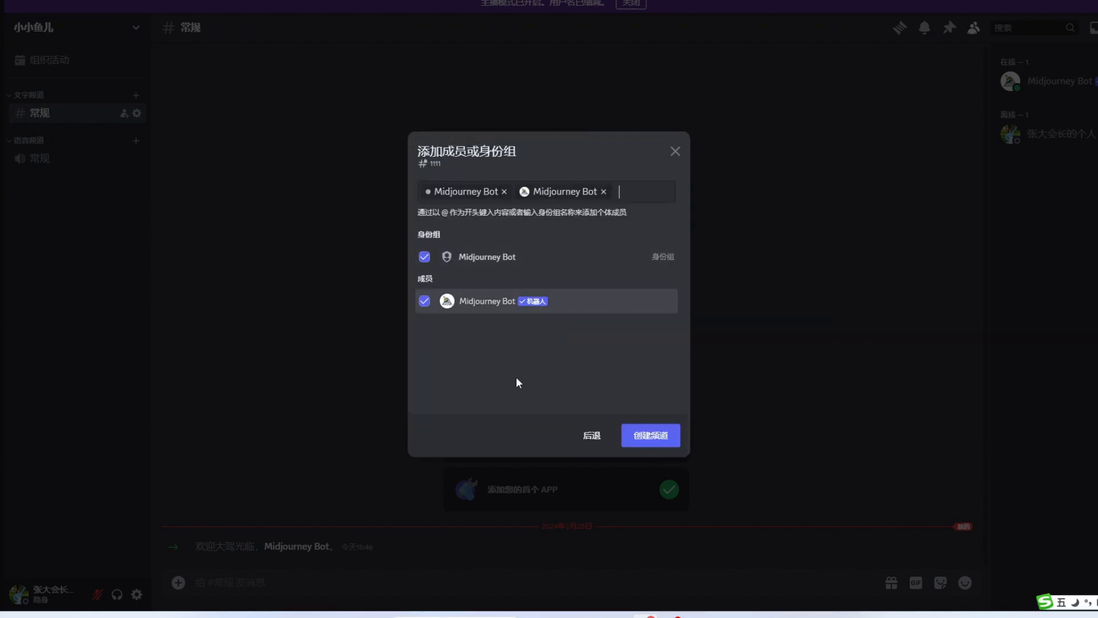
{"action": "left_click", "coordinate": [651, 434]}
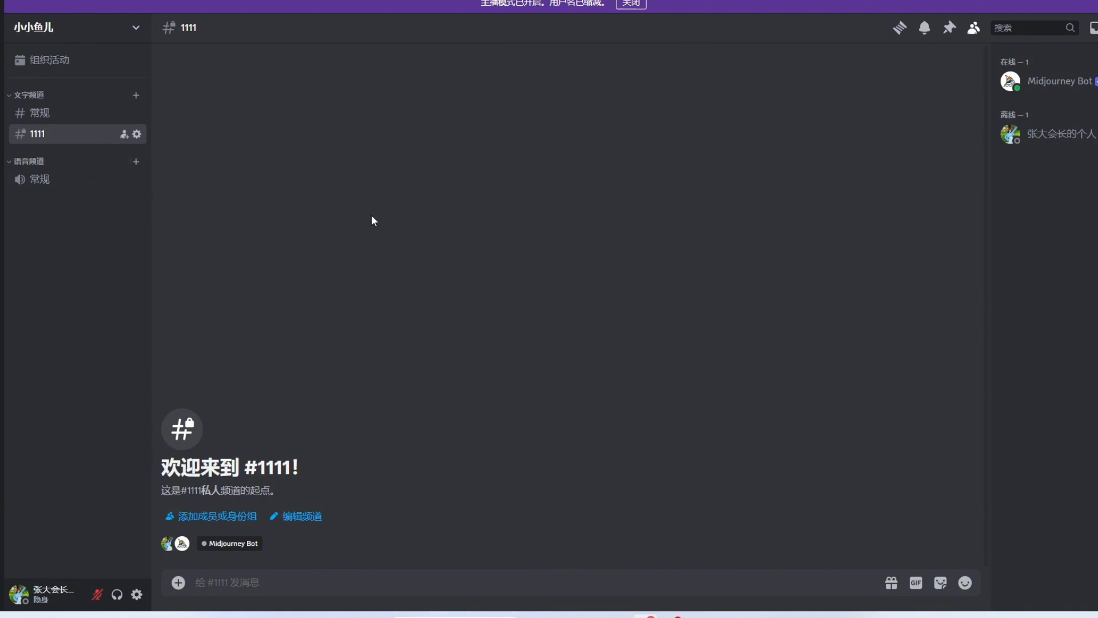
Step: Start the /imagine command in the message field of channel 1111
{"action": "left_click", "coordinate": [207, 581]}
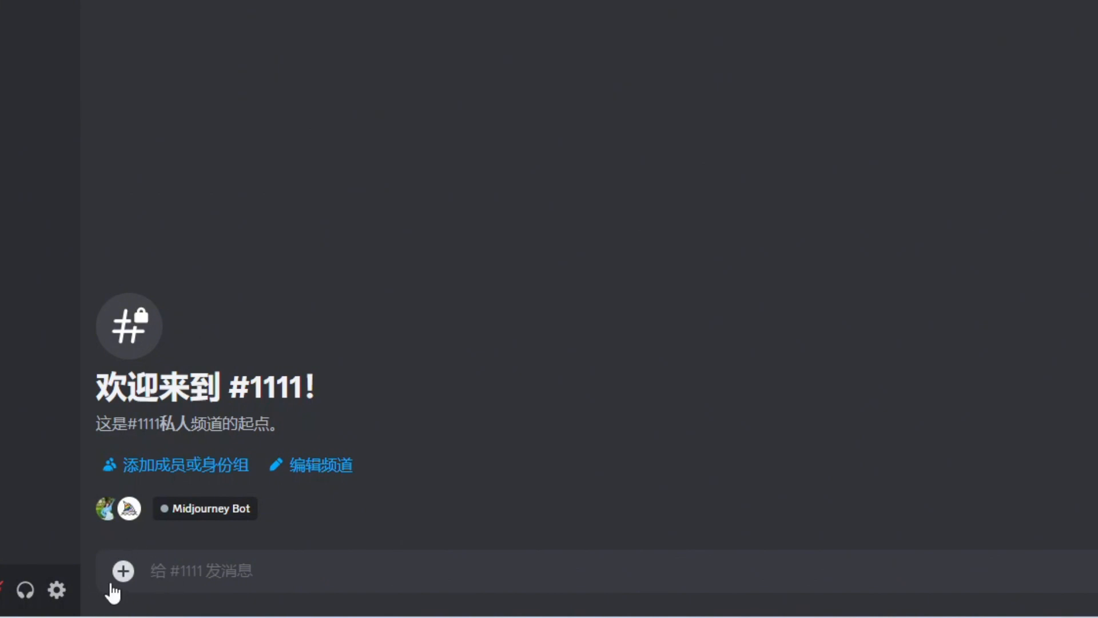
{"action": "type", "text": "/"}
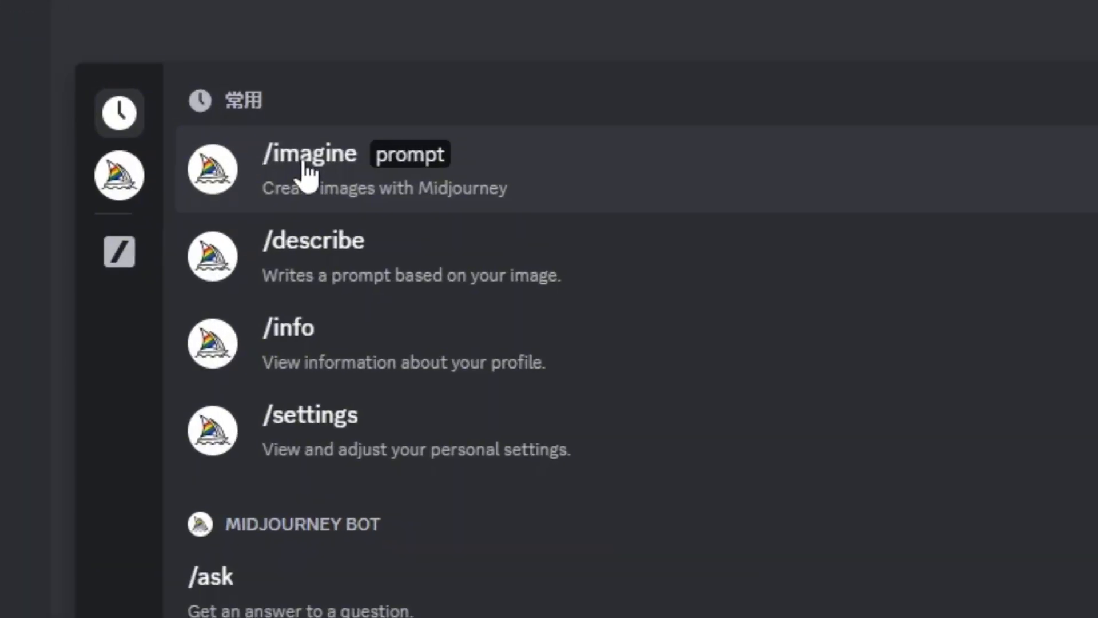
{"action": "left_click", "coordinate": [308, 171]}
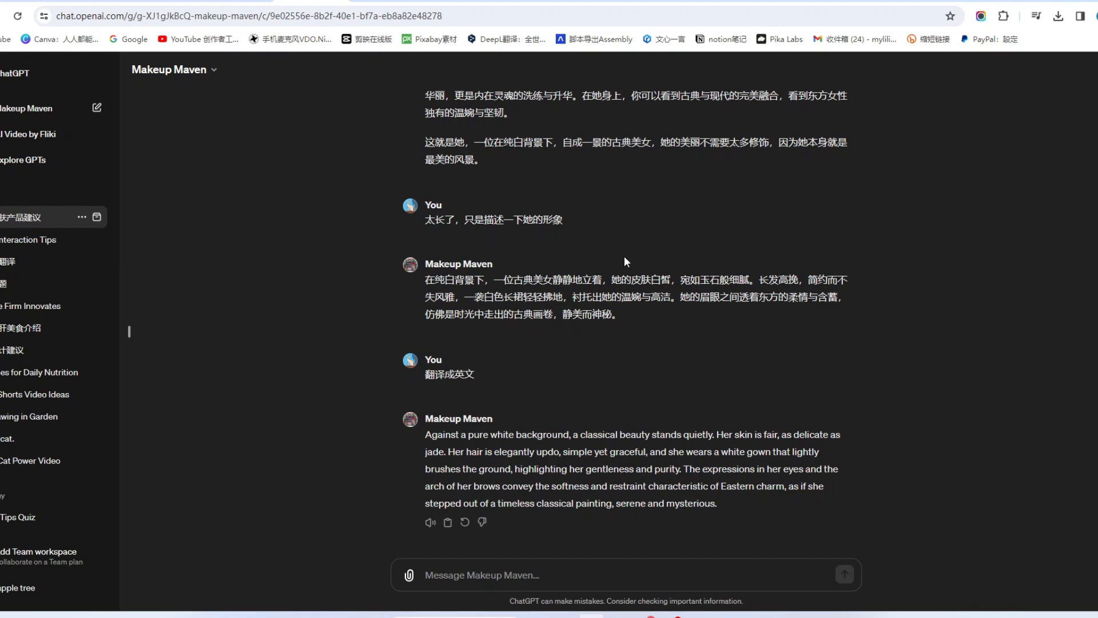
Step: Copy the English classical-beauty description from the Makeup Maven chat in ChatGPT and submit it as the /imagine prompt in Discord
{"action": "scroll", "coordinate": [620, 275], "scroll_direction": "up", "scroll_amount": 3}
{"action": "scroll", "coordinate": [660, 317], "scroll_direction": "down", "scroll_amount": 3}
{"action": "scroll", "coordinate": [553, 231], "scroll_direction": "up", "scroll_amount": 6}
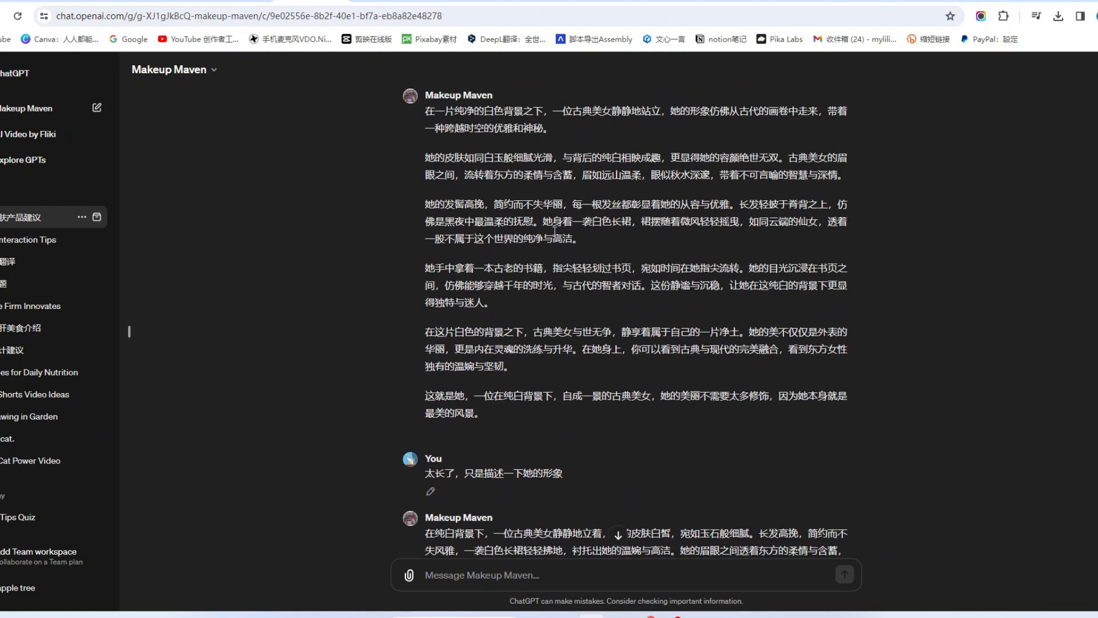
{"action": "scroll", "coordinate": [509, 223], "scroll_direction": "down", "scroll_amount": 6}
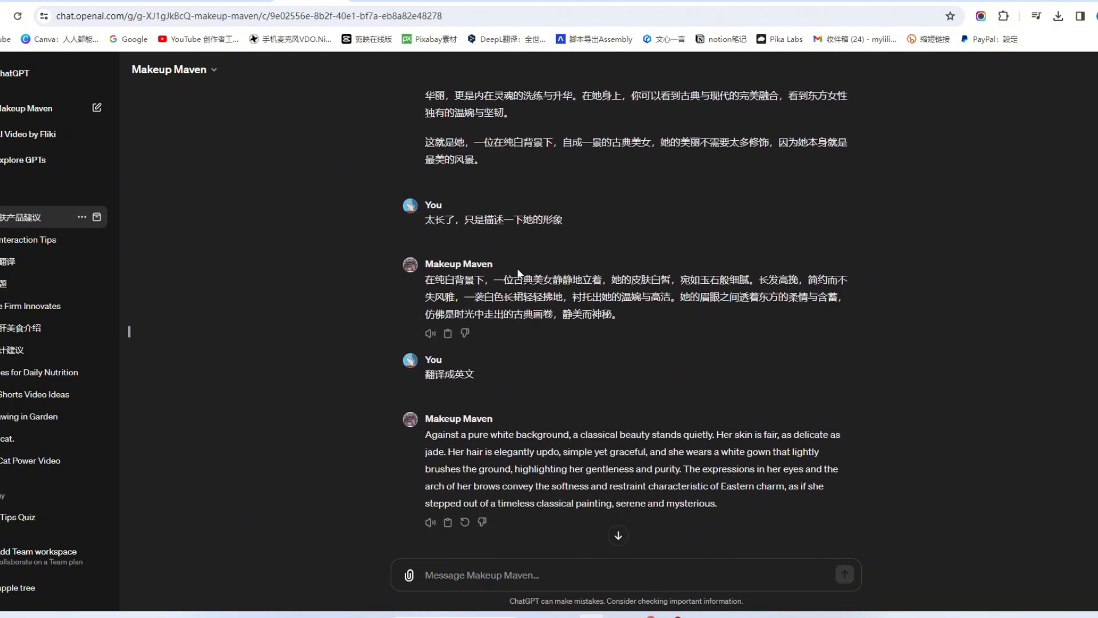
{"action": "left_click_drag", "start_coordinate": [424, 431], "coordinate": [711, 509]}
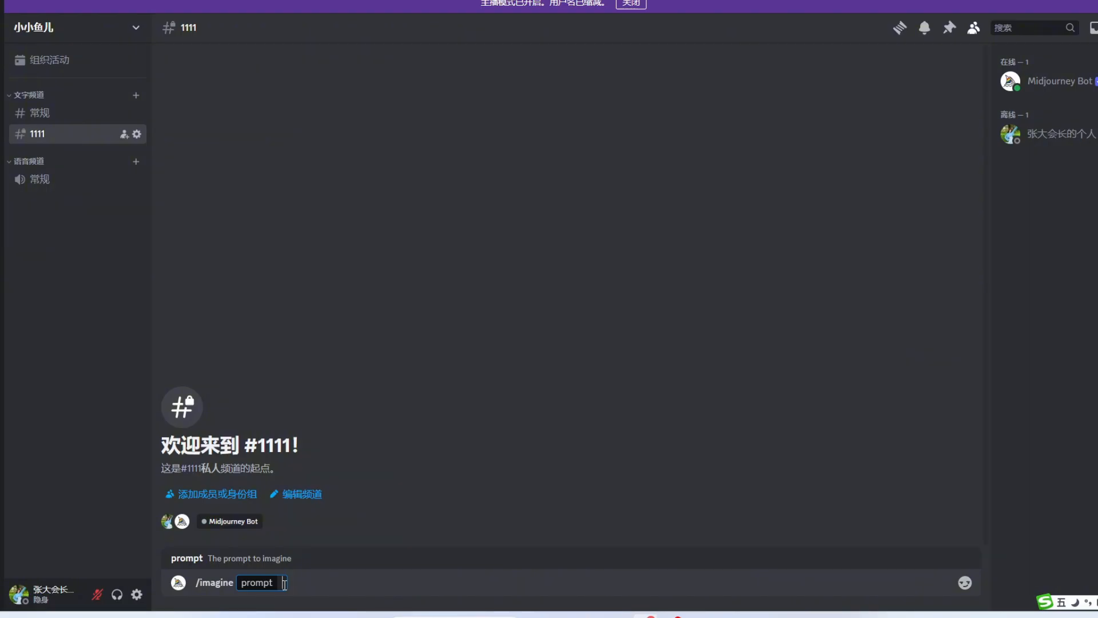
{"action": "key", "text": "ctrl+v"}
{"action": "key", "text": "Return"}
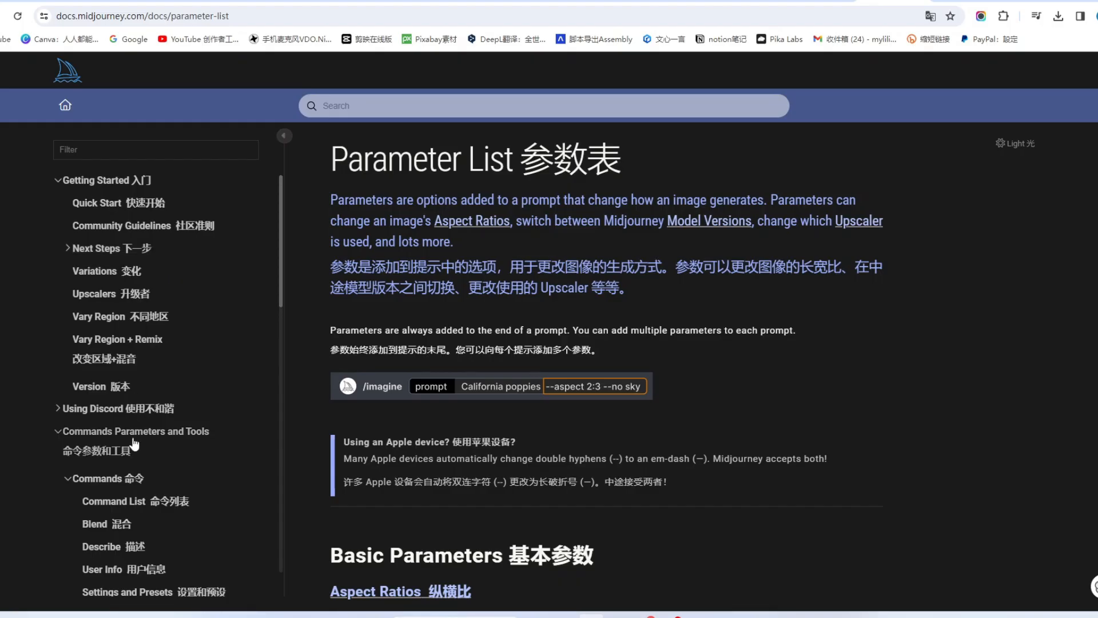
Step: Browse the Midjourney documentation in the browser, open Prompts under Writing Prompts, and read the Basic Prompts section
{"action": "scroll", "coordinate": [111, 355], "scroll_direction": "down", "scroll_amount": 3}
{"action": "scroll", "coordinate": [111, 355], "scroll_direction": "up", "scroll_amount": 3}
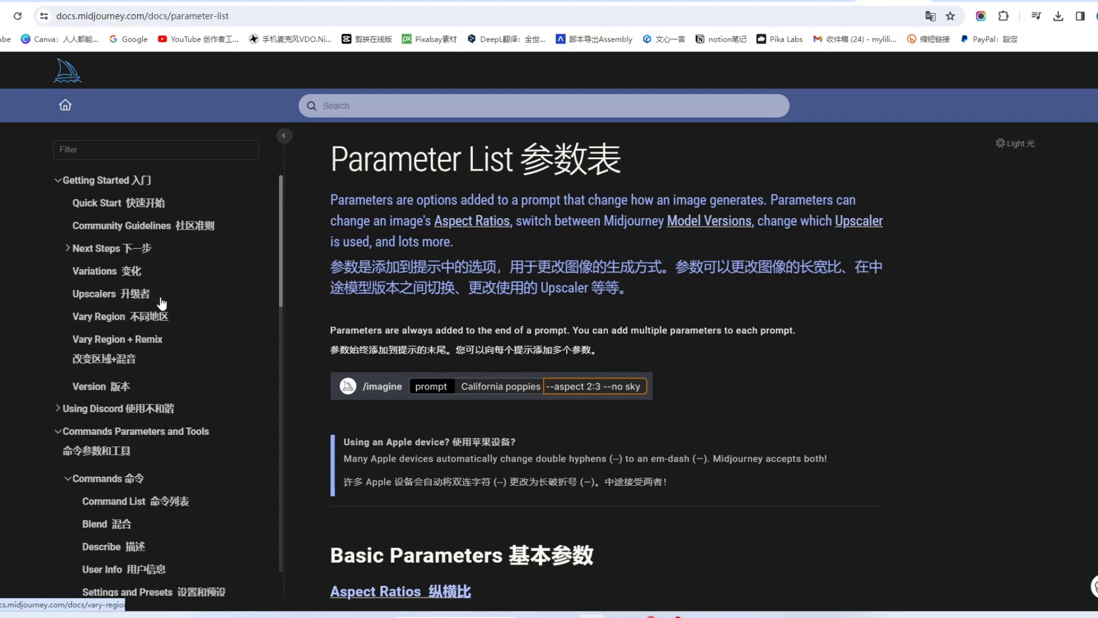
{"action": "scroll", "coordinate": [155, 252], "scroll_direction": "down", "scroll_amount": 7}
{"action": "scroll", "coordinate": [157, 308], "scroll_direction": "down", "scroll_amount": 4}
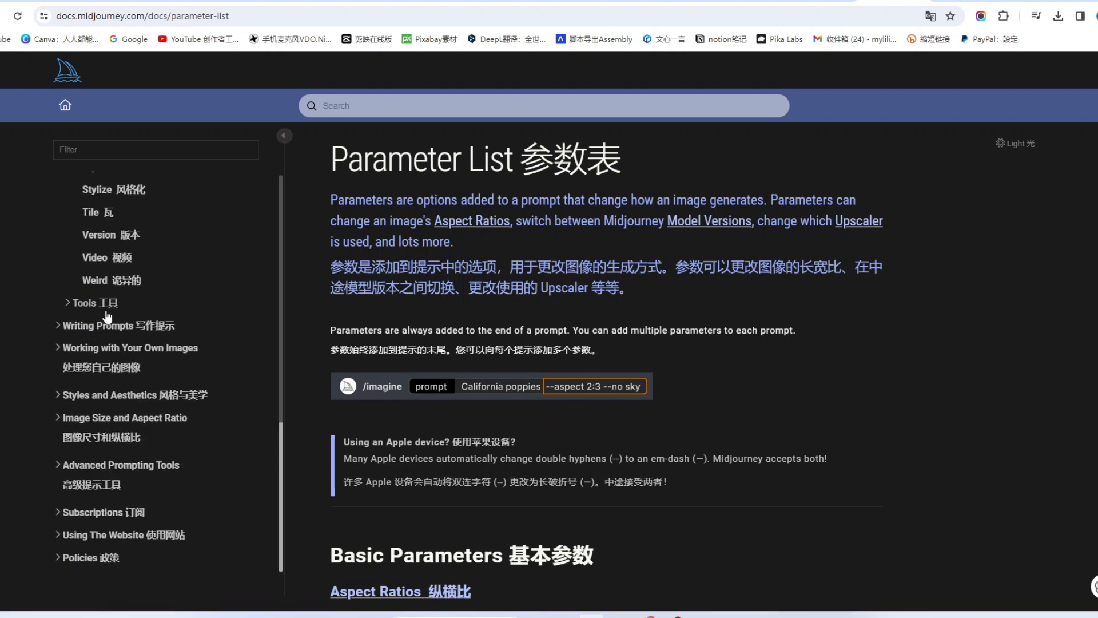
{"action": "left_click", "coordinate": [150, 325]}
{"action": "left_click", "coordinate": [106, 310]}
{"action": "scroll", "coordinate": [522, 295], "scroll_direction": "down", "scroll_amount": 1}
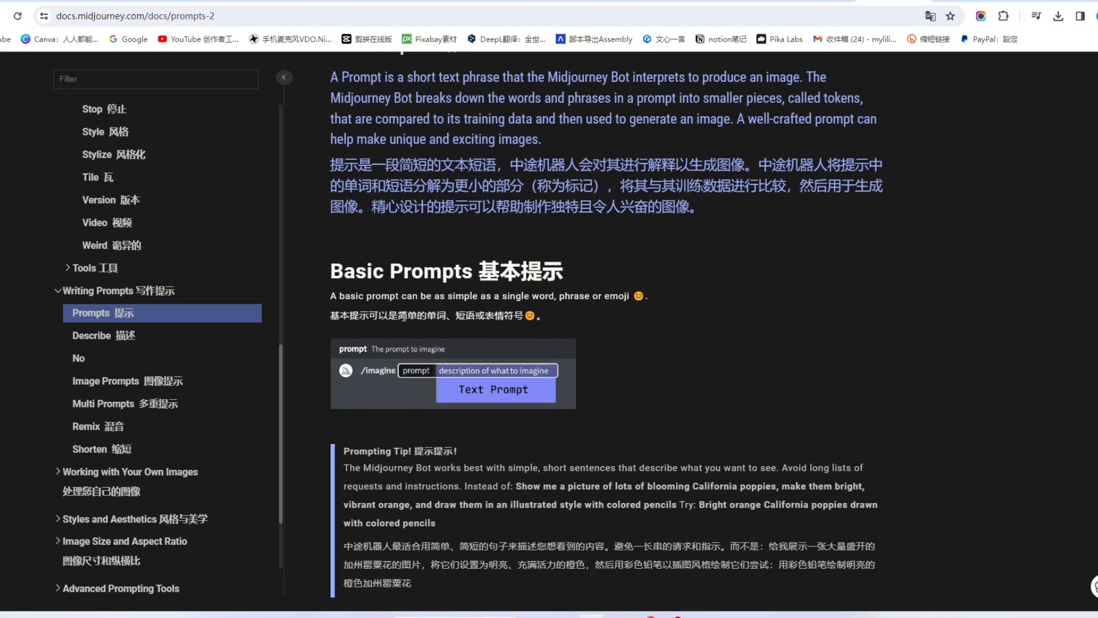
{"action": "left_click_drag", "start_coordinate": [404, 317], "coordinate": [475, 316]}
Step: Switch back to Discord and review Midjourney Bot's replies in channel 1111
{"action": "mouse_move", "coordinate": [646, 615]}
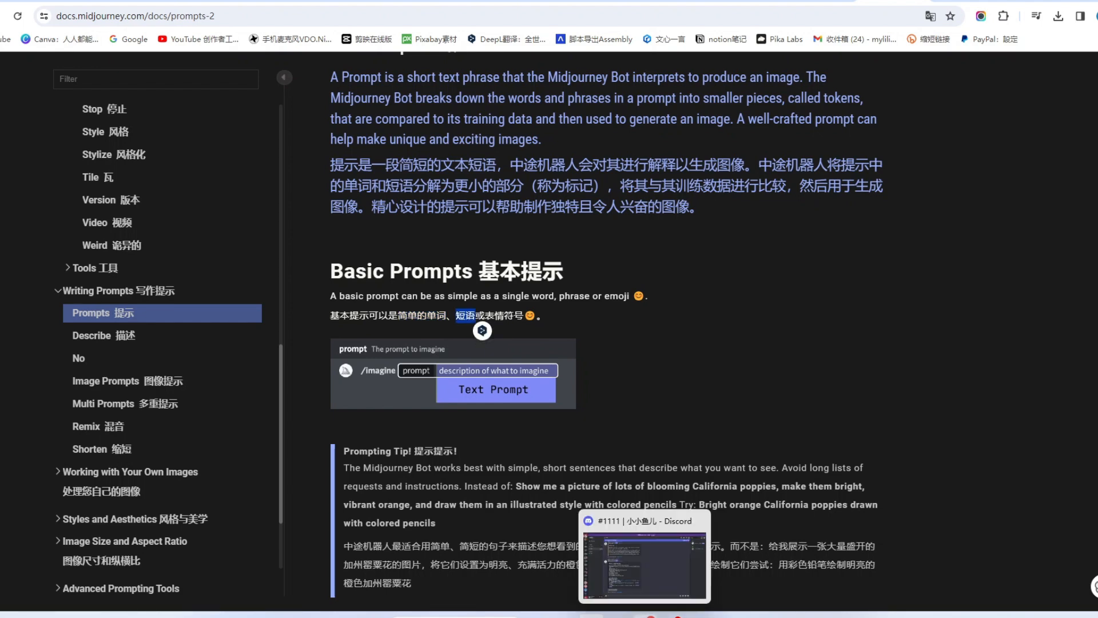
{"action": "left_click", "coordinate": [645, 559]}
{"action": "scroll", "coordinate": [446, 309], "scroll_direction": "up", "scroll_amount": 2}
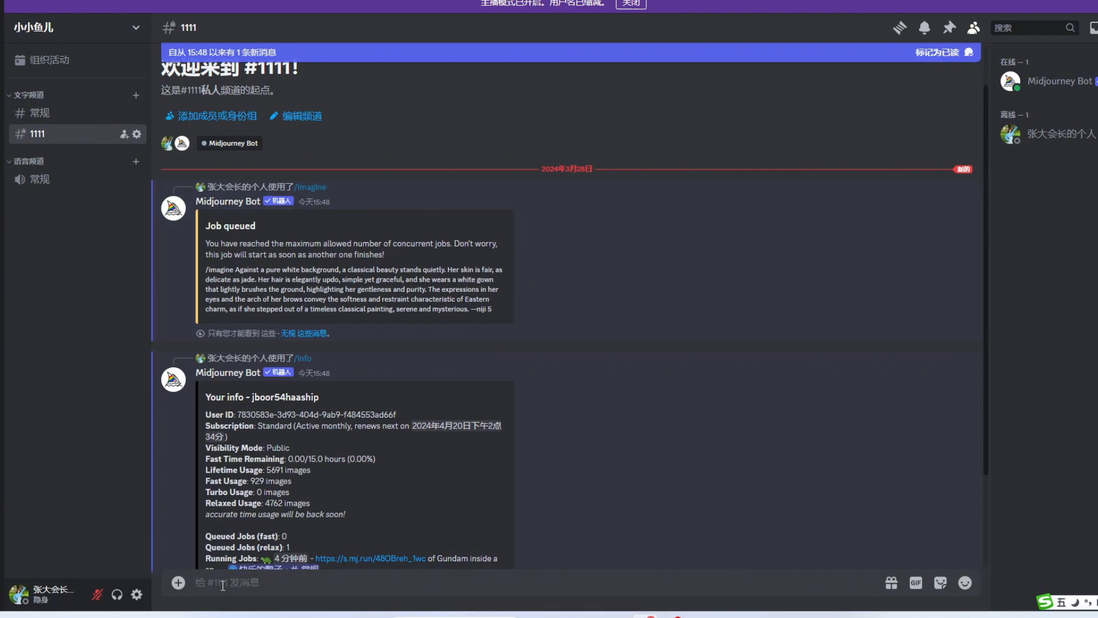
Step: Switch to Google Translate, replace the source text with 美女, and copy its English translation
{"action": "key", "text": "alt+Tab"}
{"action": "key", "text": "ctrl+a"}
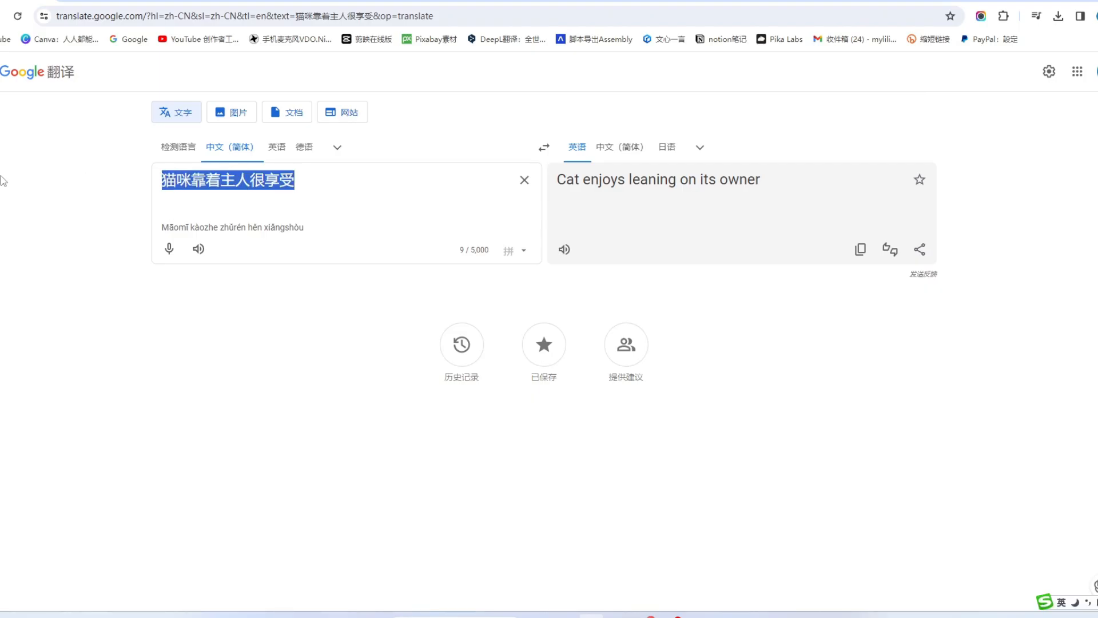
{"action": "key", "text": "BackSpace"}
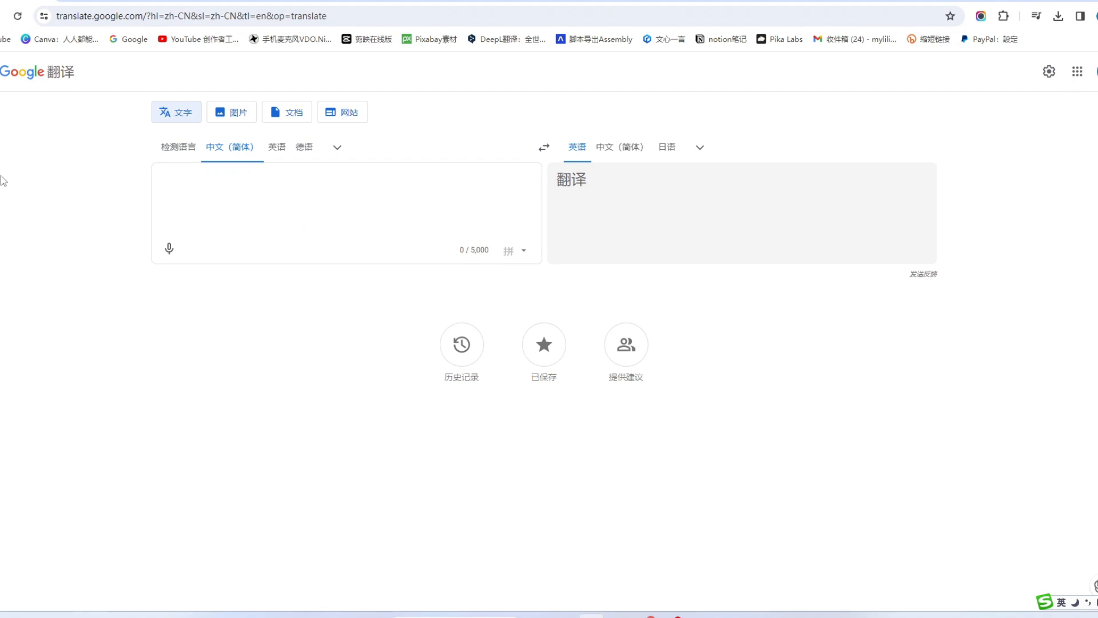
{"action": "type", "text": "美女"}
{"action": "key", "text": "ctrl+shift+c"}
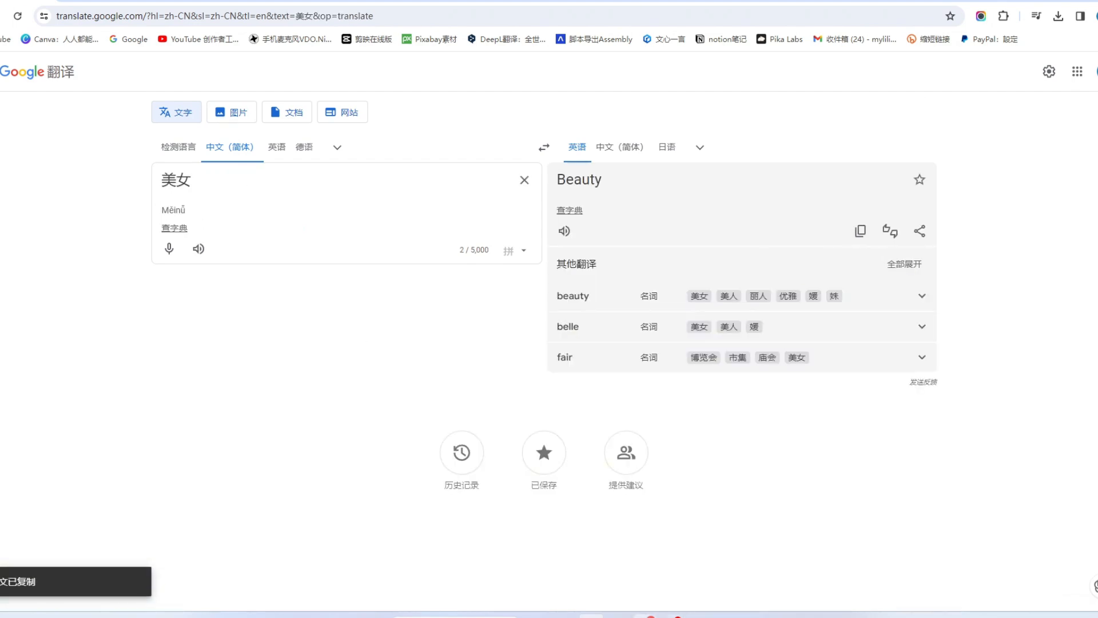
Step: Switch back to Discord and submit "Beauty" as an /imagine prompt in channel 1111
{"action": "left_click", "coordinate": [644, 616]}
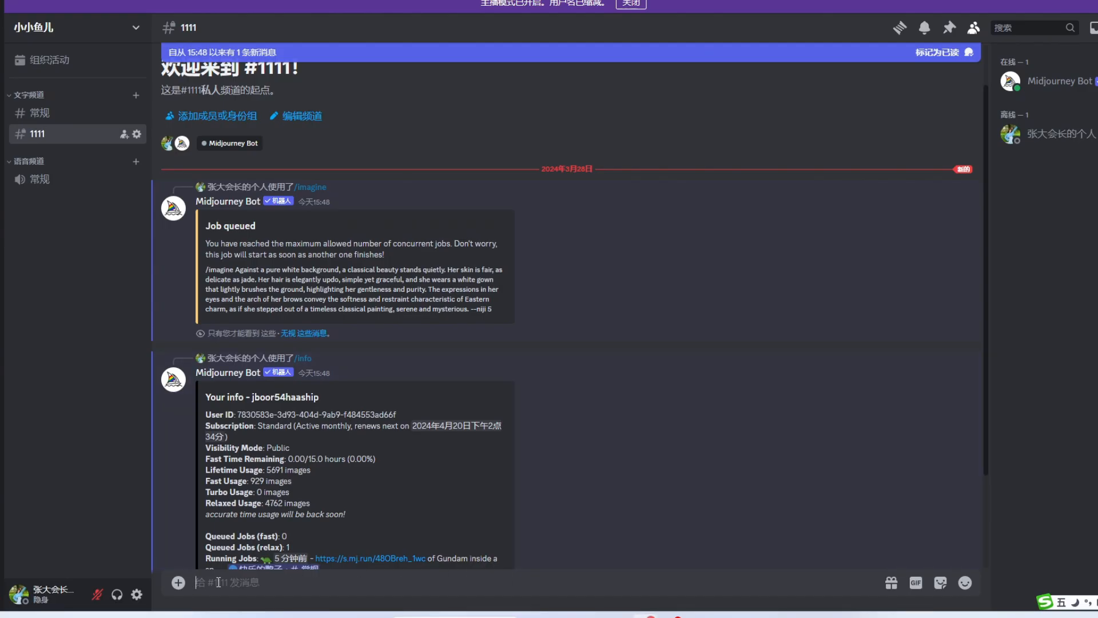
{"action": "type", "text": "/"}
{"action": "left_click", "coordinate": [247, 348]}
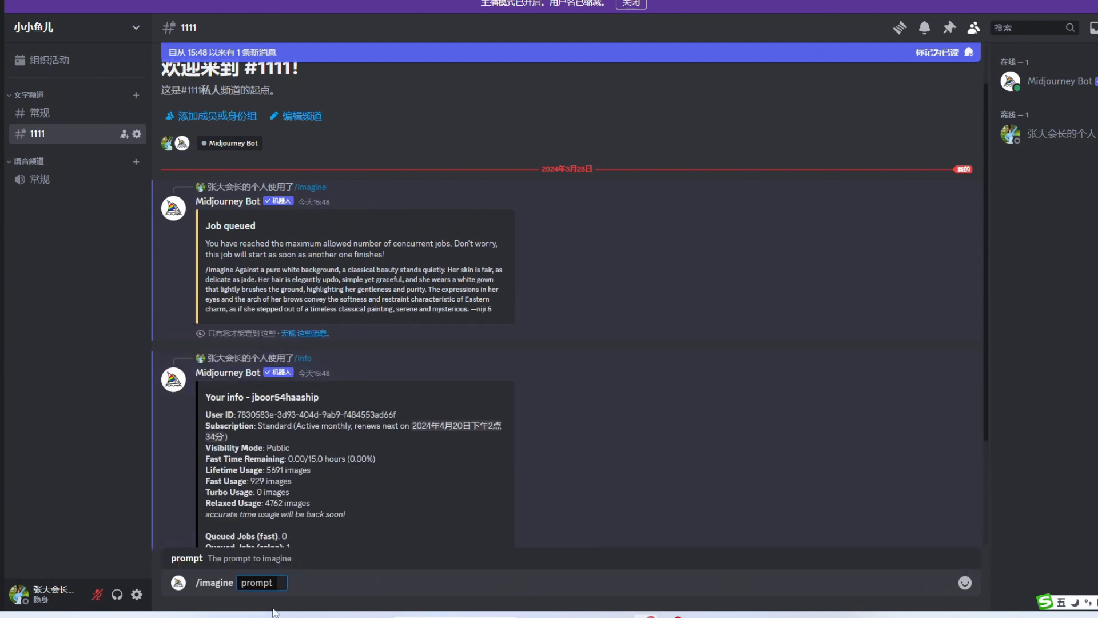
{"action": "type", "text": "Beauty"}
{"action": "key", "text": "Return"}
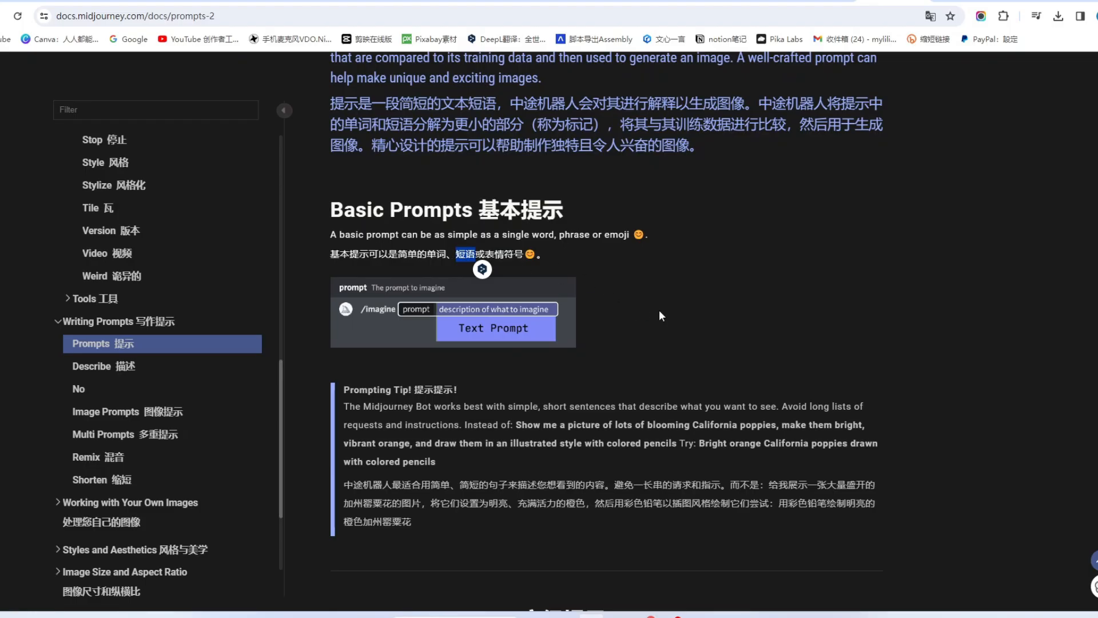
Step: Examine Midjourney Bot's image grids for the classical-beauty and Beauty prompts in channel 1111, enlarging each grid
{"action": "scroll", "coordinate": [659, 310], "scroll_direction": "up", "scroll_amount": 1}
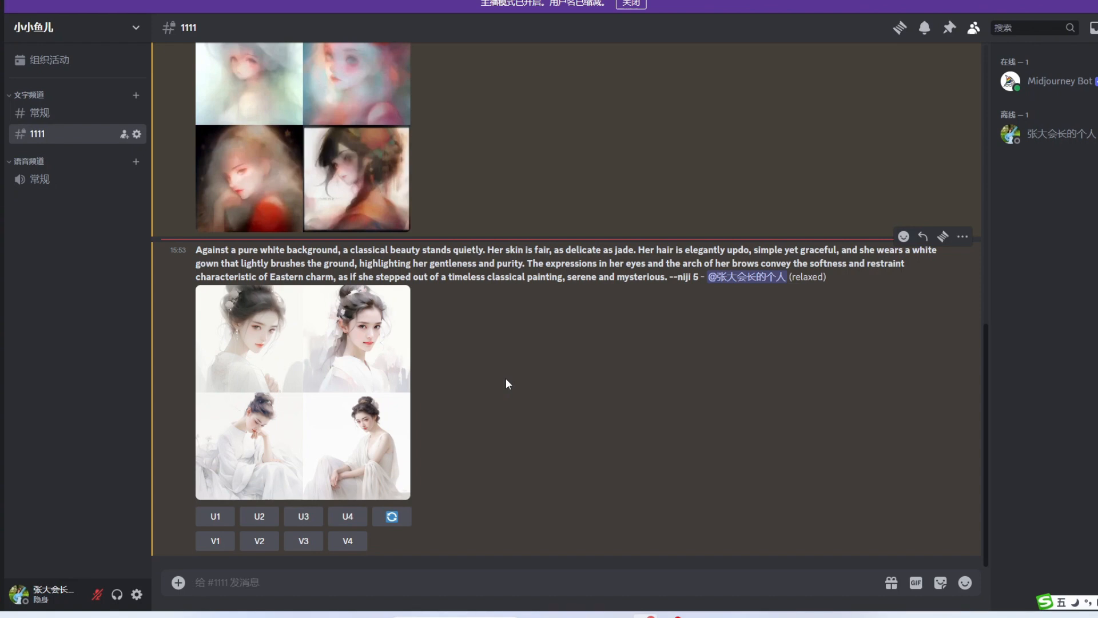
{"action": "scroll", "coordinate": [323, 233], "scroll_direction": "up", "scroll_amount": 2}
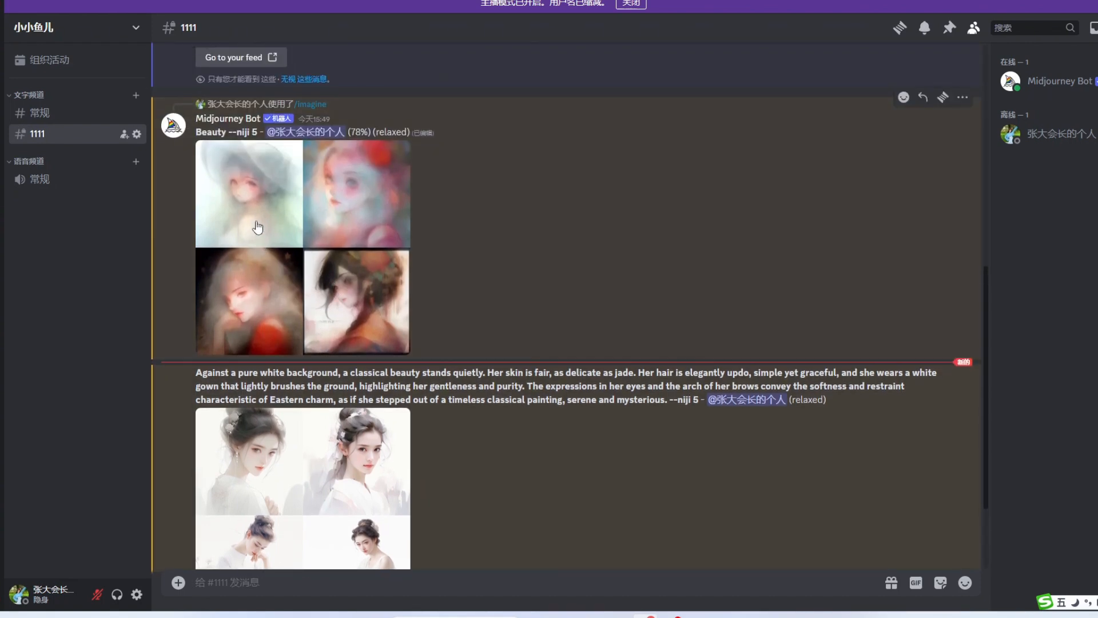
{"action": "scroll", "coordinate": [292, 421], "scroll_direction": "down", "scroll_amount": 2}
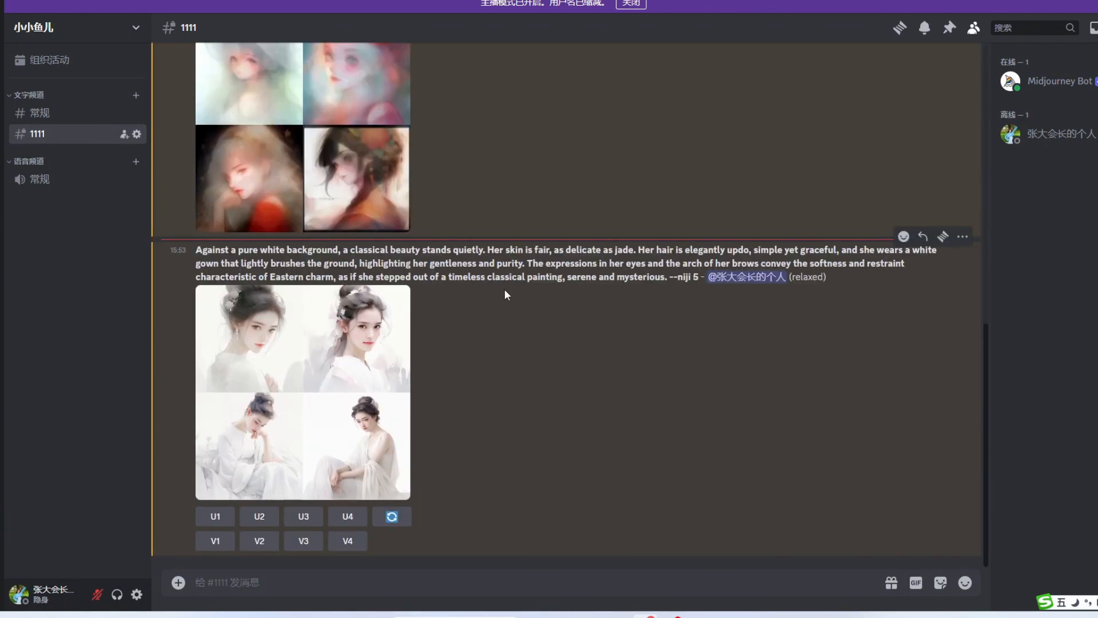
{"action": "left_click_drag", "start_coordinate": [367, 280], "coordinate": [196, 250]}
{"action": "left_click", "coordinate": [321, 366]}
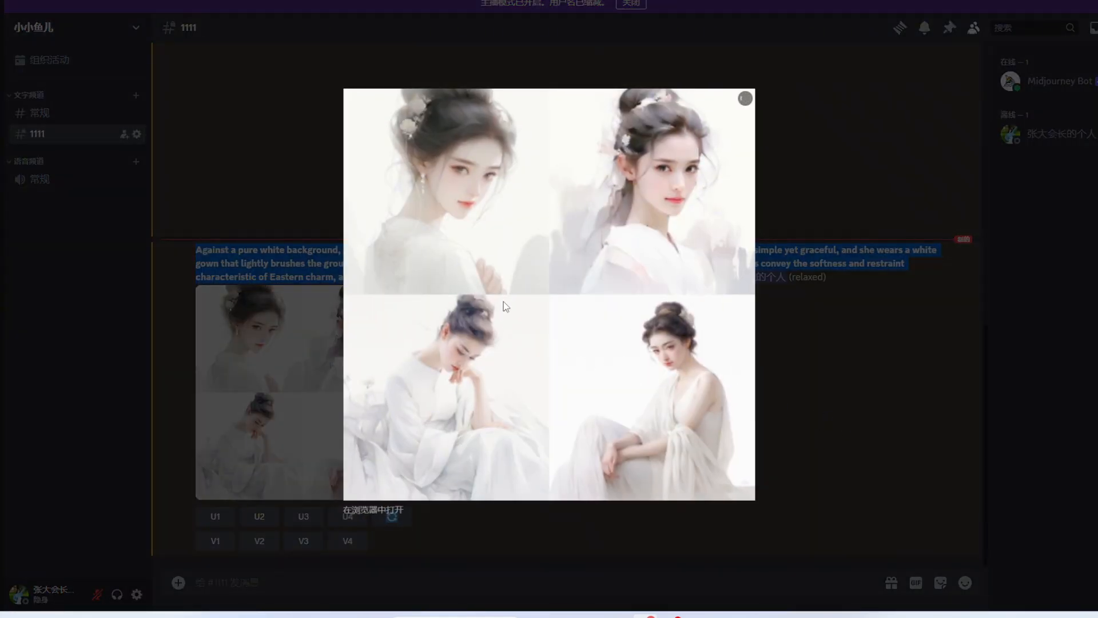
{"action": "key", "text": "Escape"}
{"action": "left_click", "coordinate": [327, 336]}
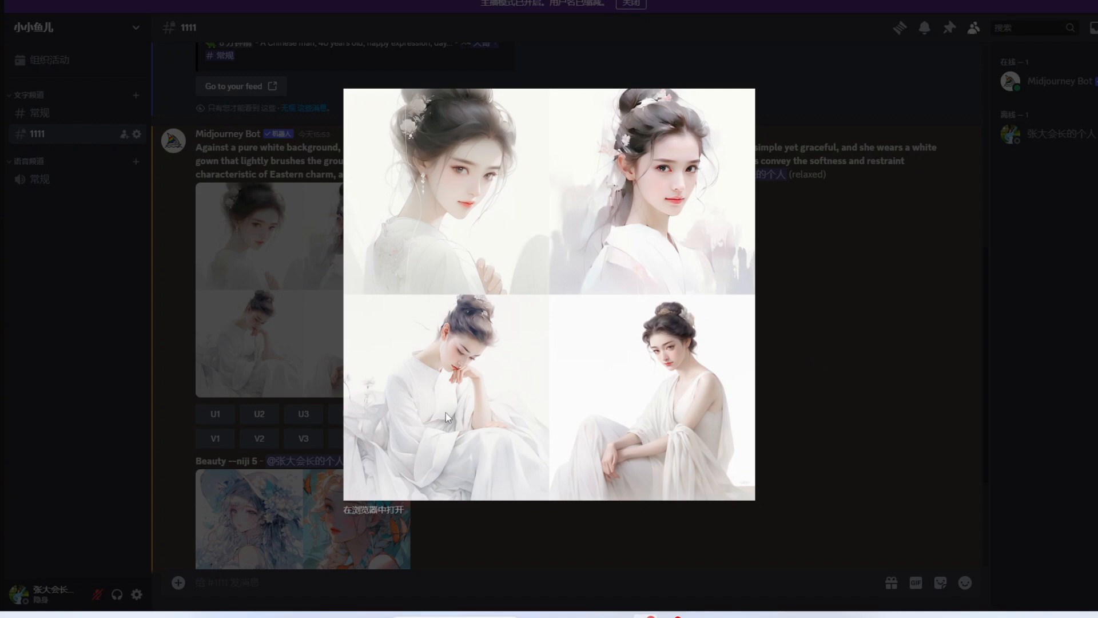
{"action": "left_click", "coordinate": [788, 400]}
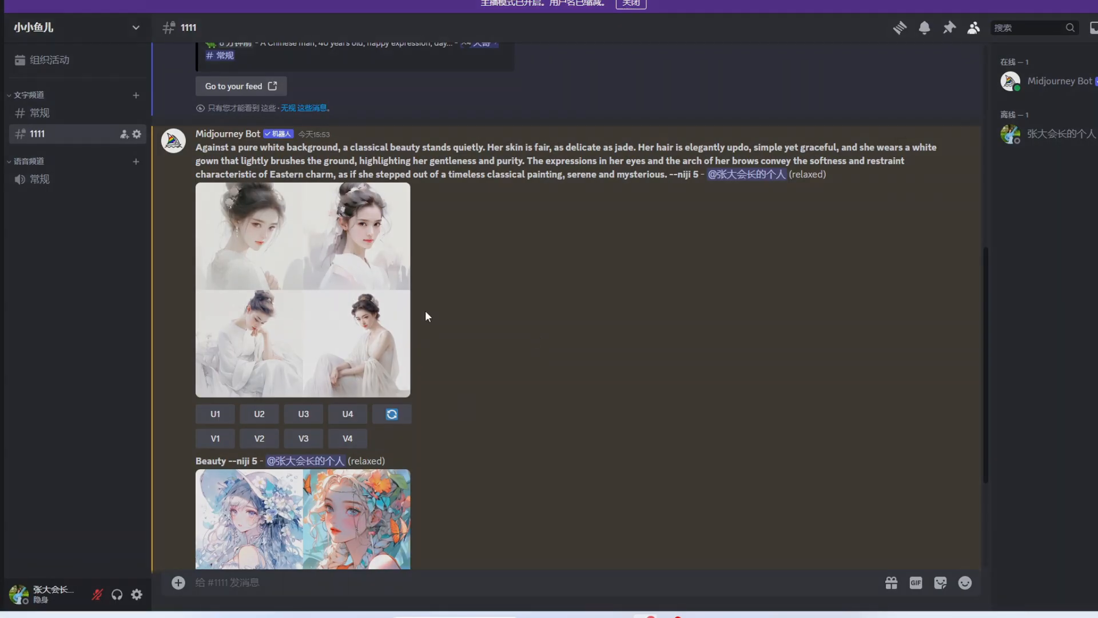
{"action": "left_click", "coordinate": [400, 285]}
{"action": "left_click", "coordinate": [824, 343]}
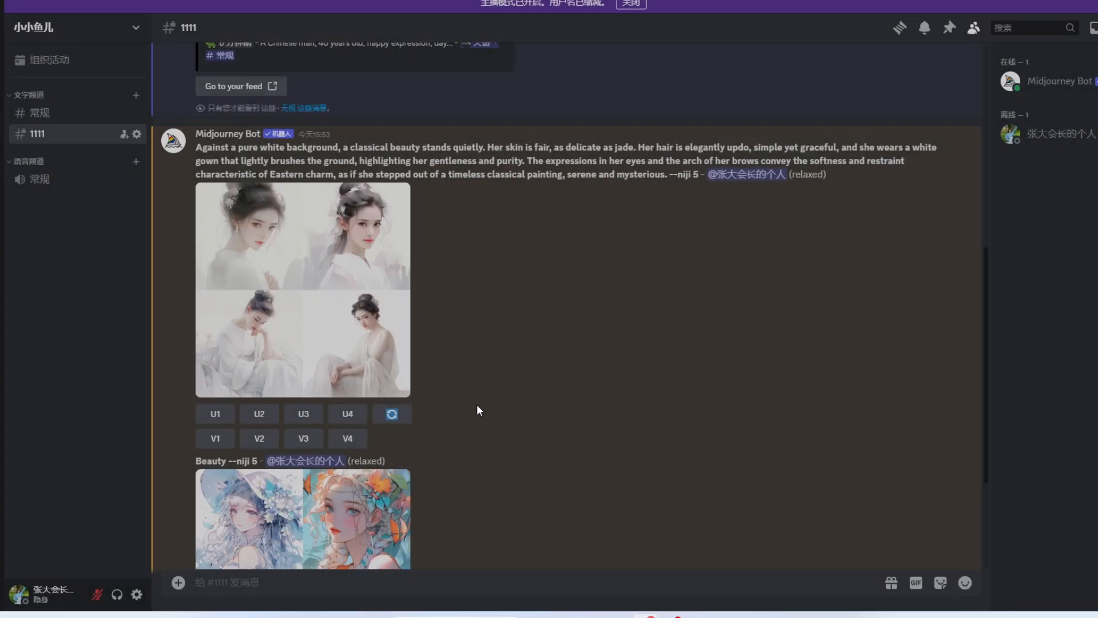
{"action": "scroll", "coordinate": [430, 431], "scroll_direction": "down", "scroll_amount": 3}
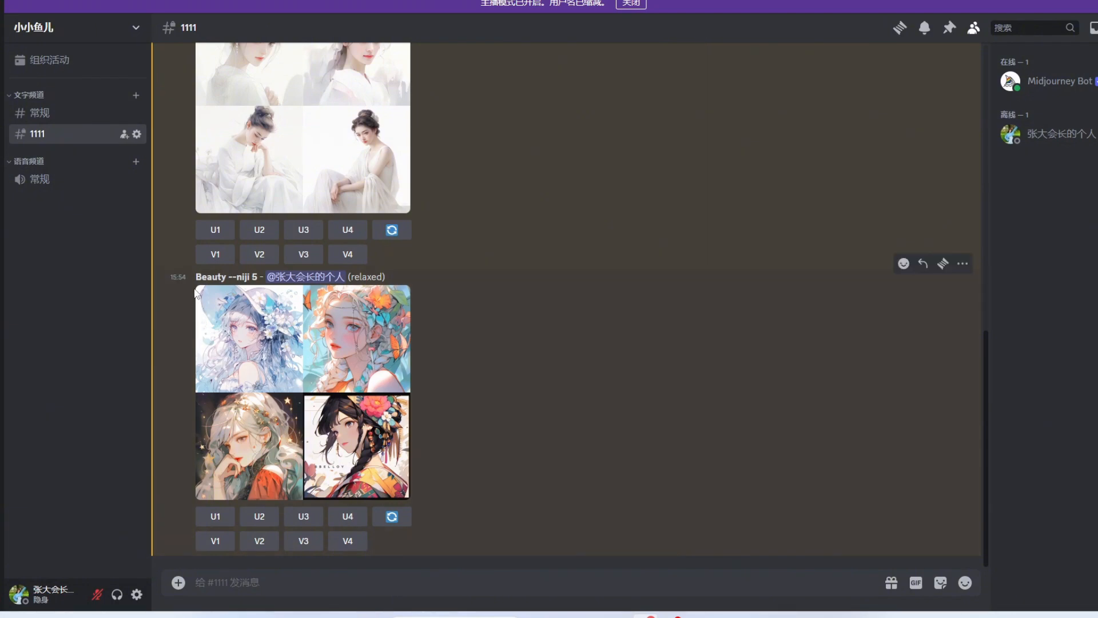
{"action": "left_click", "coordinate": [229, 303]}
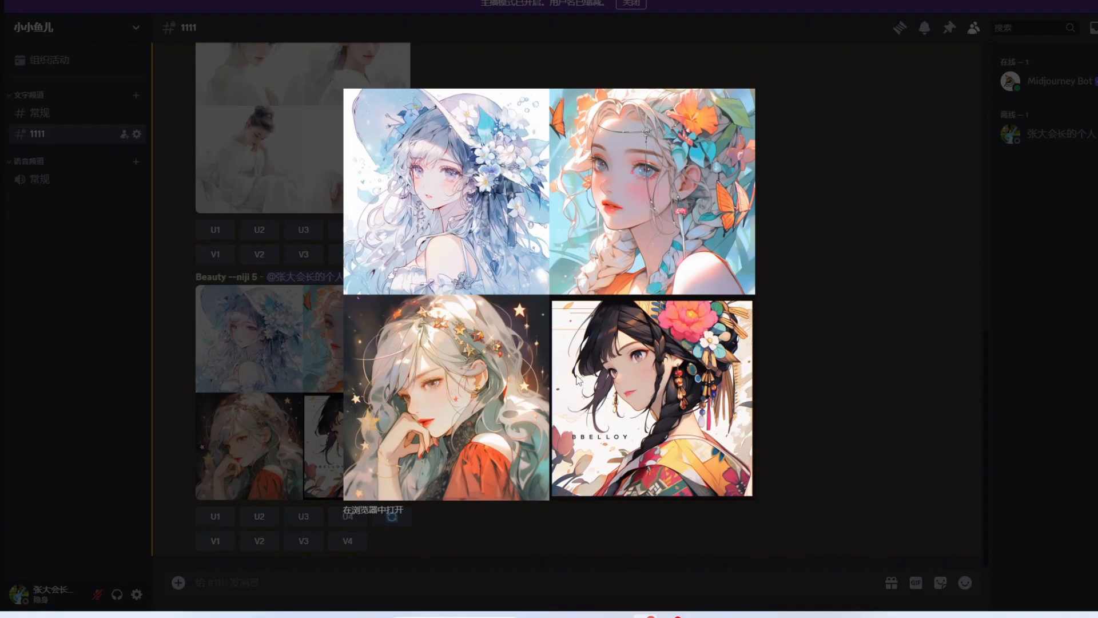
Step: Extend the Google Translate text to 美女在大街上 and submit "beautiful woman on the street" as an /imagine prompt in Discord
{"action": "left_click", "coordinate": [215, 582]}
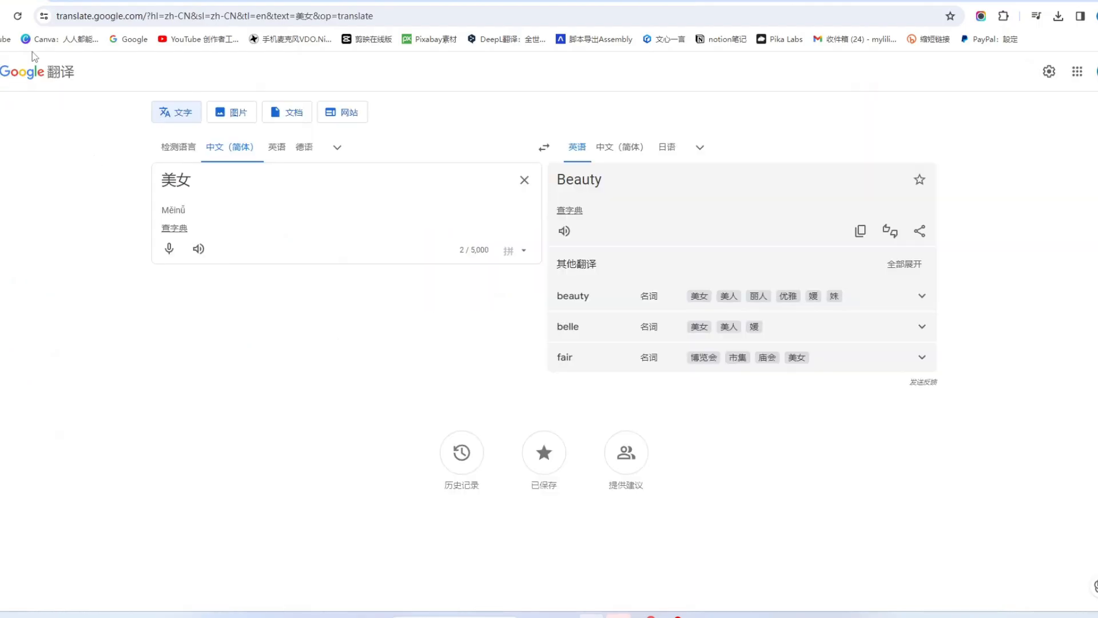
{"action": "type", "text": "在大街上"}
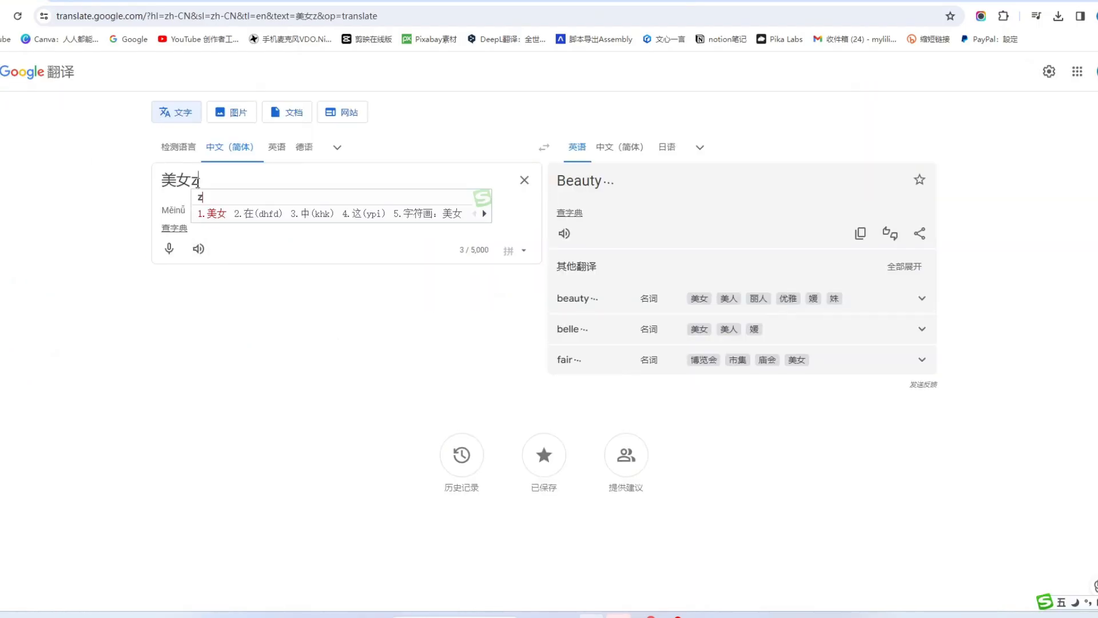
{"action": "type", "text": "/imagine"}
{"action": "key", "text": "Tab"}
{"action": "type", "text": "beautiful woman on the street"}
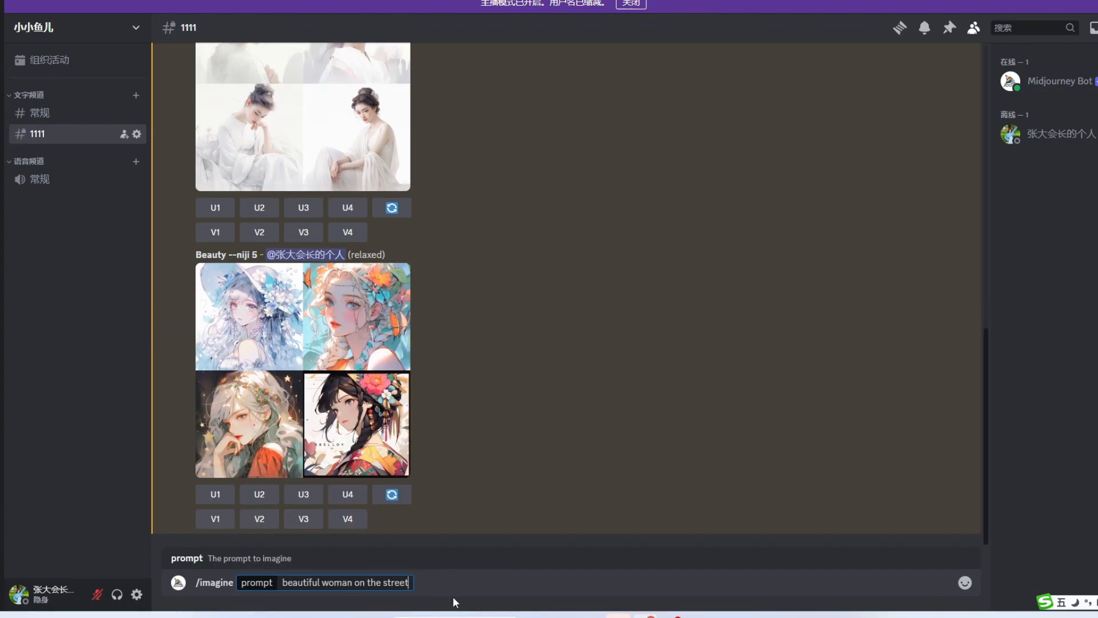
{"action": "key", "text": "Return"}
{"action": "mouse_move", "coordinate": [671, 614]}
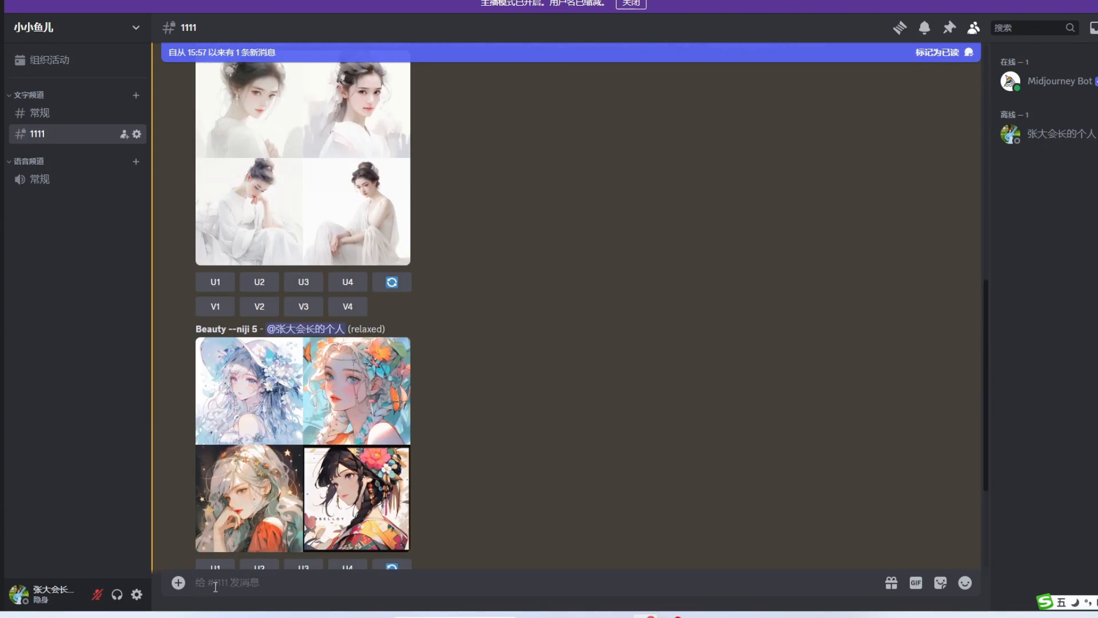
Step: Review the prompts and generated images in channel 1111, from the first classical-beauty grid down to the upscaled single image
{"action": "type", "text": "/"}
{"action": "key", "text": "Tab"}
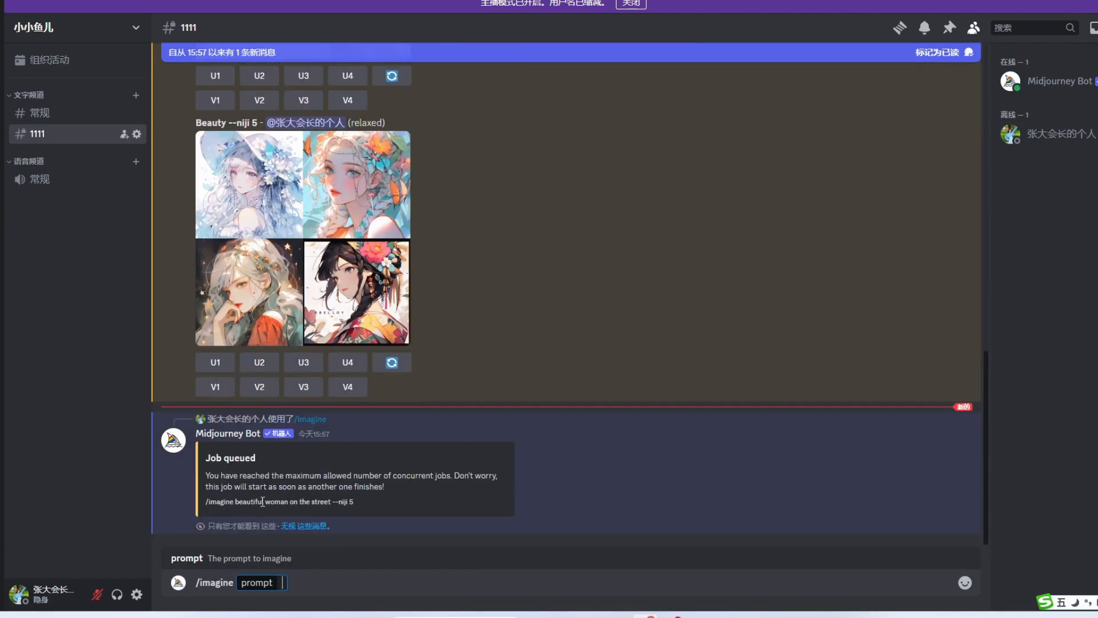
{"action": "scroll", "coordinate": [343, 500], "scroll_direction": "up", "scroll_amount": 3}
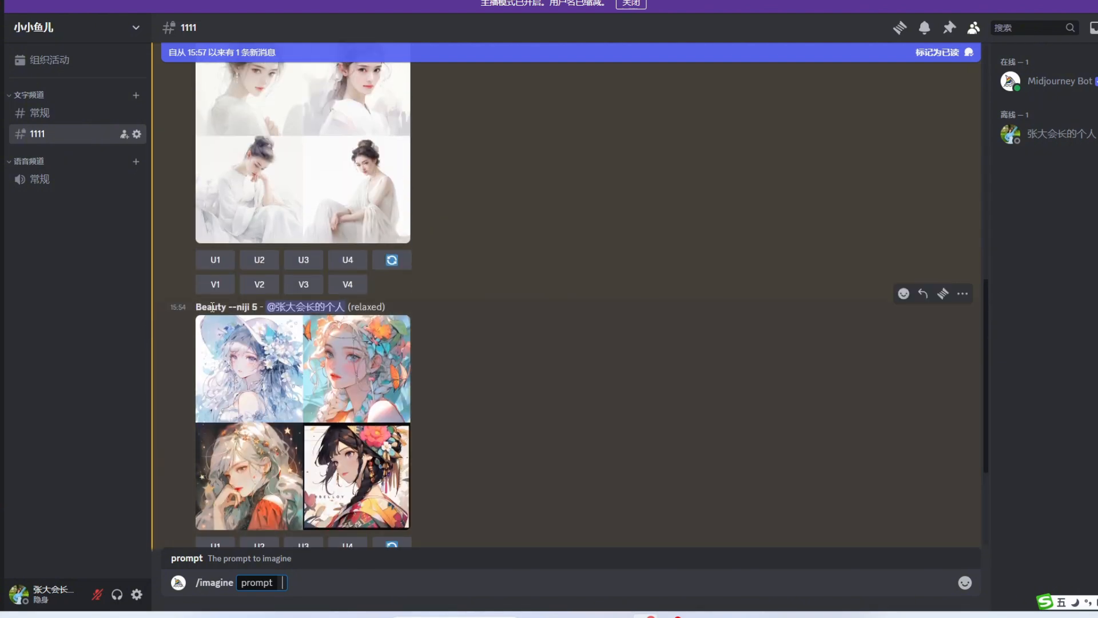
{"action": "scroll", "coordinate": [275, 318], "scroll_direction": "up", "scroll_amount": 4}
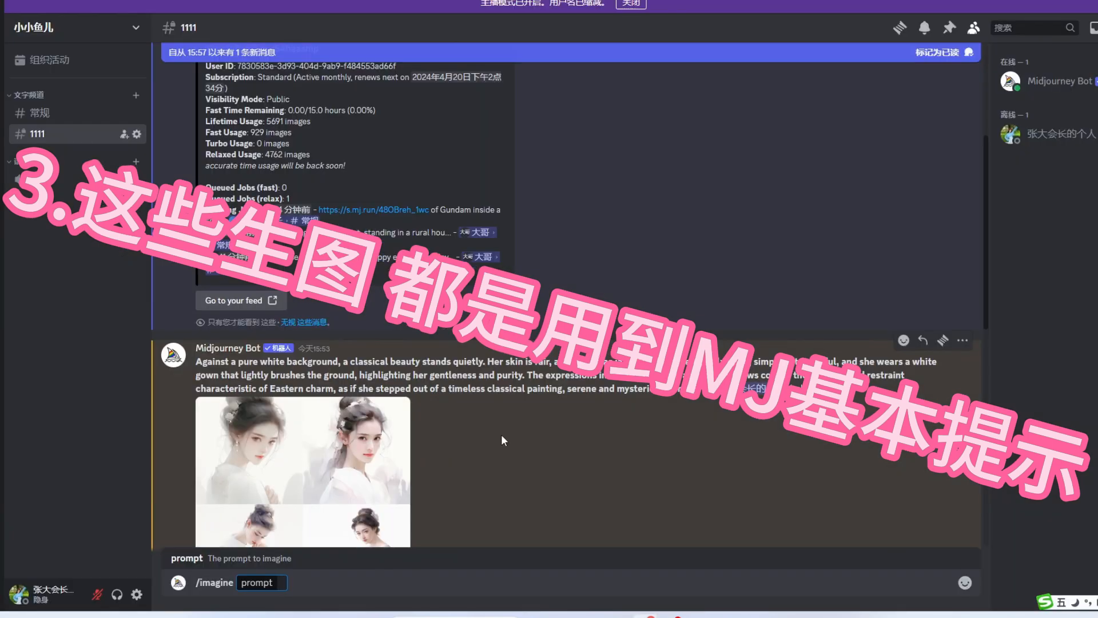
{"action": "scroll", "coordinate": [501, 434], "scroll_direction": "down", "scroll_amount": 1}
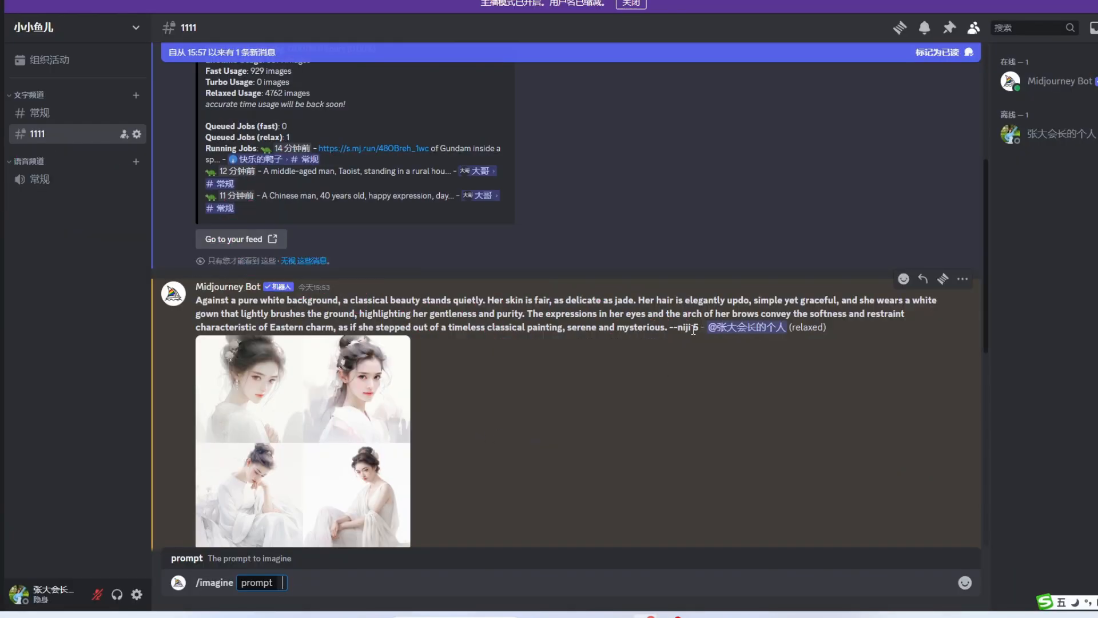
{"action": "scroll", "coordinate": [589, 378], "scroll_direction": "down", "scroll_amount": 8}
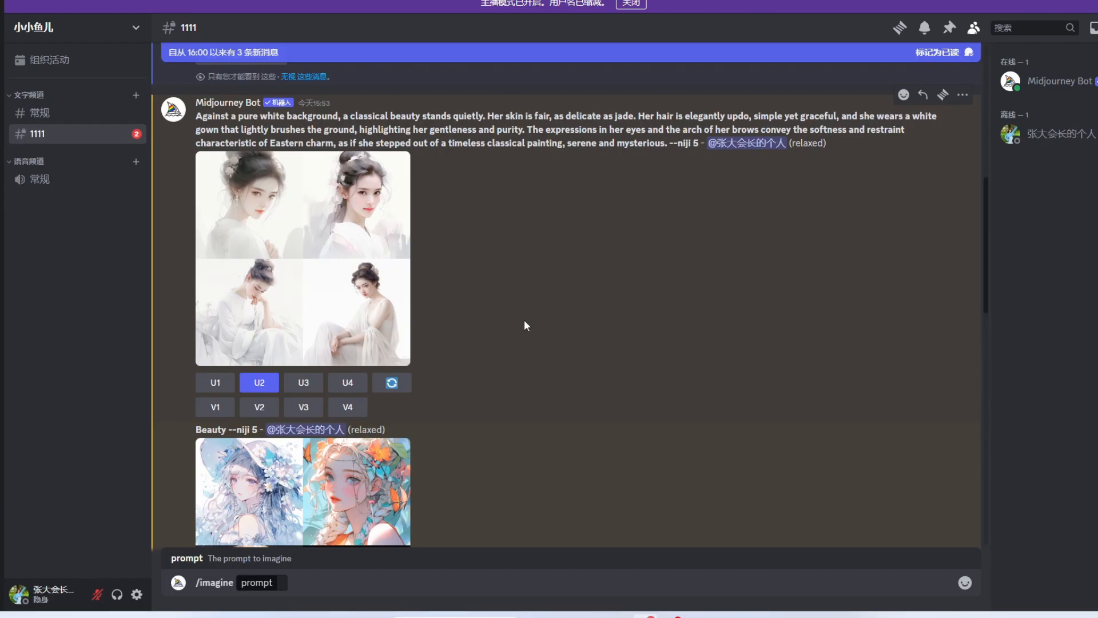
{"action": "scroll", "coordinate": [524, 320], "scroll_direction": "down", "scroll_amount": 5}
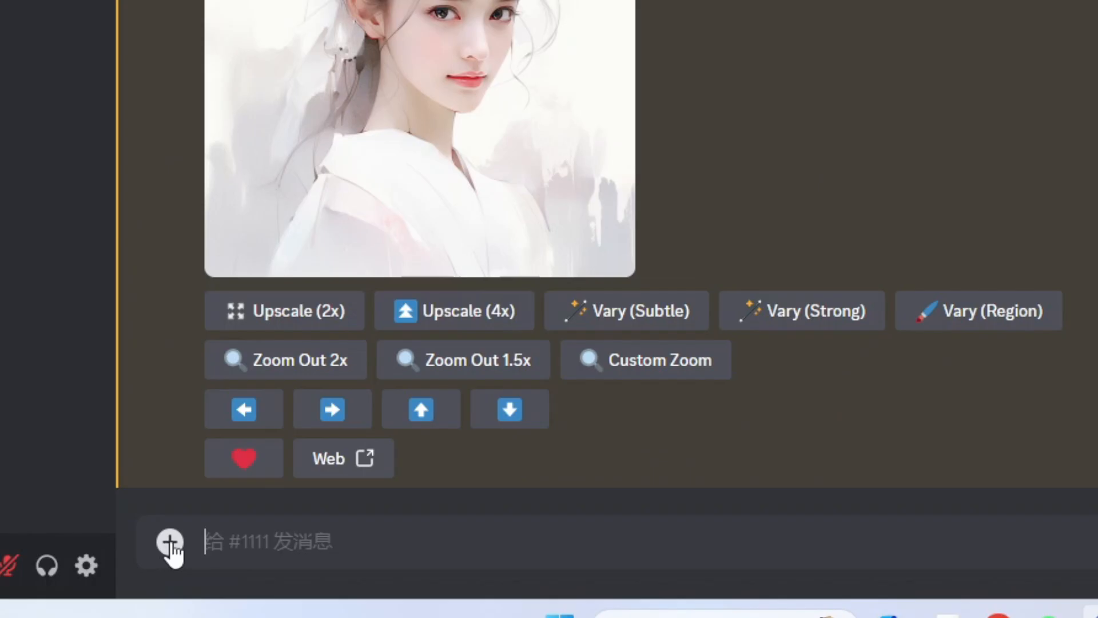
Step: Upload the cut-out photo of the long-haired woman in a pale embroidered outfit to channel 1111
{"action": "left_click", "coordinate": [179, 584]}
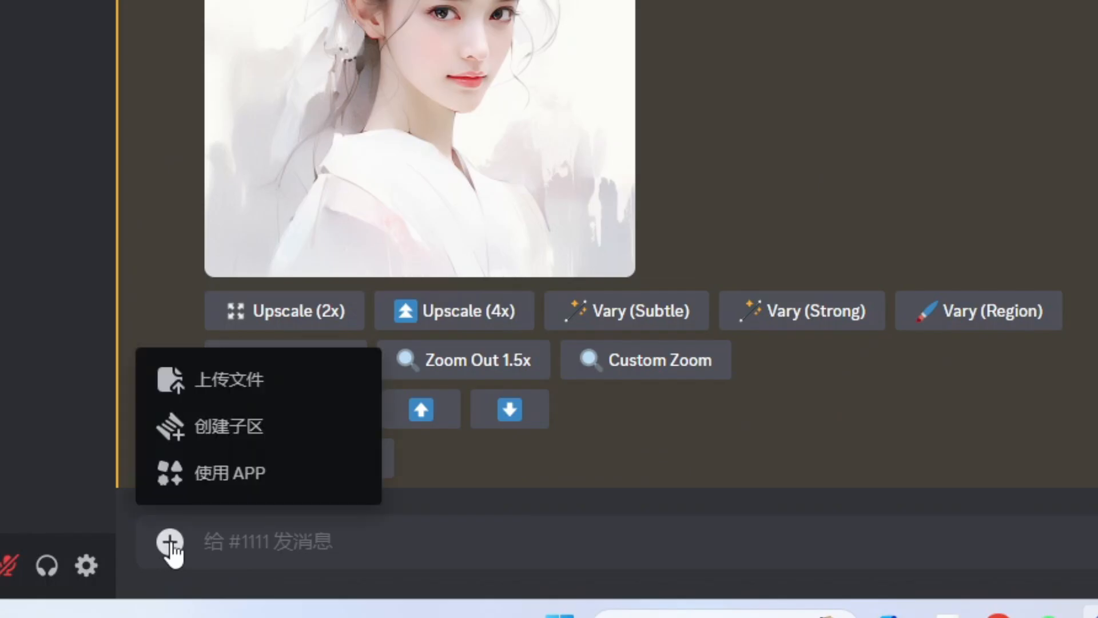
{"action": "left_click", "coordinate": [185, 591]}
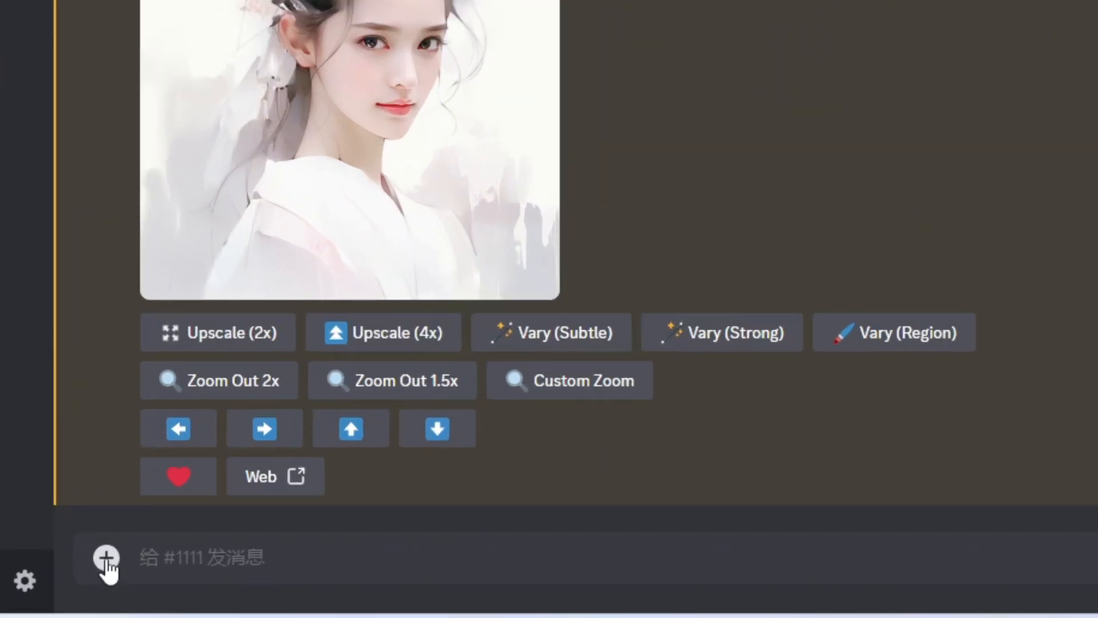
{"action": "left_click", "coordinate": [178, 583]}
{"action": "left_click", "coordinate": [151, 403]}
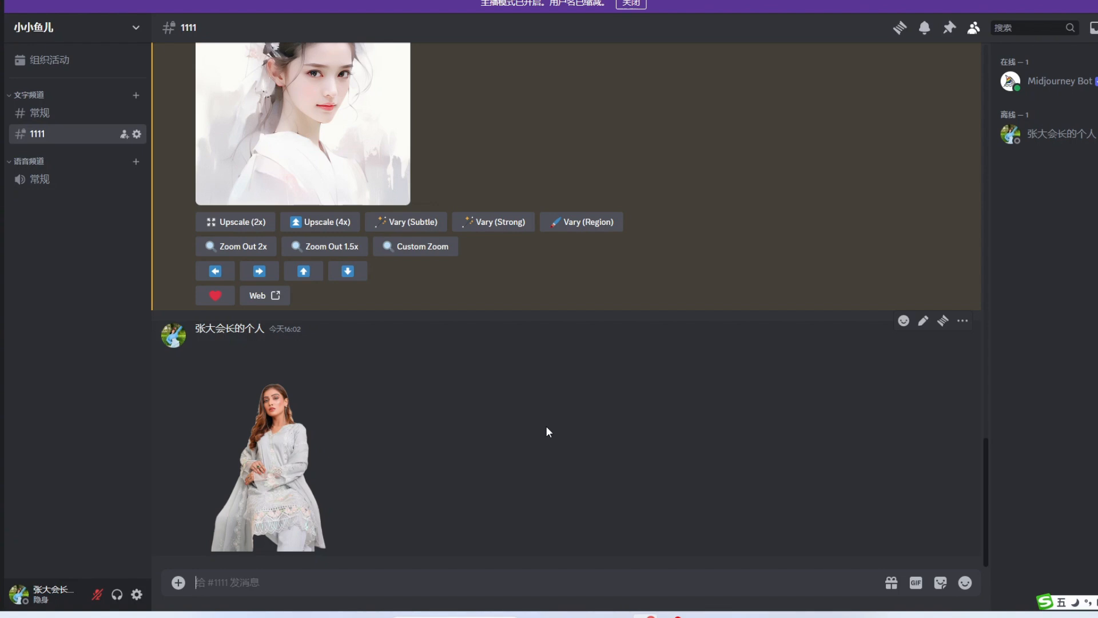
Step: Start an /imagine command and paste the link of the upscaled classical-beauty portrait into its prompt as the image reference
{"action": "scroll", "coordinate": [545, 426], "scroll_direction": "up", "scroll_amount": 4}
{"action": "scroll", "coordinate": [409, 417], "scroll_direction": "down", "scroll_amount": 5}
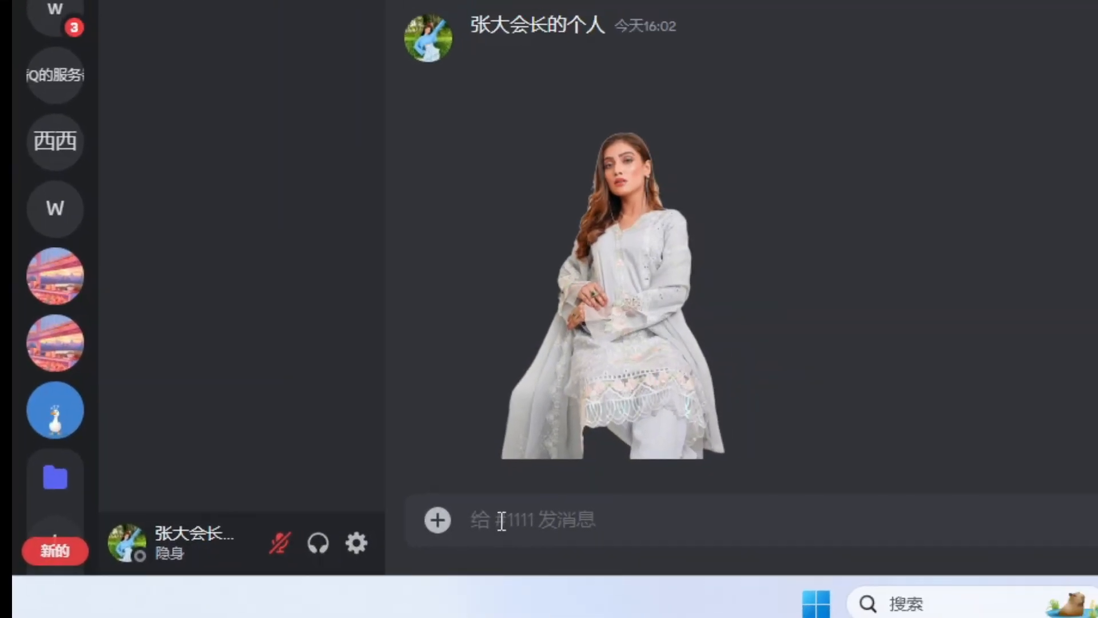
{"action": "type", "text": "/"}
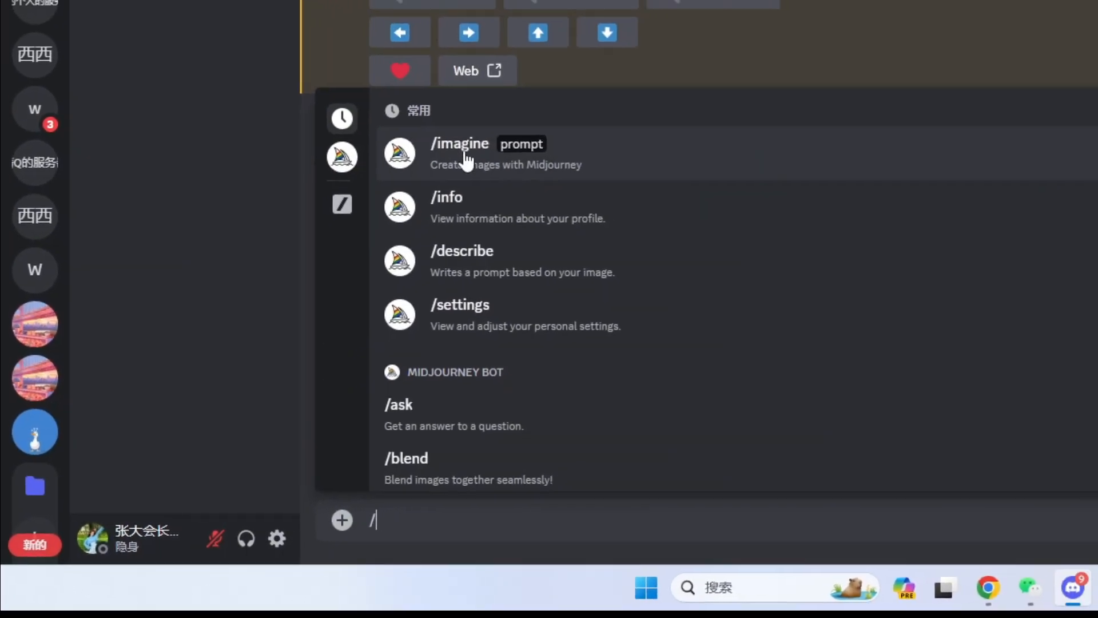
{"action": "left_click", "coordinate": [490, 121]}
{"action": "scroll", "coordinate": [314, 412], "scroll_direction": "down", "scroll_amount": 2}
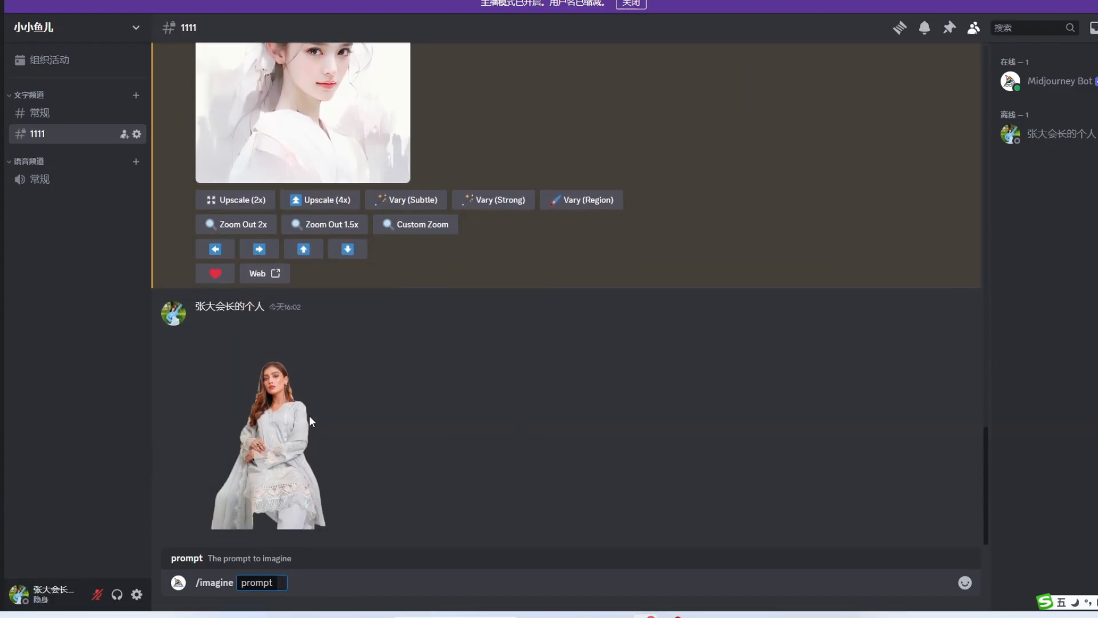
{"action": "scroll", "coordinate": [274, 437], "scroll_direction": "up", "scroll_amount": 2}
{"action": "left_click", "coordinate": [302, 245]}
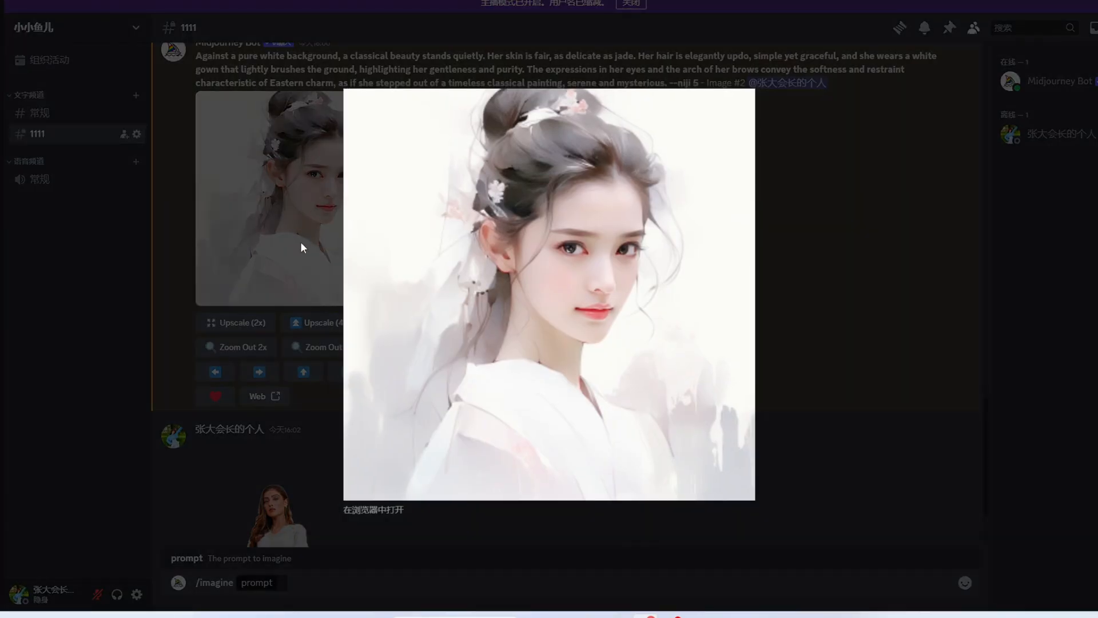
{"action": "right_click", "coordinate": [541, 300]}
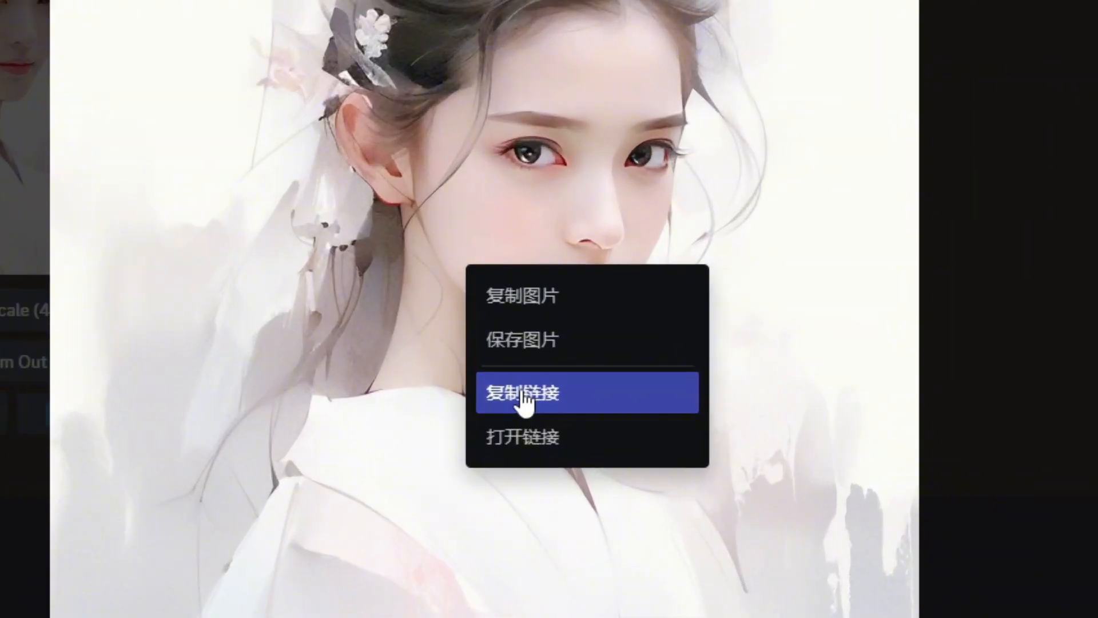
{"action": "left_click", "coordinate": [572, 361]}
{"action": "left_click", "coordinate": [281, 581]}
{"action": "left_click", "coordinate": [281, 581]}
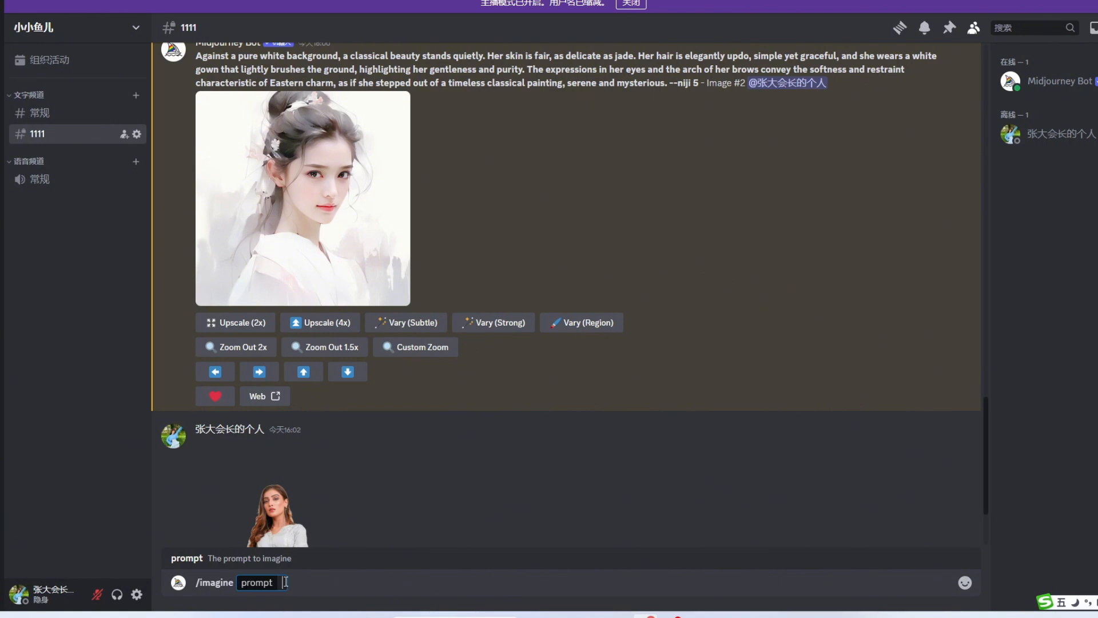
{"action": "key", "text": "ctrl+v"}
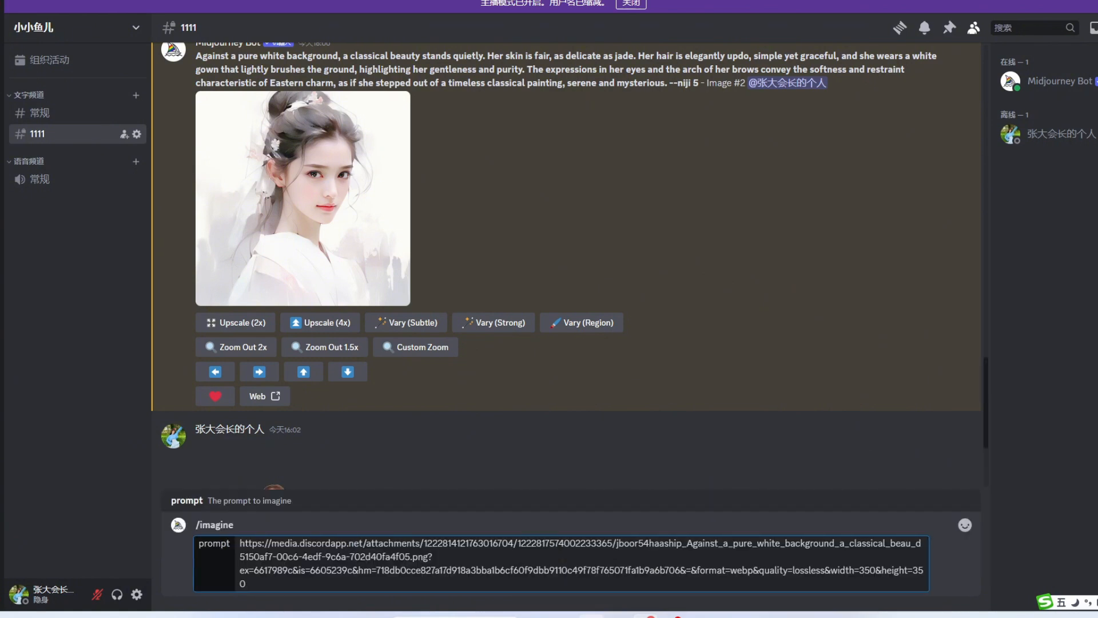
Step: Check the Advanced Prompts structure in the Midjourney docs and add the text "Beautiful girl is painting" after the image link in Discord's /imagine prompt
{"action": "left_click", "coordinate": [593, 614]}
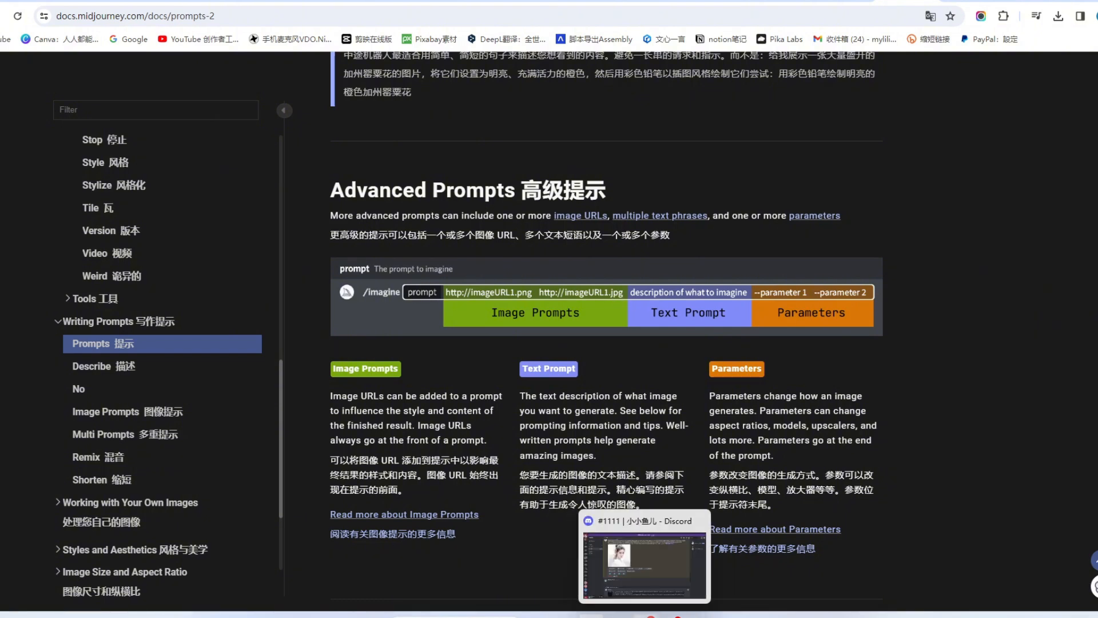
{"action": "left_click", "coordinate": [645, 615]}
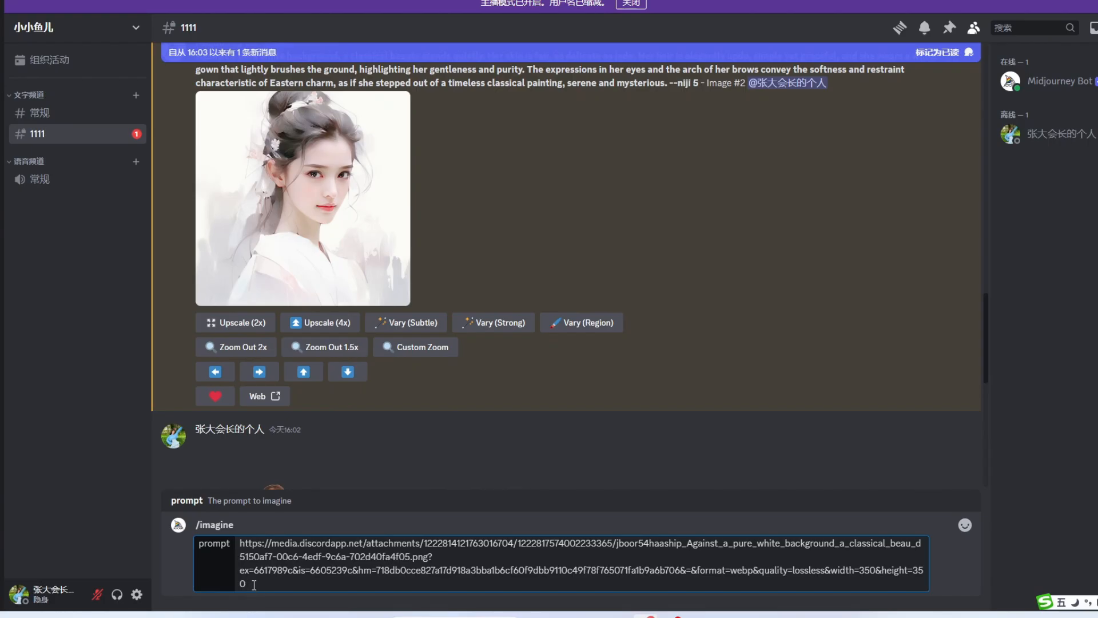
{"action": "type", "text": "Beautiful girl is painting"}
{"action": "left_click_drag", "start_coordinate": [250, 584], "coordinate": [347, 584]}
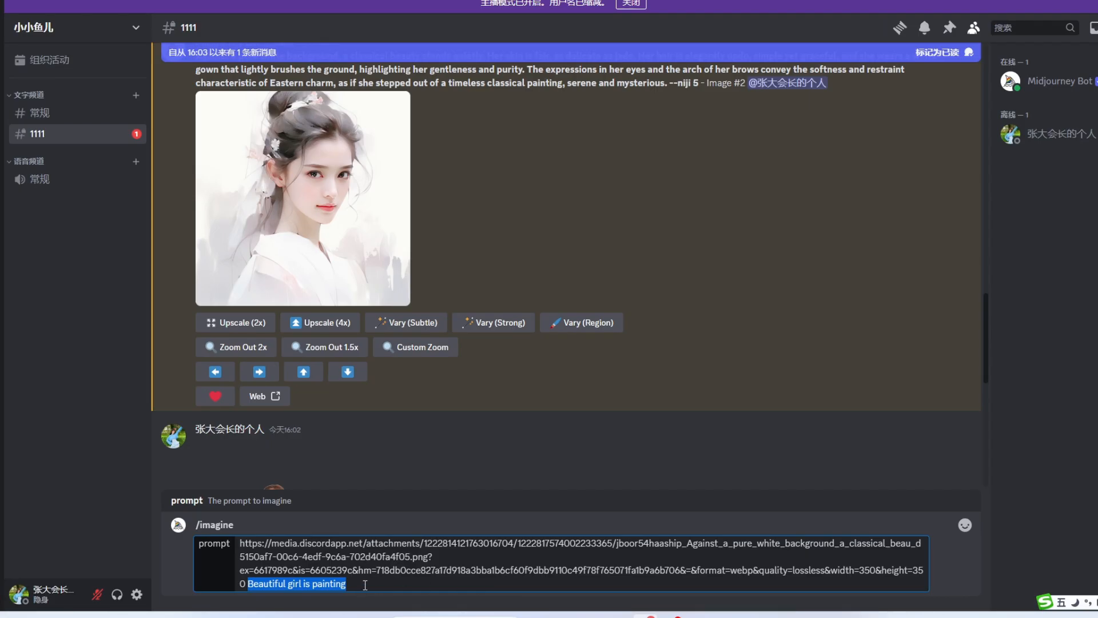
{"action": "left_click", "coordinate": [364, 584]}
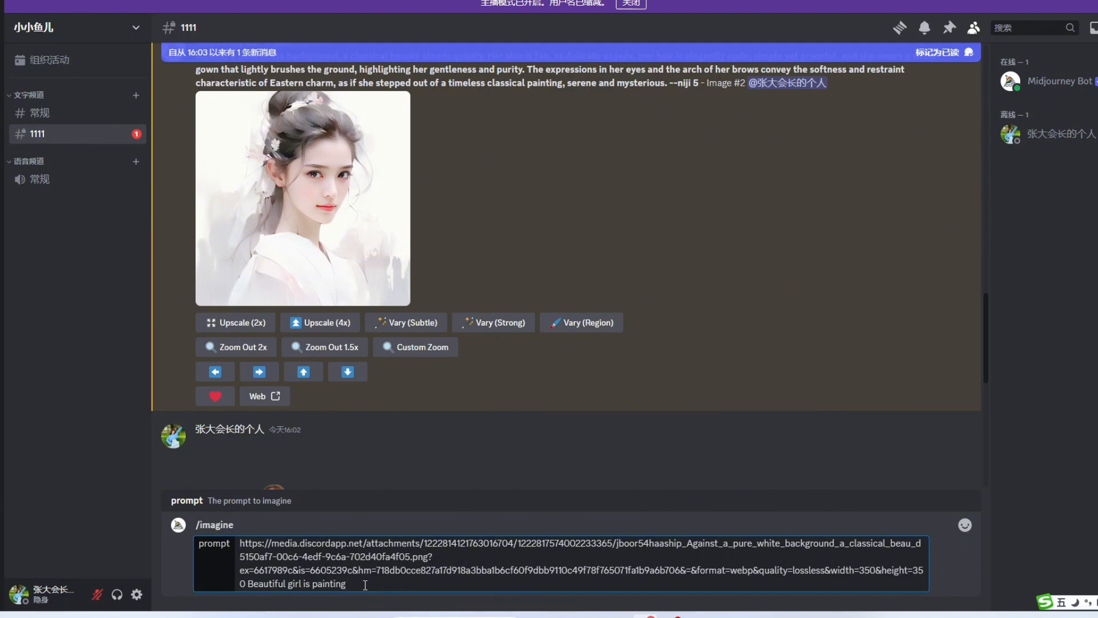
Step: Append the aspect-ratio parameter --ar 1:1 to the image-reference prompt and submit it
{"action": "type", "text": "--a"}
{"action": "type", "text": "r"}
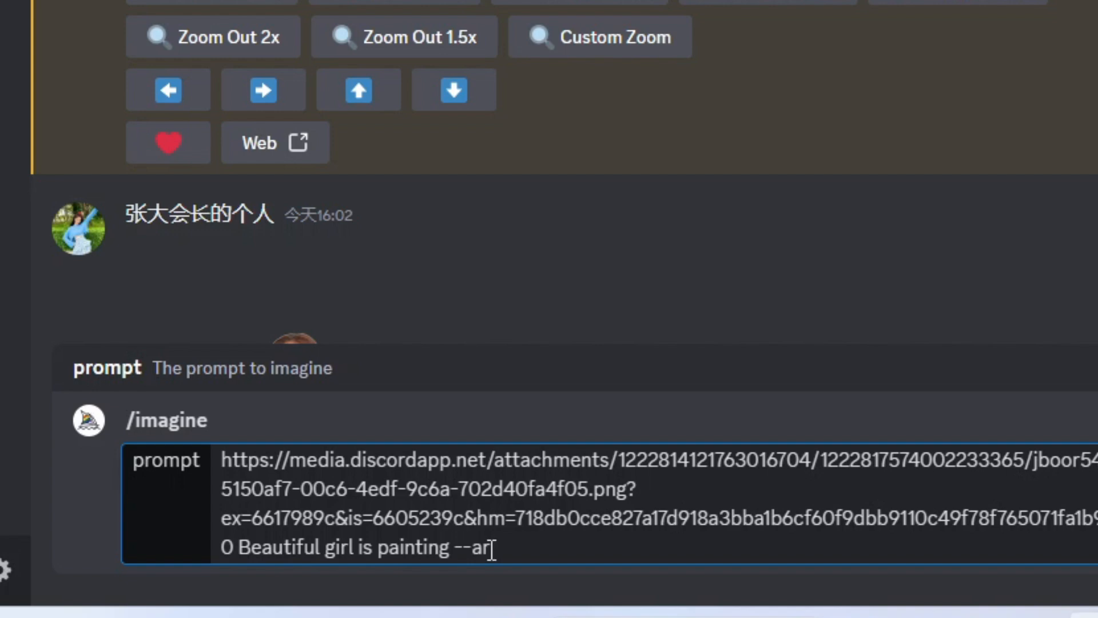
{"action": "type", "text": " 1:1"}
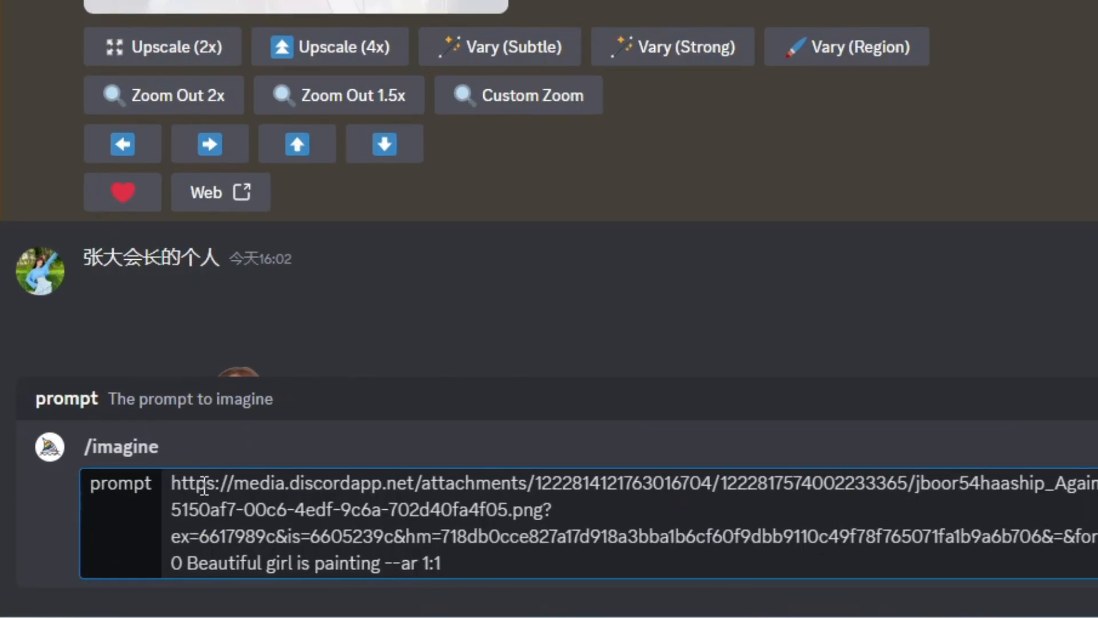
{"action": "left_click_drag", "start_coordinate": [176, 561], "coordinate": [166, 497]}
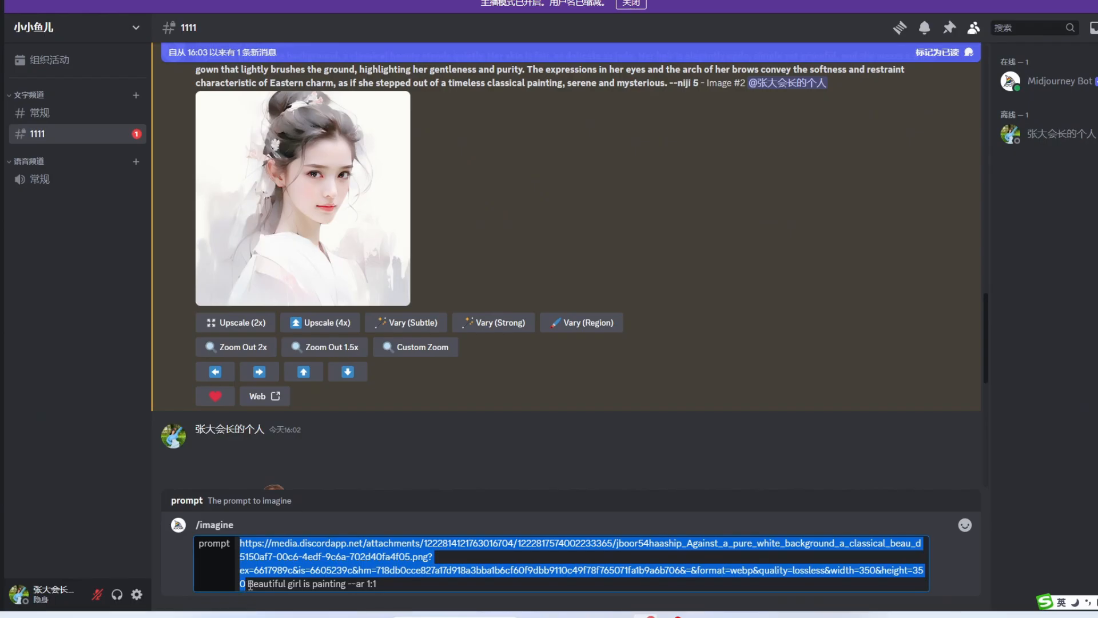
{"action": "left_click_drag", "start_coordinate": [250, 585], "coordinate": [393, 589]}
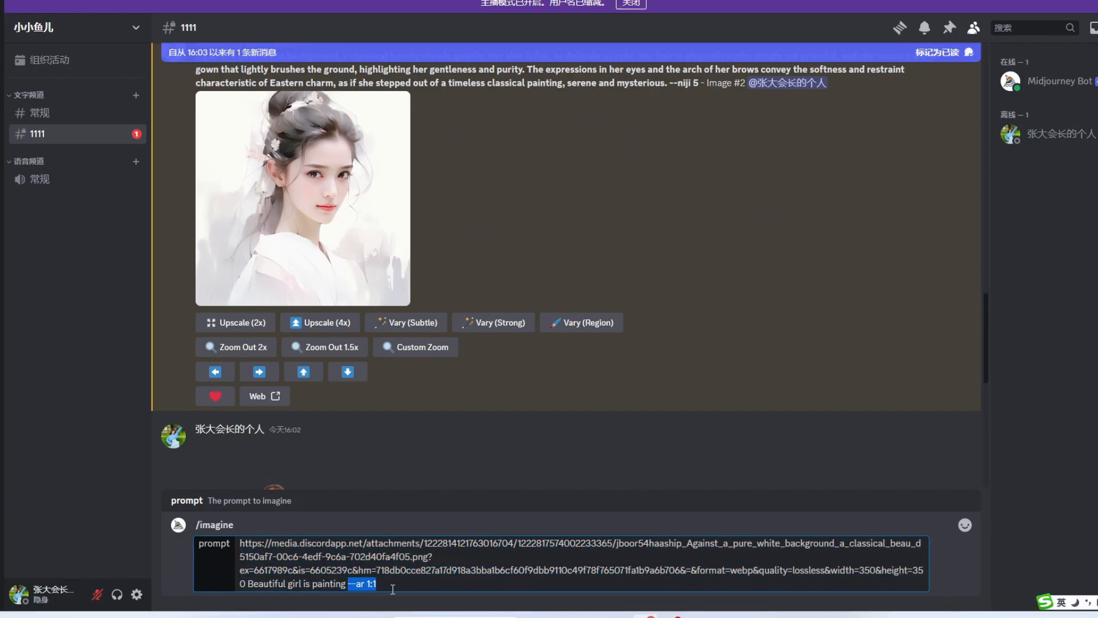
{"action": "left_click", "coordinate": [393, 588]}
{"action": "key", "text": "Return"}
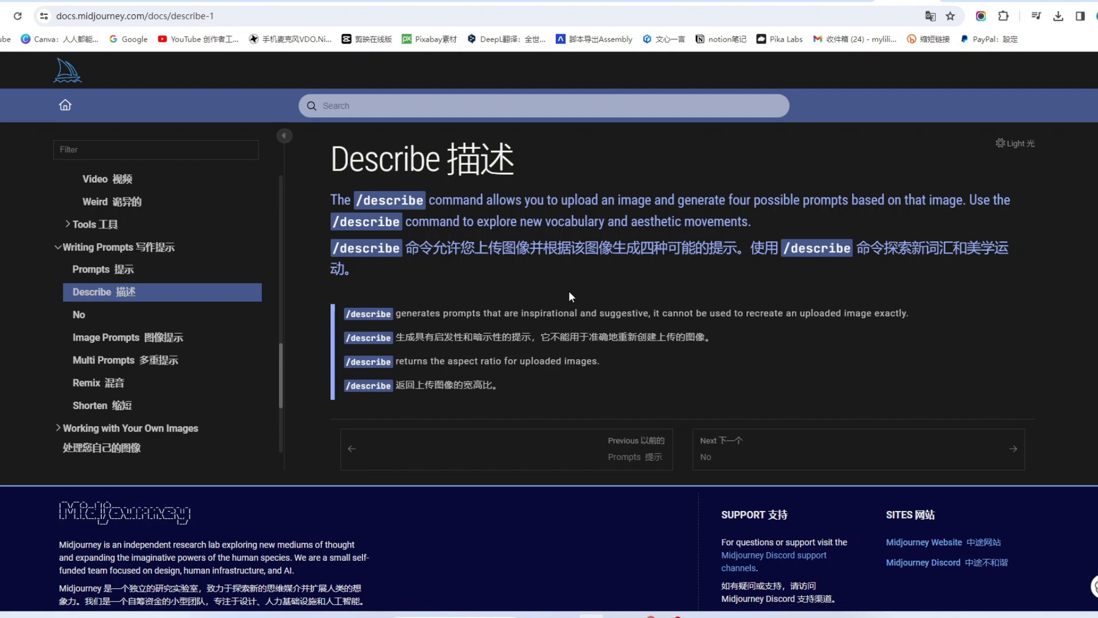
Step: Read the Describe and Aspect Ratios pages in the Midjourney docs and review the earlier image grids in Discord channel 1111
{"action": "scroll", "coordinate": [568, 291], "scroll_direction": "down", "scroll_amount": 1}
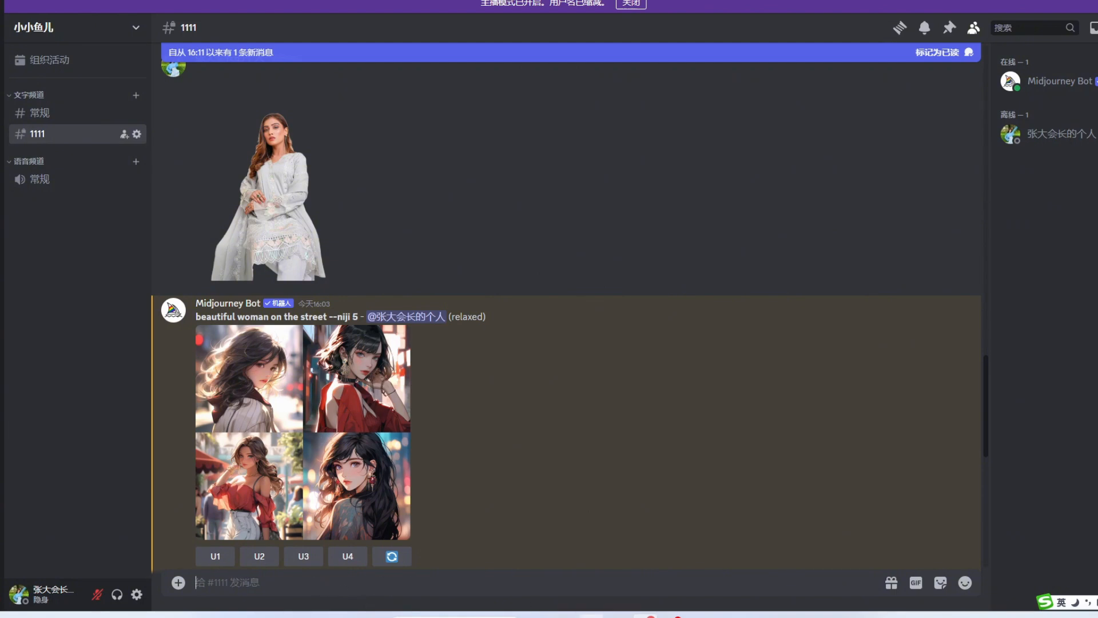
{"action": "left_click", "coordinate": [591, 615]}
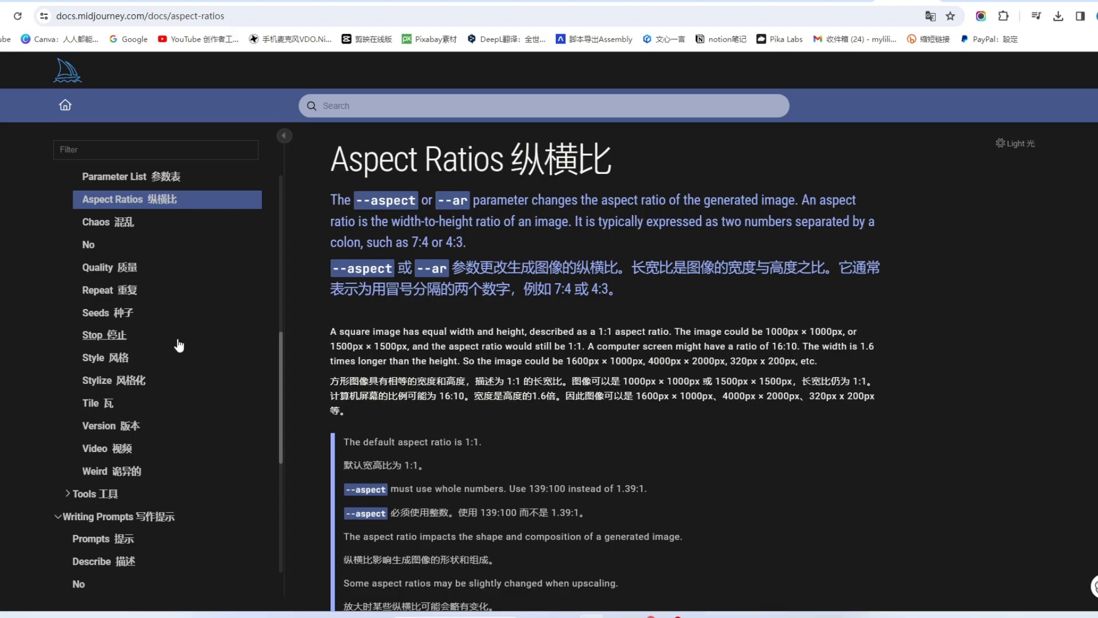
{"action": "scroll", "coordinate": [583, 332], "scroll_direction": "down", "scroll_amount": 1}
{"action": "scroll", "coordinate": [552, 373], "scroll_direction": "up", "scroll_amount": 1}
{"action": "scroll", "coordinate": [478, 228], "scroll_direction": "down", "scroll_amount": 1}
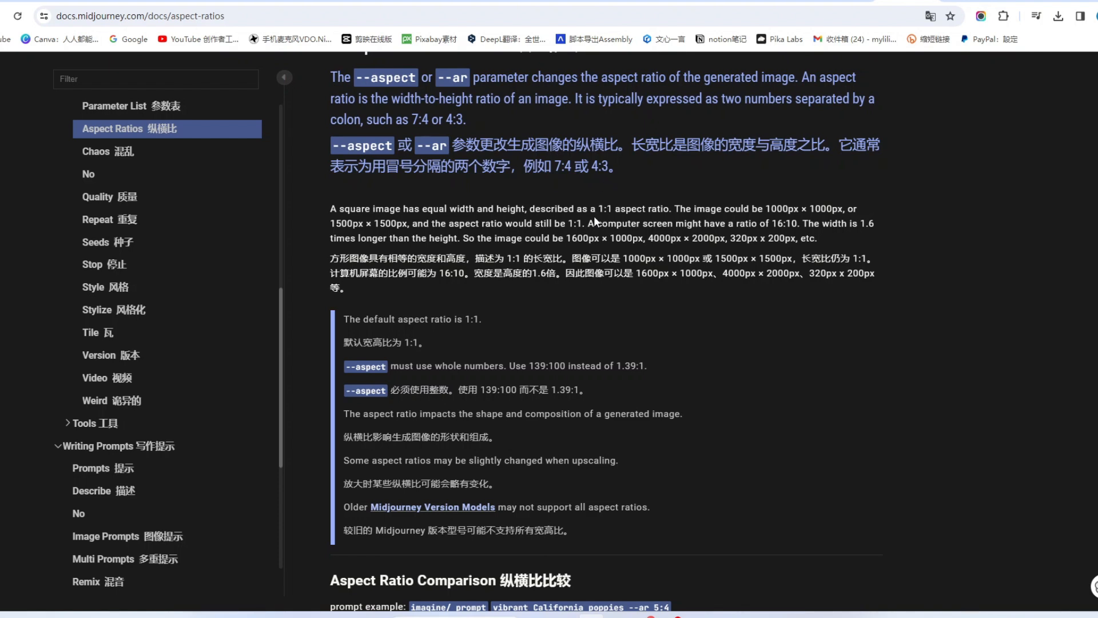
{"action": "scroll", "coordinate": [519, 298], "scroll_direction": "up", "scroll_amount": 1}
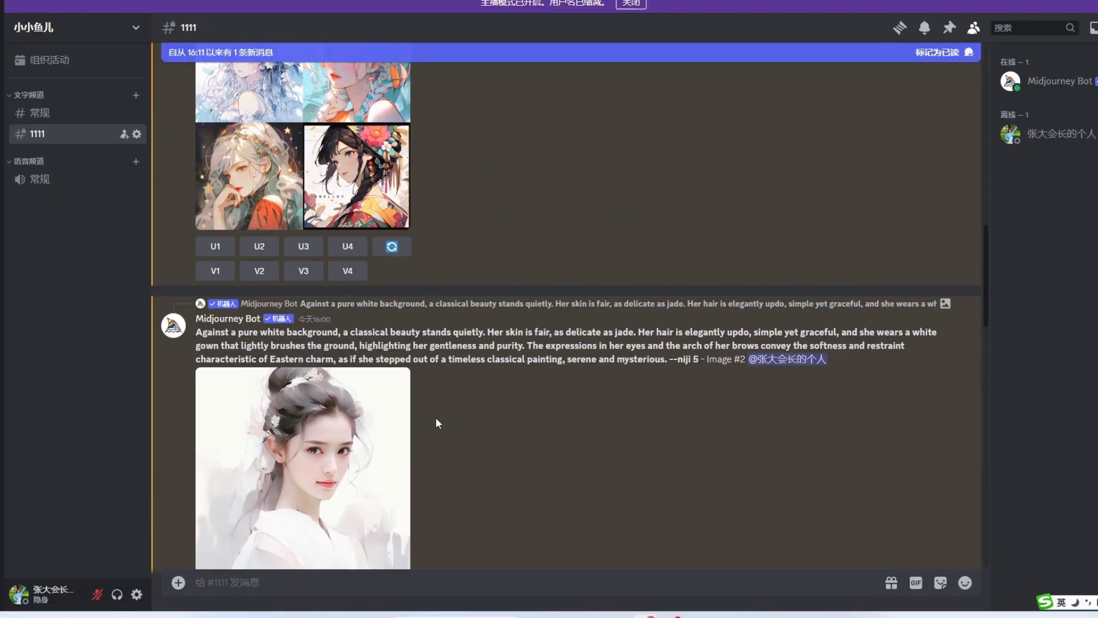
{"action": "scroll", "coordinate": [435, 416], "scroll_direction": "up", "scroll_amount": 5}
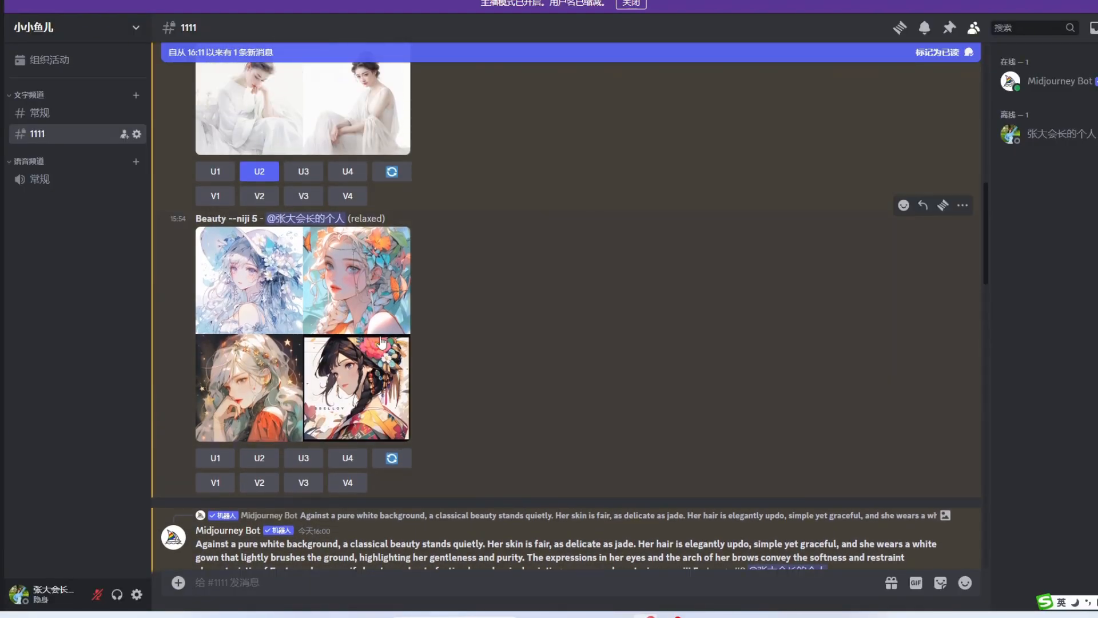
{"action": "scroll", "coordinate": [226, 221], "scroll_direction": "up", "scroll_amount": 4}
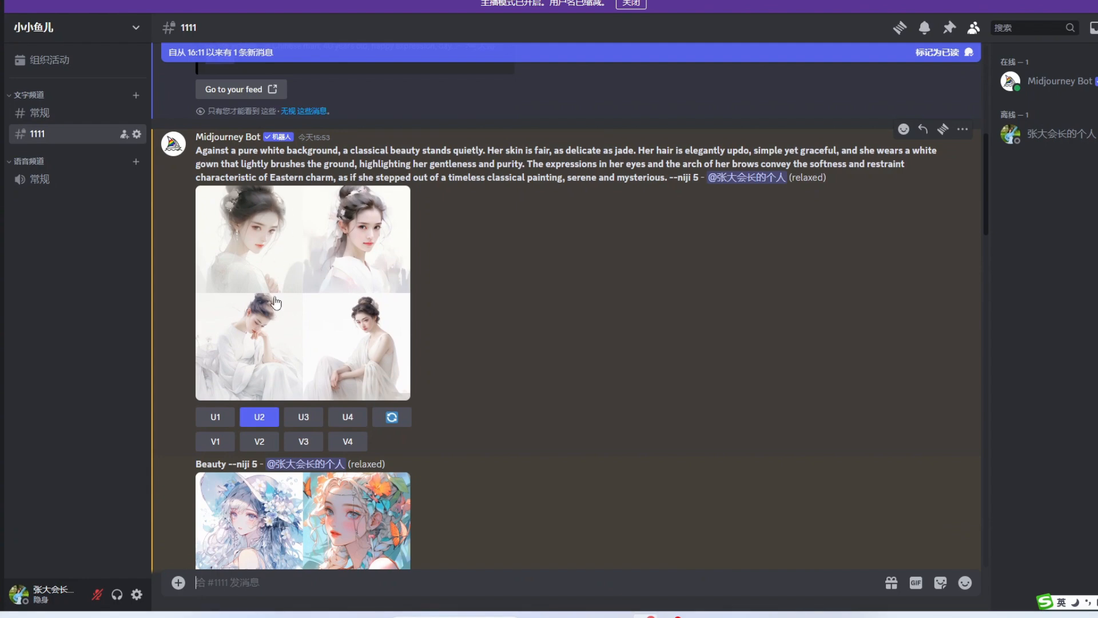
{"action": "scroll", "coordinate": [372, 303], "scroll_direction": "down", "scroll_amount": 5}
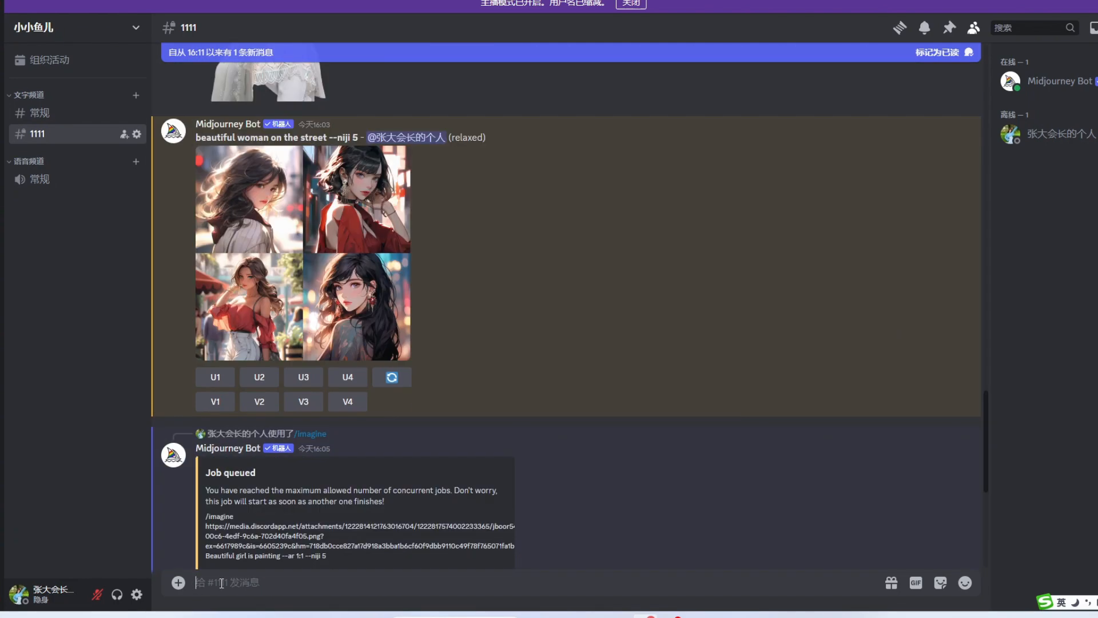
Step: Start an /imagine command and copy "beautiful woman on the street" from the earlier generated message into its prompt
{"action": "left_click", "coordinate": [206, 582]}
{"action": "type", "text": "/"}
{"action": "left_click", "coordinate": [257, 350]}
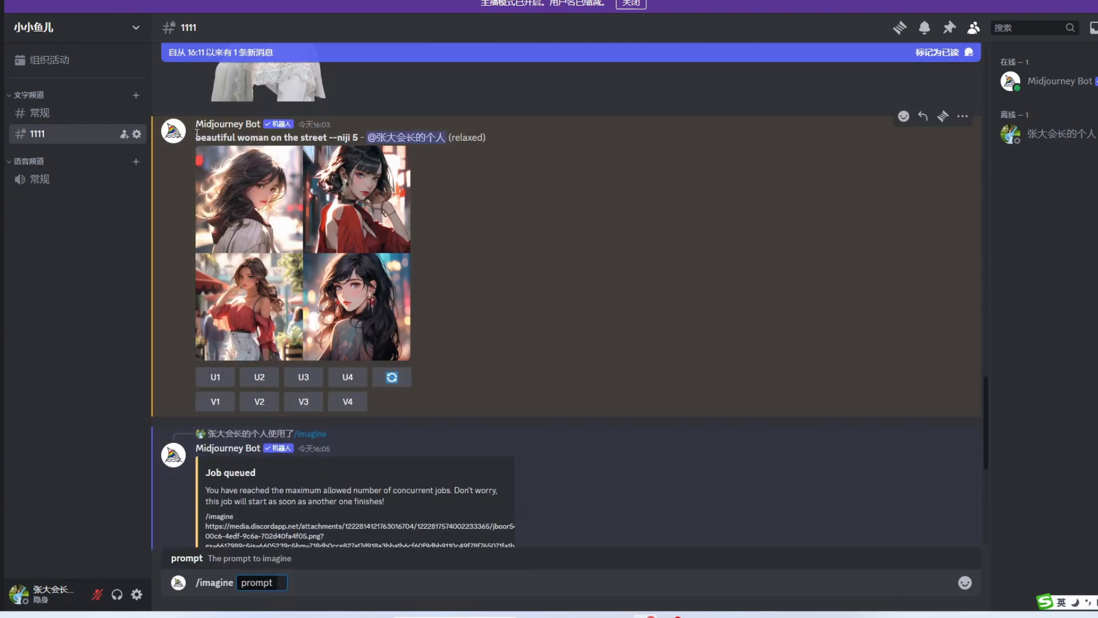
{"action": "left_click_drag", "start_coordinate": [197, 134], "coordinate": [330, 136]}
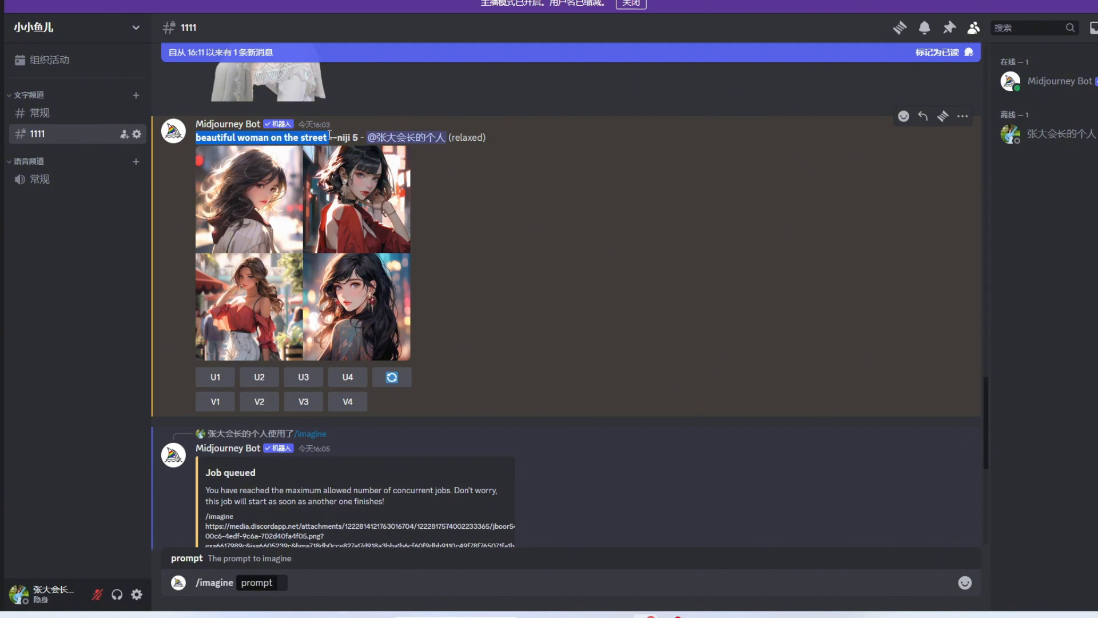
{"action": "key", "text": "ctrl+c"}
{"action": "left_click", "coordinate": [281, 582]}
{"action": "key", "text": "ctrl+v"}
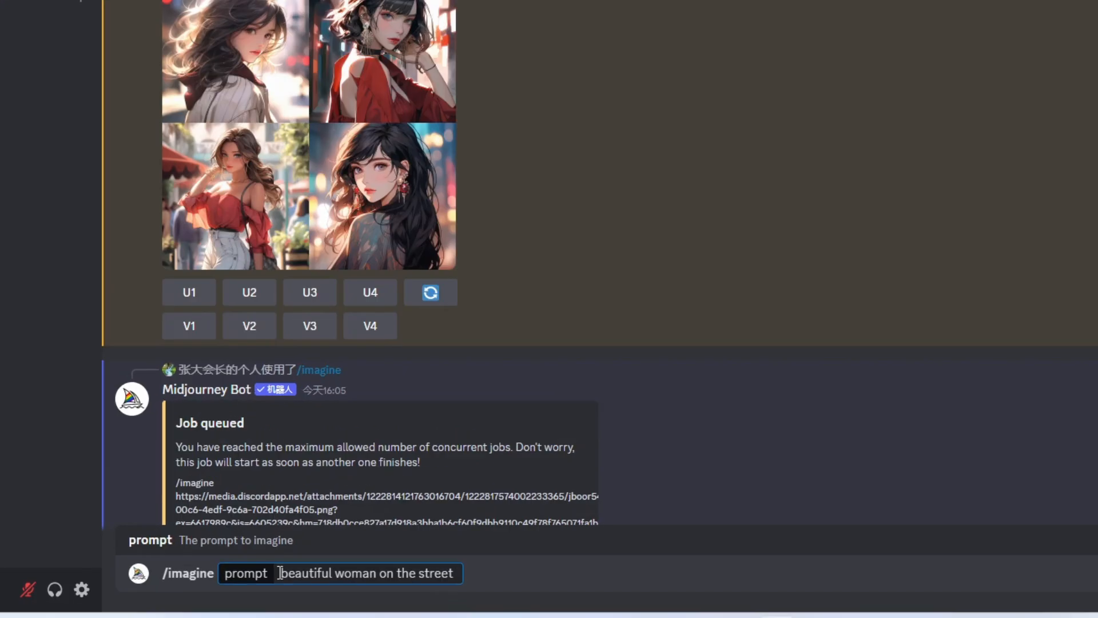
Step: Add the parameter --ar 16:9 to the street prompt and submit it
{"action": "type", "text": "--"}
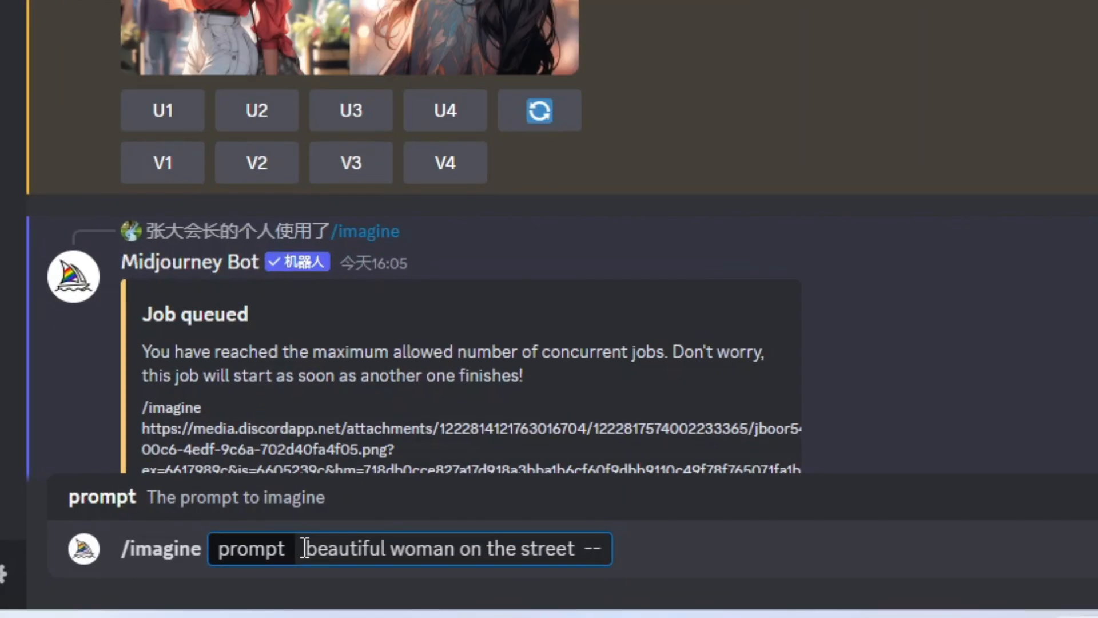
{"action": "type", "text": " ar"}
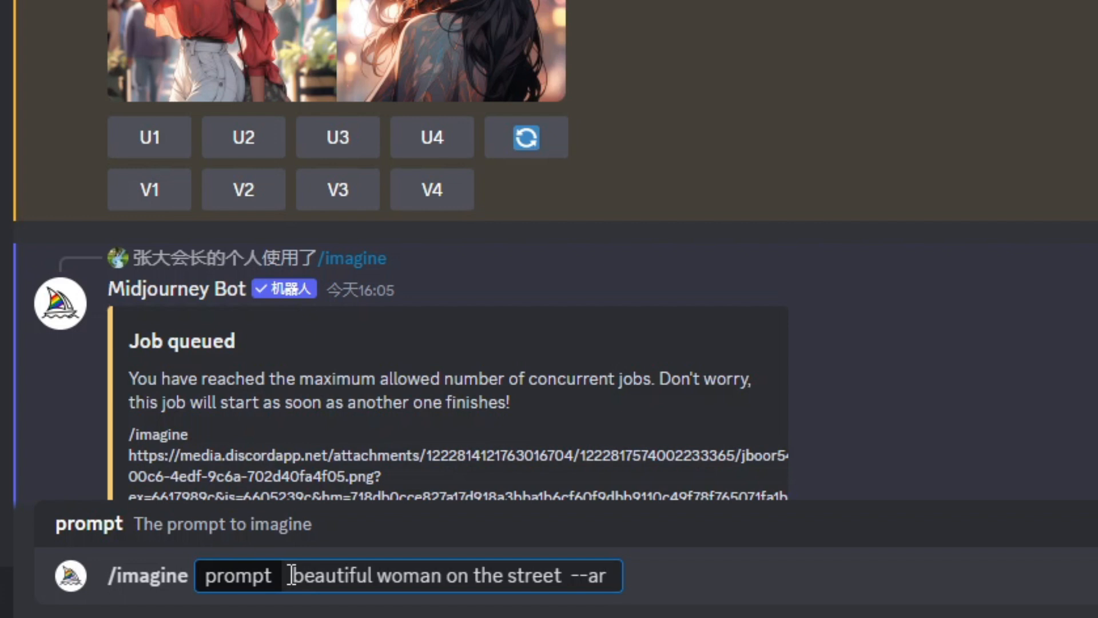
{"action": "type", "text": " 16"}
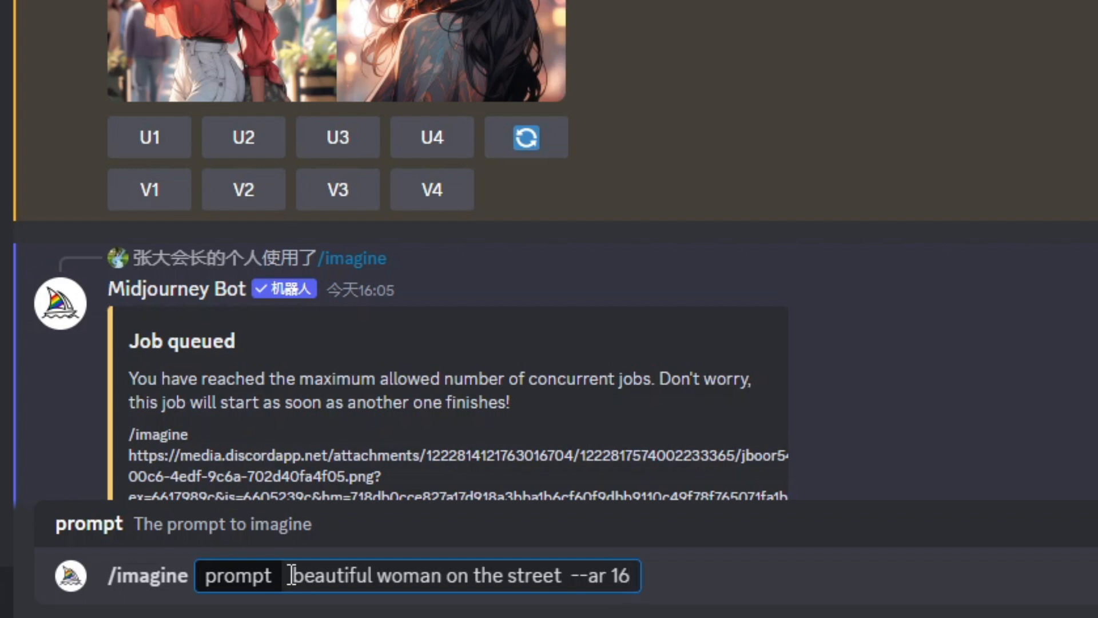
{"action": "type", "text": ":9"}
{"action": "key", "text": "Return"}
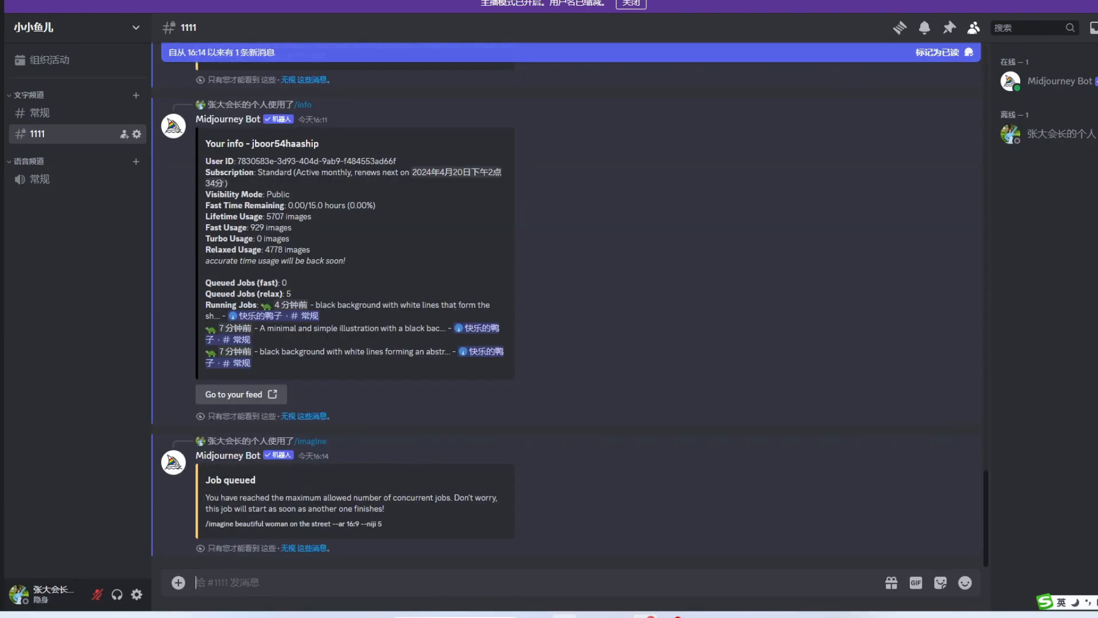
Step: Read the Aspect Ratios page in the Midjourney docs, from the usage notes and ratio comparison to how the parameter is set
{"action": "left_click", "coordinate": [606, 552]}
{"action": "scroll", "coordinate": [662, 284], "scroll_direction": "down", "scroll_amount": 2}
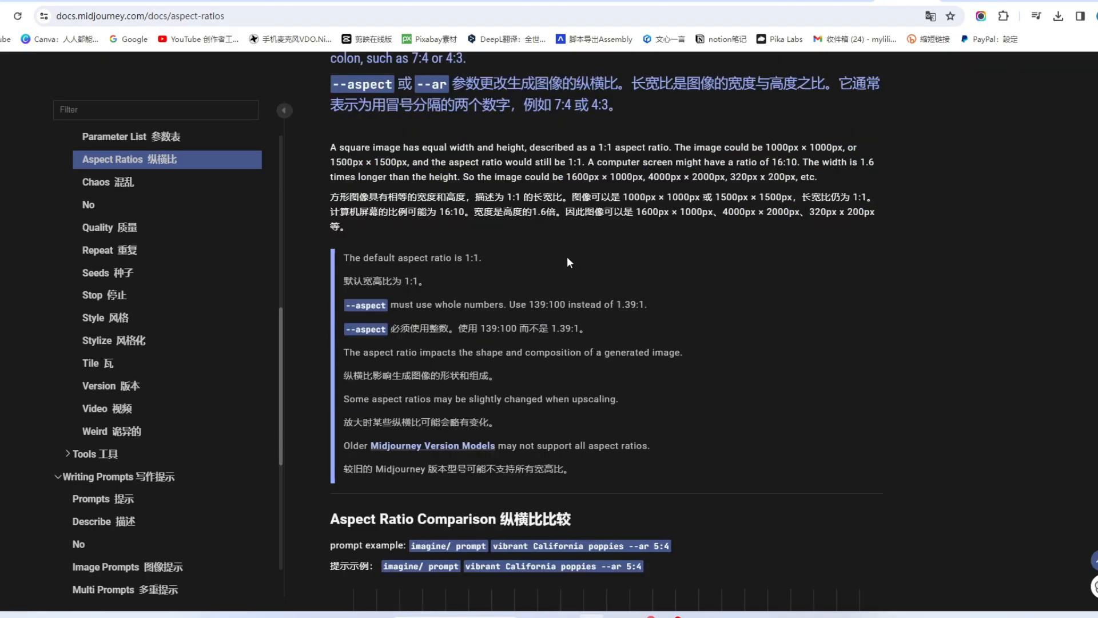
{"action": "scroll", "coordinate": [567, 256], "scroll_direction": "down", "scroll_amount": 1}
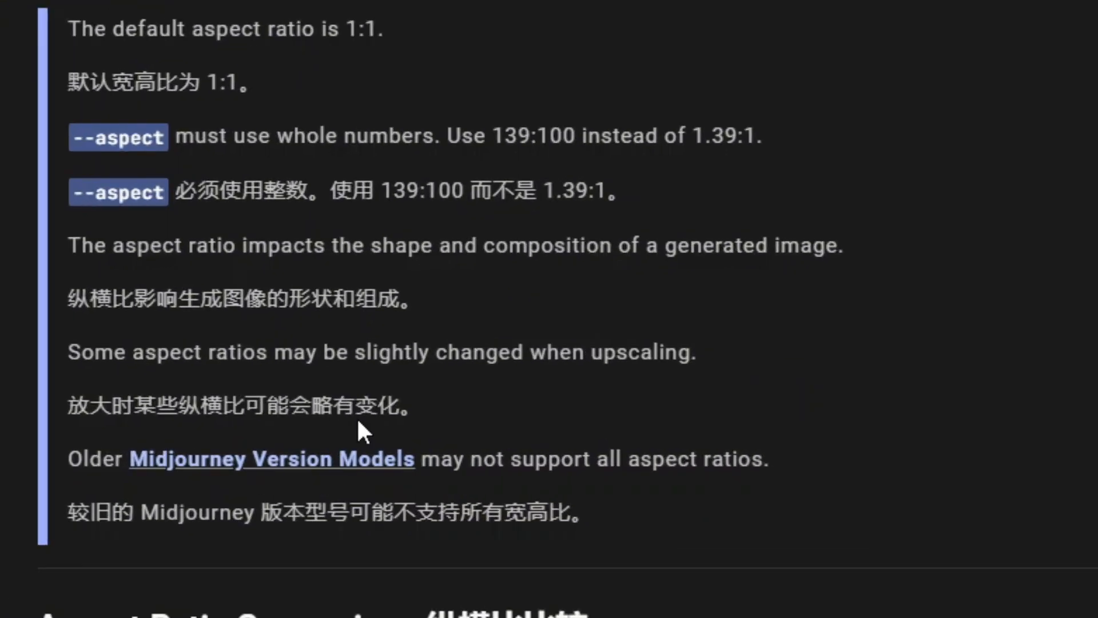
{"action": "scroll", "coordinate": [543, 397], "scroll_direction": "down", "scroll_amount": 5}
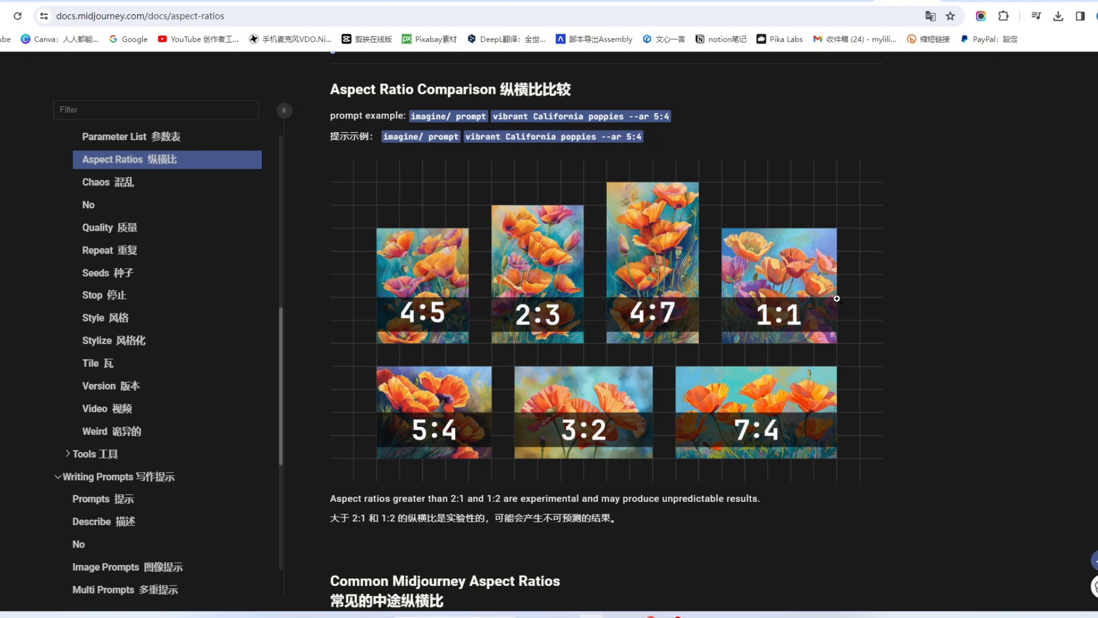
{"action": "scroll", "coordinate": [715, 317], "scroll_direction": "down", "scroll_amount": 10}
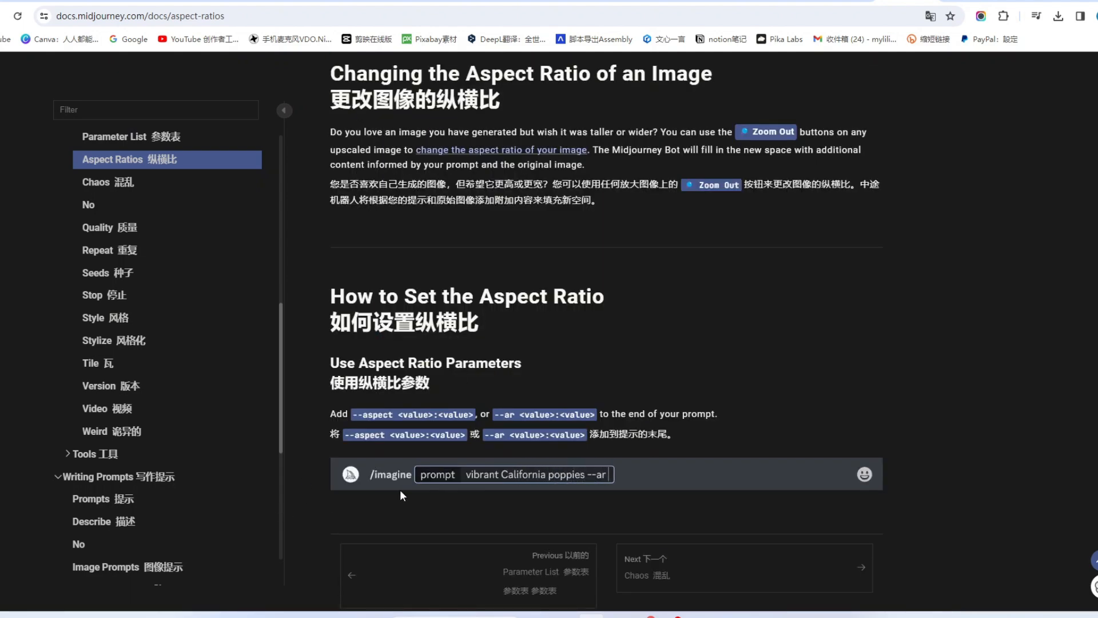
Step: Try the /imagine prompt "beautiful woman on the street --ar16:9" in Discord without a space after --ar, and review the bot's replies
{"action": "mouse_move", "coordinate": [641, 614]}
{"action": "left_click", "coordinate": [658, 554]}
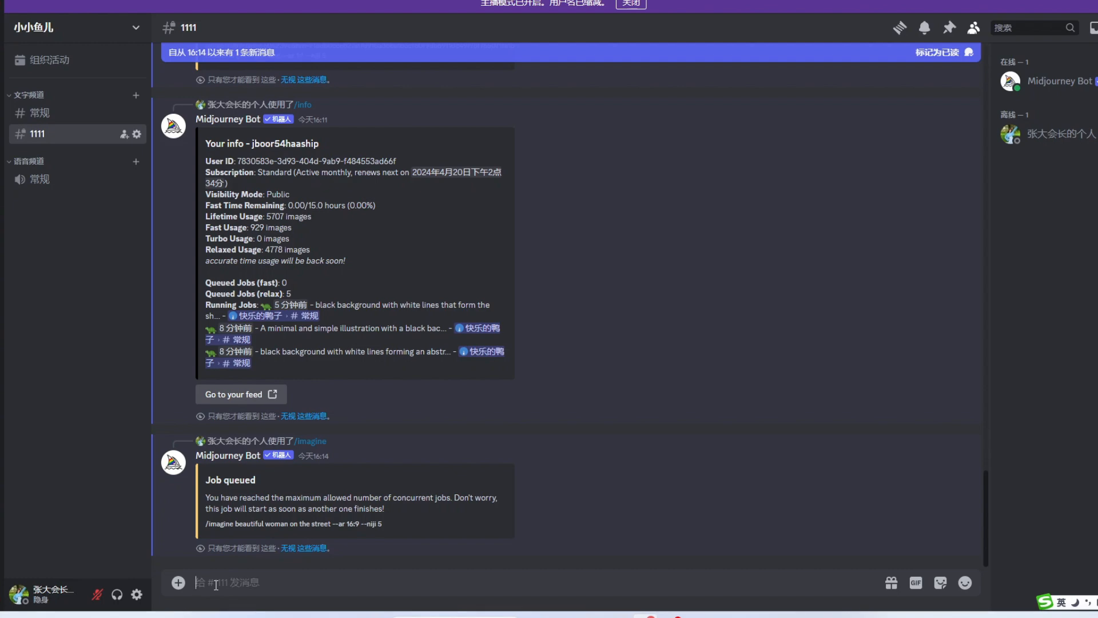
{"action": "type", "text": "/"}
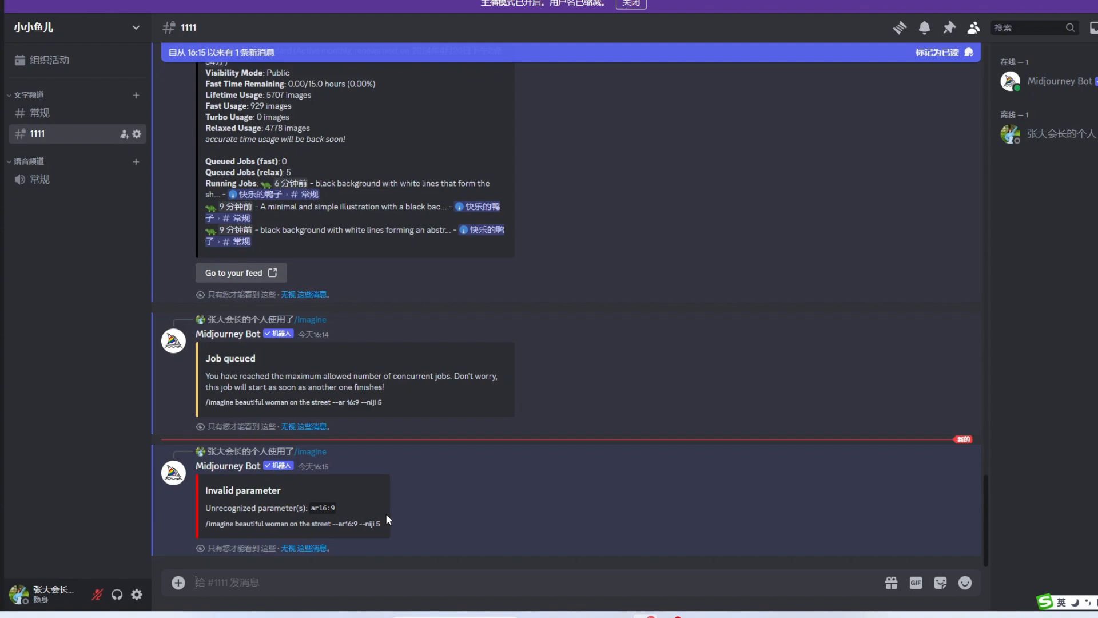
{"action": "scroll", "coordinate": [345, 461], "scroll_direction": "up", "scroll_amount": 10}
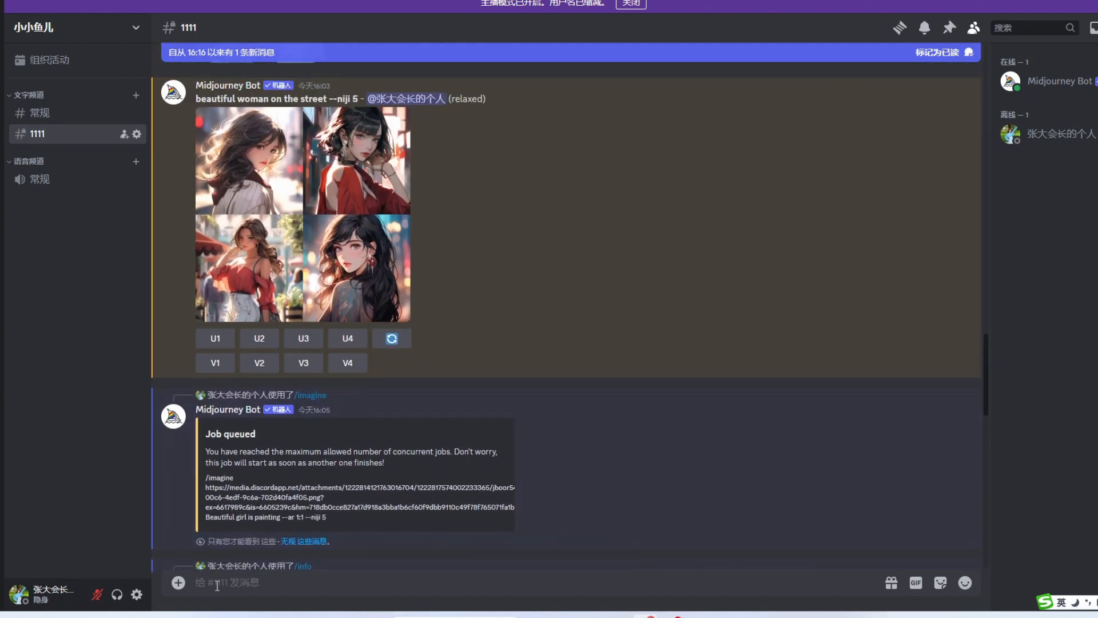
{"action": "scroll", "coordinate": [327, 475], "scroll_direction": "down", "scroll_amount": 5}
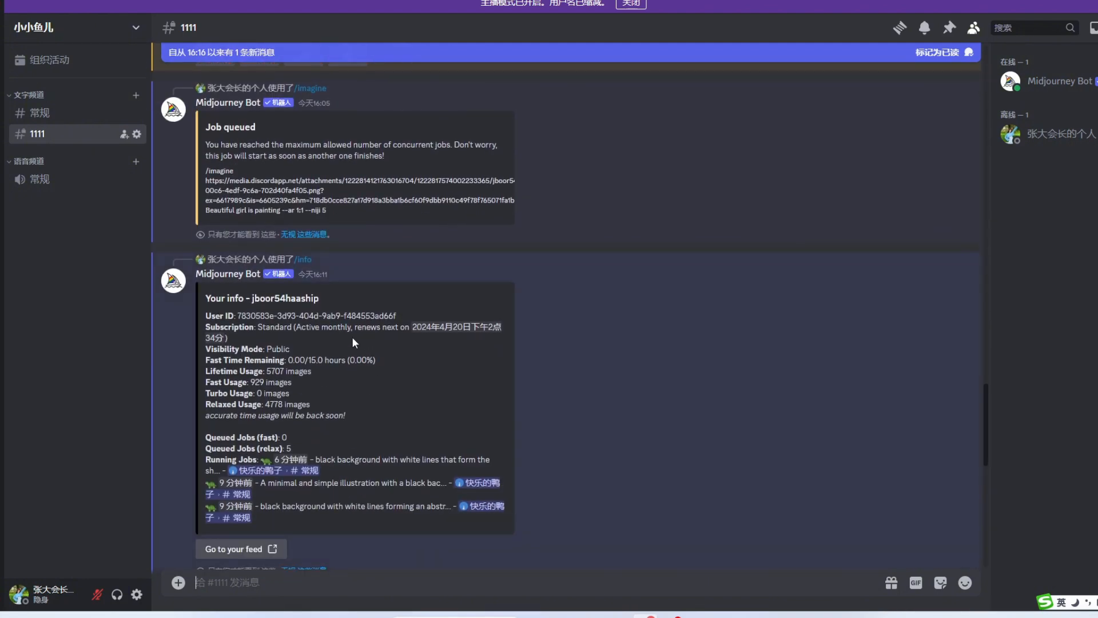
{"action": "scroll", "coordinate": [366, 358], "scroll_direction": "down", "scroll_amount": 6}
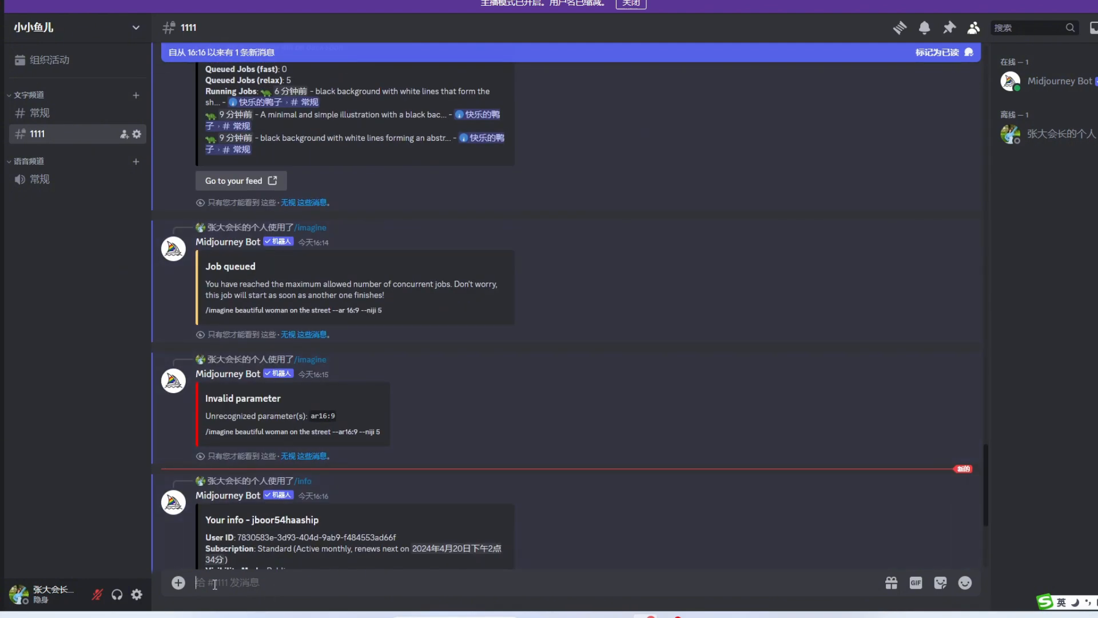
Step: Submit "beautiful woman on the street --ar 9:16" as a new /imagine prompt
{"action": "type", "text": "/"}
{"action": "left_click", "coordinate": [279, 327]}
{"action": "type", "text": "beautiful woman on the street --ar"}
{"action": "type", "text": "1"}
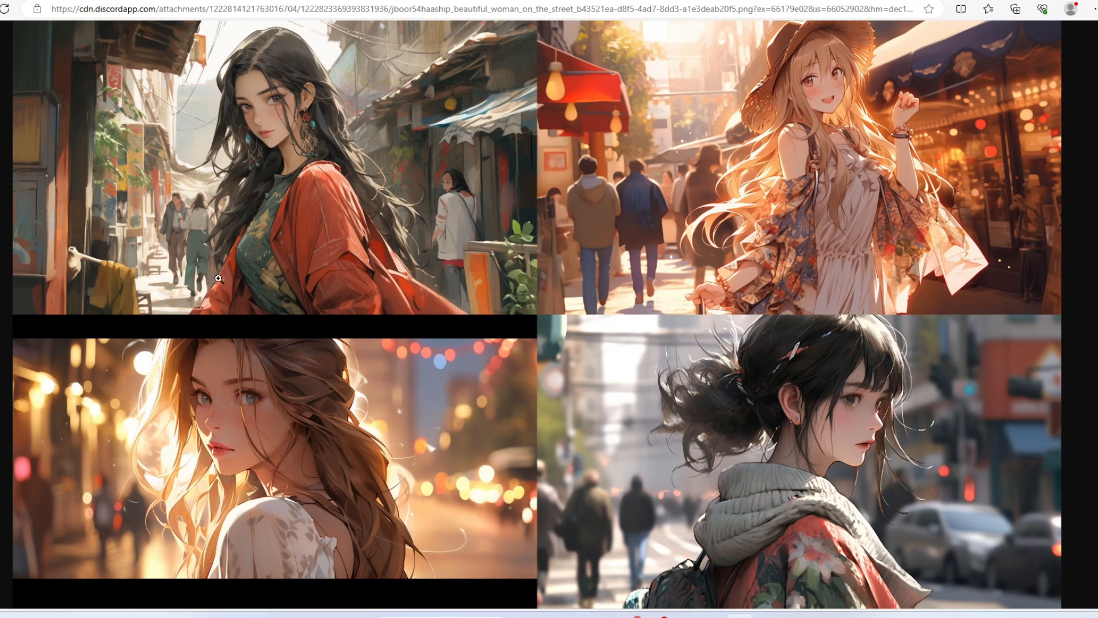
Step: Examine the generated 16:9 and 9:16 street-woman grids at enlarged size
{"action": "key", "text": "alt+Tab"}
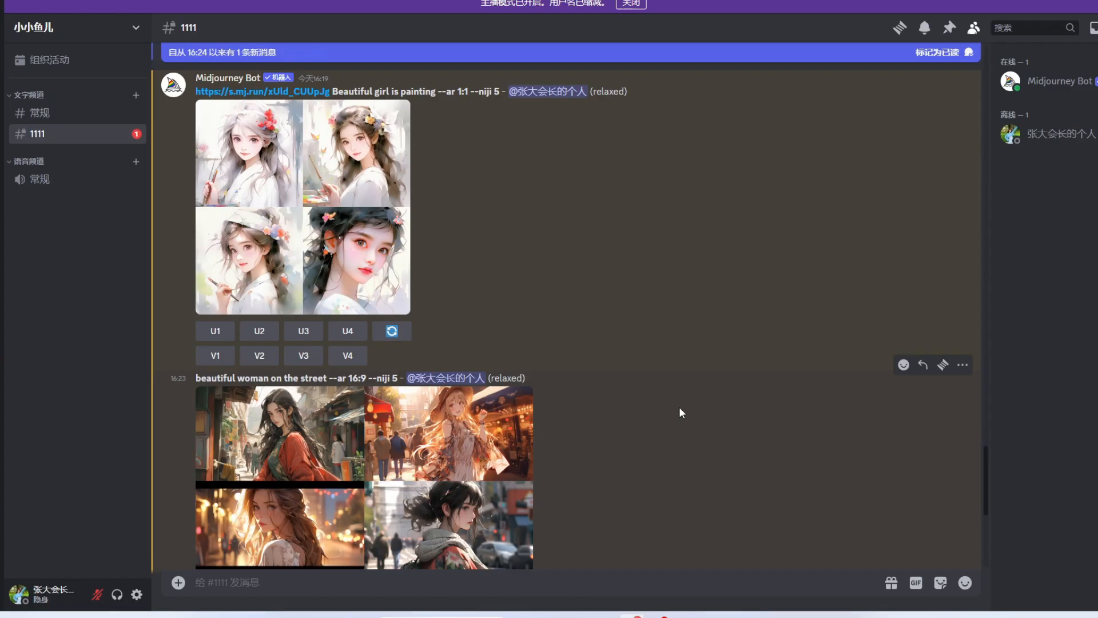
{"action": "left_click", "coordinate": [256, 393]}
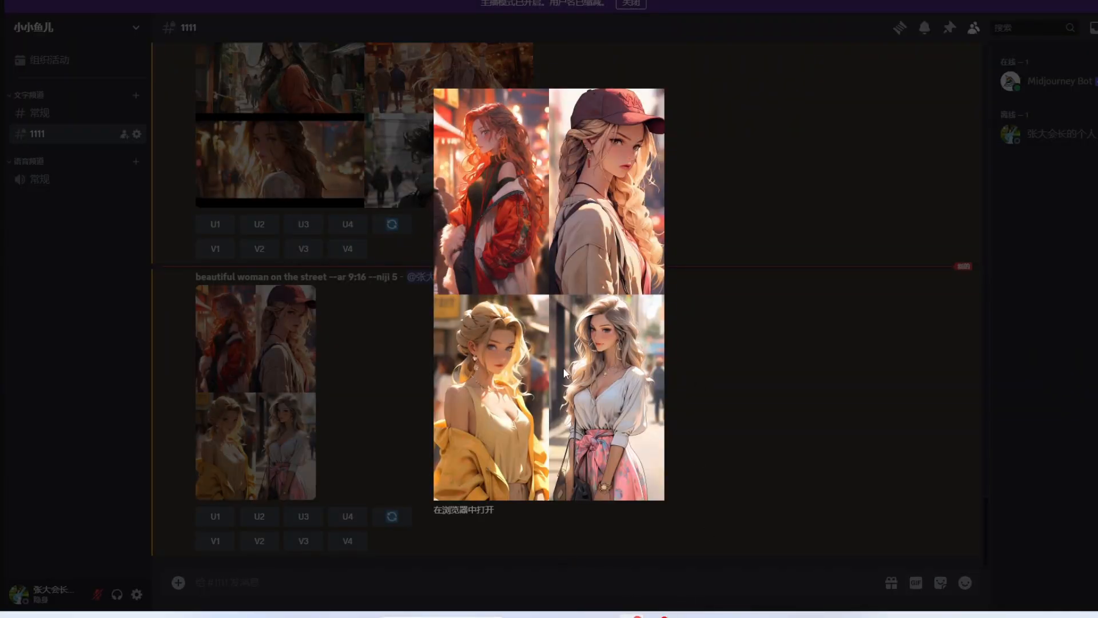
Step: View the 9:16 street-woman grid full size in the browser, and compare the --ar parameters of the generated prompts back in Discord
{"action": "left_click", "coordinate": [469, 510]}
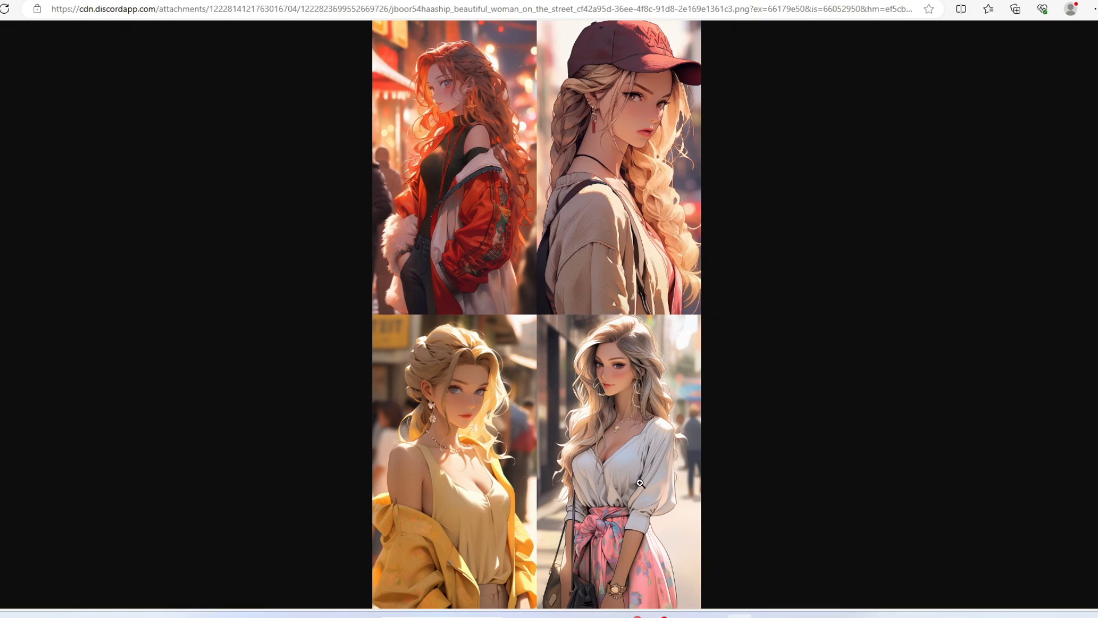
{"action": "key", "text": "alt+Tab"}
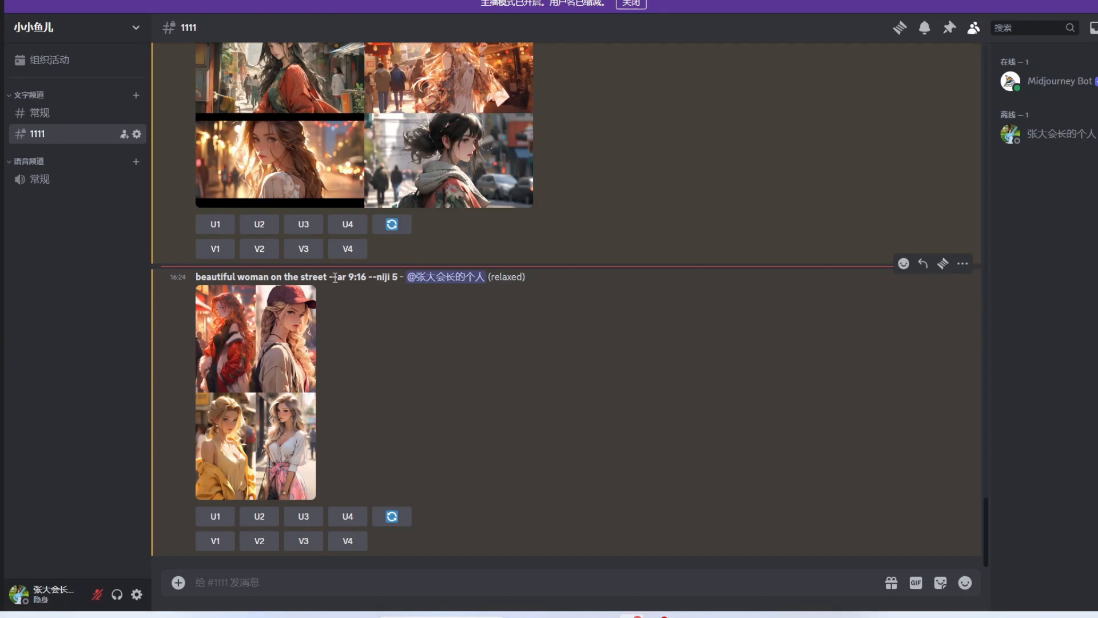
{"action": "left_click_drag", "start_coordinate": [329, 276], "coordinate": [361, 279]}
{"action": "scroll", "coordinate": [506, 414], "scroll_direction": "up", "scroll_amount": 4}
{"action": "scroll", "coordinate": [458, 286], "scroll_direction": "up", "scroll_amount": 4}
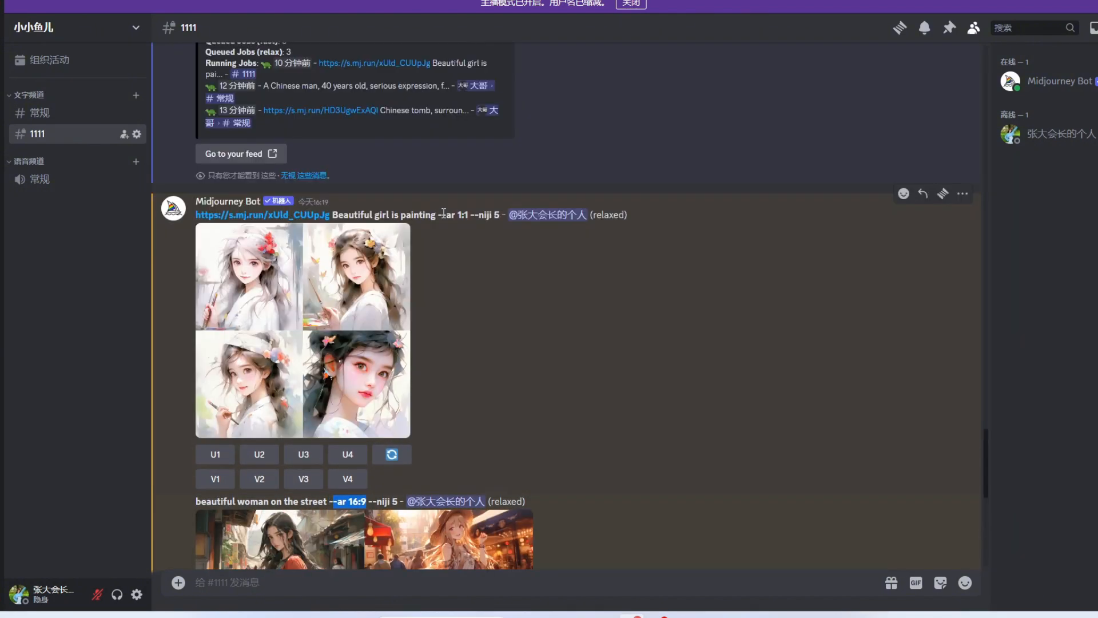
{"action": "left_click_drag", "start_coordinate": [439, 215], "coordinate": [470, 218]}
{"action": "scroll", "coordinate": [391, 353], "scroll_direction": "down", "scroll_amount": 5}
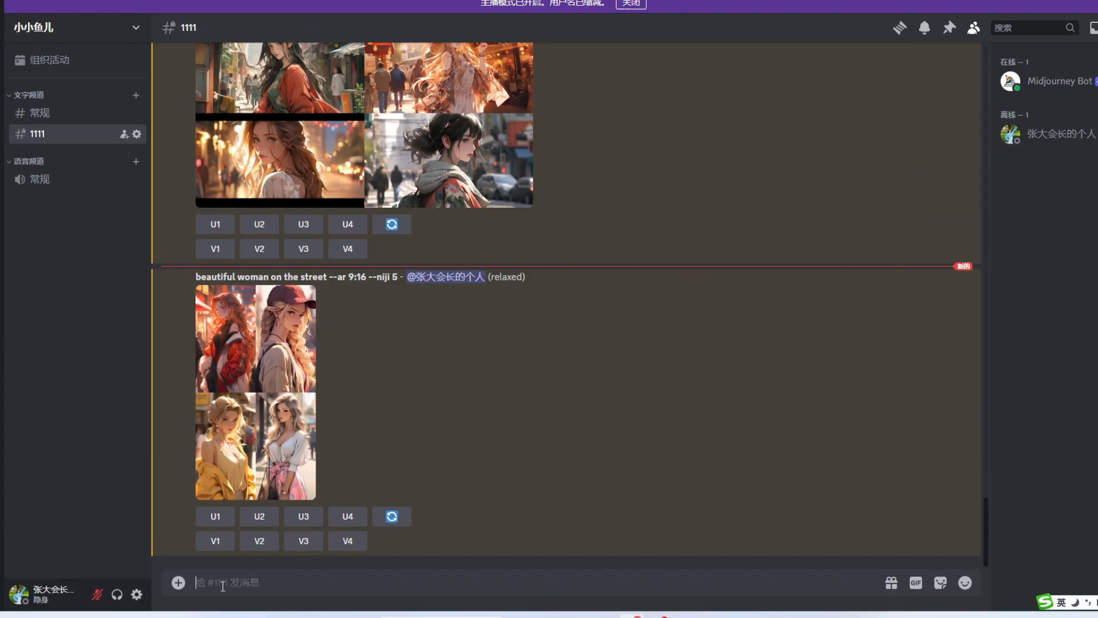
Step: Run Midjourney Bot's /info command in the channel to request the profile information
{"action": "type", "text": "/"}
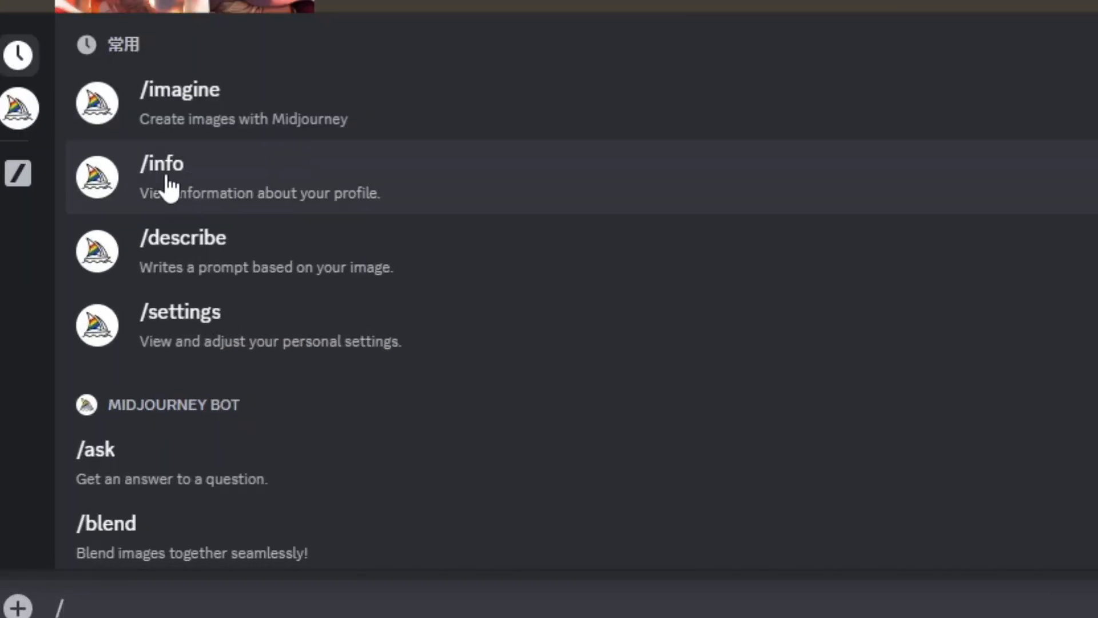
{"action": "left_click", "coordinate": [166, 189]}
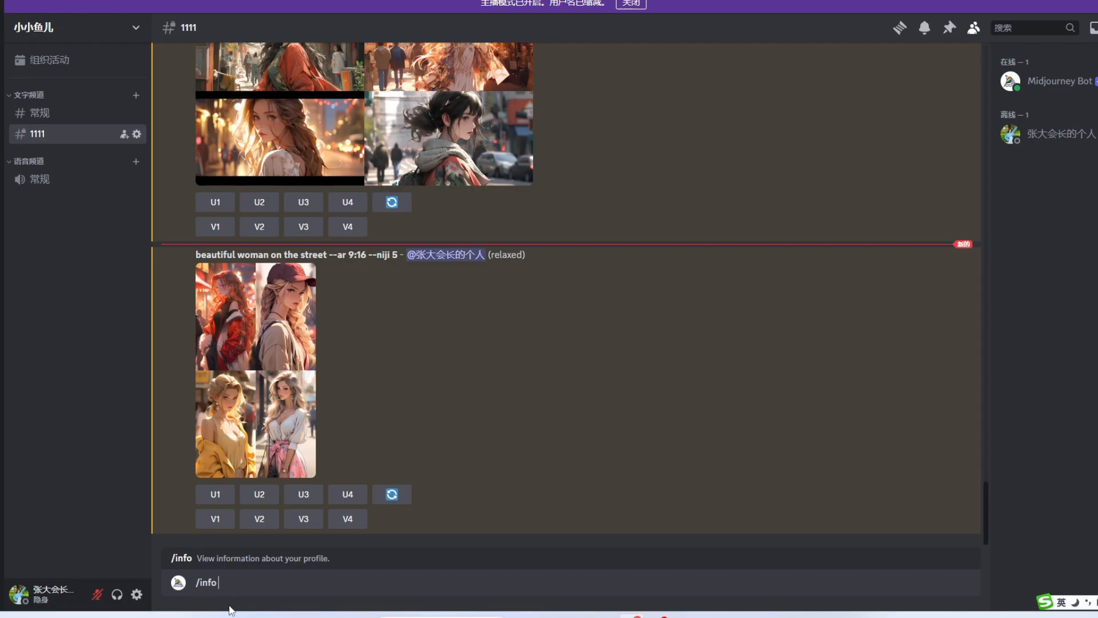
{"action": "key", "text": "Return"}
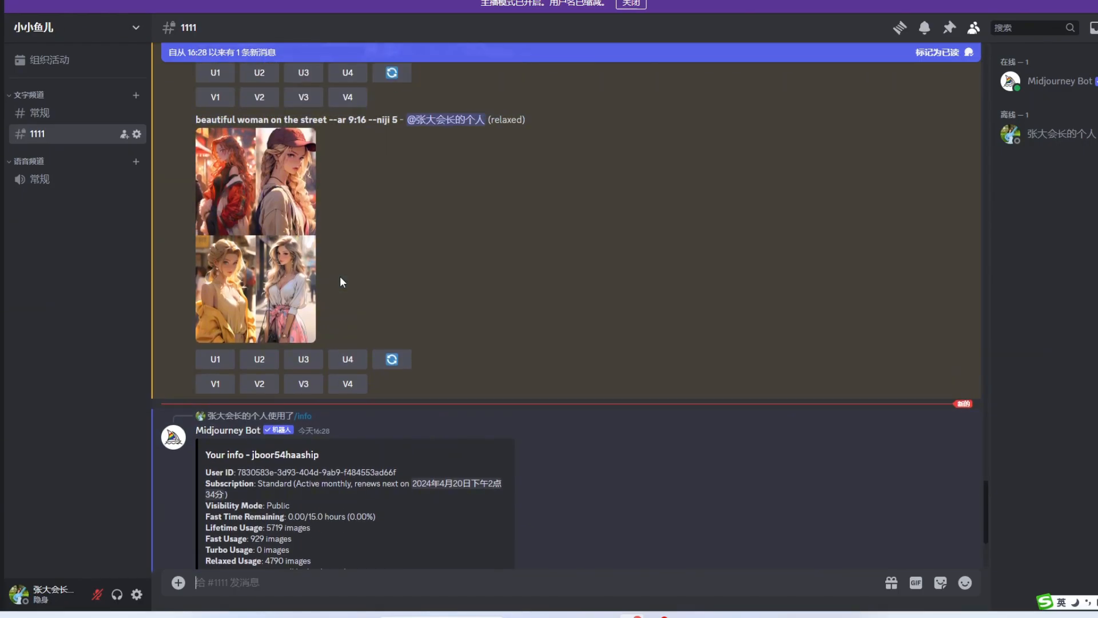
Step: Compare the queued relax jobs in the earlier /info replies with those in the newest one
{"action": "scroll", "coordinate": [379, 369], "scroll_direction": "up", "scroll_amount": 3}
{"action": "scroll", "coordinate": [309, 301], "scroll_direction": "up", "scroll_amount": 4}
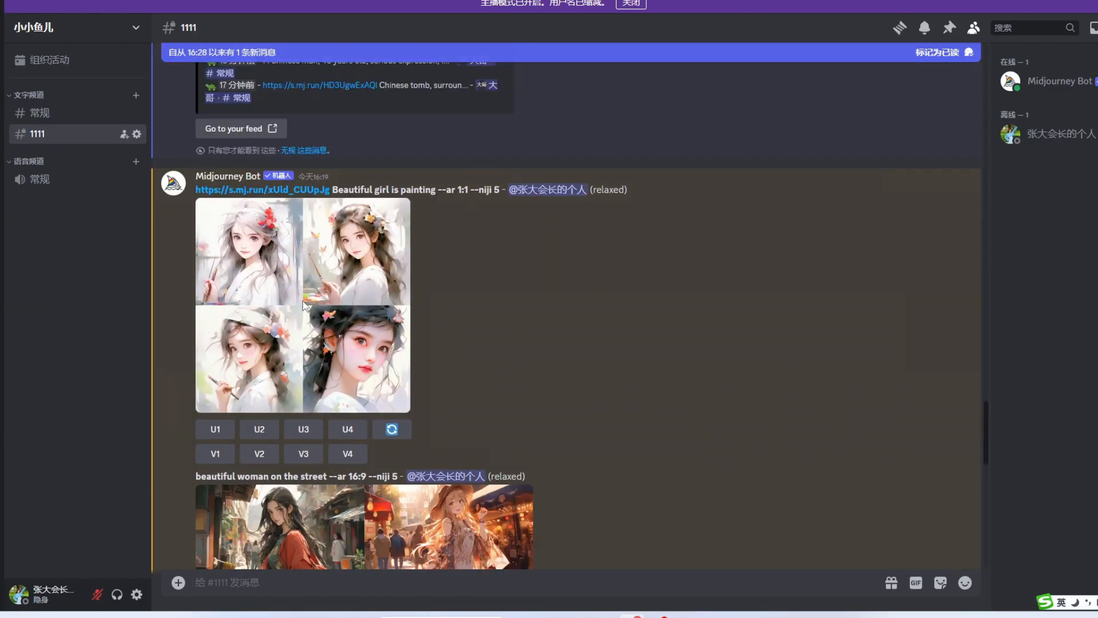
{"action": "scroll", "coordinate": [211, 270], "scroll_direction": "up", "scroll_amount": 5}
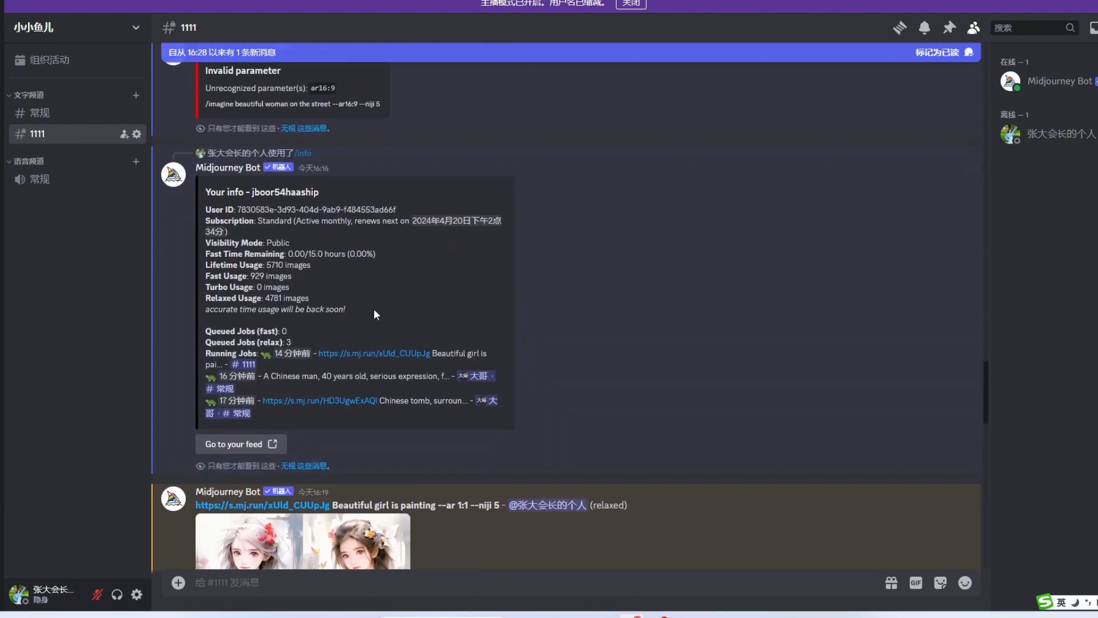
{"action": "scroll", "coordinate": [373, 312], "scroll_direction": "up", "scroll_amount": 4}
{"action": "scroll", "coordinate": [372, 309], "scroll_direction": "up", "scroll_amount": 3}
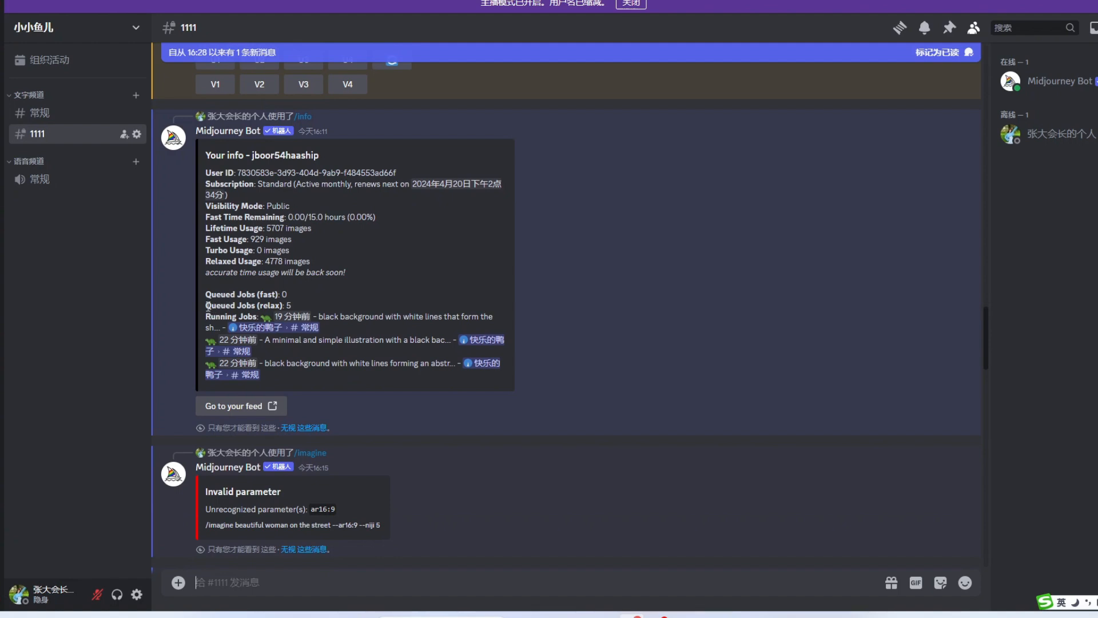
{"action": "left_click_drag", "start_coordinate": [206, 305], "coordinate": [302, 308]}
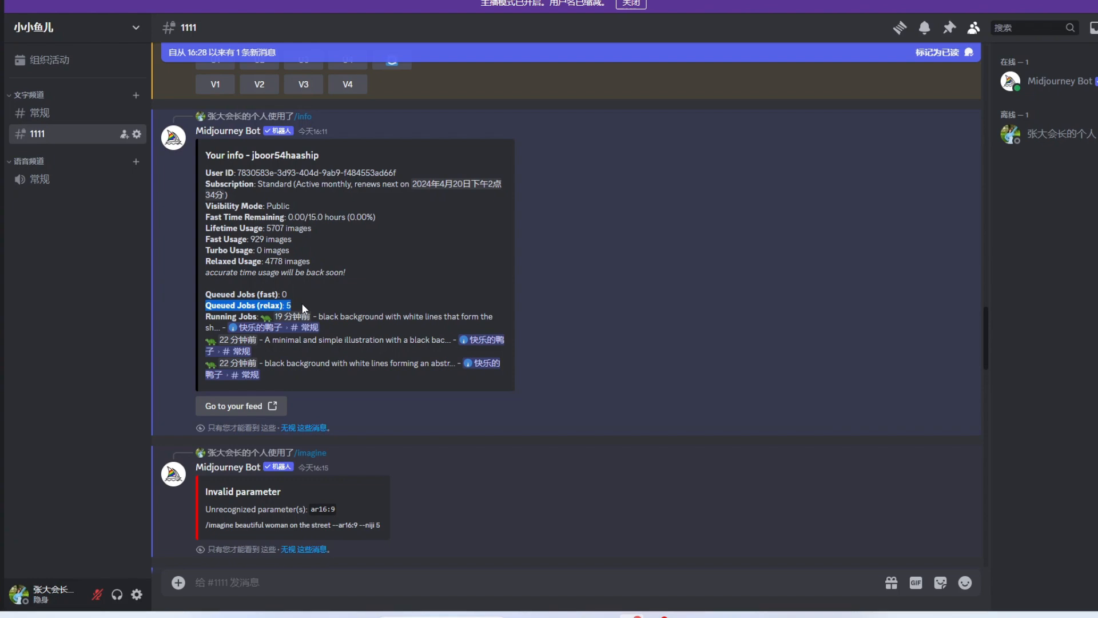
{"action": "scroll", "coordinate": [397, 373], "scroll_direction": "down", "scroll_amount": 10}
{"action": "scroll", "coordinate": [398, 373], "scroll_direction": "down", "scroll_amount": 5}
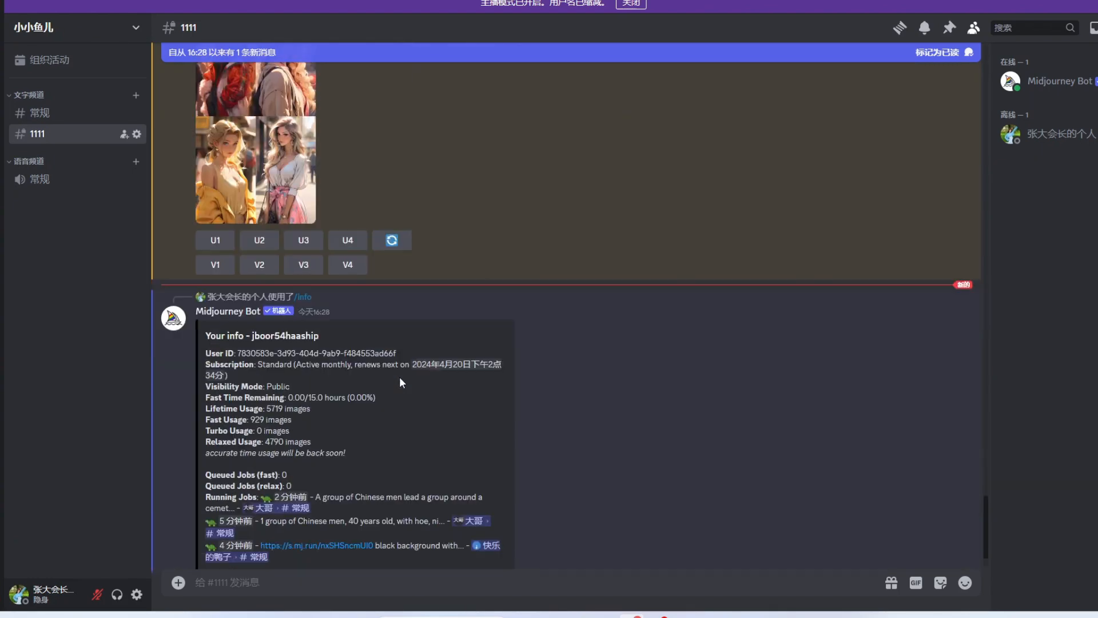
Step: Run /describe on the uploaded orange-cat image 微信图片_20240215121219.png and read the prompts the bot suggests
{"action": "type", "text": "/"}
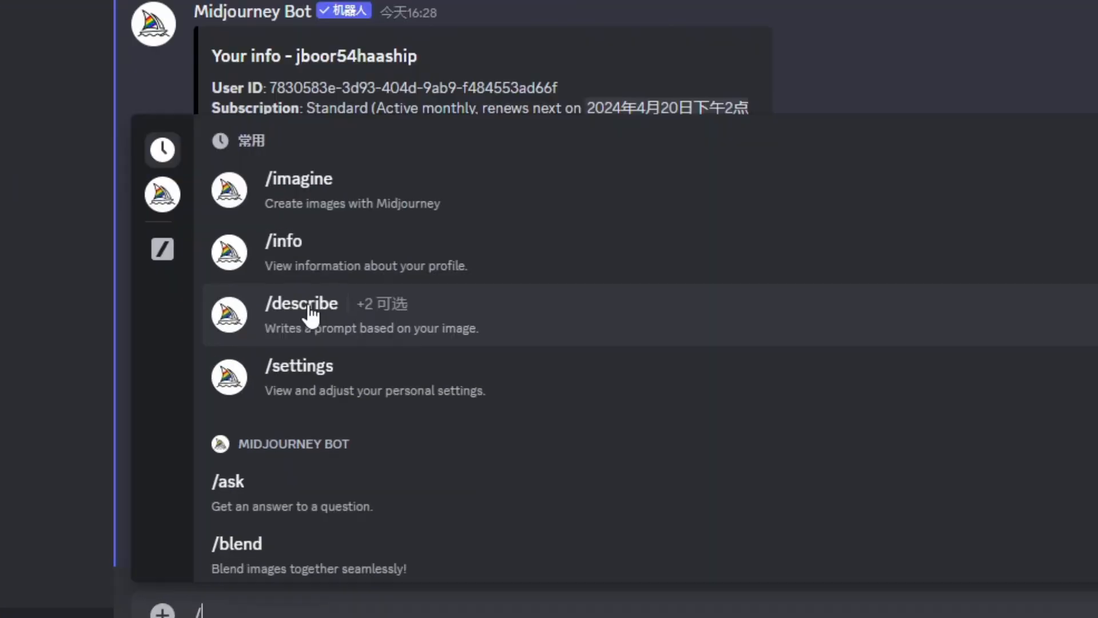
{"action": "left_click", "coordinate": [243, 415]}
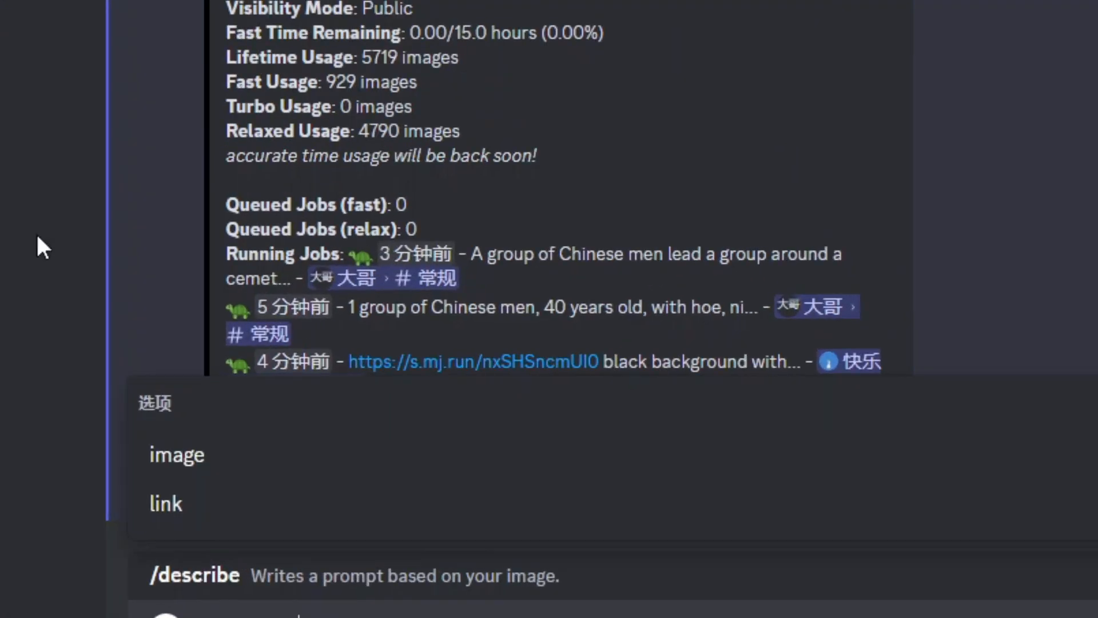
{"action": "left_click", "coordinate": [184, 507]}
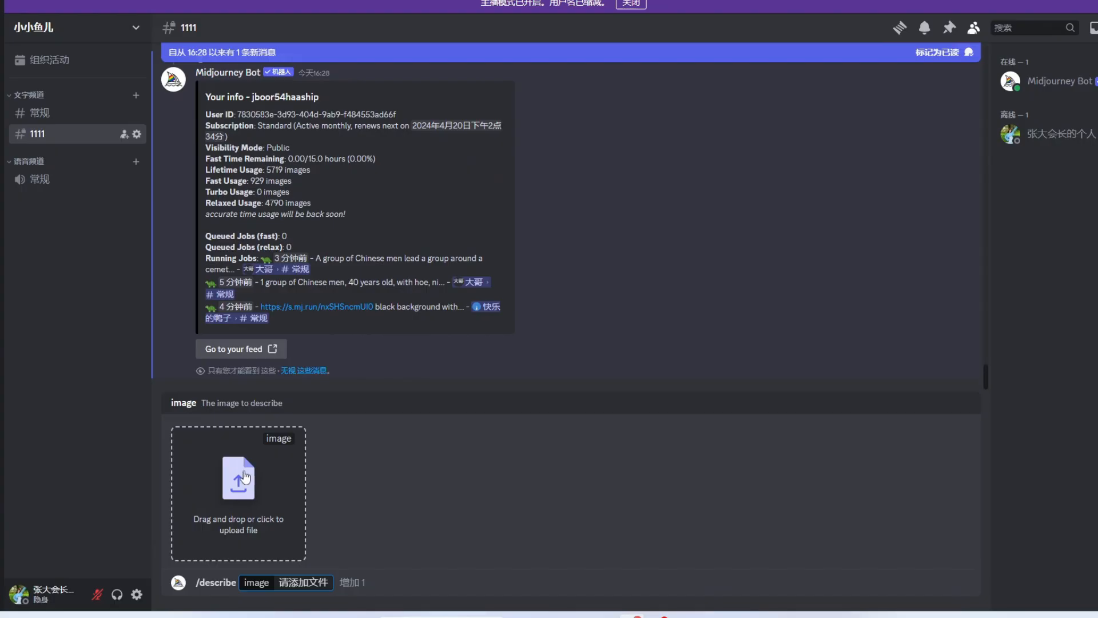
{"action": "left_click", "coordinate": [184, 509]}
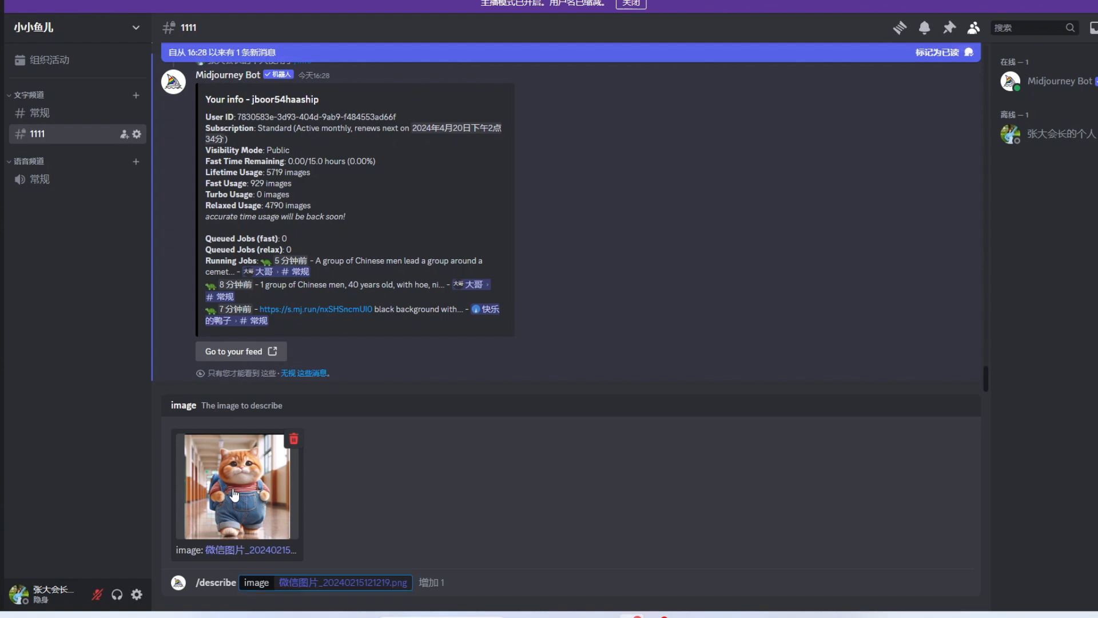
{"action": "key", "text": "Return"}
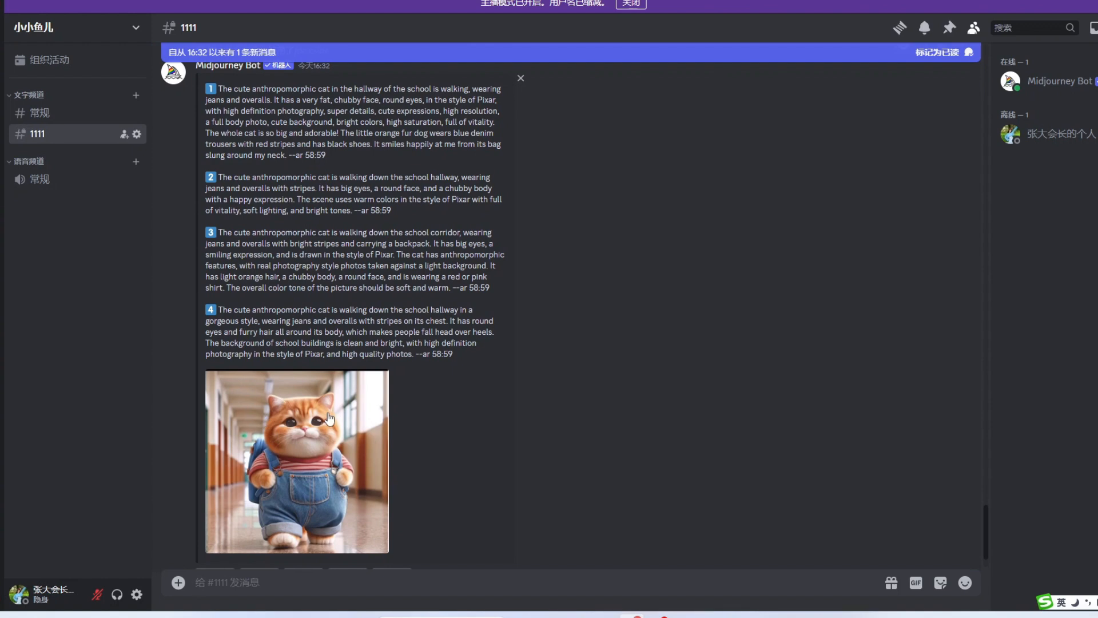
{"action": "scroll", "coordinate": [261, 221], "scroll_direction": "up", "scroll_amount": 1}
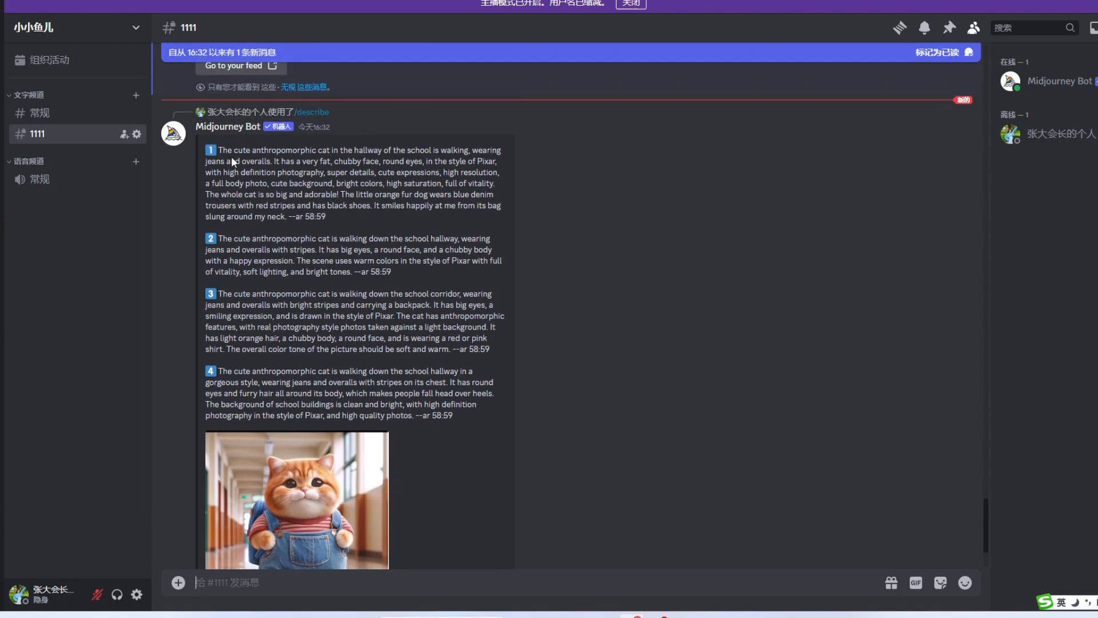
{"action": "scroll", "coordinate": [219, 380], "scroll_direction": "down", "scroll_amount": 2}
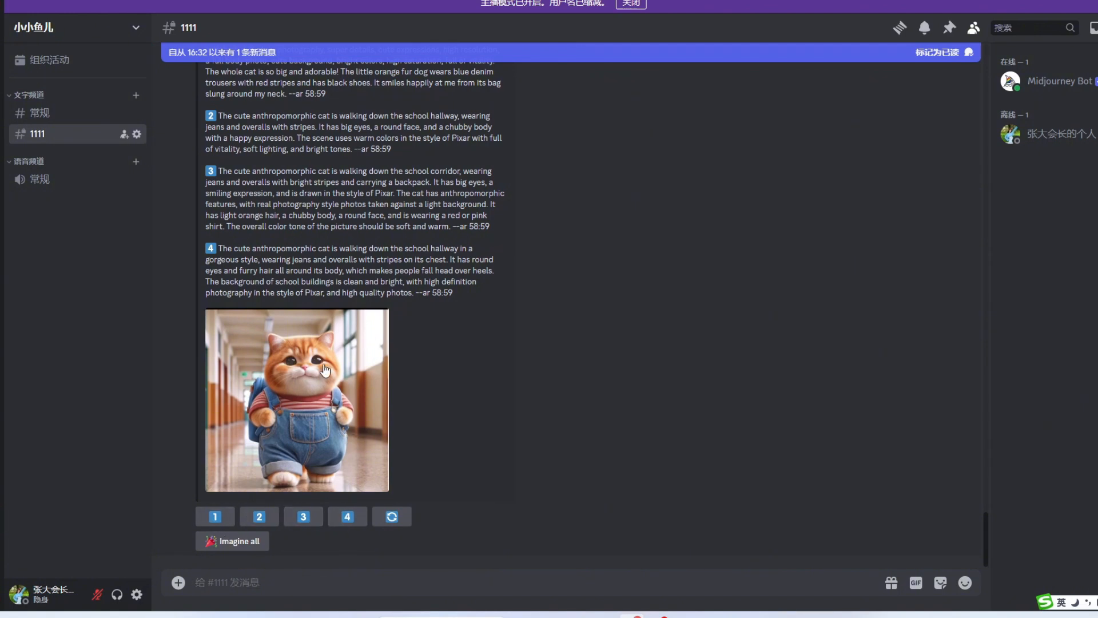
Step: Imagine the first described cat prompt with its parameters changed to --ar 1:1 --v 6, and resubmit it after the error
{"action": "left_click", "coordinate": [215, 519]}
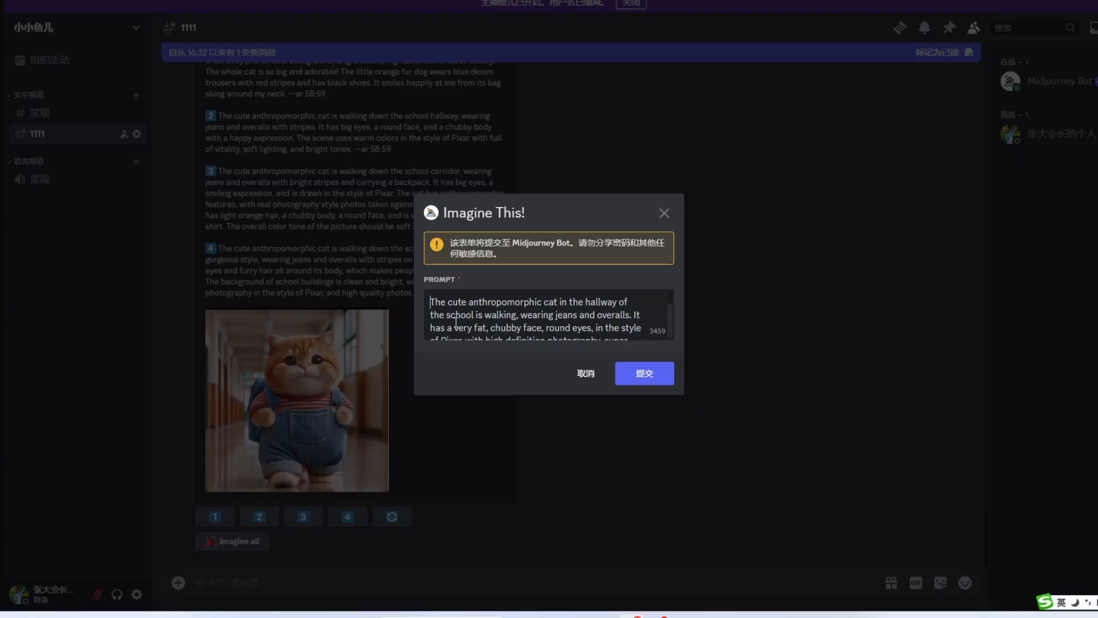
{"action": "scroll", "coordinate": [476, 301], "scroll_direction": "down", "scroll_amount": 10}
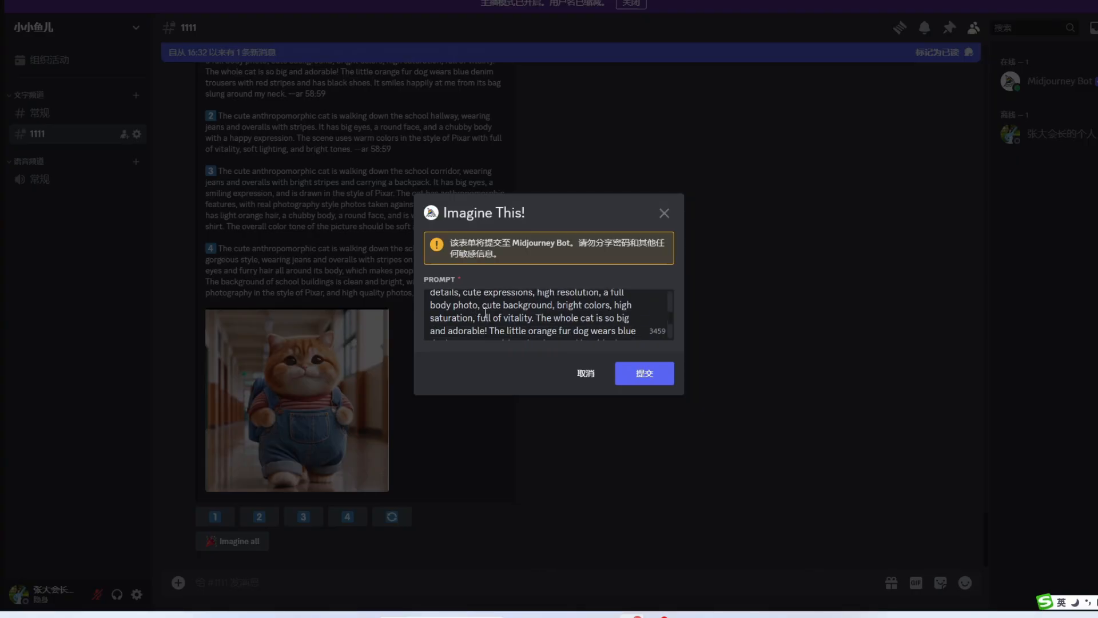
{"action": "double_click", "coordinate": [521, 331]}
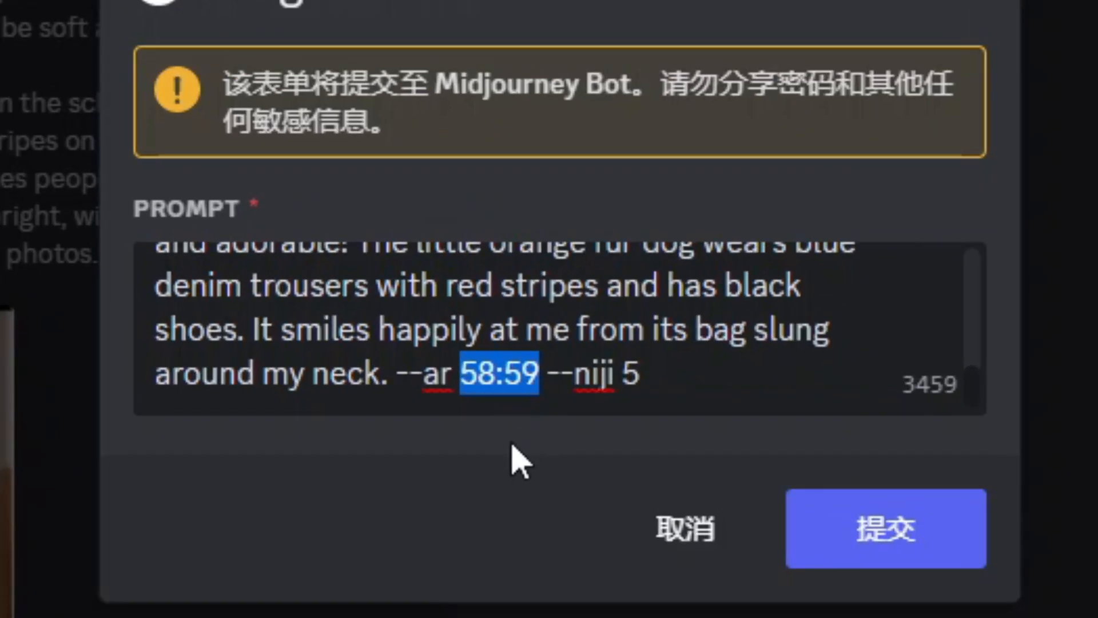
{"action": "key", "text": "BackSpace"}
{"action": "type", "text": "1:1"}
{"action": "left_click_drag", "start_coordinate": [597, 376], "coordinate": [542, 384]}
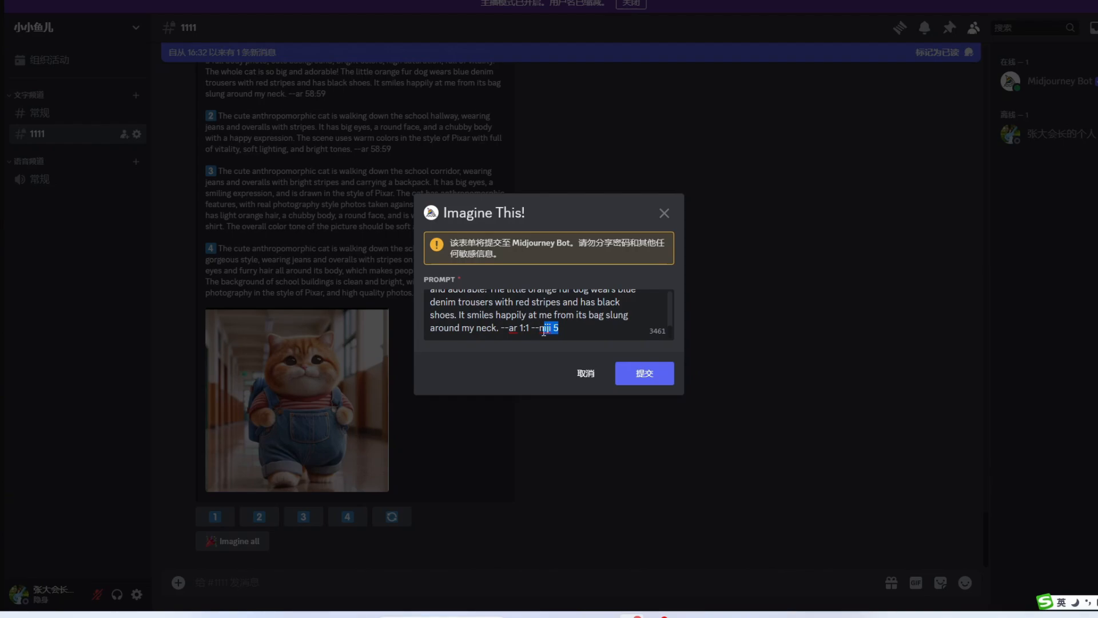
{"action": "type", "text": "v 6"}
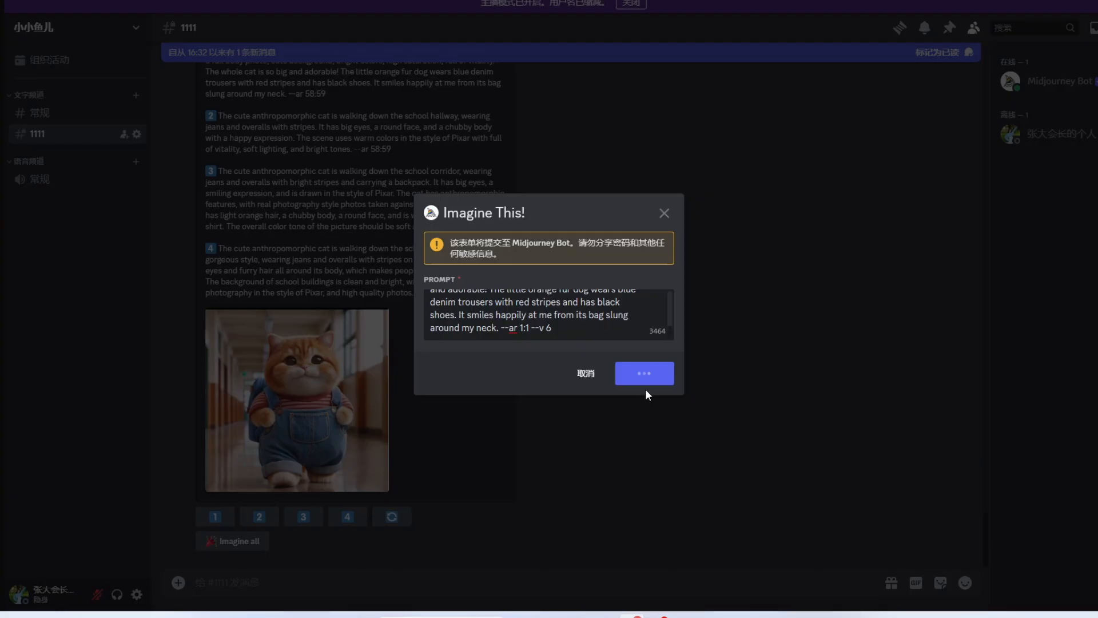
{"action": "left_click", "coordinate": [645, 378]}
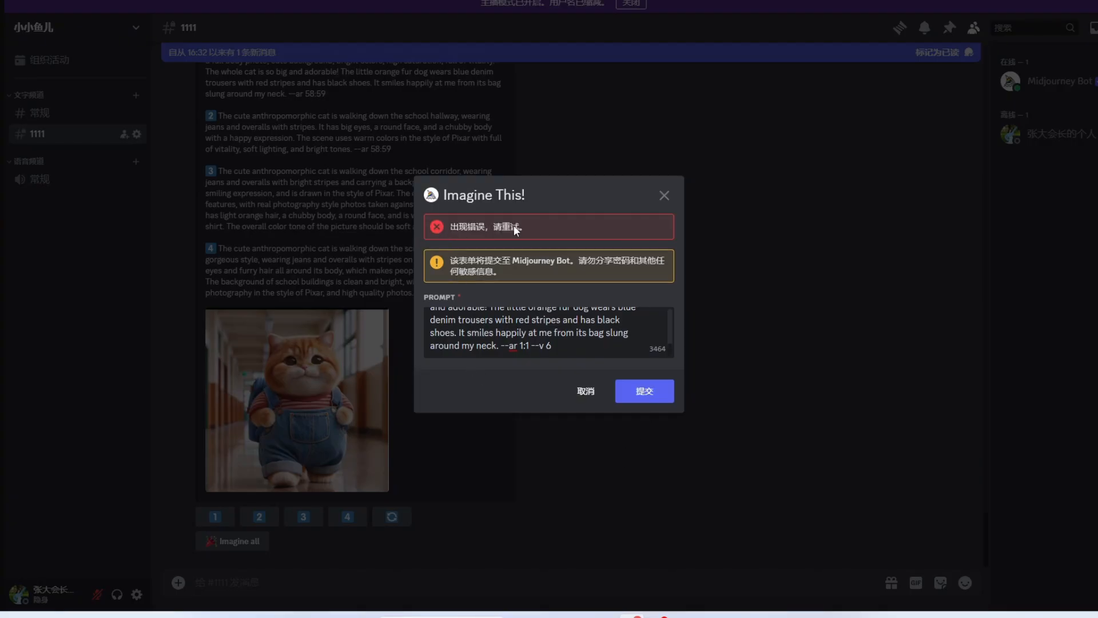
{"action": "left_click", "coordinate": [643, 394]}
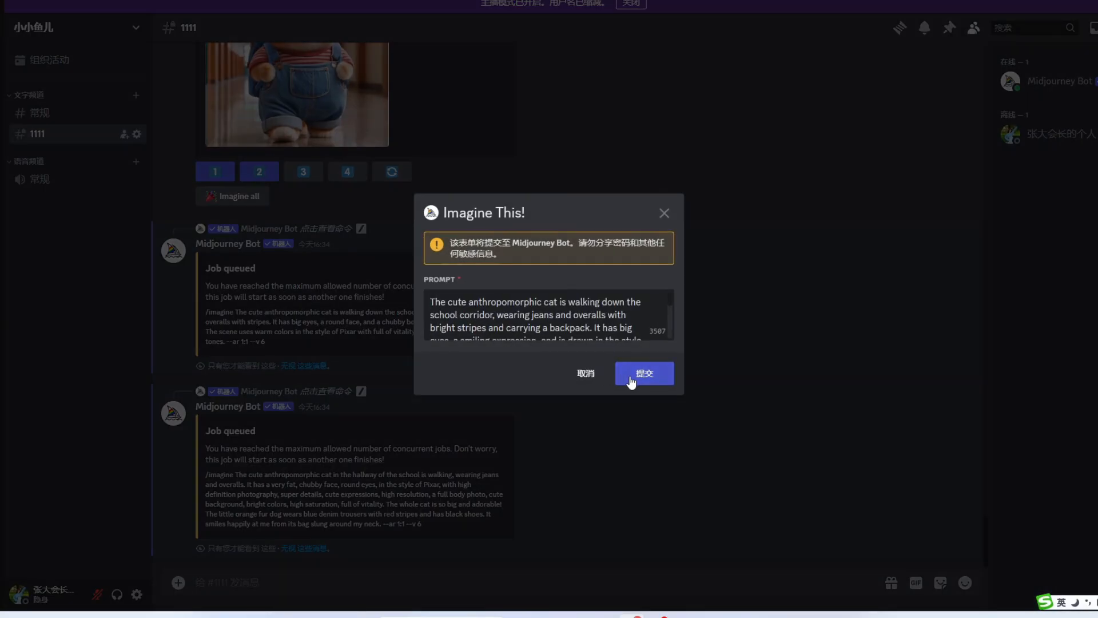
Step: Submit the third described cat prompt for generation, and have the bot regenerate the descriptions of the cat image
{"action": "left_click", "coordinate": [645, 374]}
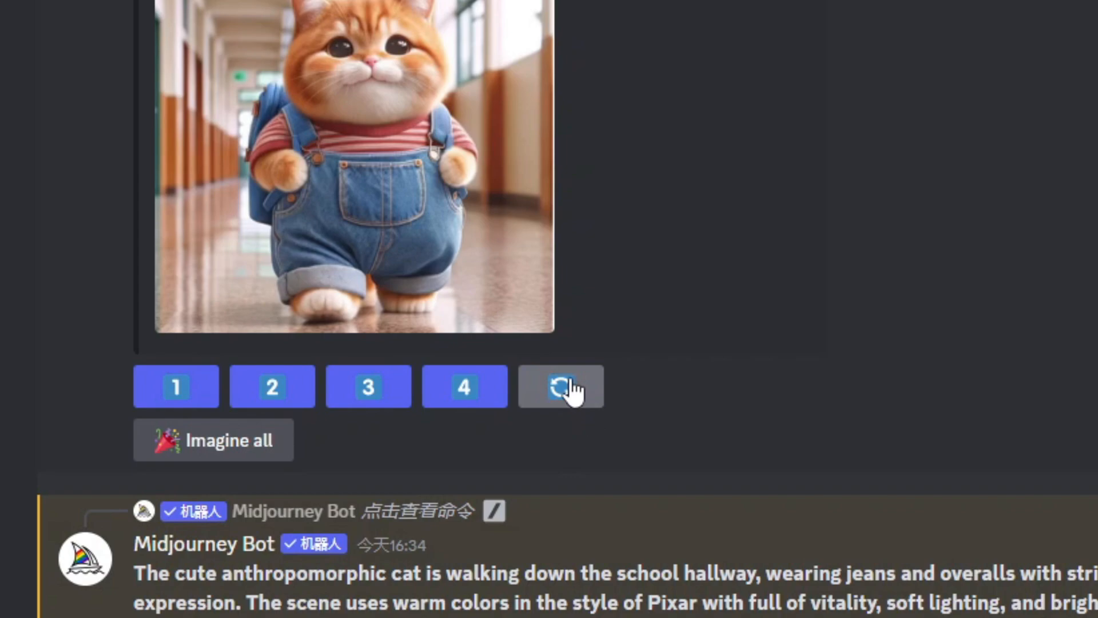
{"action": "left_click", "coordinate": [391, 388]}
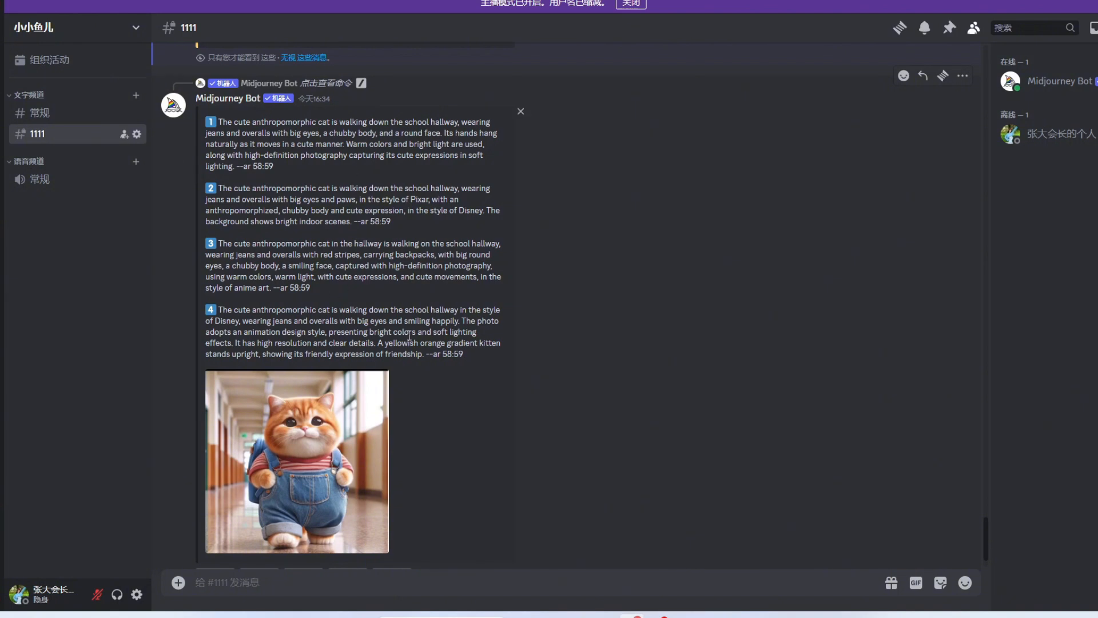
{"action": "scroll", "coordinate": [409, 336], "scroll_direction": "down", "scroll_amount": 2}
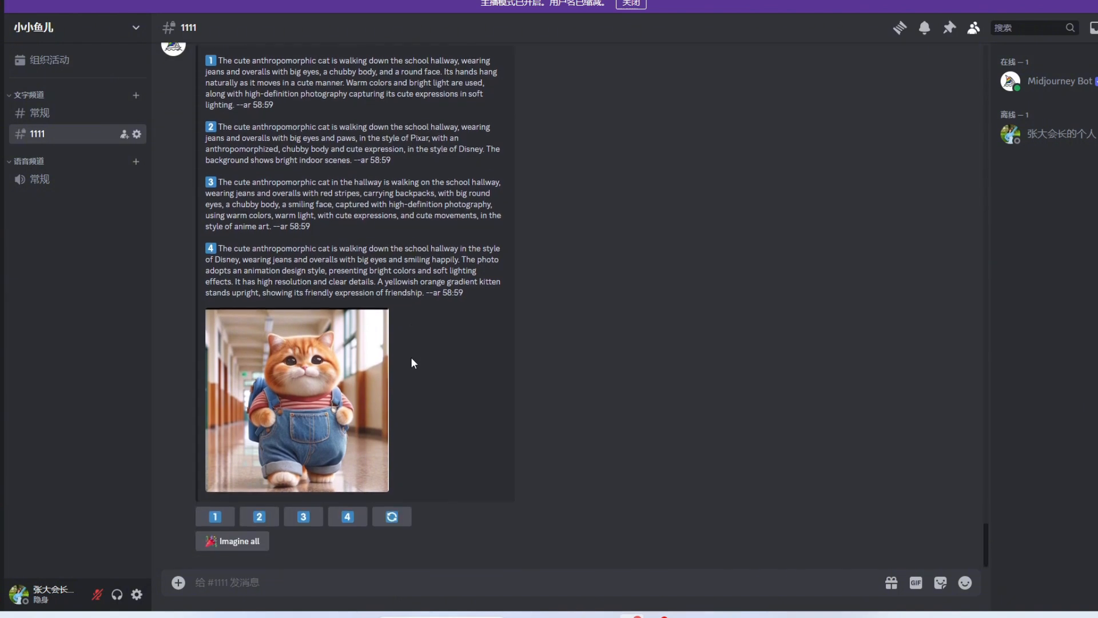
Step: Run the /settings command to bring up Midjourney Bot's personal settings in the channel
{"action": "left_click", "coordinate": [219, 583]}
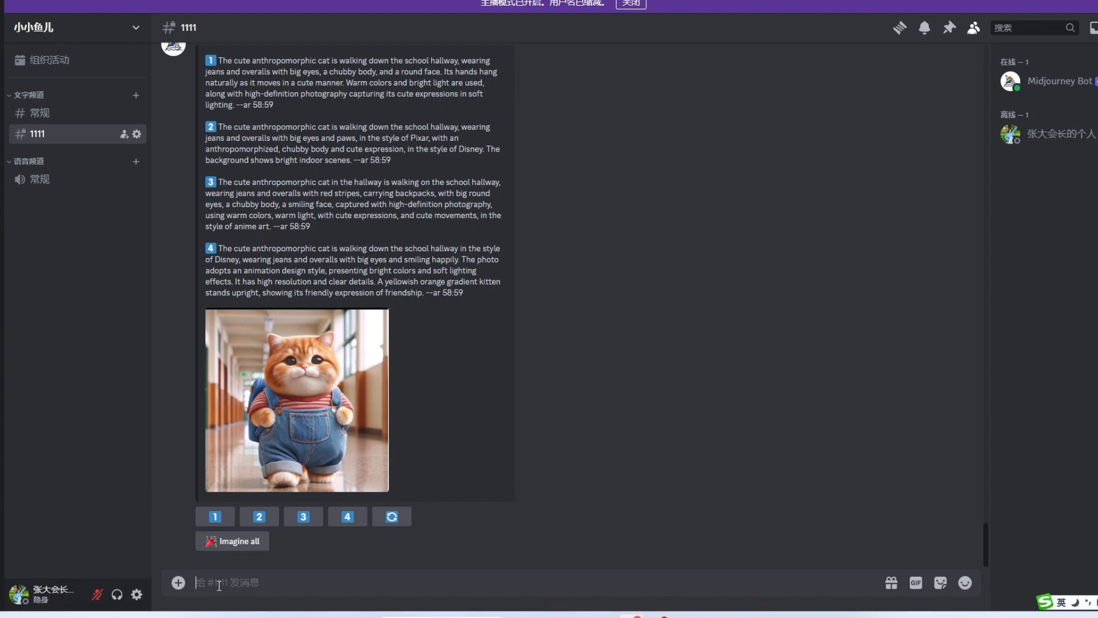
{"action": "type", "text": "/"}
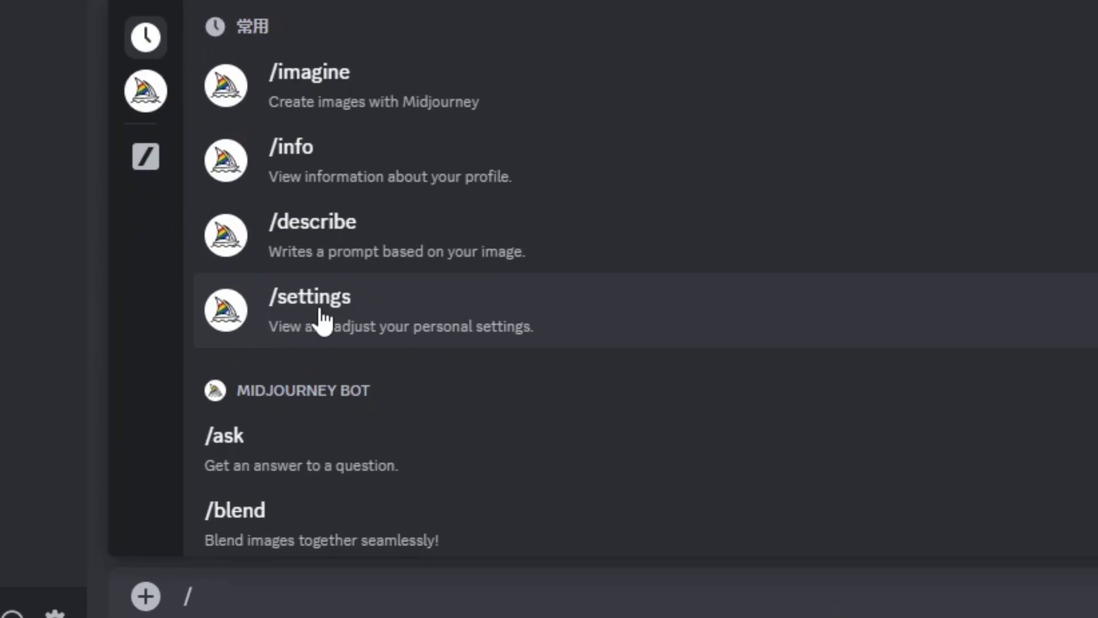
{"action": "left_click", "coordinate": [322, 311]}
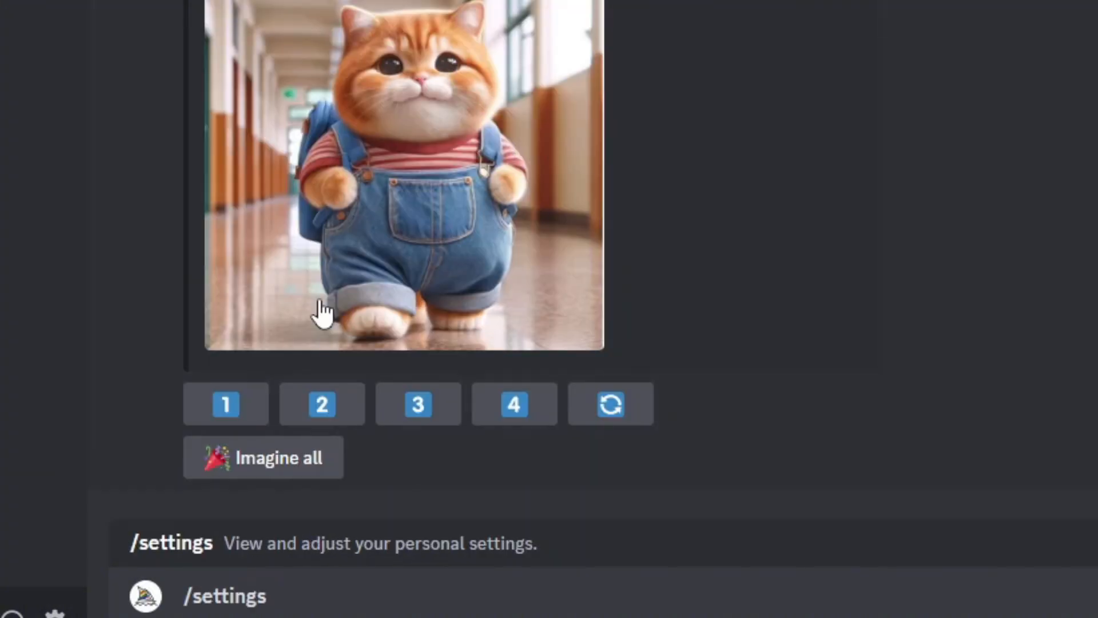
{"action": "key", "text": "Return"}
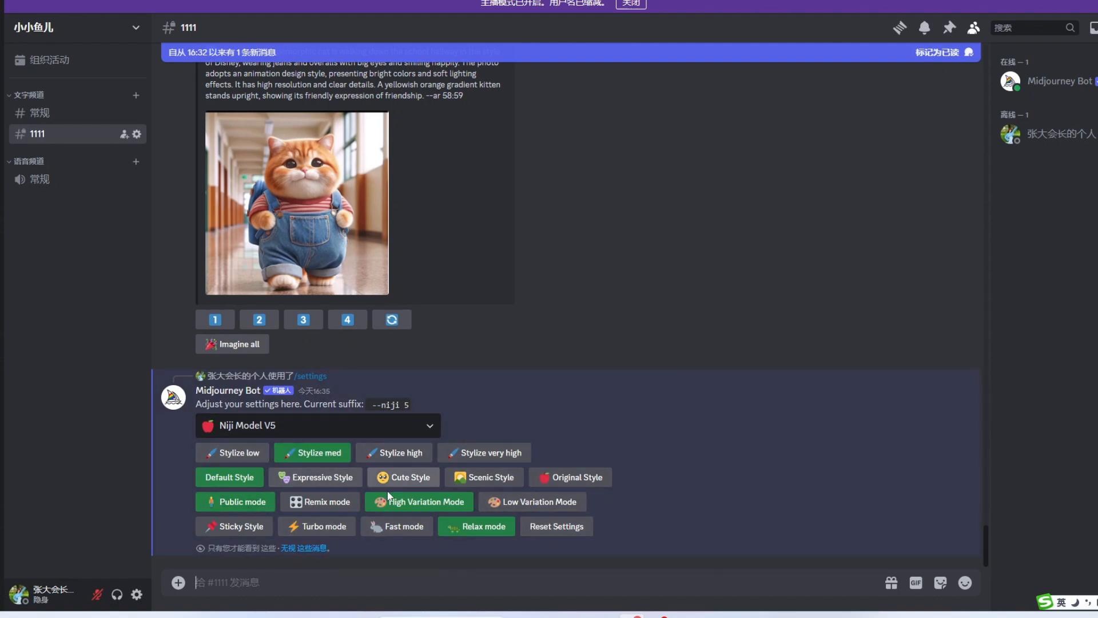
{"action": "left_click", "coordinate": [304, 527]}
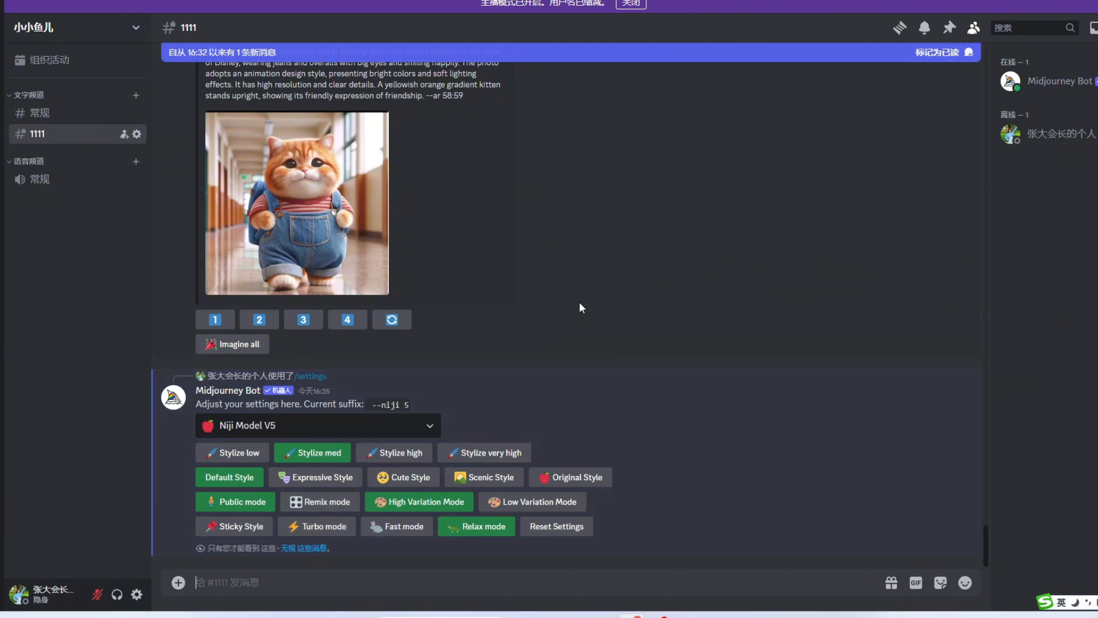
Step: Check the --niji 5 suffix on the earlier 9:16 and 16:9 street-woman prompts, and return to the bot's settings
{"action": "scroll", "coordinate": [579, 300], "scroll_direction": "up", "scroll_amount": 5}
{"action": "scroll", "coordinate": [522, 356], "scroll_direction": "up", "scroll_amount": 15}
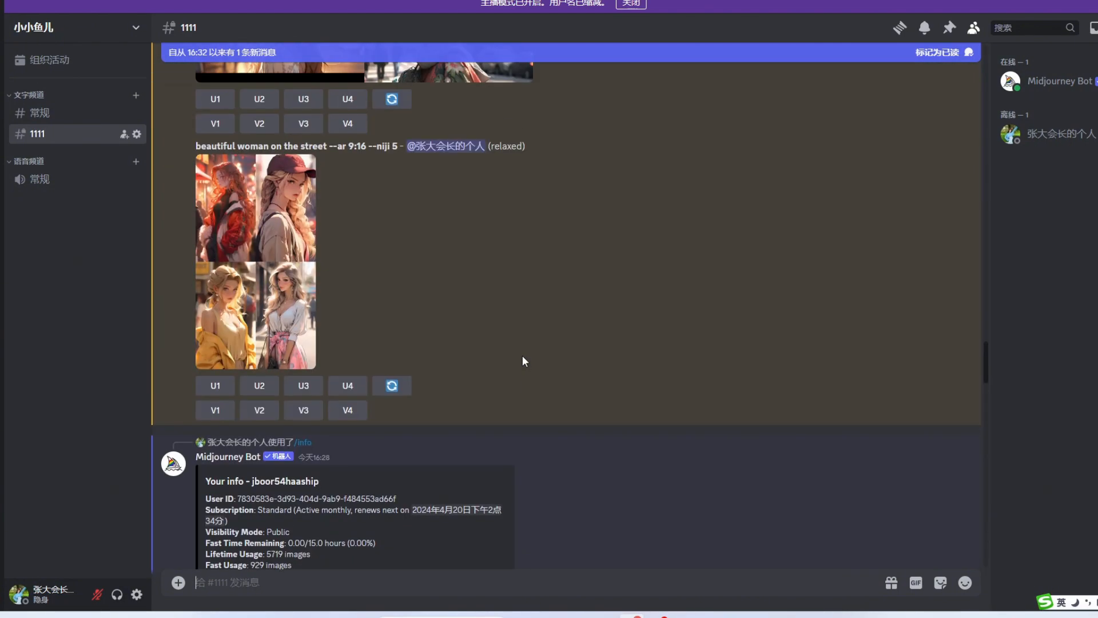
{"action": "scroll", "coordinate": [522, 358], "scroll_direction": "up", "scroll_amount": 5}
{"action": "double_click", "coordinate": [383, 452]}
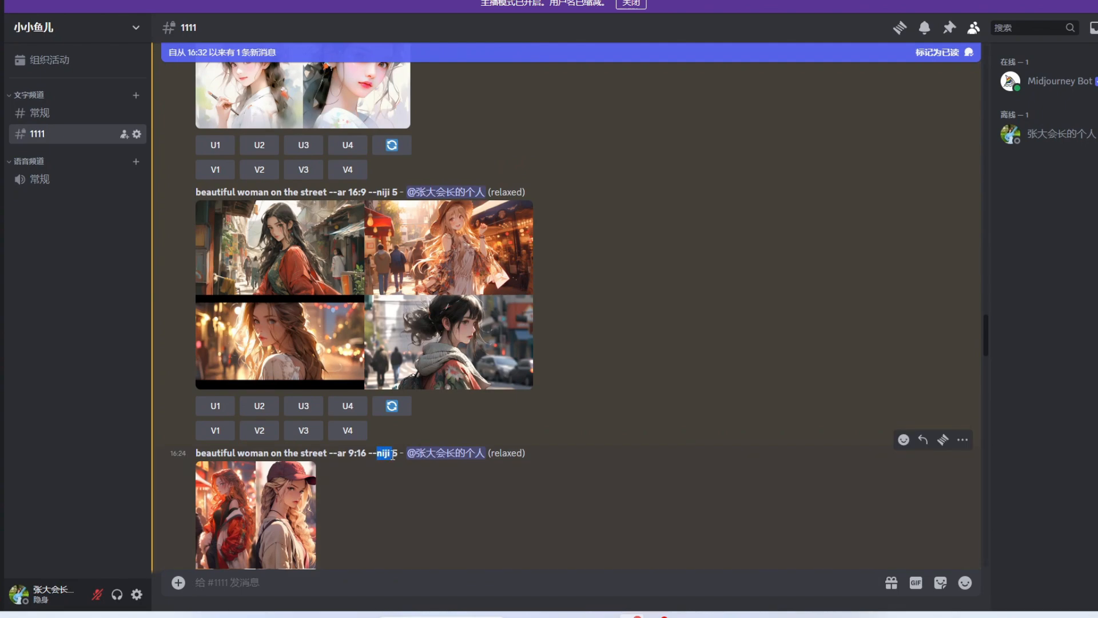
{"action": "left_click", "coordinate": [378, 192]}
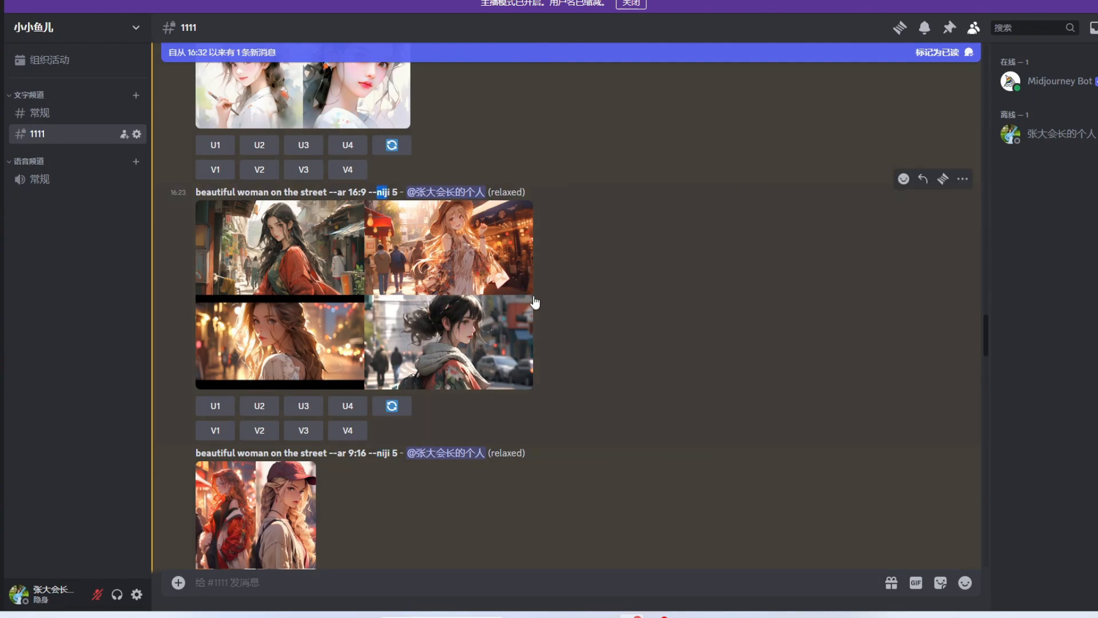
{"action": "scroll", "coordinate": [502, 371], "scroll_direction": "down", "scroll_amount": 10}
{"action": "scroll", "coordinate": [464, 396], "scroll_direction": "down", "scroll_amount": 15}
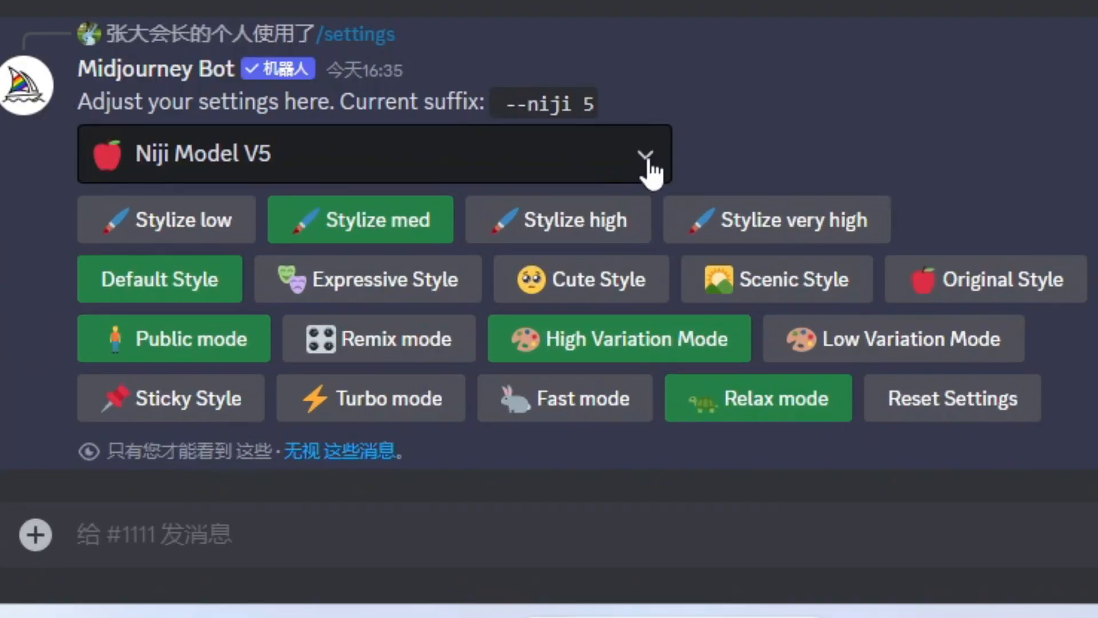
Step: Try the default model (V6) and Midjourney Model V2 as the bot's model version
{"action": "left_click", "coordinate": [430, 427]}
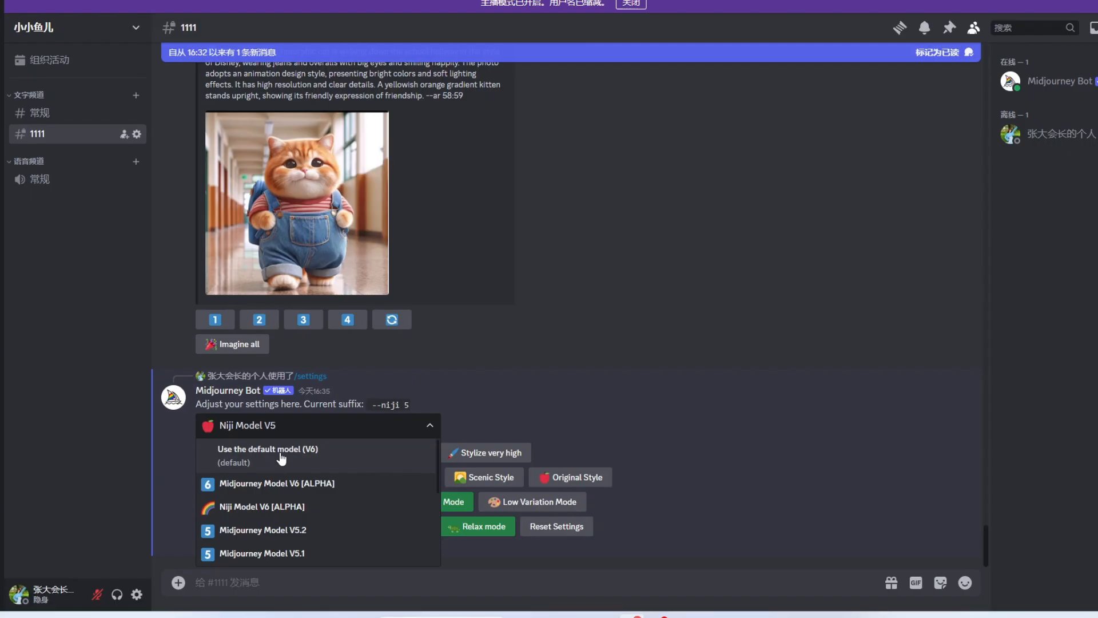
{"action": "left_click", "coordinate": [297, 232]}
{"action": "scroll", "coordinate": [355, 503], "scroll_direction": "down", "scroll_amount": 5}
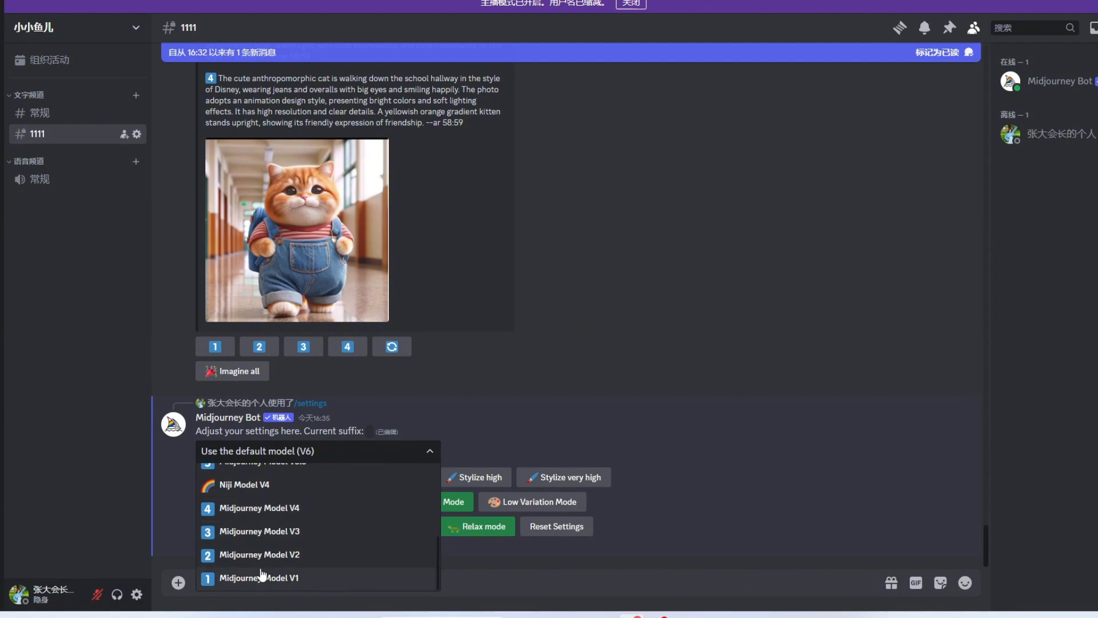
{"action": "left_click", "coordinate": [267, 555]}
Step: Examine the Midjourney and Niji model versions offered in the settings, and look back over the earlier channel messages
{"action": "left_click", "coordinate": [269, 449]}
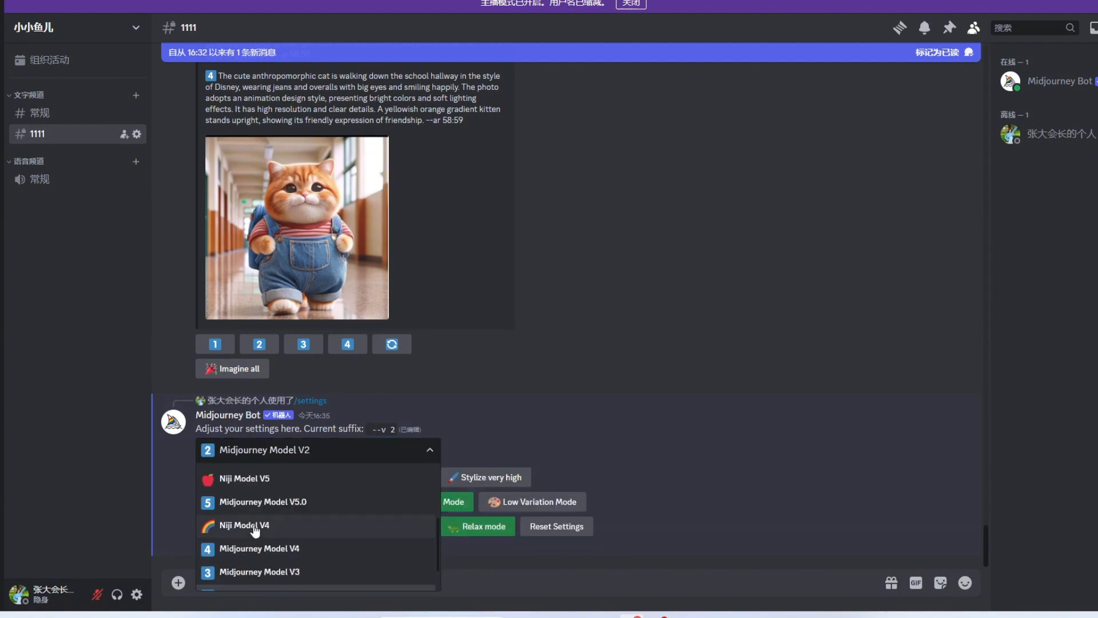
{"action": "scroll", "coordinate": [257, 552], "scroll_direction": "up", "scroll_amount": 2}
{"action": "scroll", "coordinate": [260, 551], "scroll_direction": "up", "scroll_amount": 3}
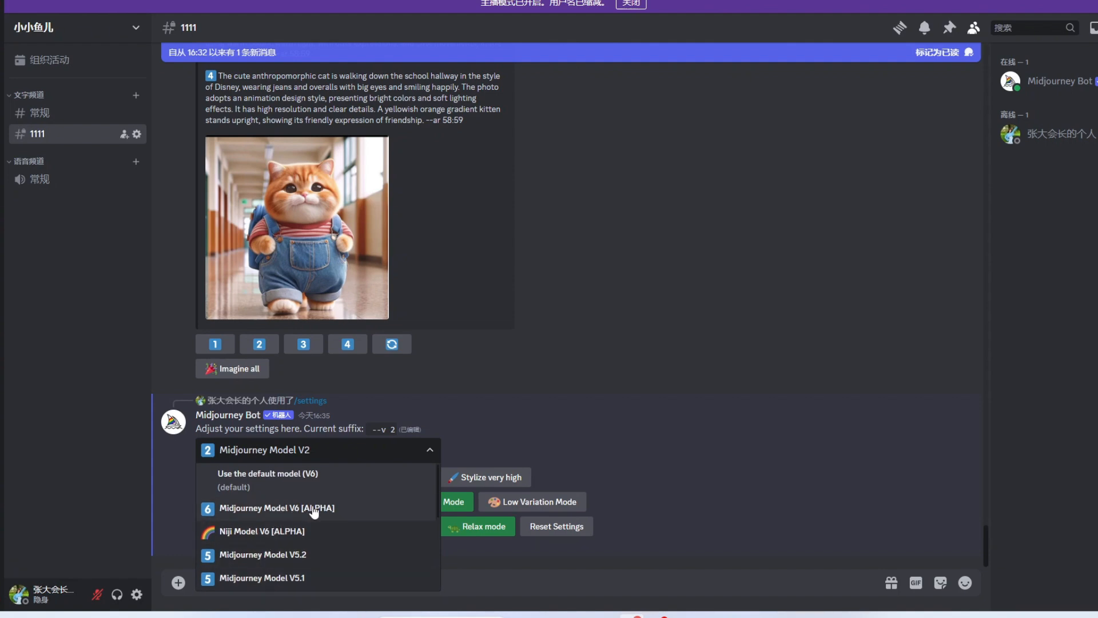
{"action": "scroll", "coordinate": [293, 505], "scroll_direction": "down", "scroll_amount": 2}
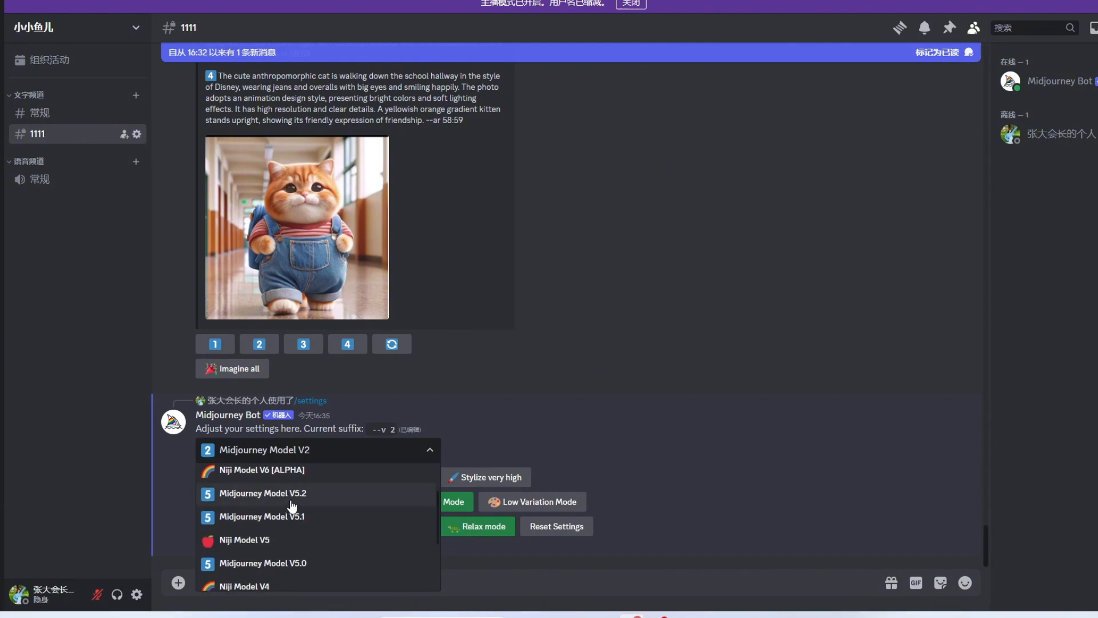
{"action": "scroll", "coordinate": [294, 507], "scroll_direction": "down", "scroll_amount": 3}
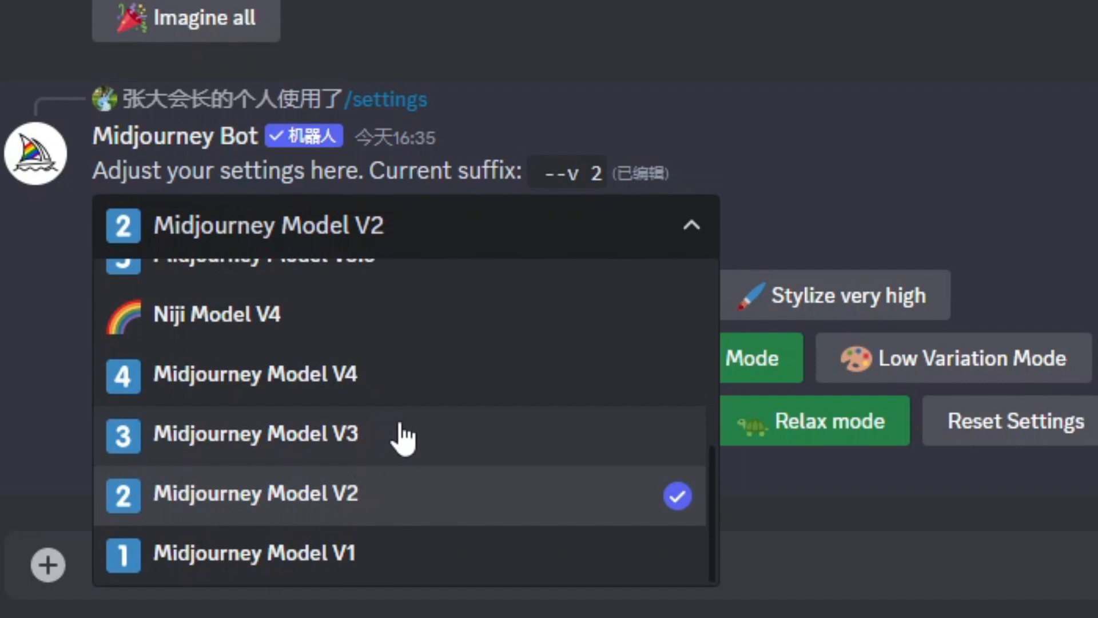
{"action": "scroll", "coordinate": [403, 438], "scroll_direction": "up", "scroll_amount": 5}
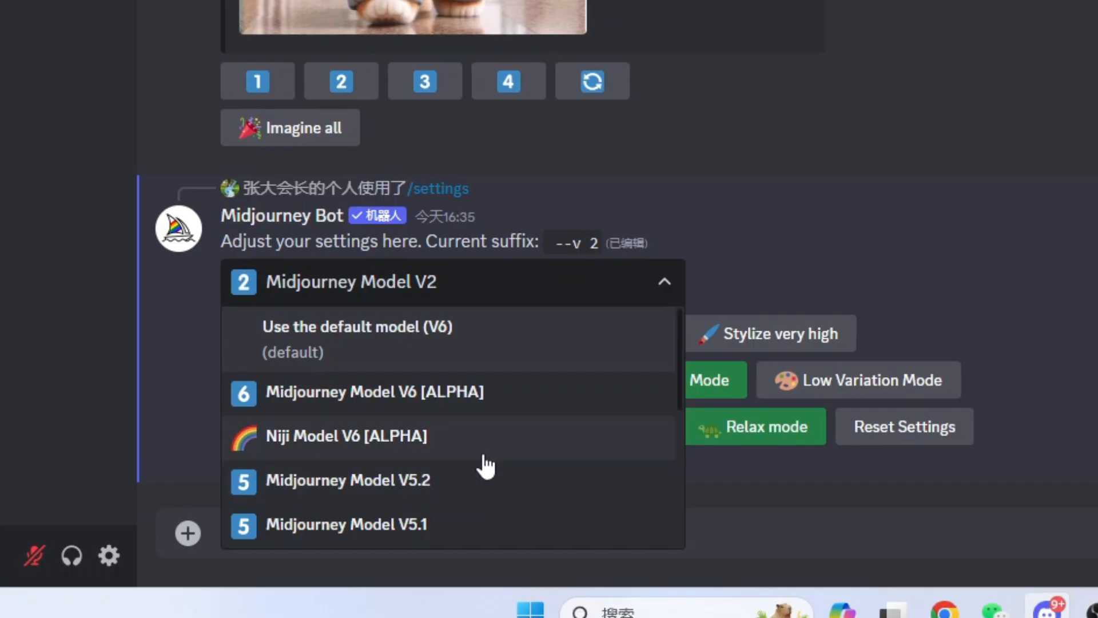
{"action": "scroll", "coordinate": [486, 466], "scroll_direction": "down", "scroll_amount": 2}
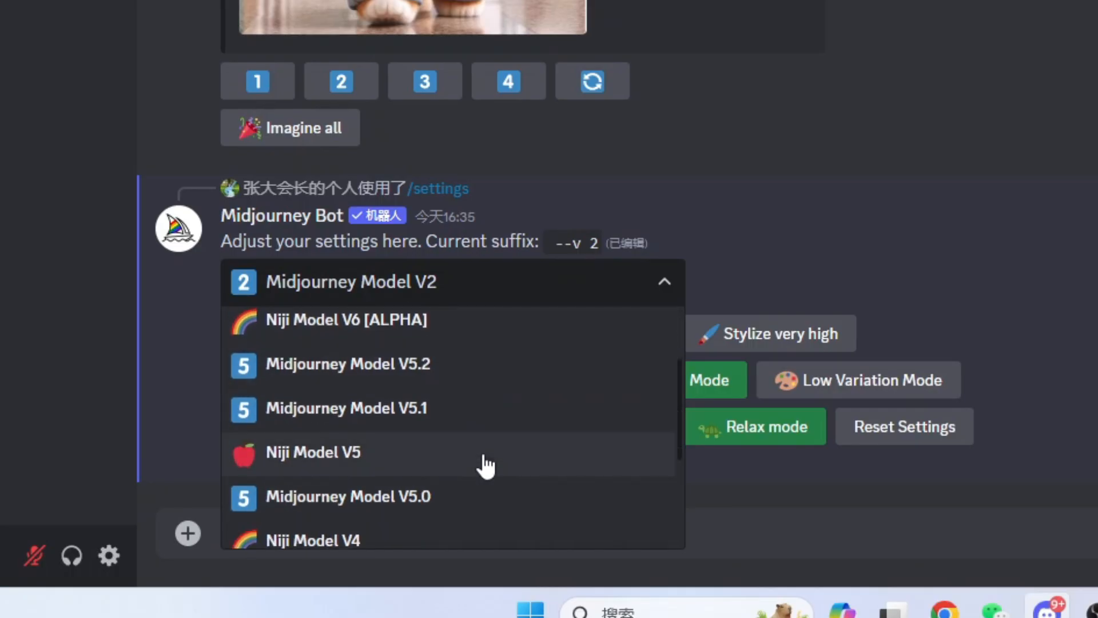
{"action": "scroll", "coordinate": [486, 466], "scroll_direction": "up", "scroll_amount": 2}
{"action": "scroll", "coordinate": [486, 466], "scroll_direction": "down", "scroll_amount": 2}
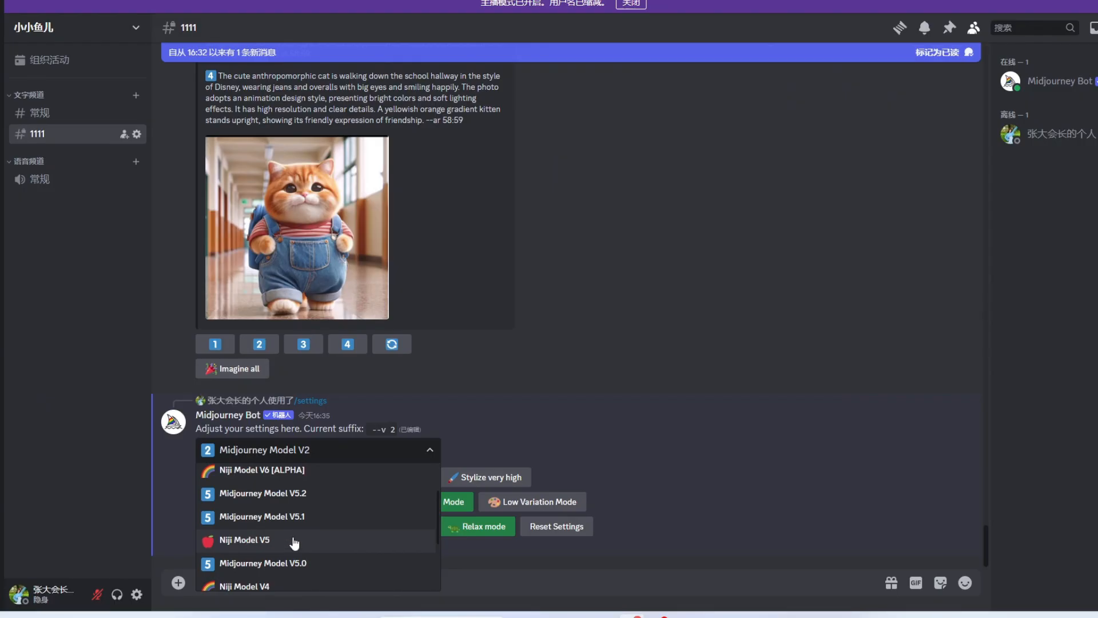
{"action": "scroll", "coordinate": [609, 285], "scroll_direction": "up", "scroll_amount": 15}
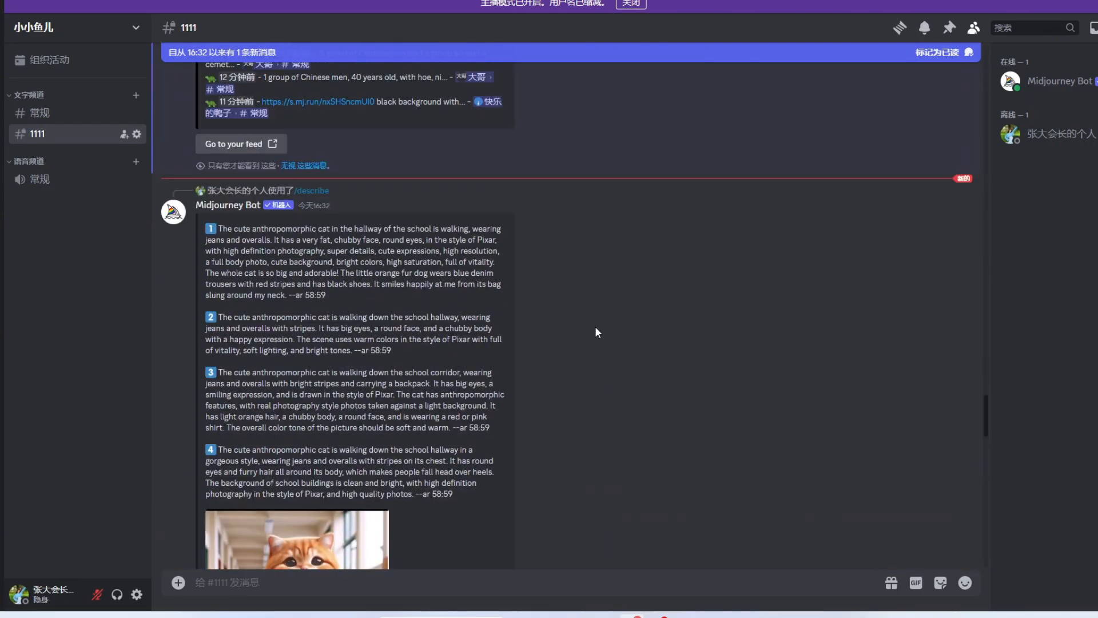
{"action": "scroll", "coordinate": [594, 335], "scroll_direction": "up", "scroll_amount": 10}
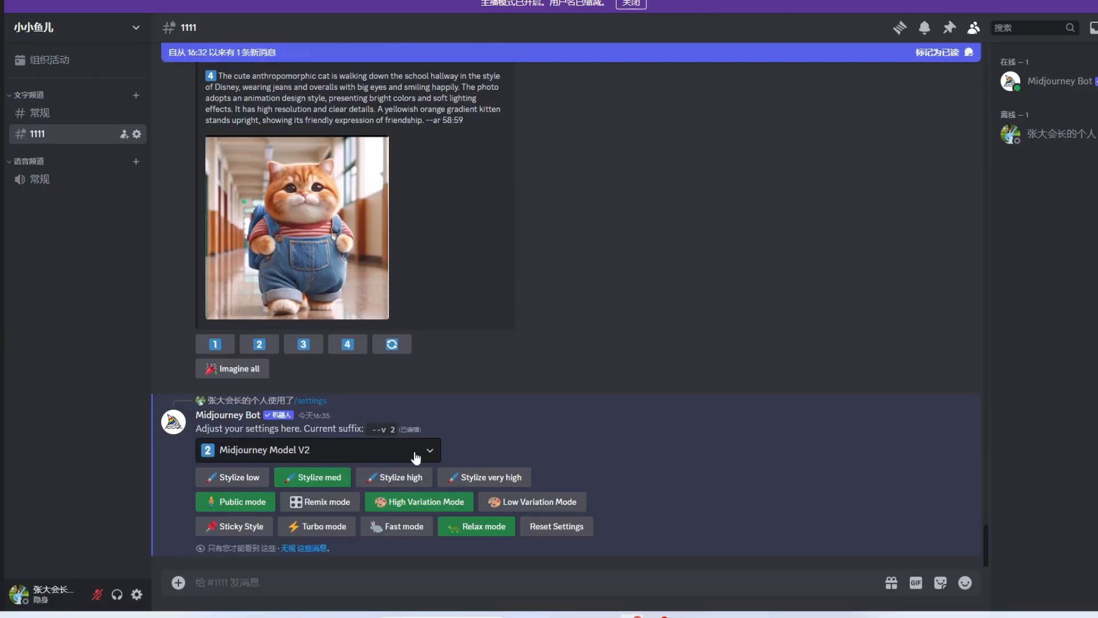
Step: Set the bot's model version to Midjourney Model V6 [ALPHA] and look over the other versions on offer
{"action": "left_click", "coordinate": [430, 451]}
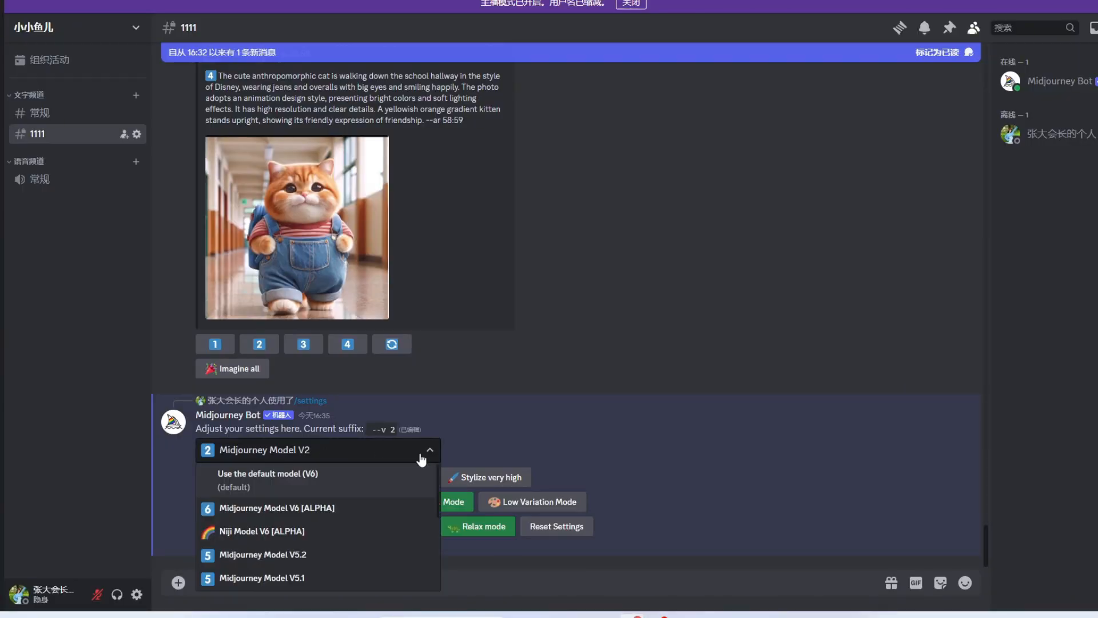
{"action": "left_click", "coordinate": [267, 509]}
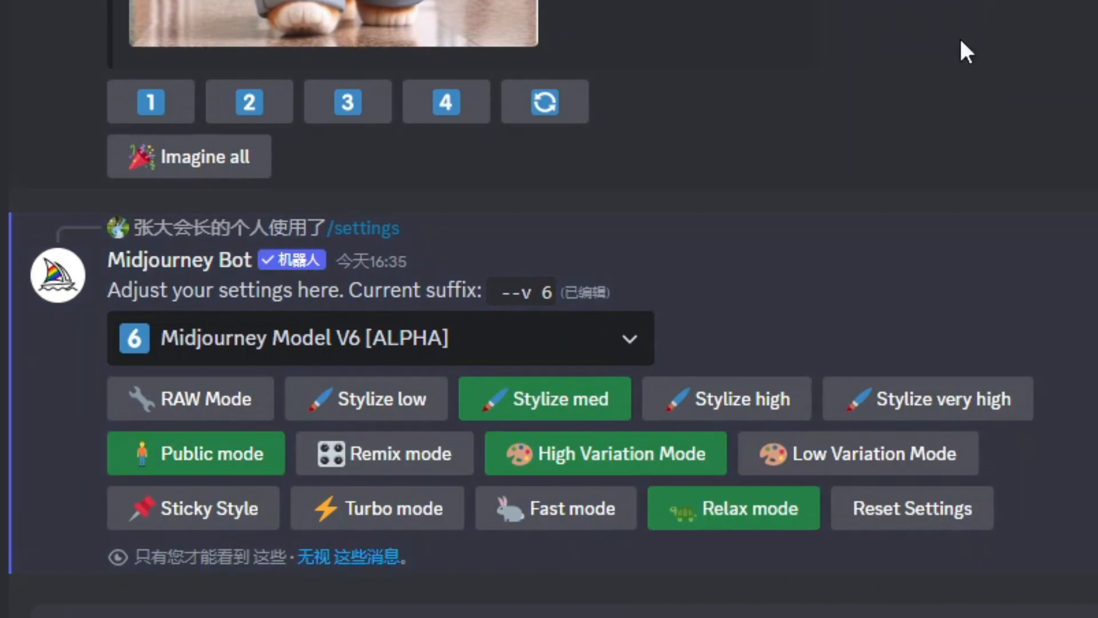
{"action": "scroll", "coordinate": [967, 51], "scroll_direction": "up", "scroll_amount": 1}
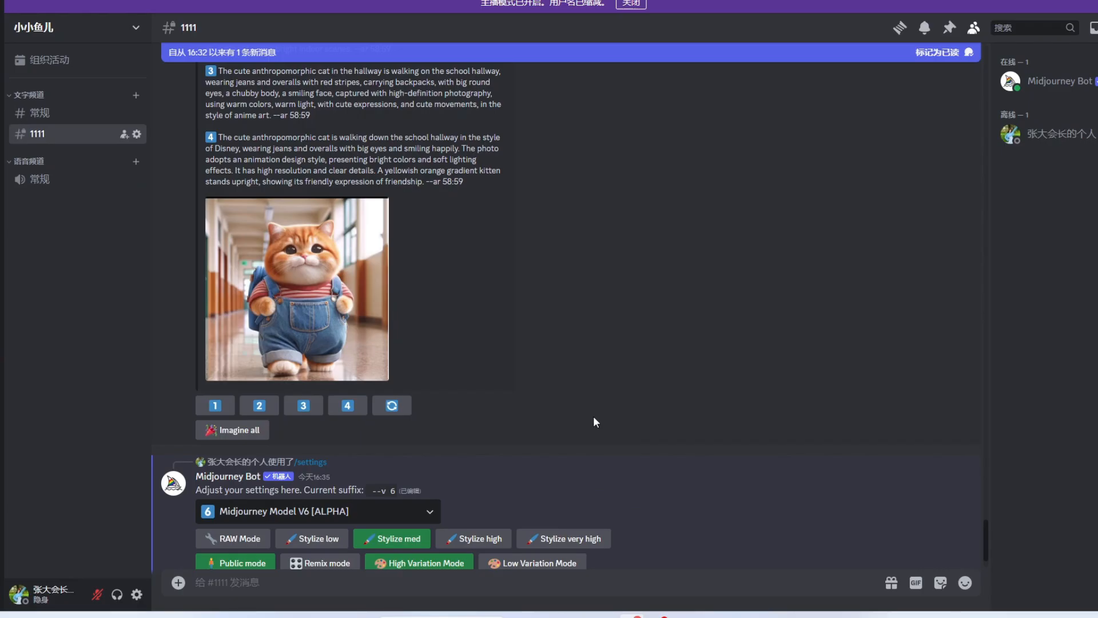
{"action": "scroll", "coordinate": [560, 433], "scroll_direction": "down", "scroll_amount": 1}
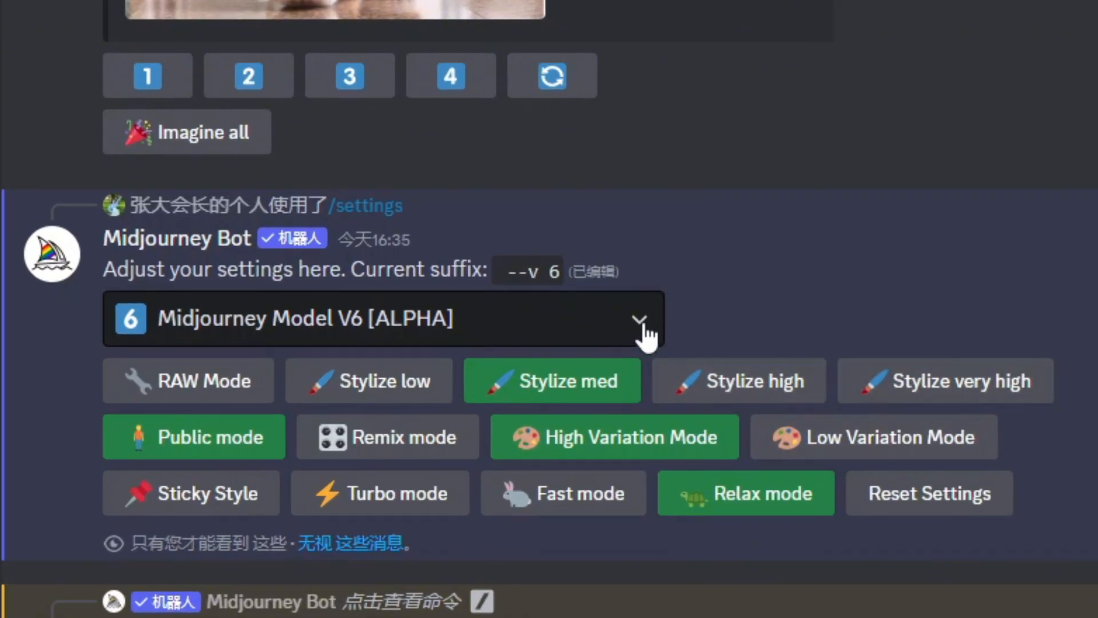
{"action": "left_click", "coordinate": [645, 331]}
{"action": "scroll", "coordinate": [424, 492], "scroll_direction": "down", "scroll_amount": 3}
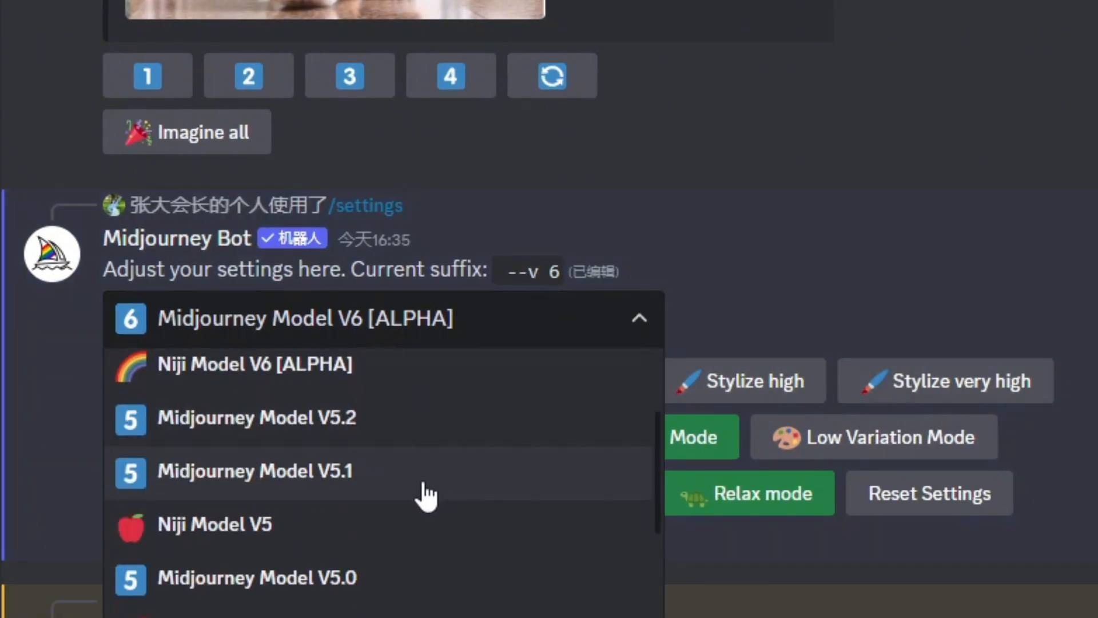
{"action": "scroll", "coordinate": [451, 457], "scroll_direction": "up", "scroll_amount": 3}
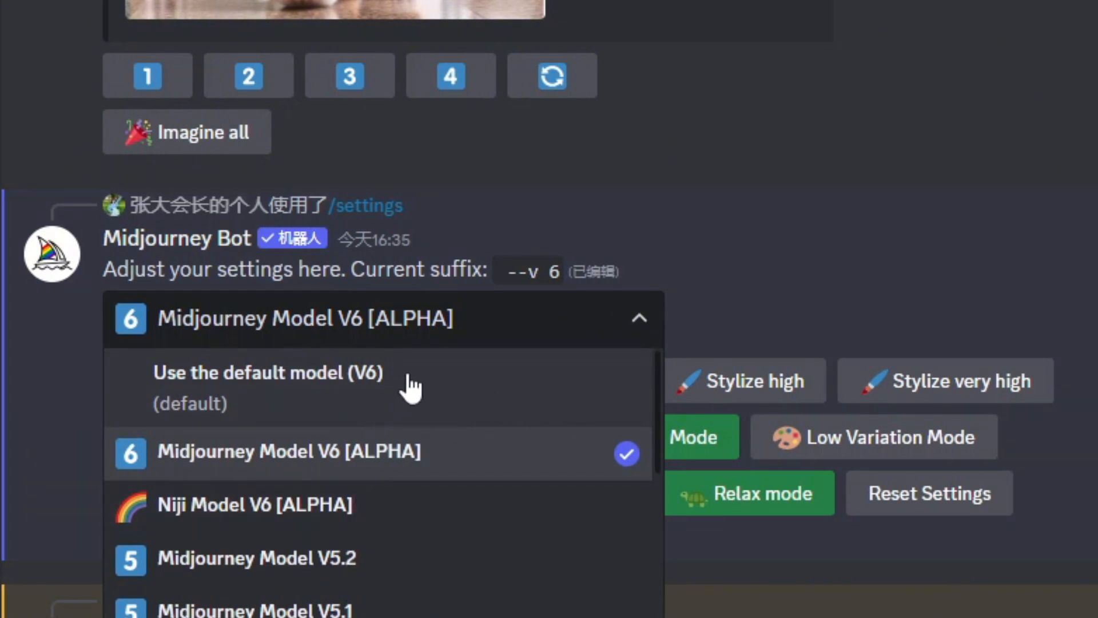
{"action": "left_click", "coordinate": [873, 226]}
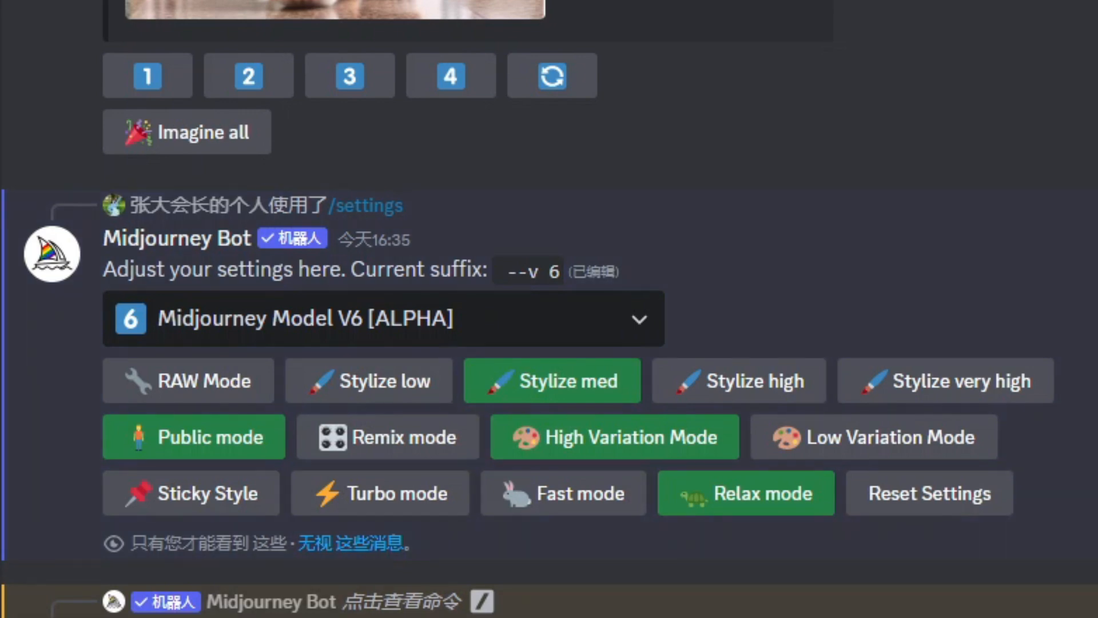
Step: Submit an /imagine job with the prompt "beautiful woman on the street --ar 9:16 --v 6"
{"action": "type", "text": "/"}
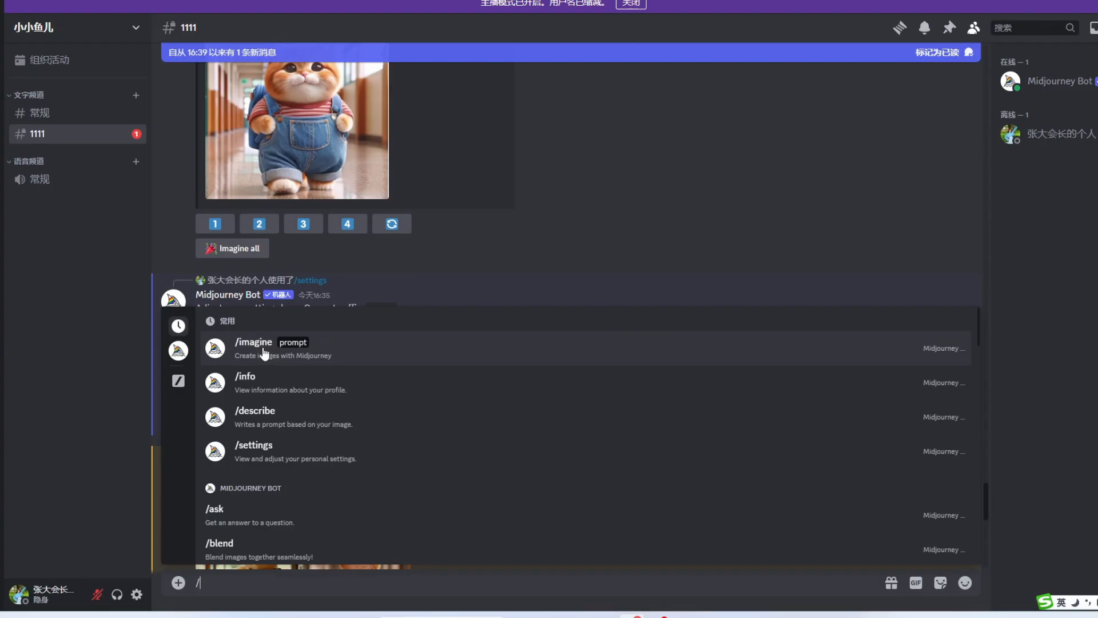
{"action": "left_click", "coordinate": [264, 352]}
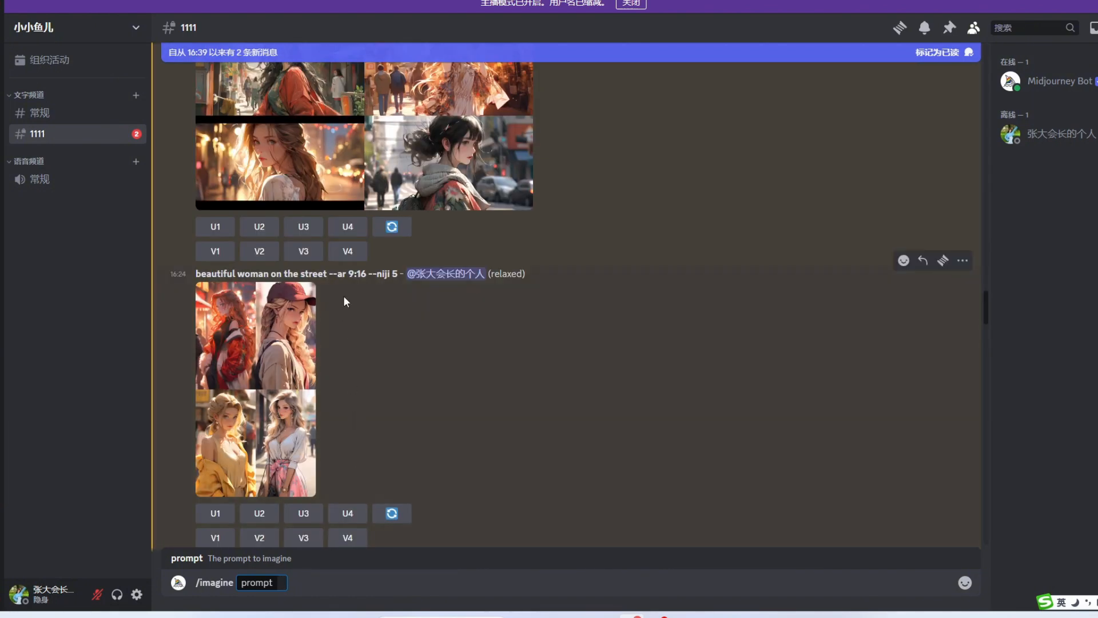
{"action": "type", "text": "beautiful woman on the street --ar 9:16 --niji 5"}
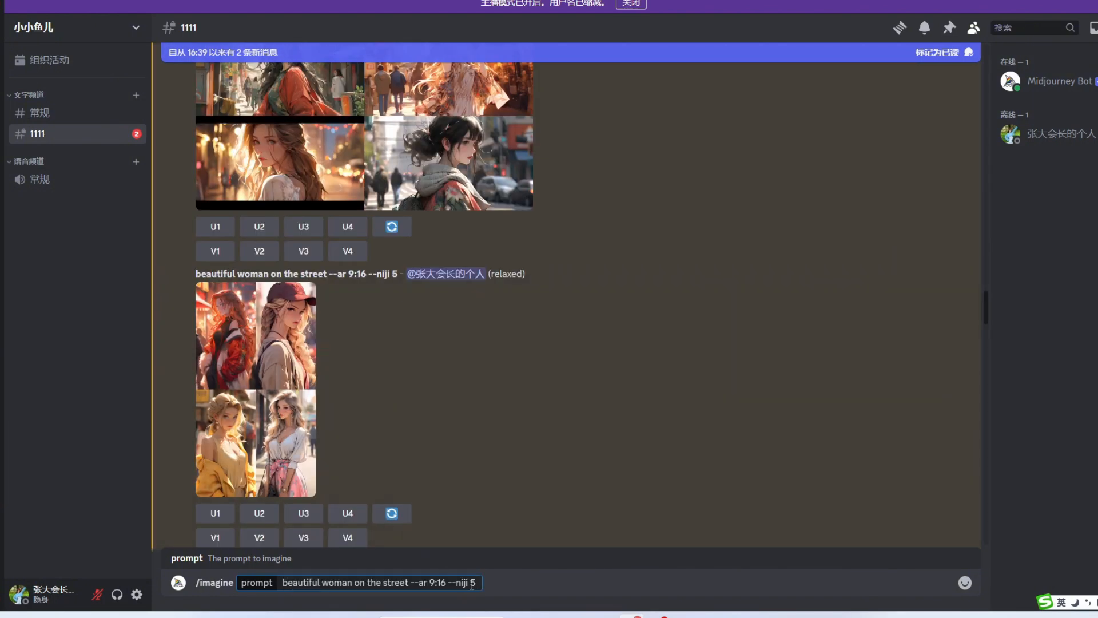
{"action": "left_click_drag", "start_coordinate": [474, 581], "coordinate": [457, 581]}
{"action": "type", "text": "v 6"}
{"action": "key", "text": "Return"}
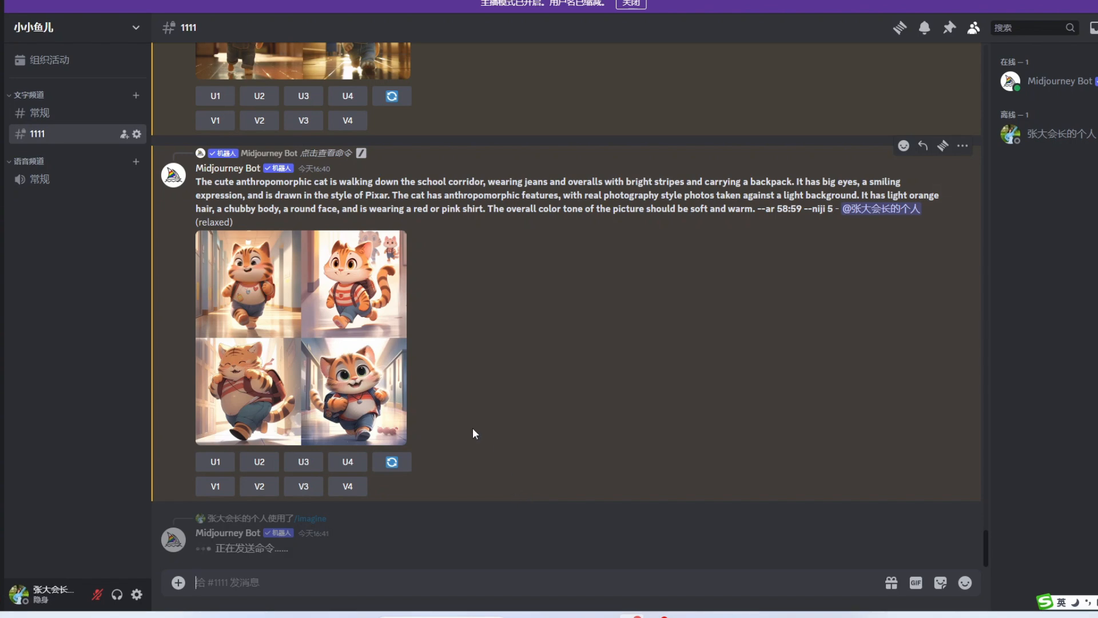
Step: Examine the version suffix on the 1:1 cat result and view the newest cat image grid enlarged
{"action": "scroll", "coordinate": [465, 421], "scroll_direction": "up", "scroll_amount": 8}
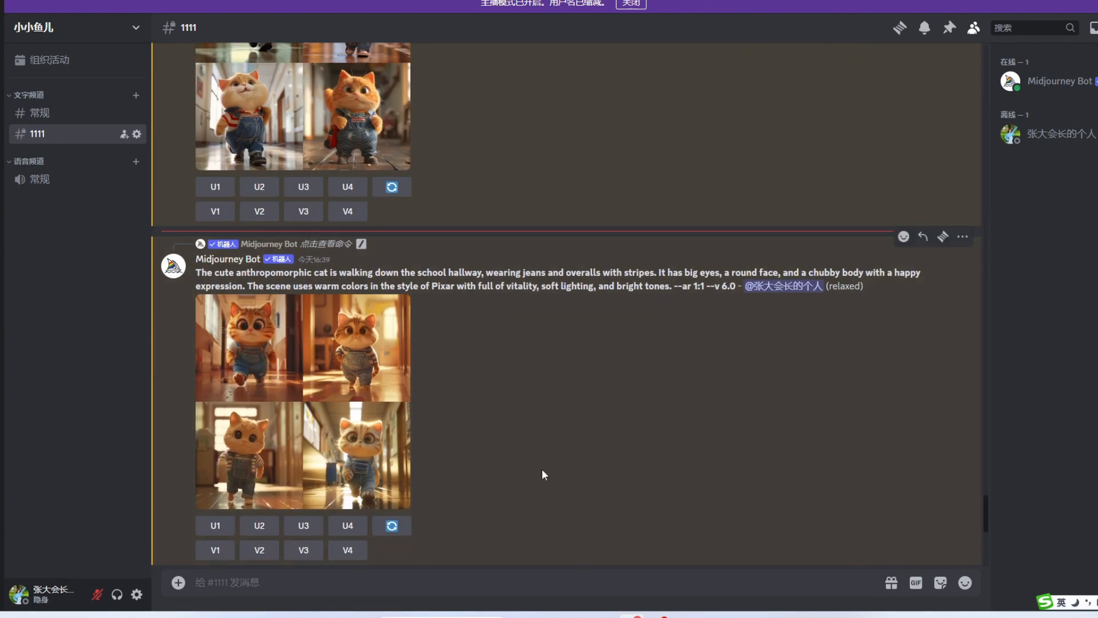
{"action": "left_click_drag", "start_coordinate": [714, 286], "coordinate": [729, 286]}
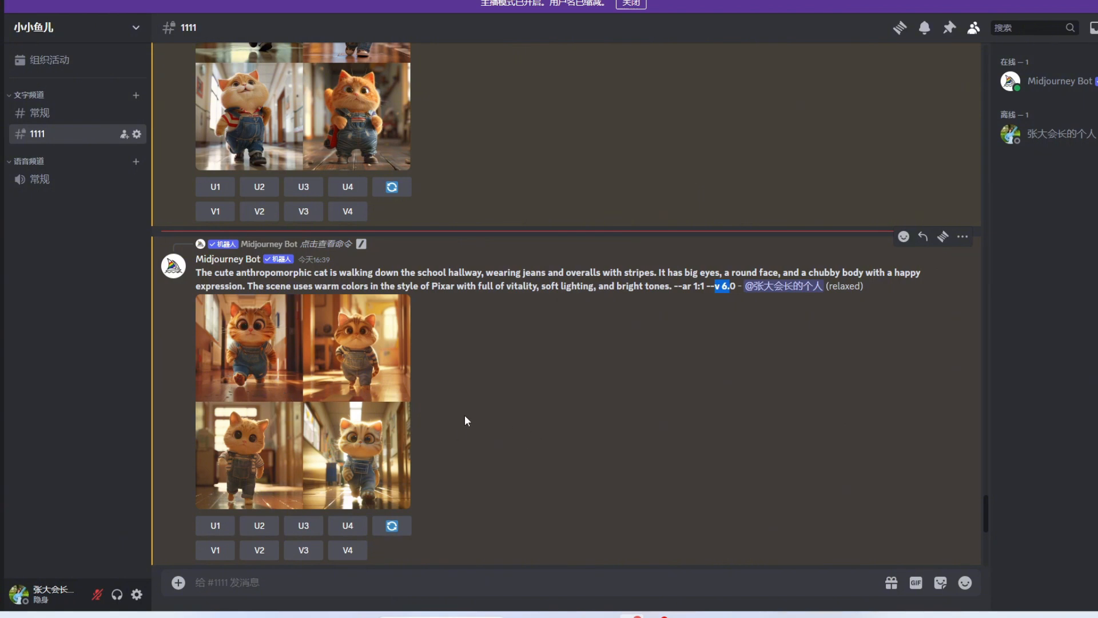
{"action": "scroll", "coordinate": [464, 418], "scroll_direction": "up", "scroll_amount": 1}
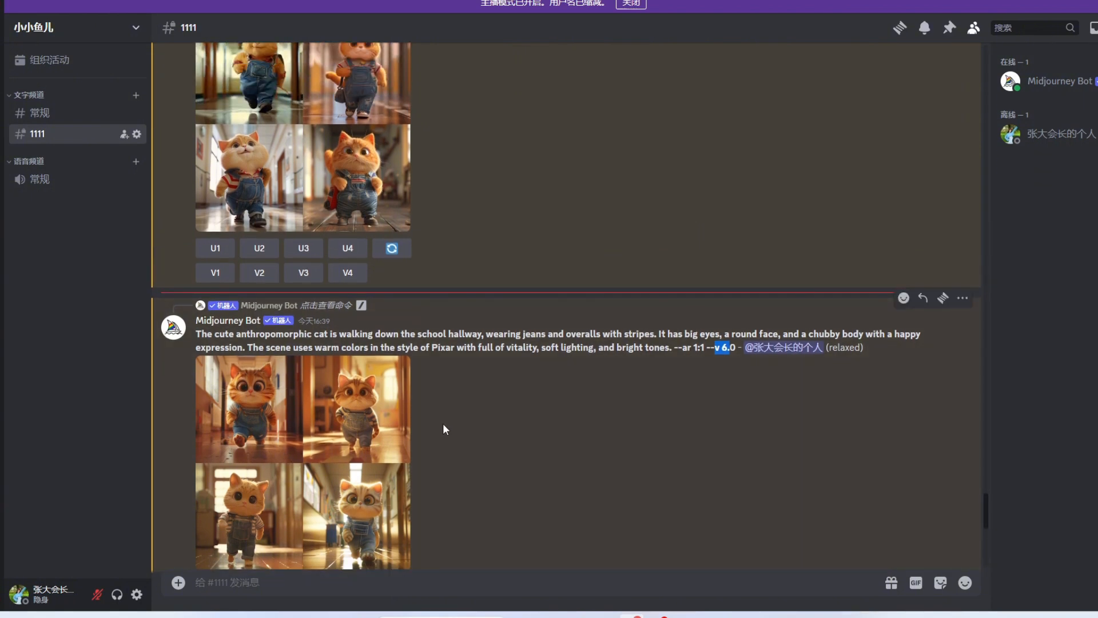
{"action": "left_click_drag", "start_coordinate": [707, 347], "coordinate": [736, 347]}
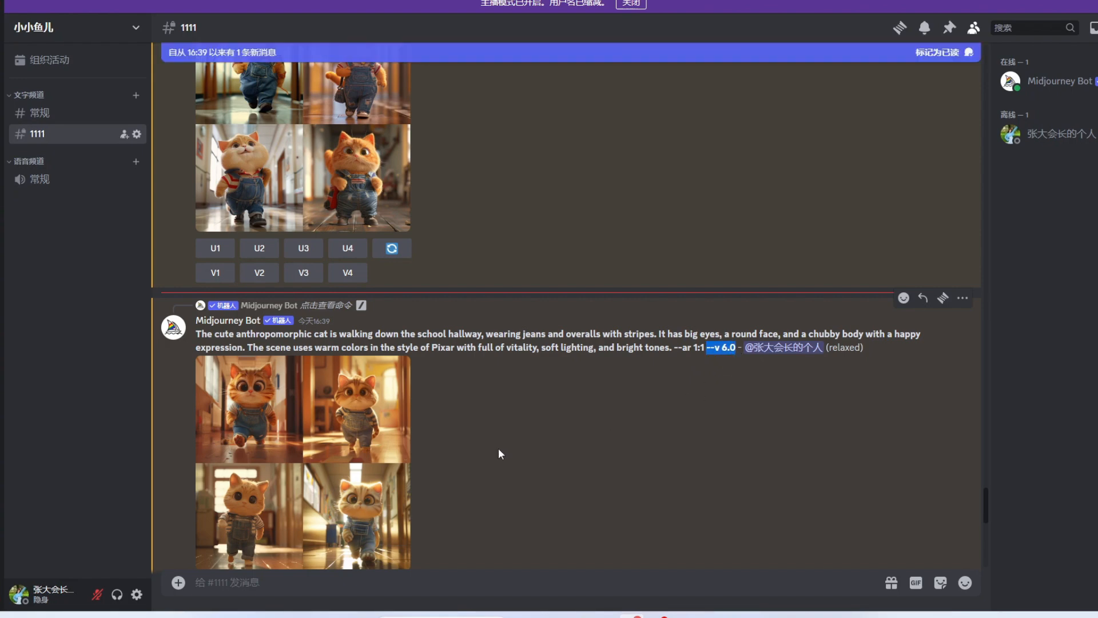
{"action": "scroll", "coordinate": [489, 430], "scroll_direction": "down", "scroll_amount": 10}
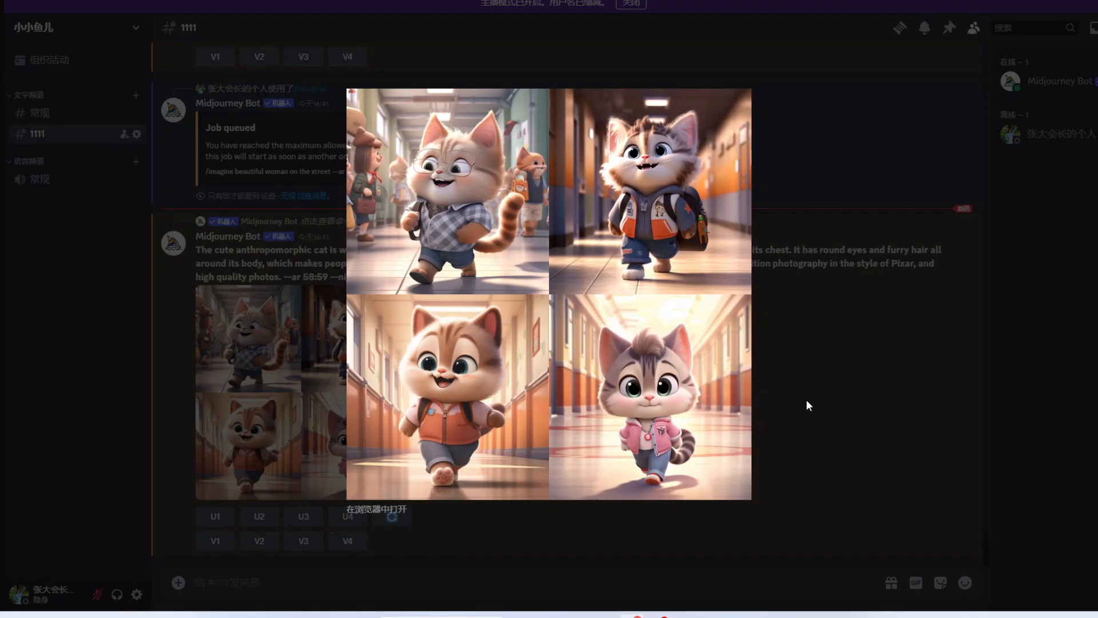
{"action": "left_click", "coordinate": [794, 405]}
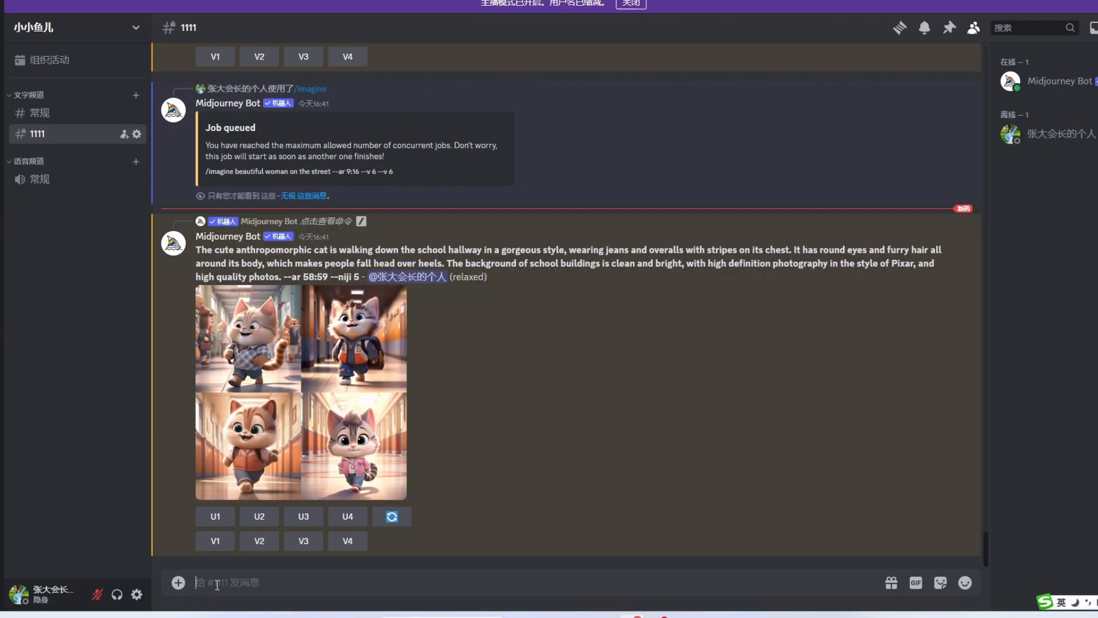
Step: Start an /imagine prompt with the image link of the earlier white-background classical beauty portrait
{"action": "scroll", "coordinate": [510, 426], "scroll_direction": "up", "scroll_amount": 10}
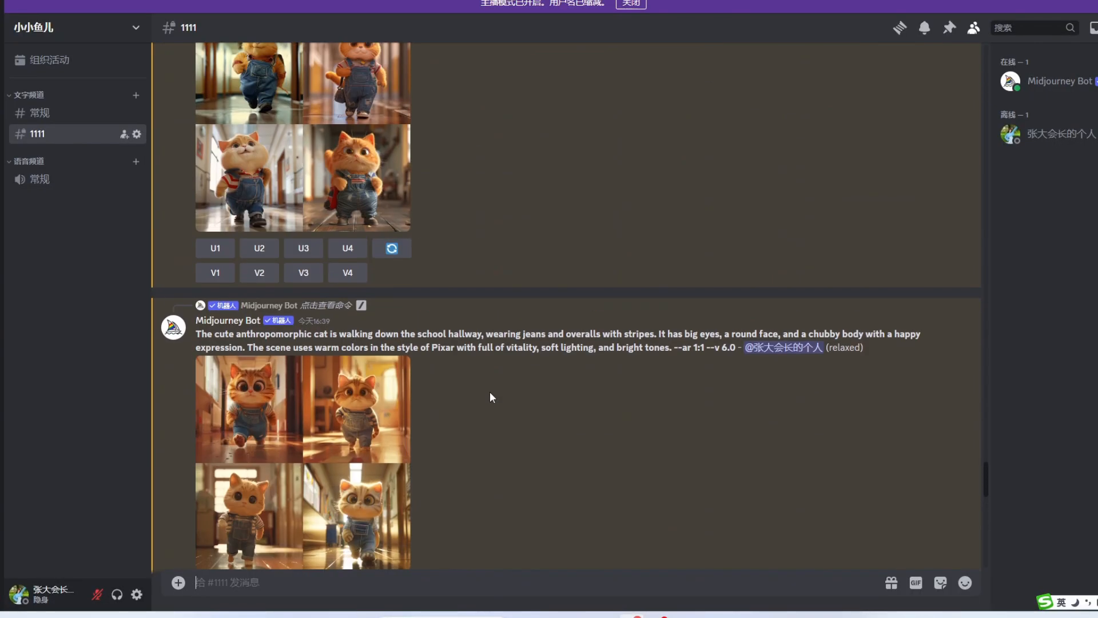
{"action": "scroll", "coordinate": [484, 393], "scroll_direction": "up", "scroll_amount": 10}
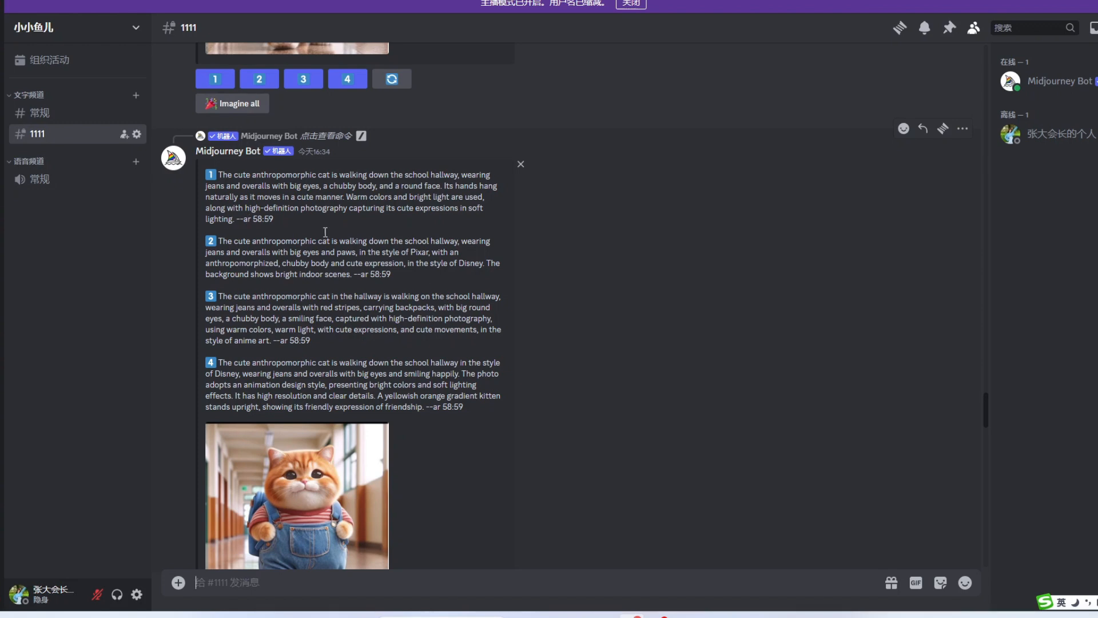
{"action": "scroll", "coordinate": [364, 375], "scroll_direction": "down", "scroll_amount": 3}
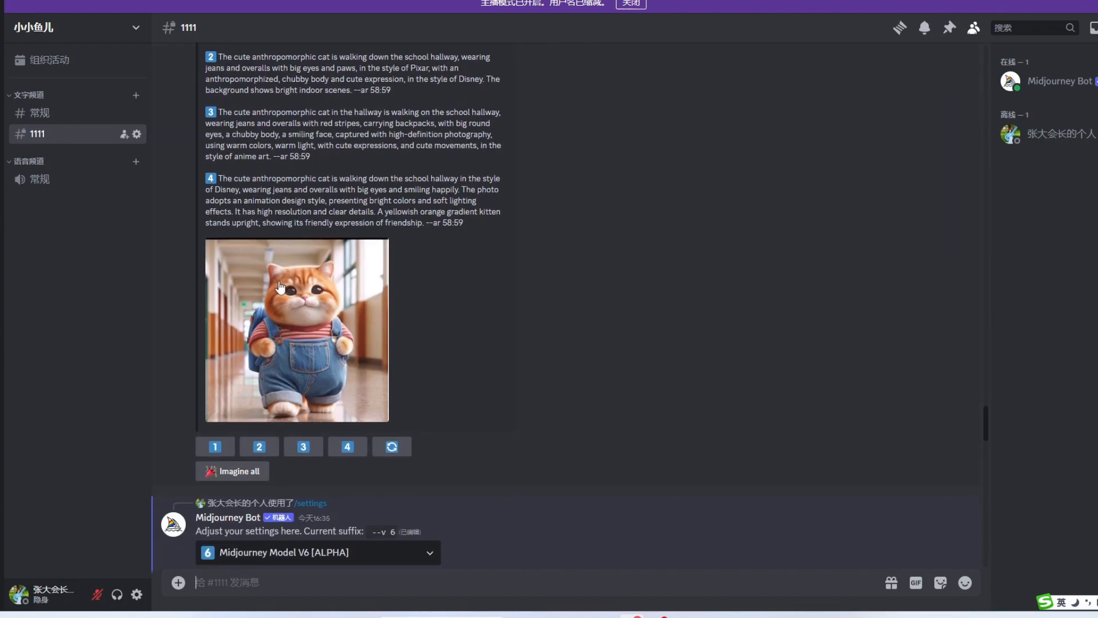
{"action": "scroll", "coordinate": [335, 341], "scroll_direction": "down", "scroll_amount": 7}
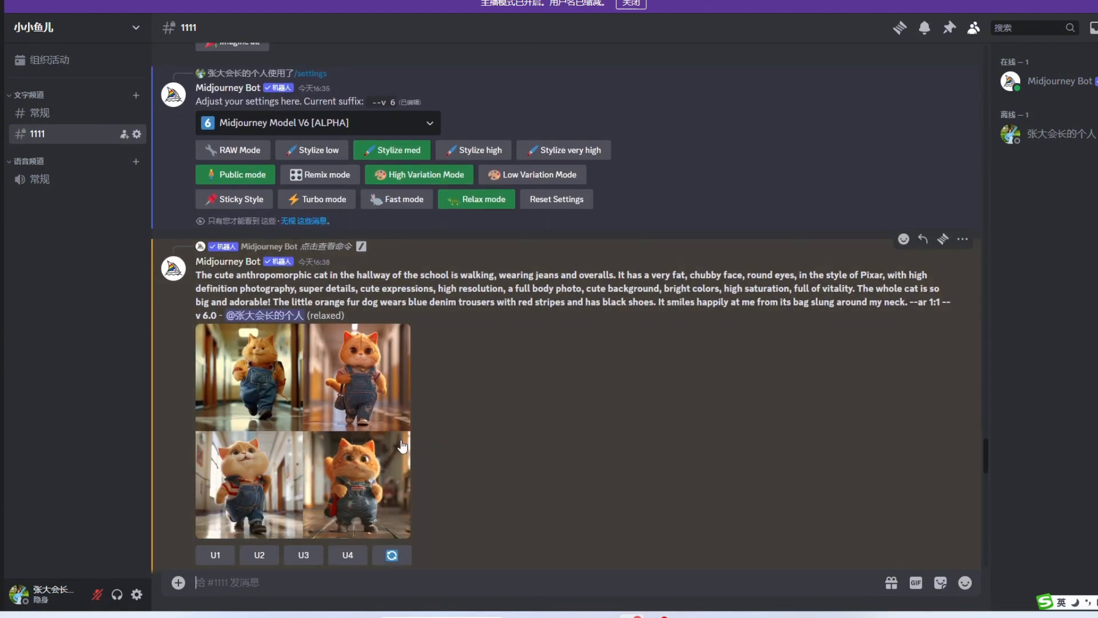
{"action": "scroll", "coordinate": [434, 427], "scroll_direction": "up", "scroll_amount": 15}
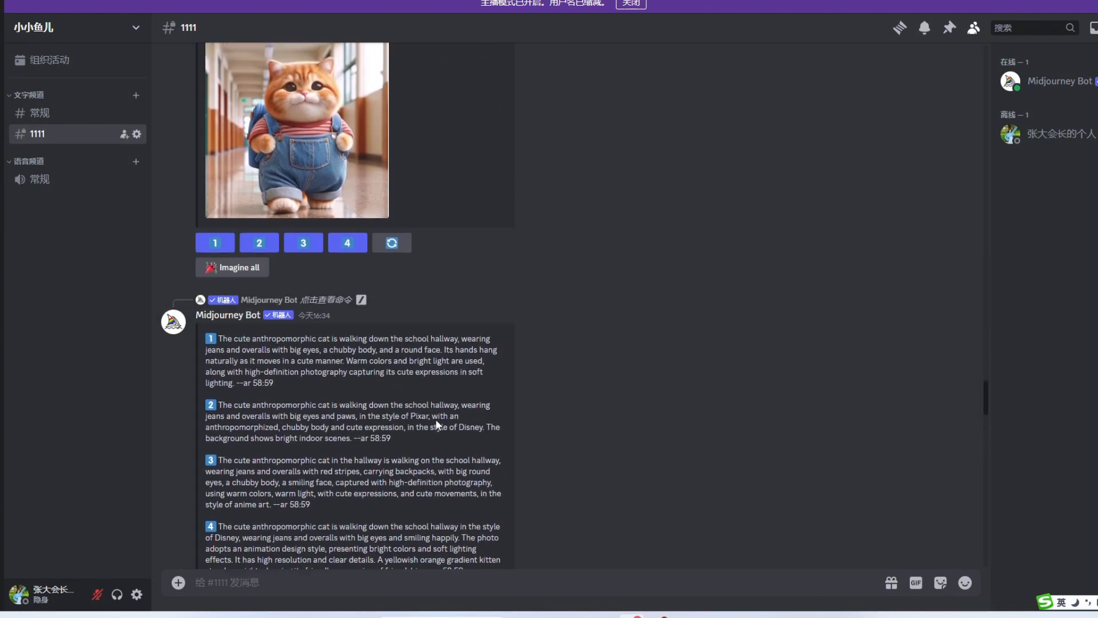
{"action": "scroll", "coordinate": [435, 424], "scroll_direction": "up", "scroll_amount": 2}
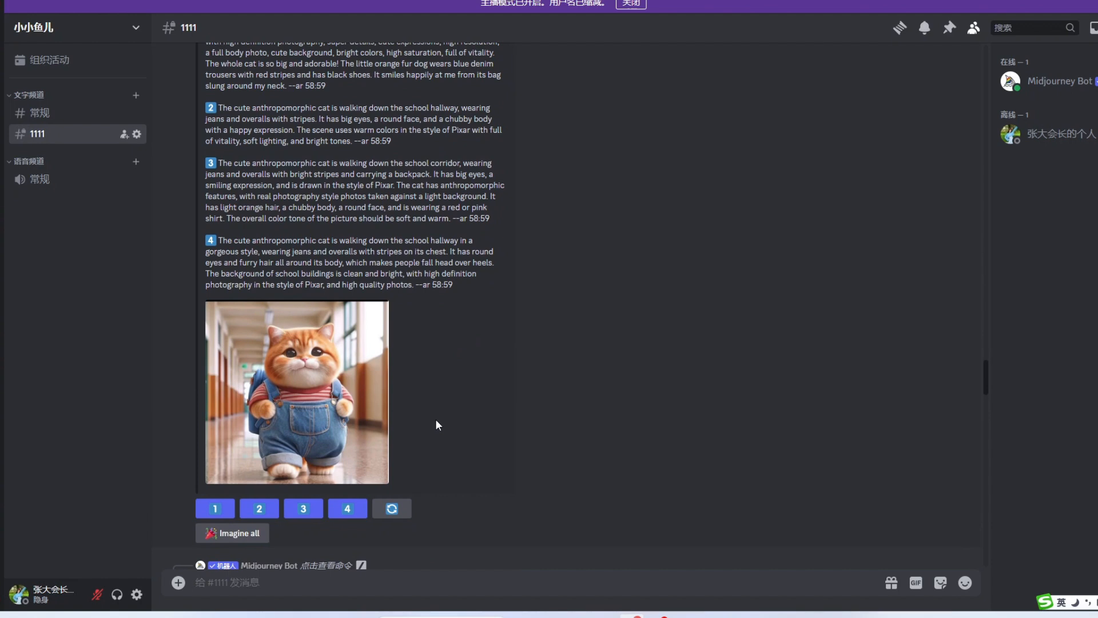
{"action": "scroll", "coordinate": [436, 425], "scroll_direction": "up", "scroll_amount": 10}
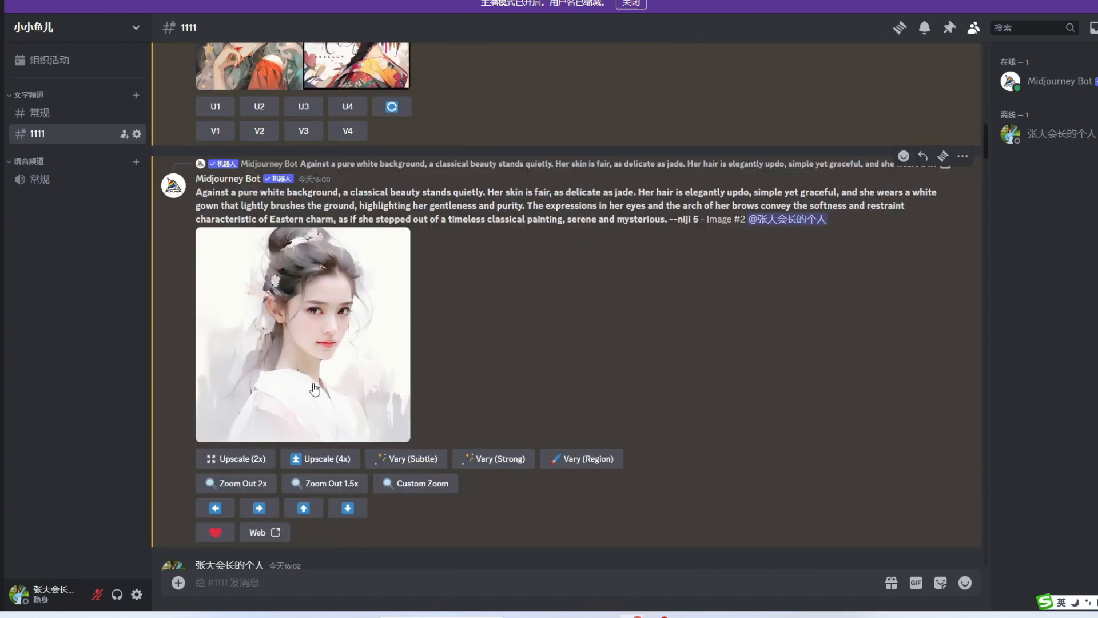
{"action": "type", "text": "/"}
{"action": "left_click", "coordinate": [250, 336]}
{"action": "right_click", "coordinate": [296, 354]}
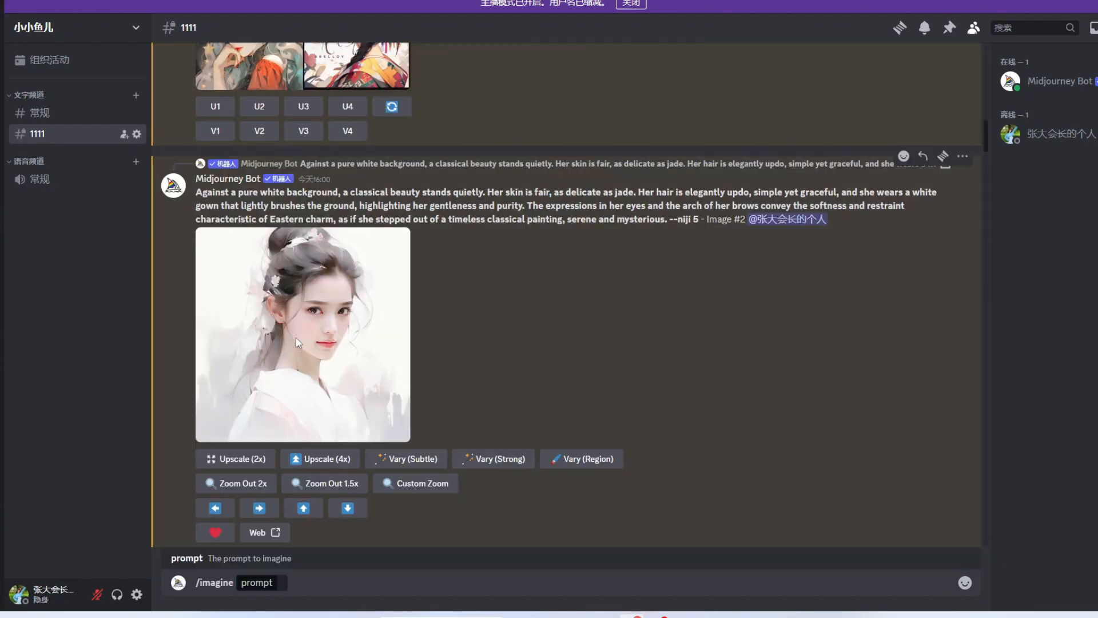
{"action": "left_click", "coordinate": [323, 542]}
{"action": "key", "text": "ctrl+v"}
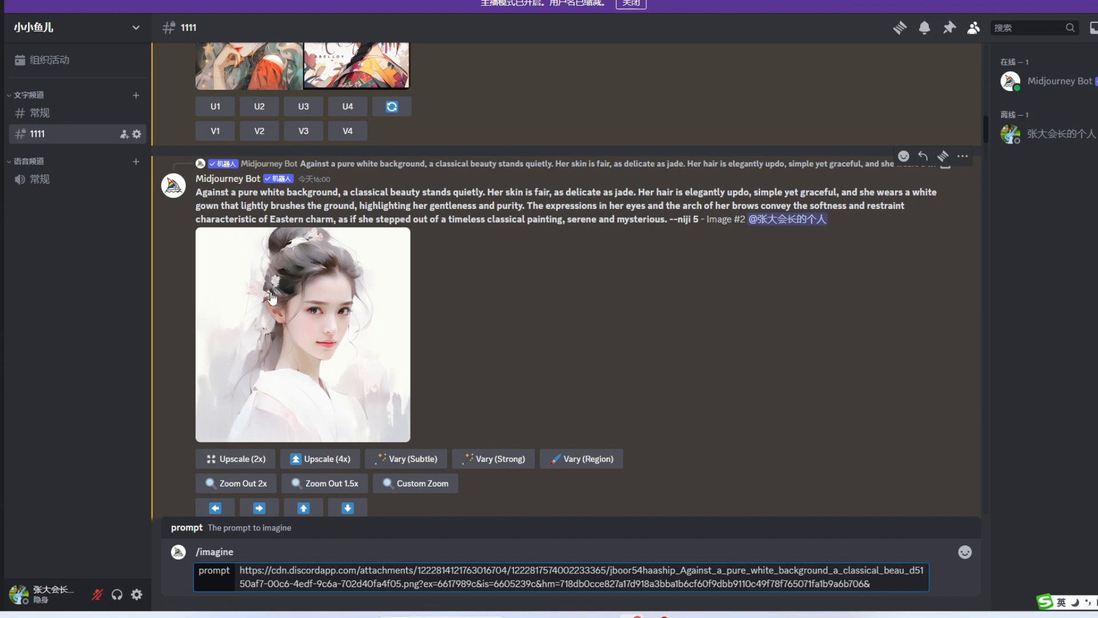
Step: In Google Translate, rework the portrait's prompt in Chinese so the beauty stands in an attic admiring the paintings before her, and copy the English translation
{"action": "left_click_drag", "start_coordinate": [202, 191], "coordinate": [668, 219]}
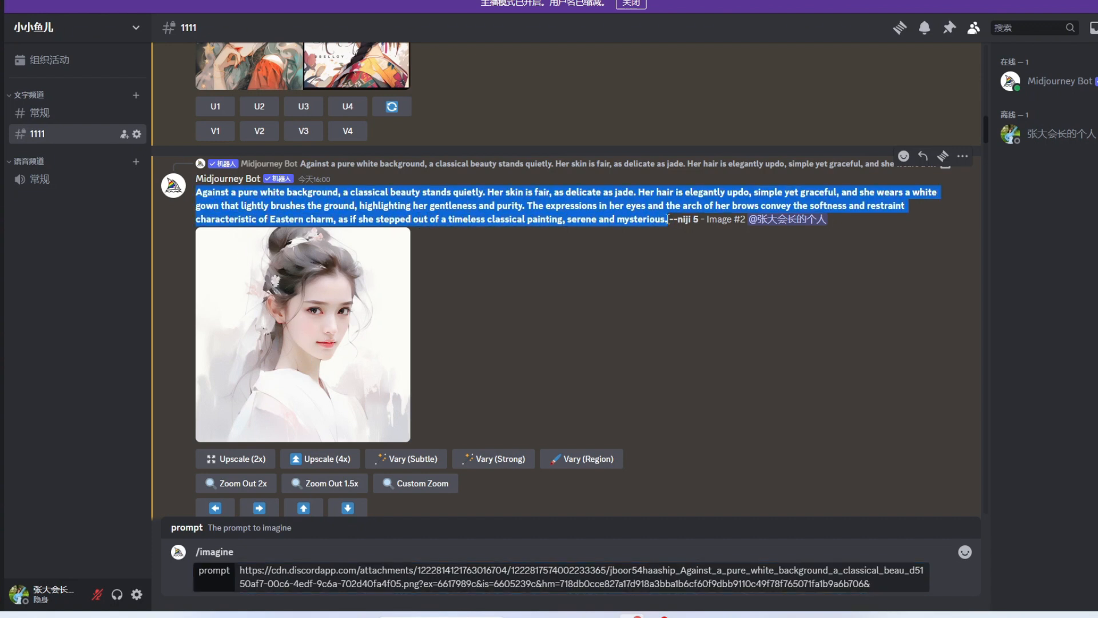
{"action": "left_click", "coordinate": [578, 615]}
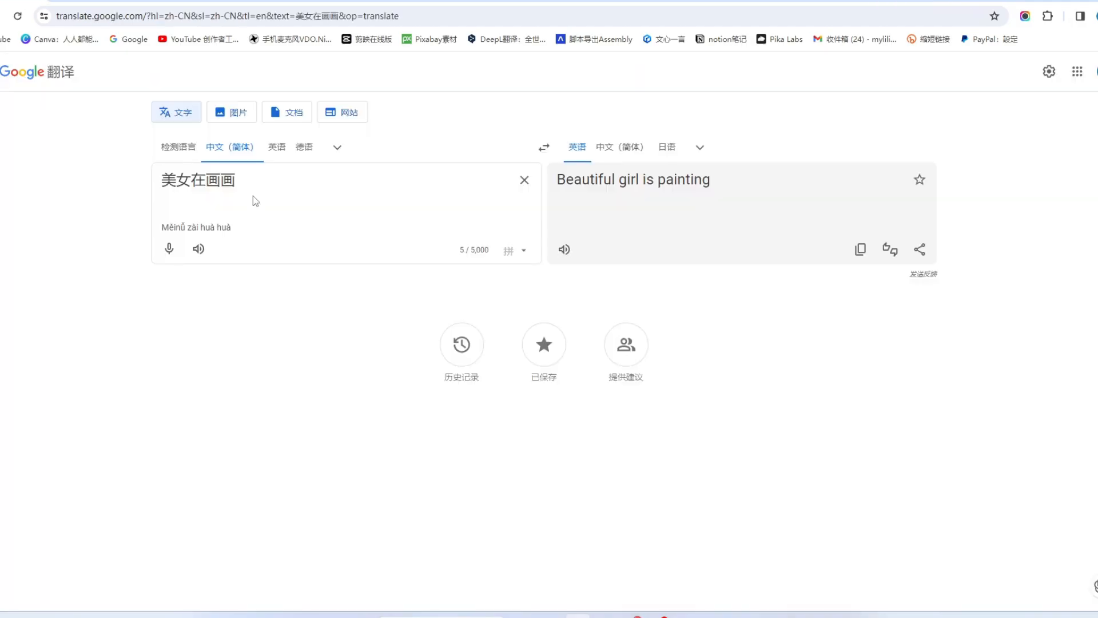
{"action": "left_click_drag", "start_coordinate": [236, 183], "coordinate": [143, 179]}
{"action": "type", "text": "纯白的背景下，古典美人静静伫立。 她皮肤白皙，细腻如玉。 头发优雅地盘起，简单又不失优雅，一袭白色长裙轻拂地面，凸显出她的温柔与纯洁。 她的眼神、眉宇间透露着东方韵味的柔和与内敛，仿佛从一幅永恒的古典画中走出来，宁静又神秘。"}
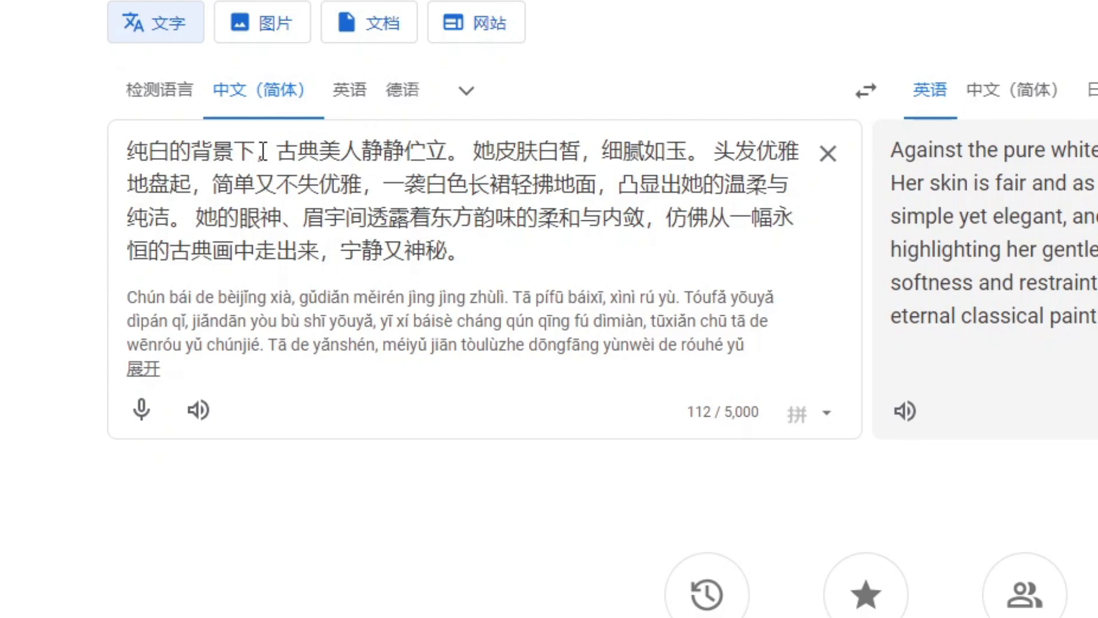
{"action": "left_click_drag", "start_coordinate": [263, 151], "coordinate": [71, 145]}
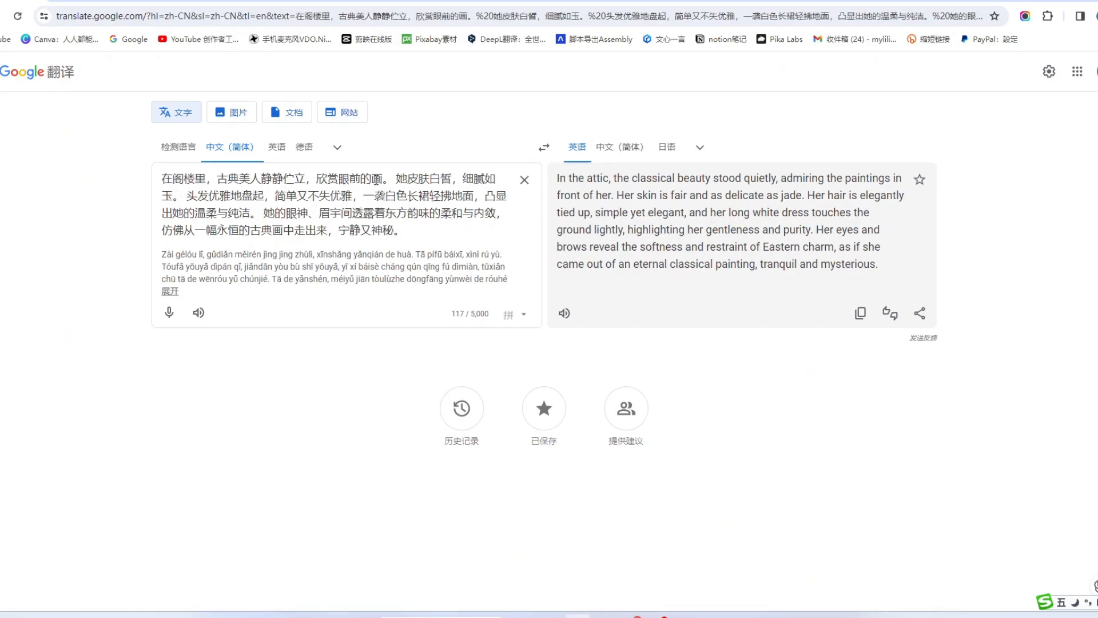
{"action": "left_click", "coordinate": [860, 314]}
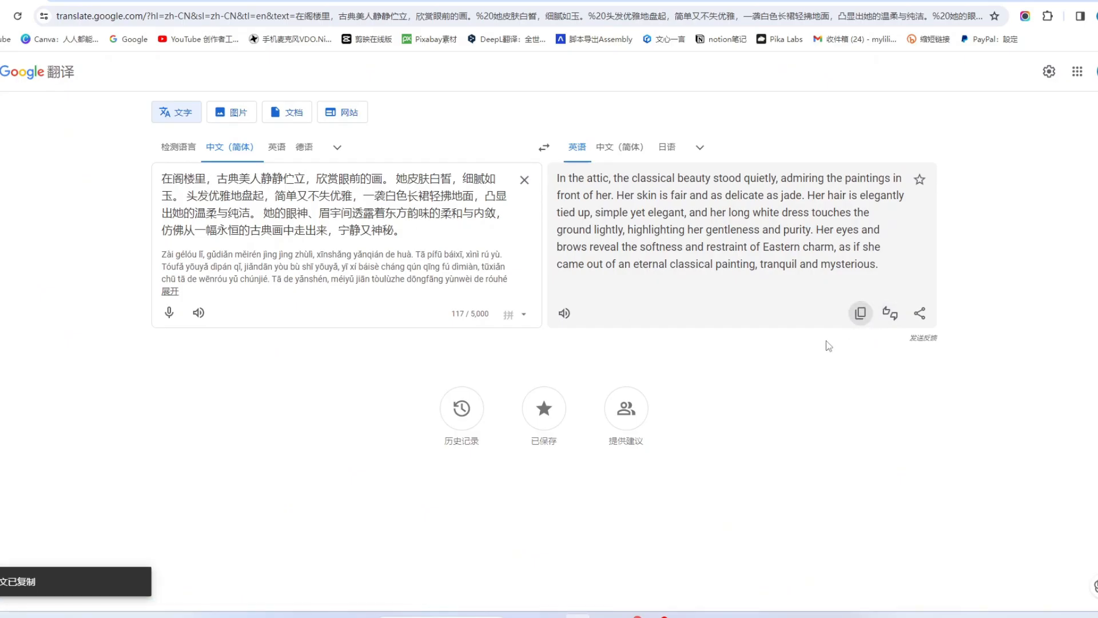
Step: Back in Discord, append the translated text and "--ar 1:1 --niji 5" after the image link and submit the /imagine job
{"action": "key", "text": "alt+Tab"}
{"action": "left_click", "coordinate": [882, 584]}
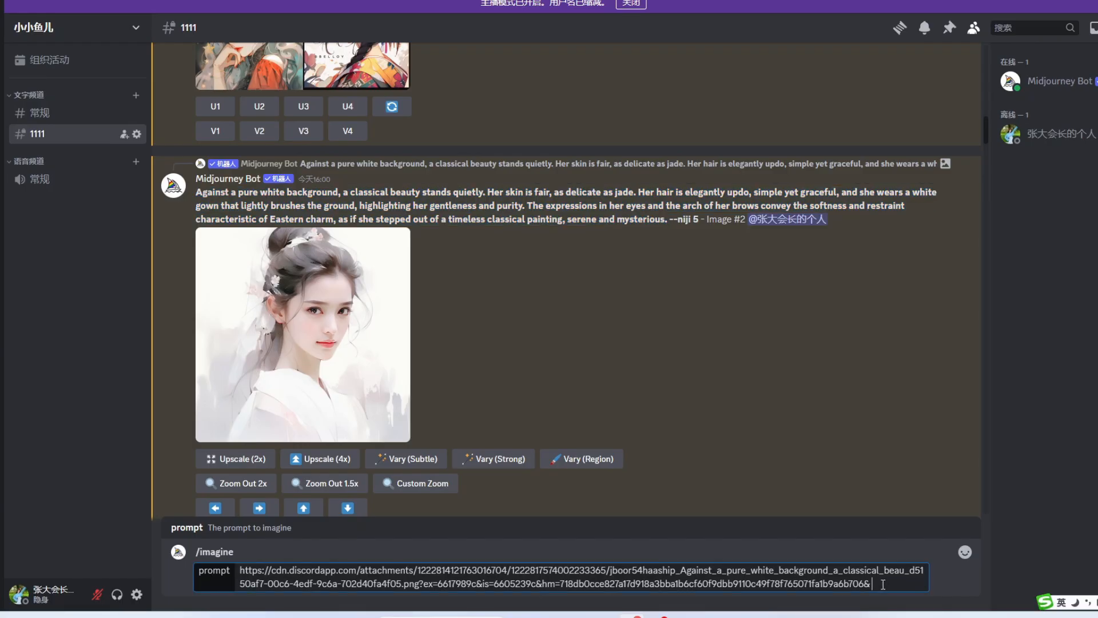
{"action": "key", "text": "ctrl+v"}
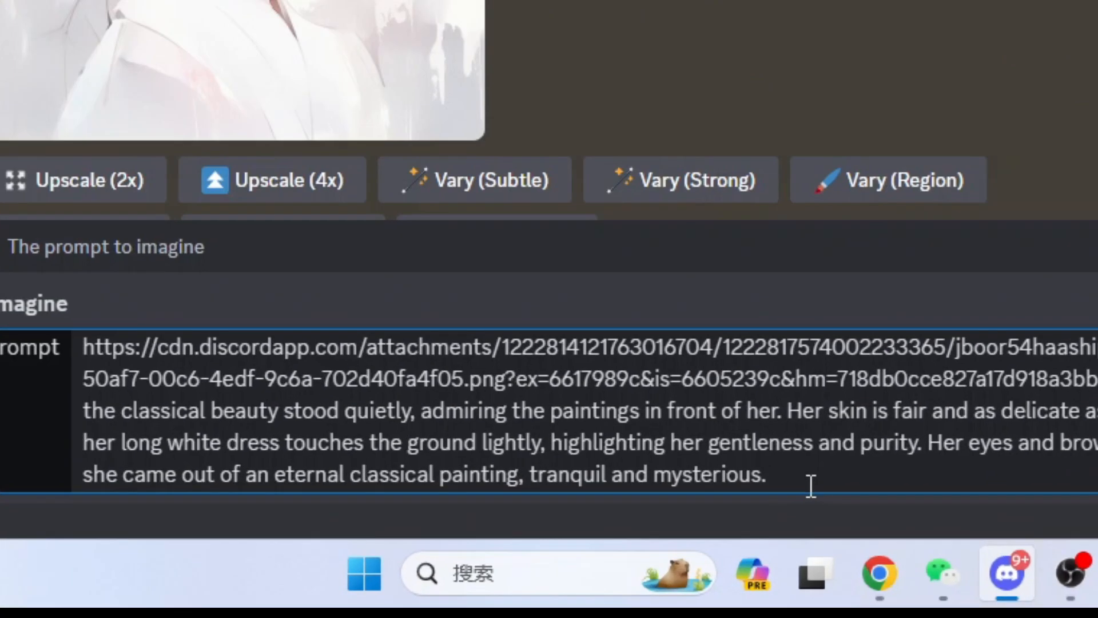
{"action": "type", "text": "--ar 1:1"}
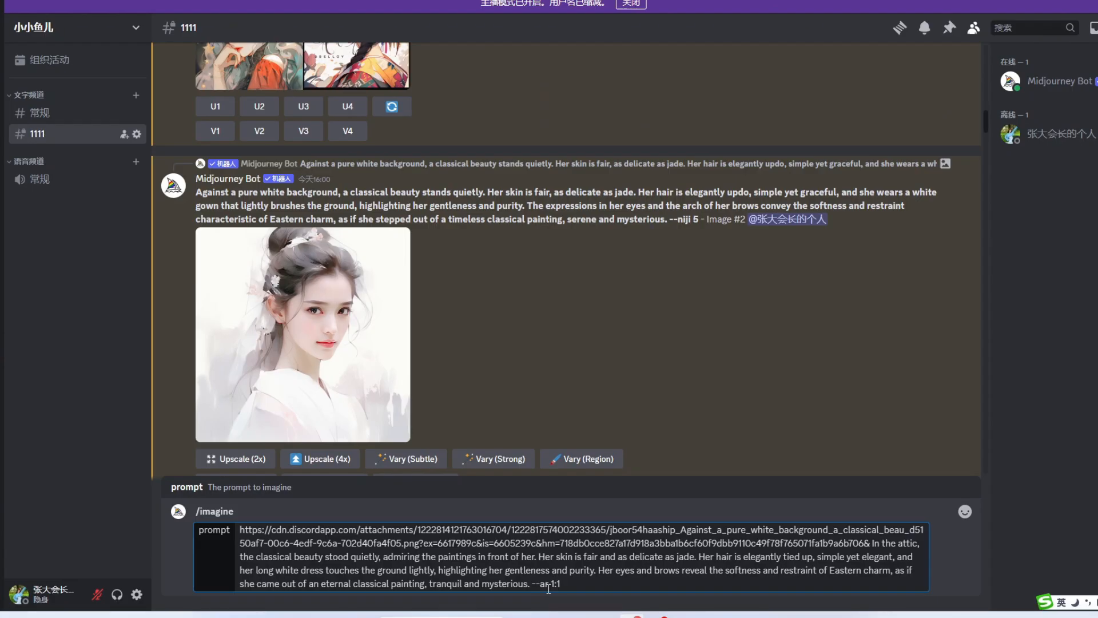
{"action": "type", "text": " --niji 5"}
{"action": "key", "text": "Return"}
Step: Look back through the channel's earlier results to the reference portrait and examine the newly submitted job's status message
{"action": "scroll", "coordinate": [373, 415], "scroll_direction": "up", "scroll_amount": 10}
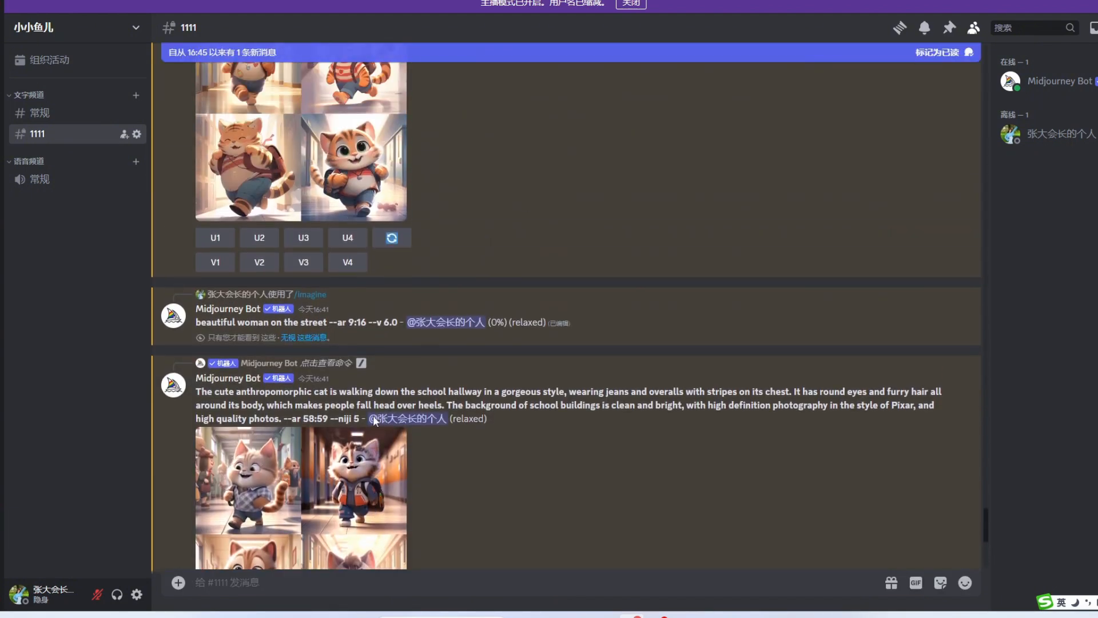
{"action": "scroll", "coordinate": [372, 426], "scroll_direction": "up", "scroll_amount": 10}
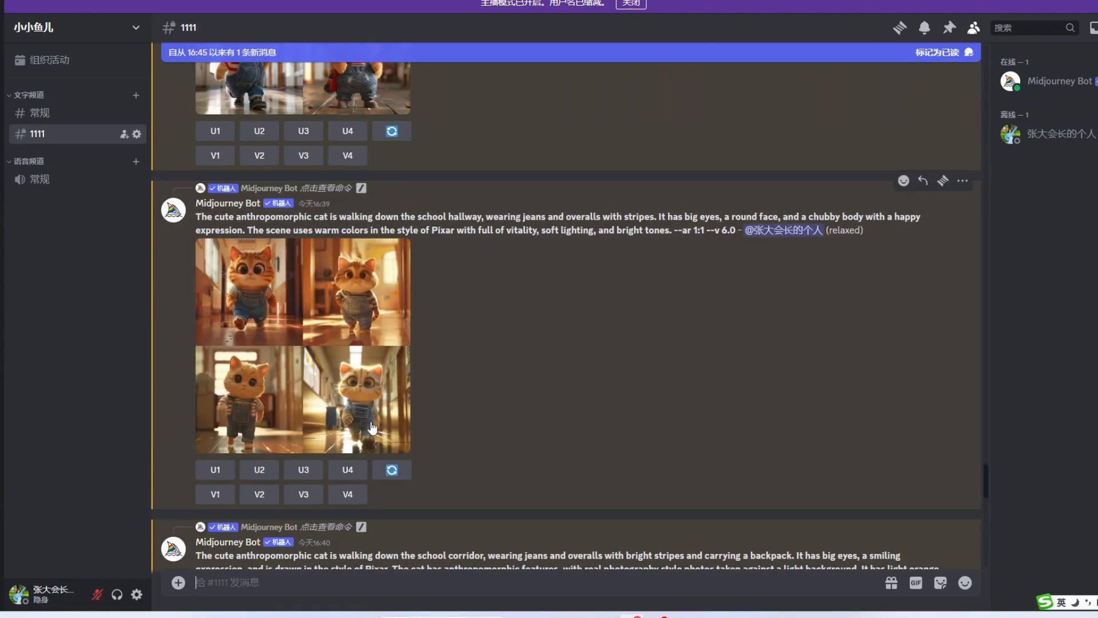
{"action": "scroll", "coordinate": [372, 426], "scroll_direction": "up", "scroll_amount": 10}
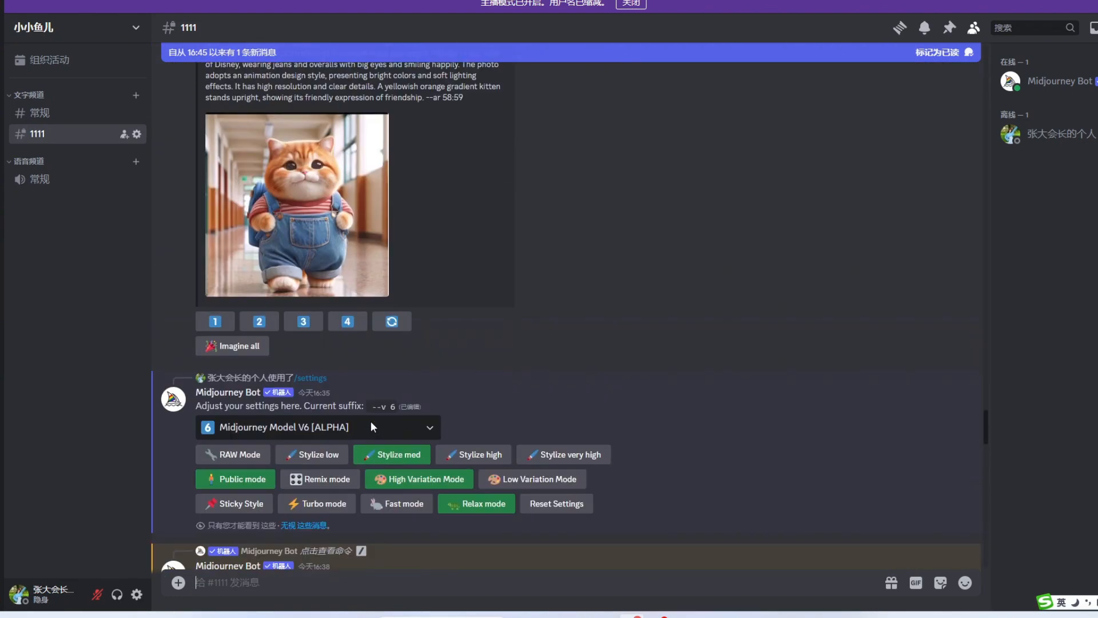
{"action": "scroll", "coordinate": [372, 426], "scroll_direction": "up", "scroll_amount": 10}
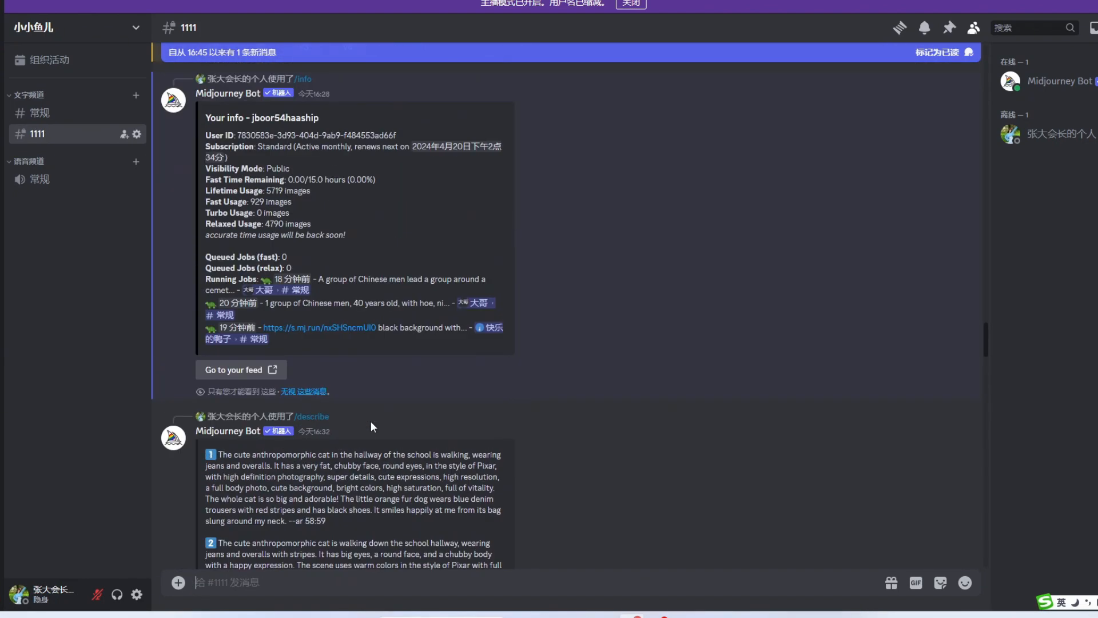
{"action": "scroll", "coordinate": [371, 424], "scroll_direction": "up", "scroll_amount": 10}
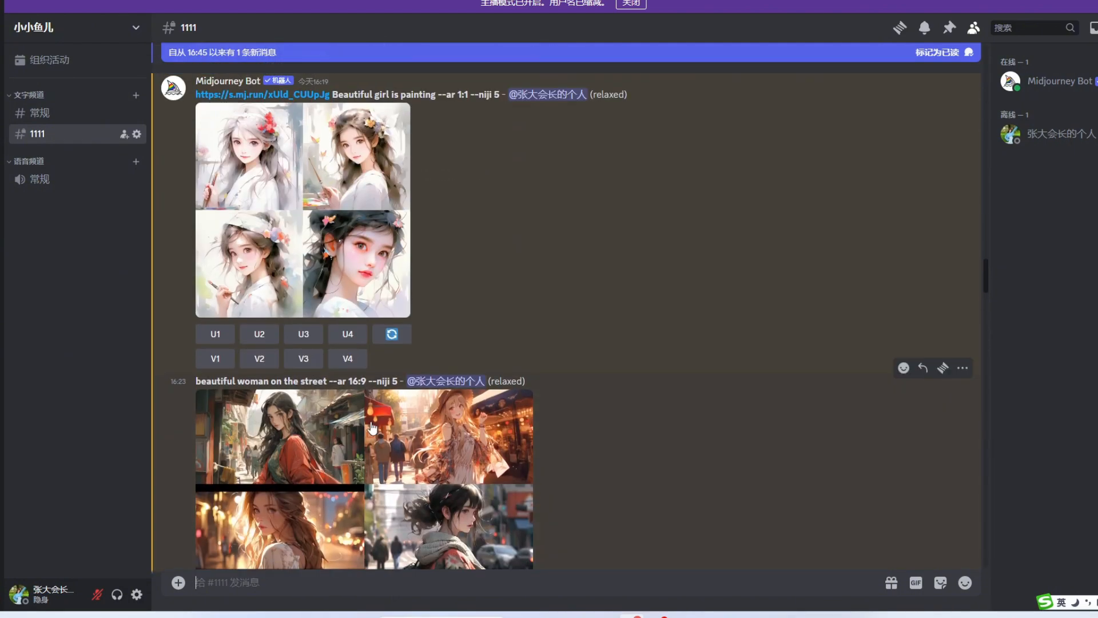
{"action": "scroll", "coordinate": [371, 426], "scroll_direction": "up", "scroll_amount": 10}
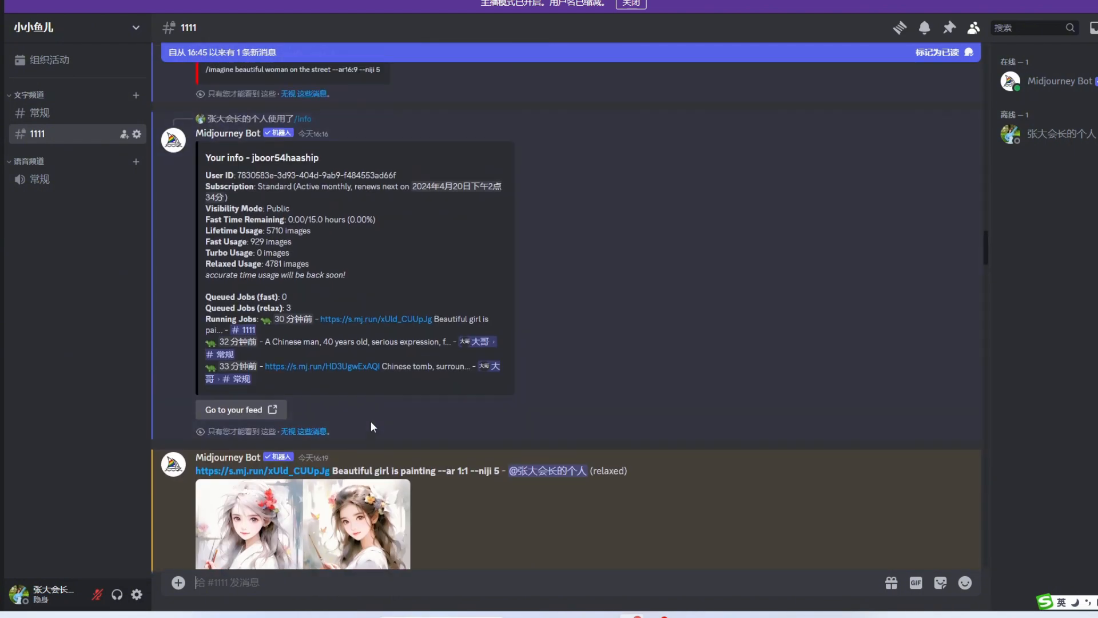
{"action": "scroll", "coordinate": [370, 423], "scroll_direction": "up", "scroll_amount": 5}
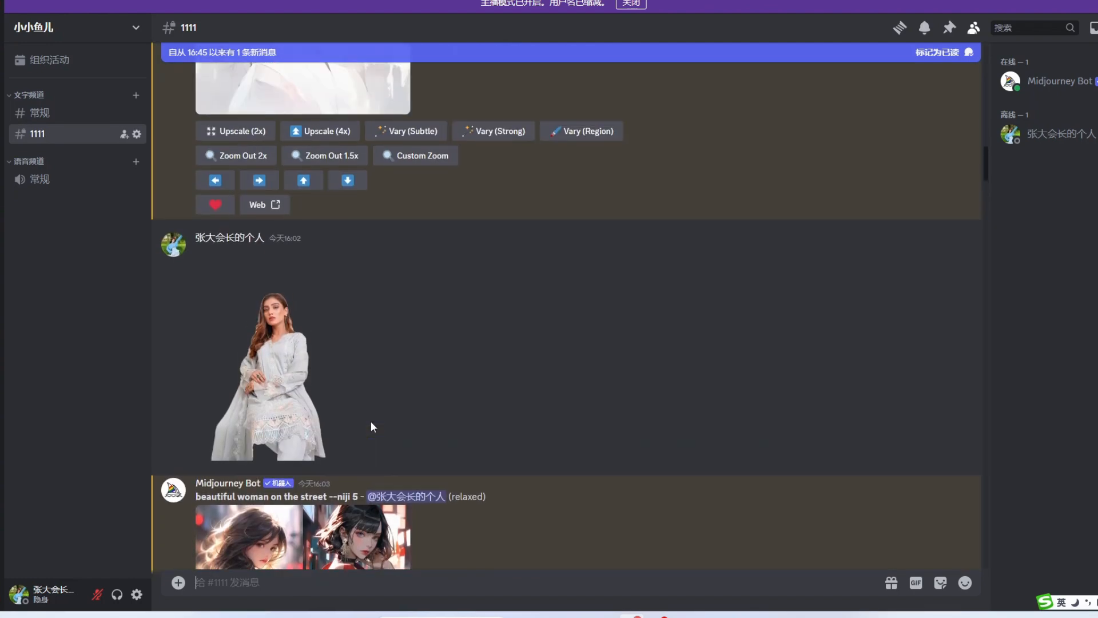
{"action": "scroll", "coordinate": [371, 423], "scroll_direction": "down", "scroll_amount": 20}
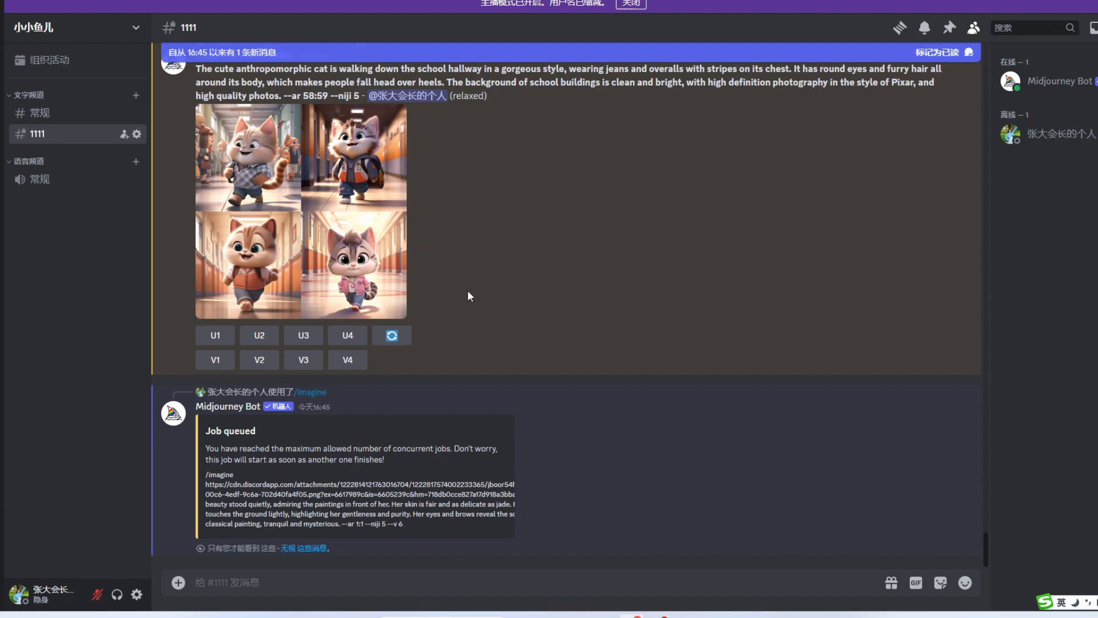
{"action": "scroll", "coordinate": [479, 327], "scroll_direction": "up", "scroll_amount": 9}
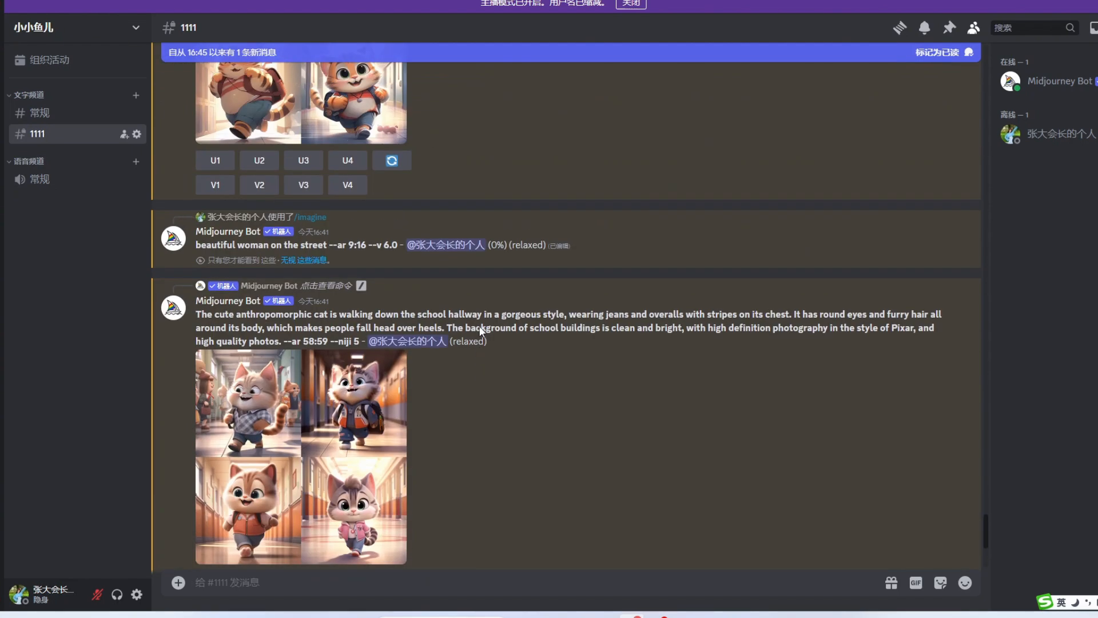
{"action": "scroll", "coordinate": [478, 324], "scroll_direction": "up", "scroll_amount": 15}
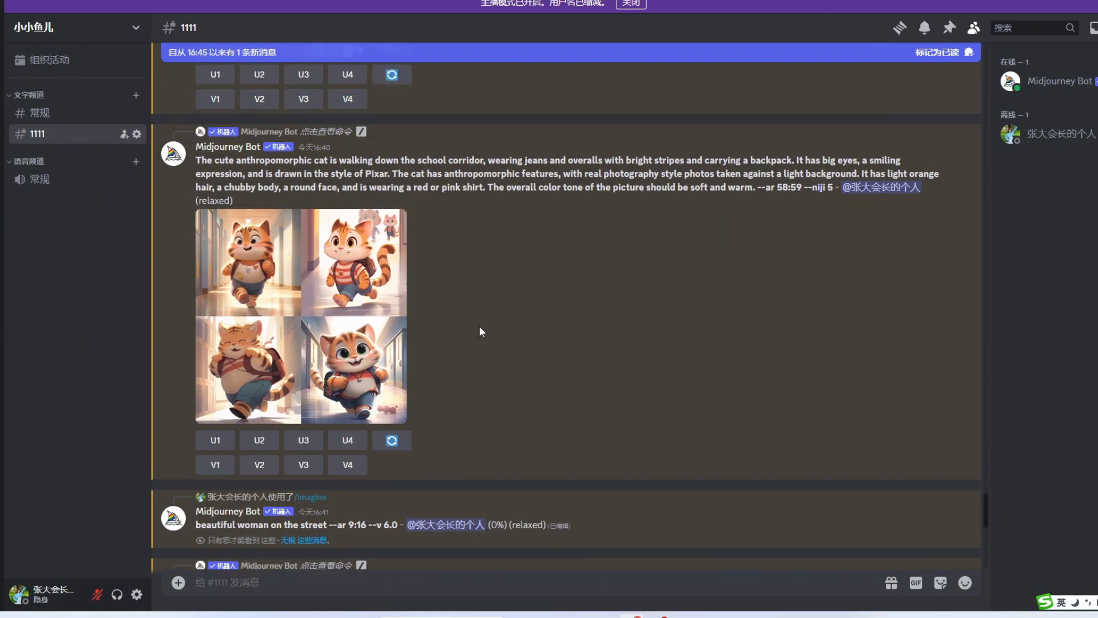
{"action": "scroll", "coordinate": [471, 336], "scroll_direction": "up", "scroll_amount": 5}
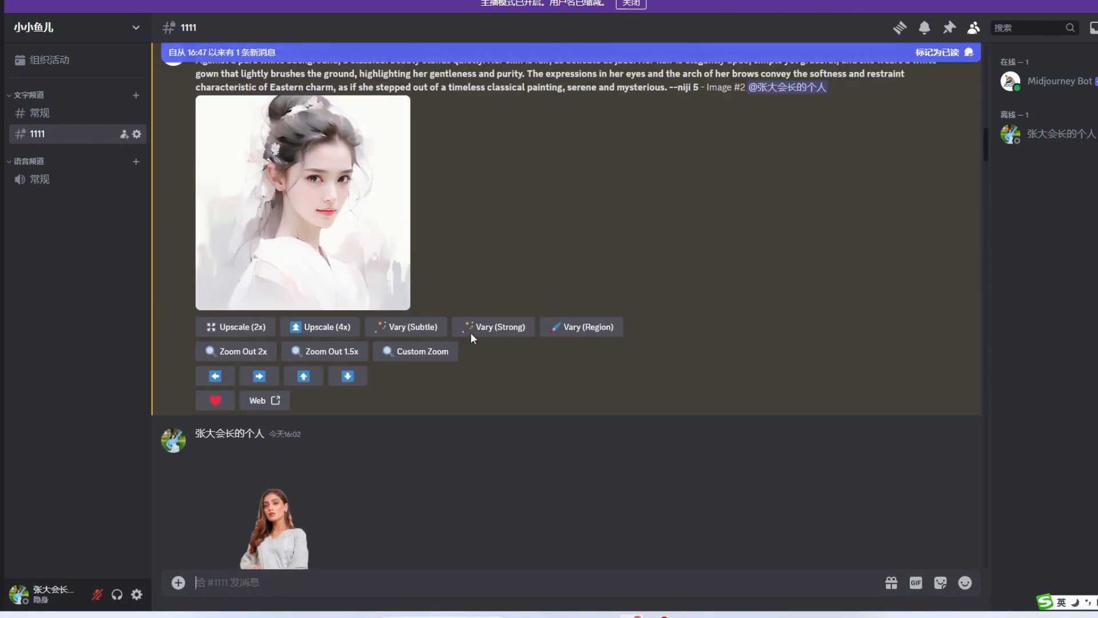
{"action": "scroll", "coordinate": [471, 338], "scroll_direction": "up", "scroll_amount": 2}
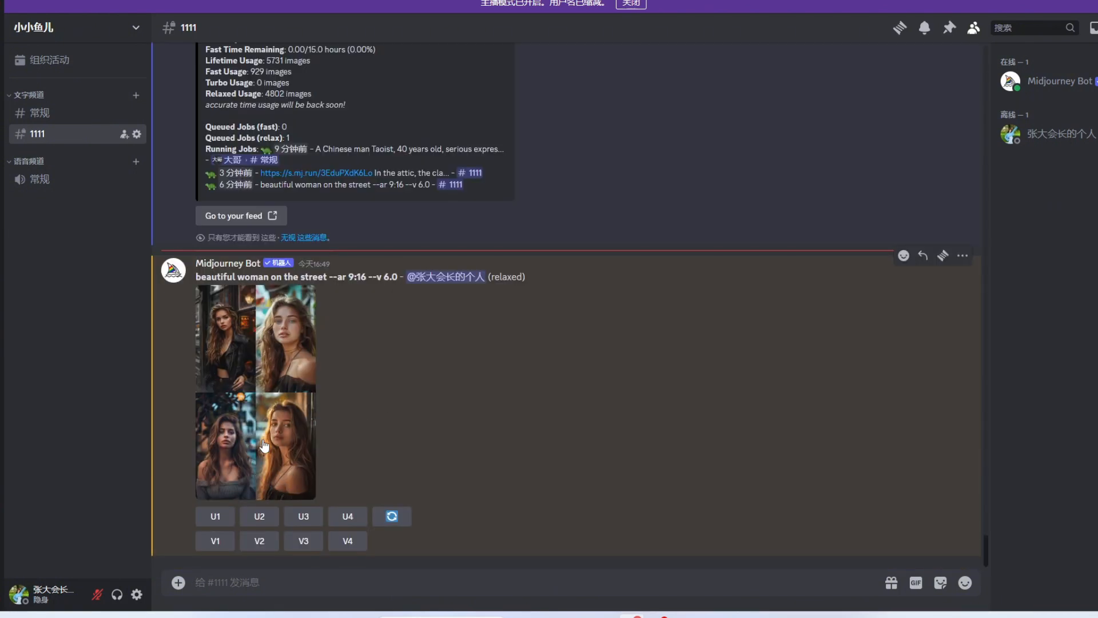
Step: View the 9:16 street woman grid and the attic classical beauty grid enlarged, and open the picture in the browser
{"action": "left_click", "coordinate": [264, 390]}
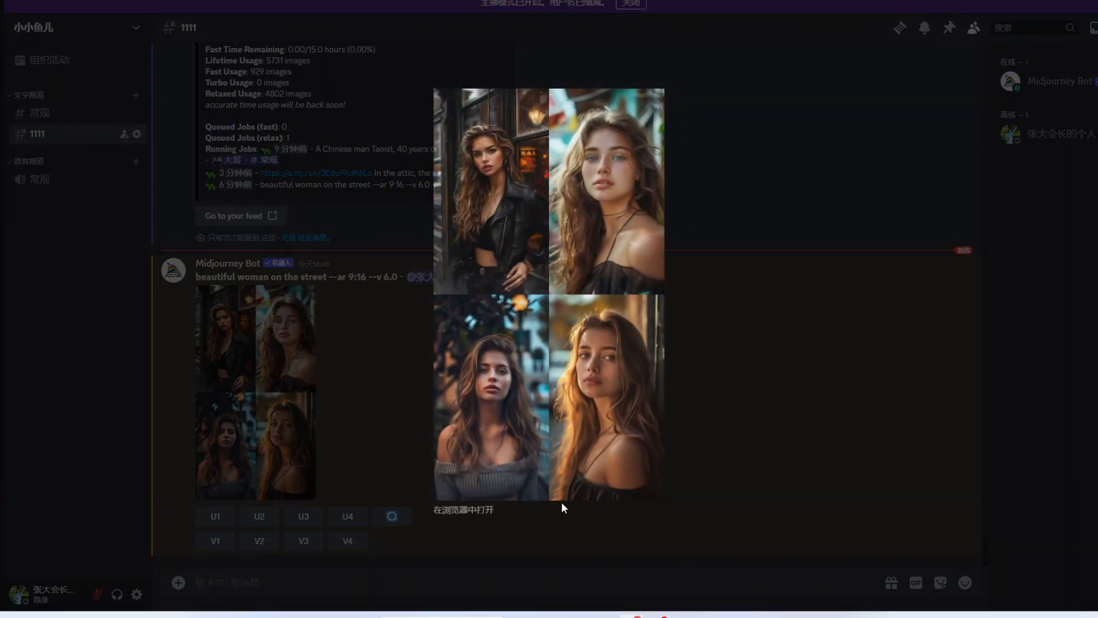
{"action": "left_click", "coordinate": [779, 426]}
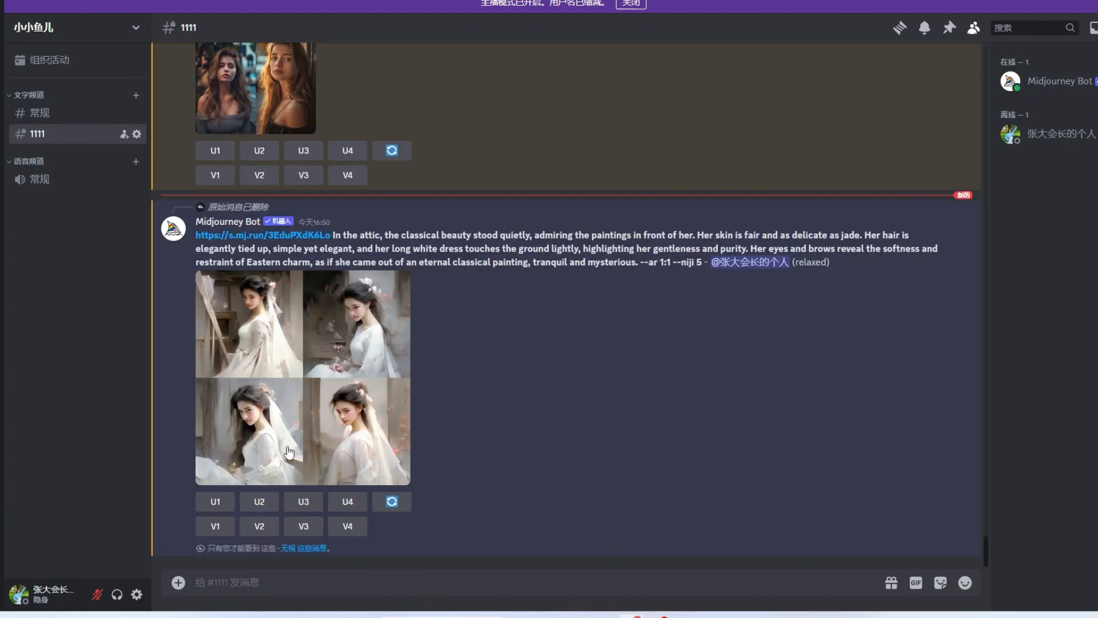
{"action": "left_click", "coordinate": [315, 436]}
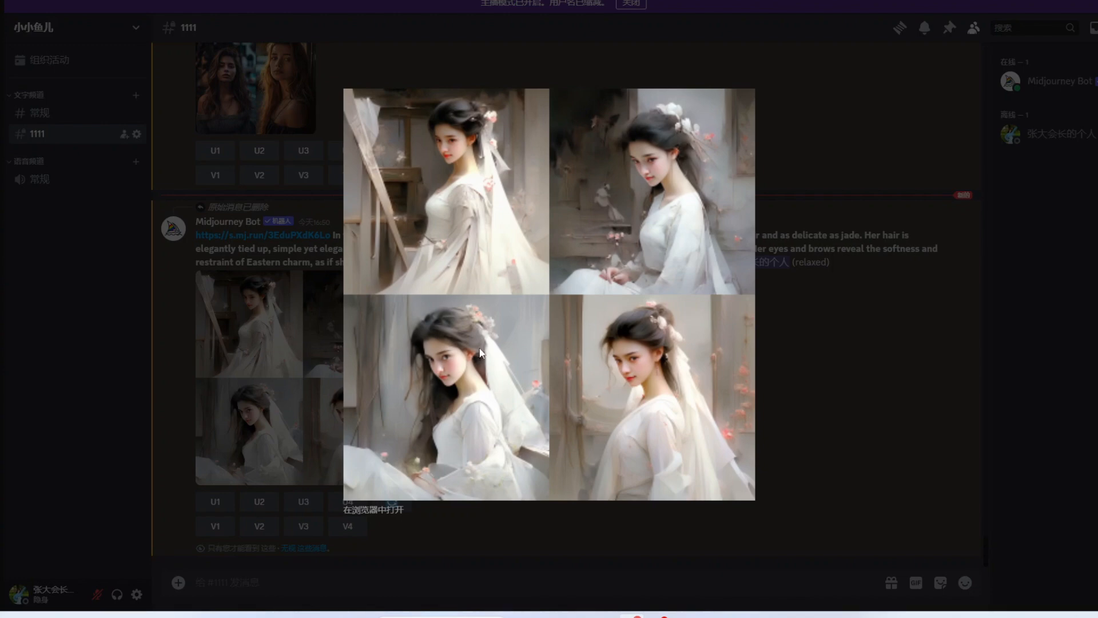
{"action": "left_click", "coordinate": [376, 509]}
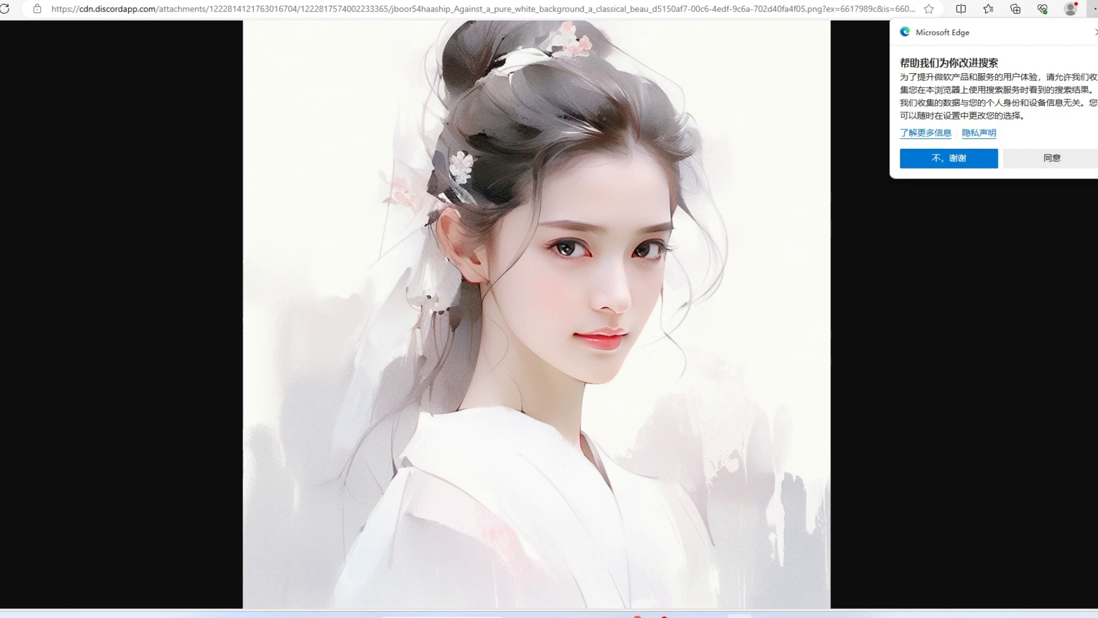
Step: Return to Discord and bring up the list of Midjourney Bot slash commands
{"action": "left_click", "coordinate": [632, 616]}
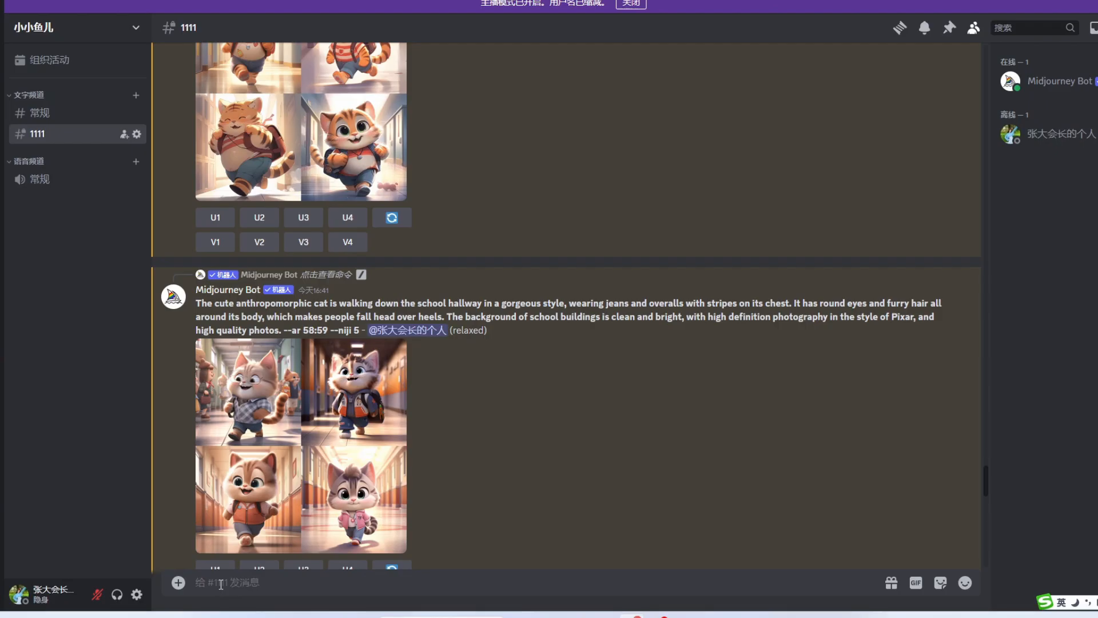
{"action": "type", "text": "/"}
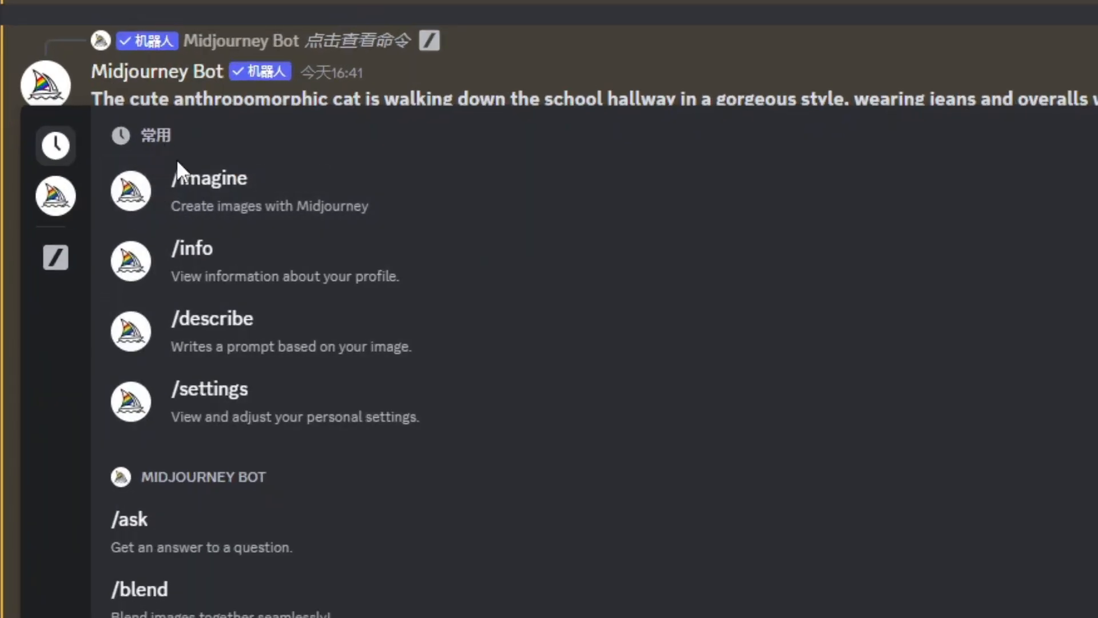
Step: Start an /imagine prompt with the copied image link of the white-background classical beauty portrait (Image #2)
{"action": "key", "text": "Return"}
{"action": "scroll", "coordinate": [723, 280], "scroll_direction": "up", "scroll_amount": 15}
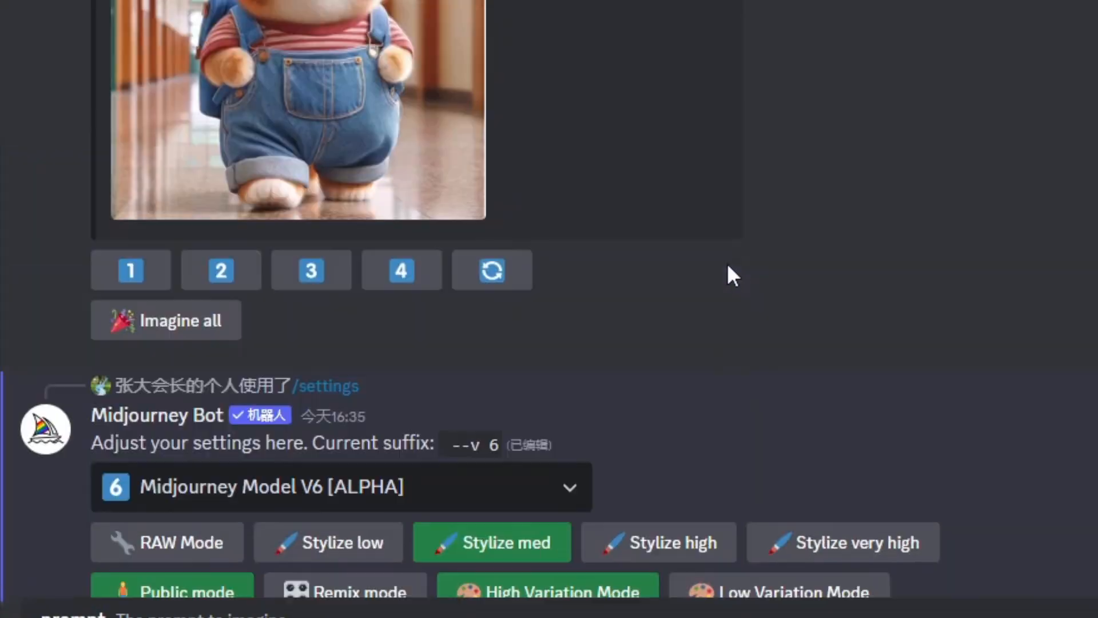
{"action": "scroll", "coordinate": [723, 262], "scroll_direction": "down", "scroll_amount": 15}
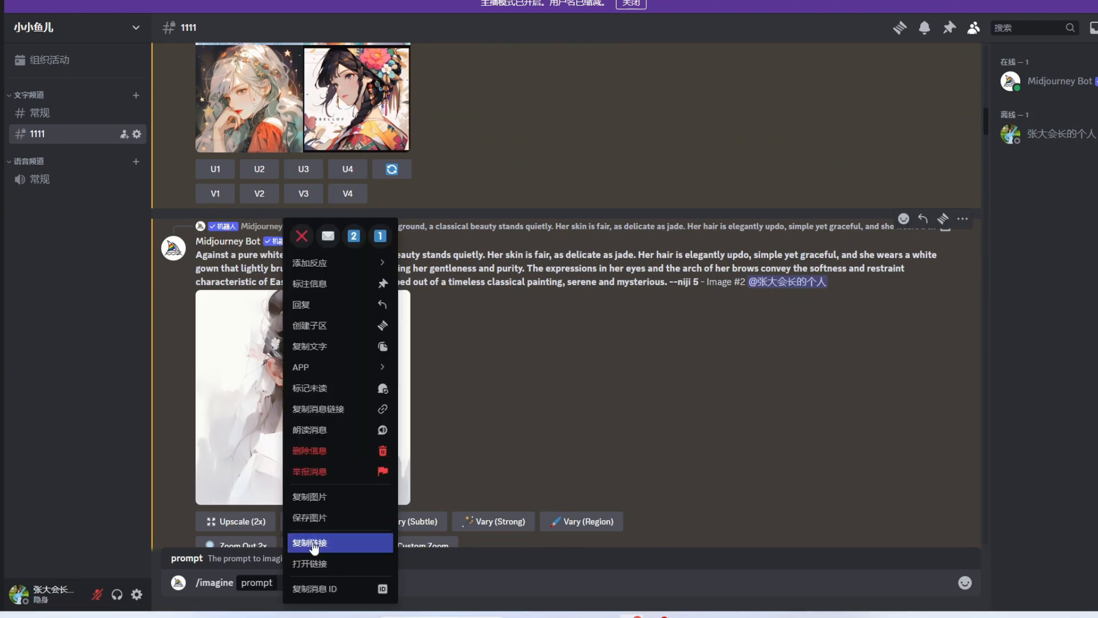
{"action": "right_click", "coordinate": [276, 599]}
{"action": "key", "text": "Escape"}
{"action": "left_click", "coordinate": [281, 581]}
{"action": "key", "text": "ctrl+v"}
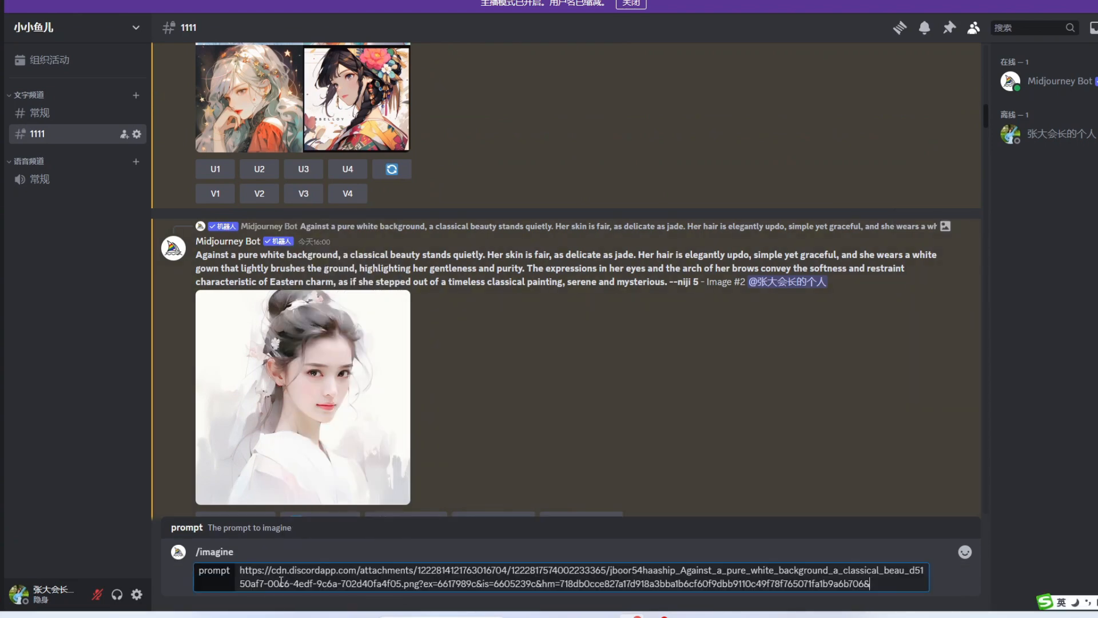
Step: In Google Translate, replace the source with the English attic-beauty text, translate it to Chinese and back to English, and copy the translation
{"action": "scroll", "coordinate": [320, 197], "scroll_direction": "down", "scroll_amount": 15}
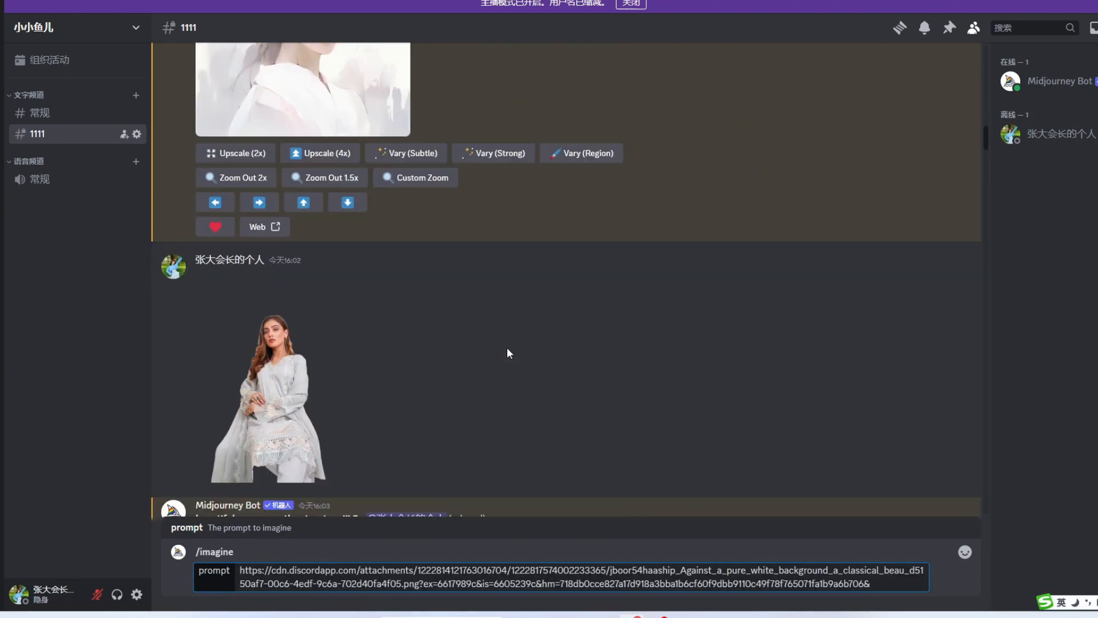
{"action": "left_click_drag", "start_coordinate": [333, 182], "coordinate": [639, 210]}
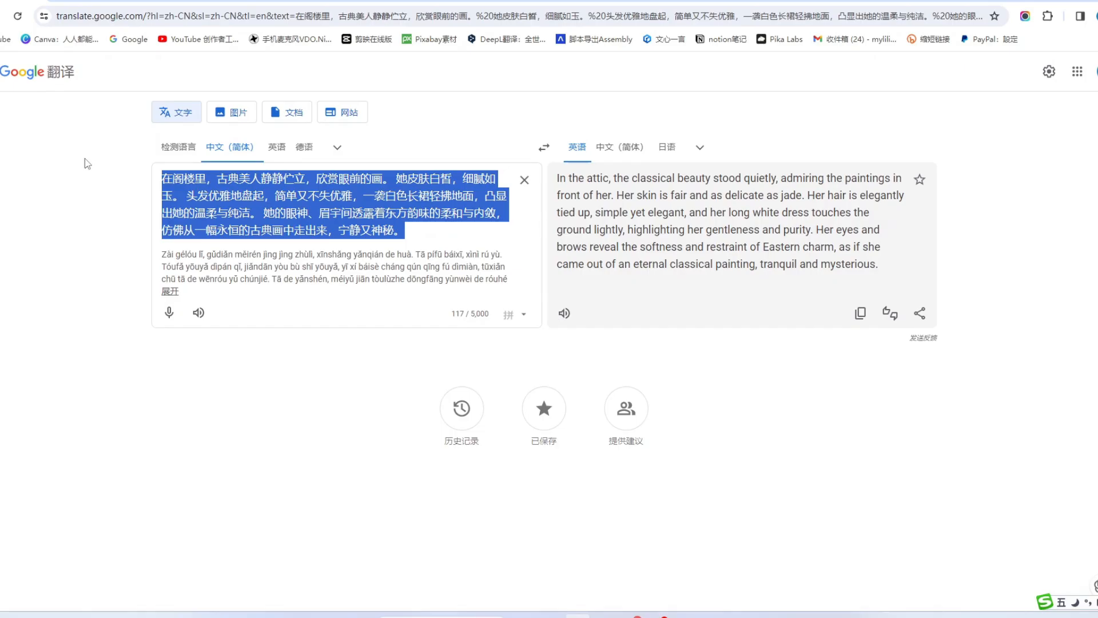
{"action": "type", "text": "In the attic, the classical beauty stood quietly, admiring the paintings in front of her. Her skin is fair and as delicate as jade. Her hair is elegantly tied up, simple yet elegant, and her long white dress touches the ground lightly, highlighting her gentleness and purity. Her eyes and brows reveal the softness and restraint of Eastern charm, as if she came out of an eternal classical painting, tranquil and mysterious."}
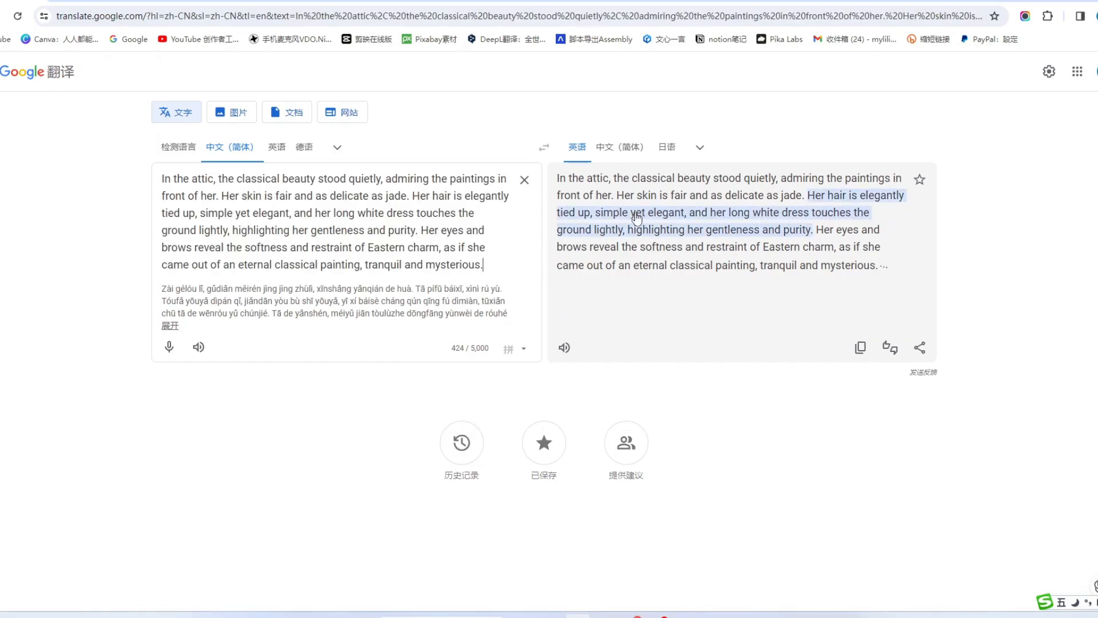
{"action": "left_click", "coordinate": [619, 147]}
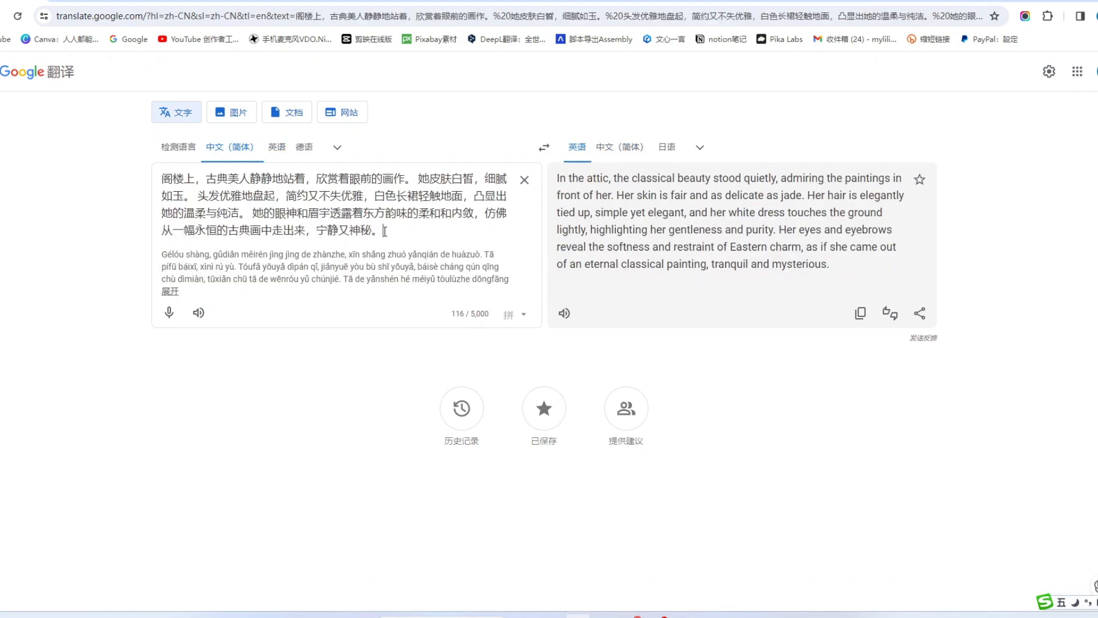
{"action": "left_click", "coordinate": [860, 312]}
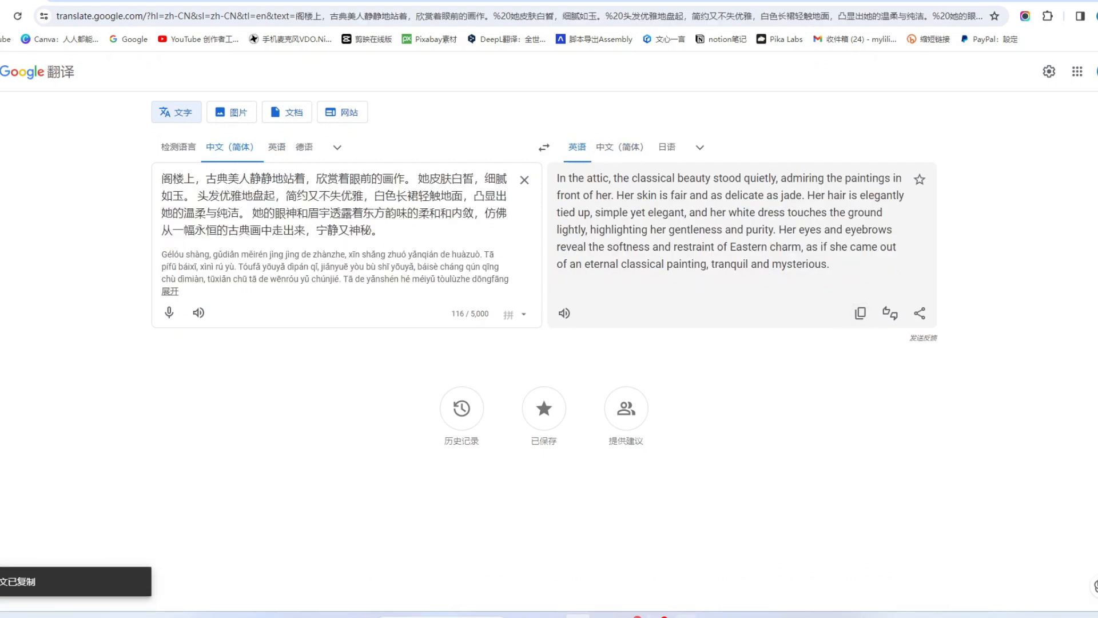
Step: Back in Discord, add the copied translation after the image link, followed by "--ar 1:1 --niji 5" copied from the attic beauty result
{"action": "left_click", "coordinate": [632, 617]}
{"action": "left_click", "coordinate": [879, 584]}
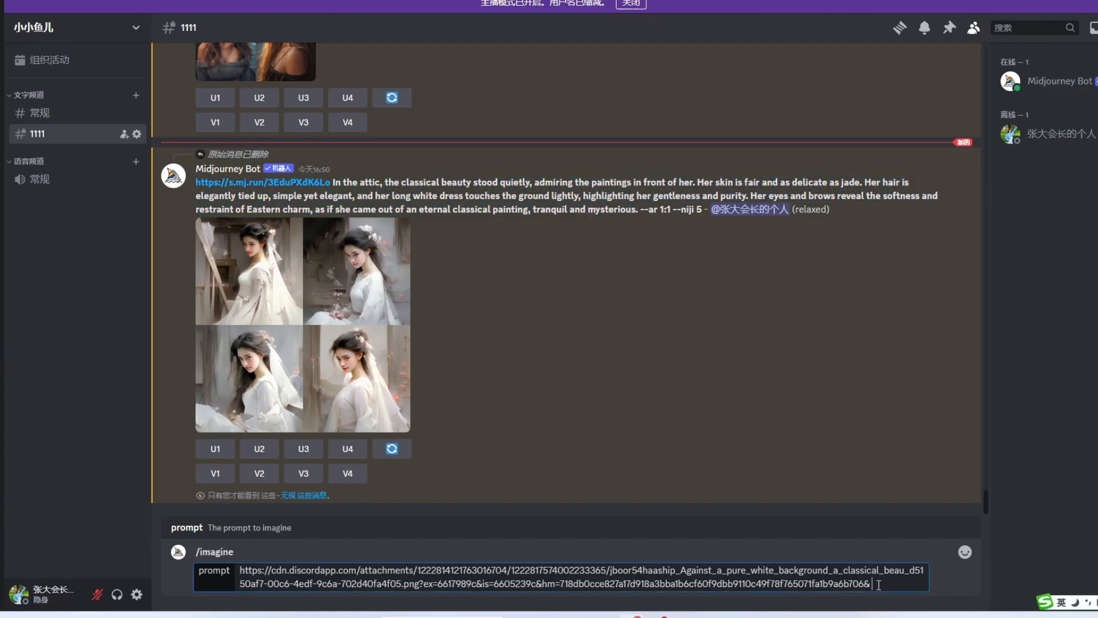
{"action": "key", "text": "ctrl+v"}
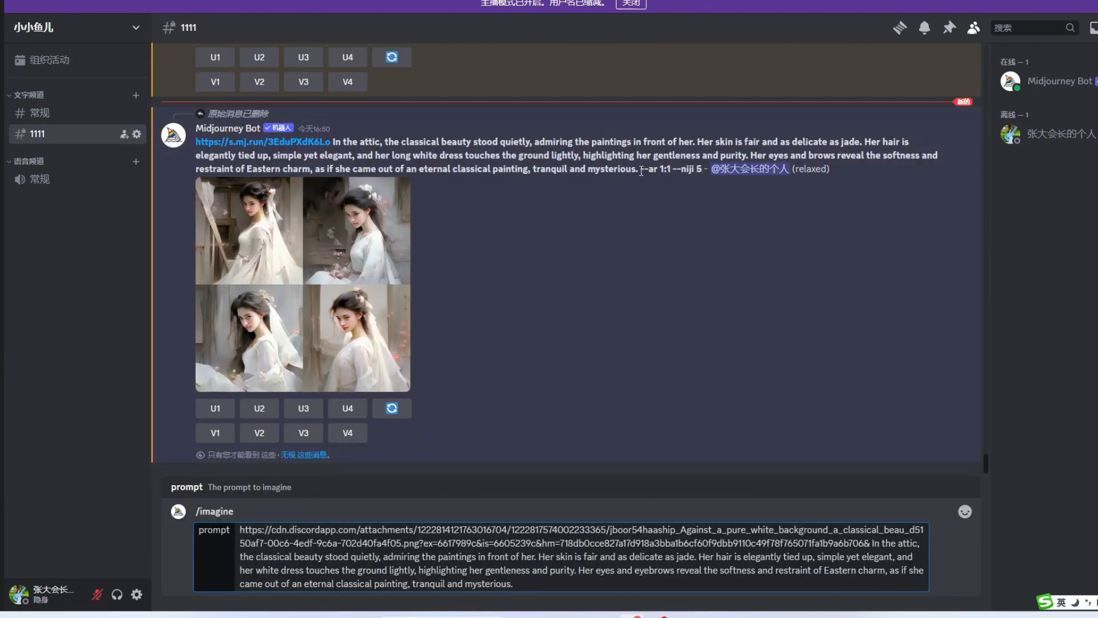
{"action": "left_click_drag", "start_coordinate": [641, 168], "coordinate": [704, 171]}
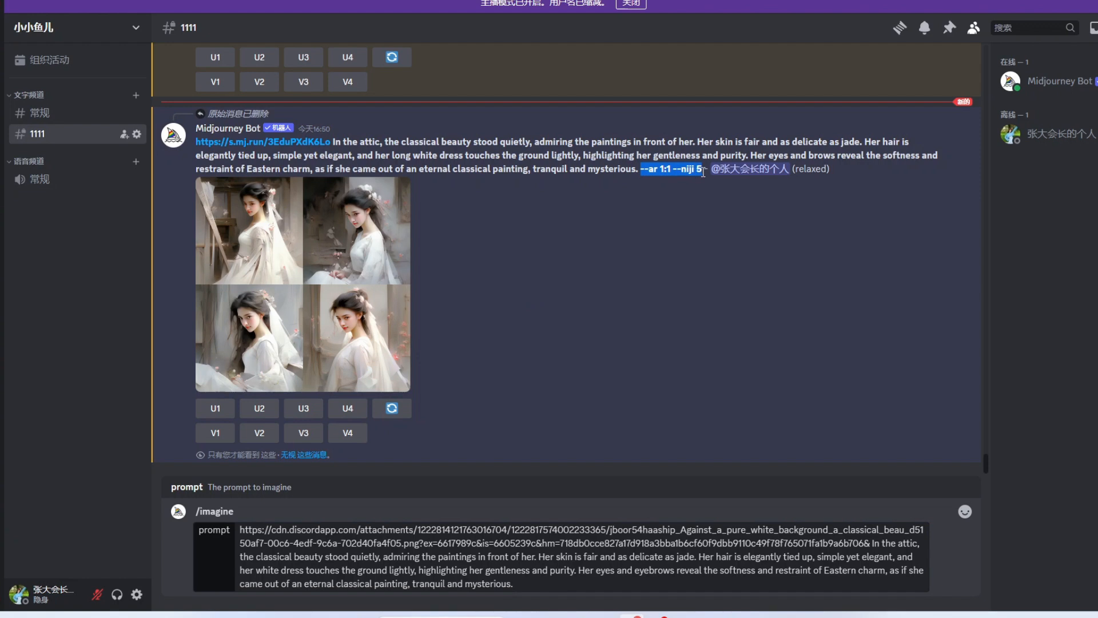
{"action": "key", "text": "ctrl+c"}
{"action": "key", "text": "ctrl+v"}
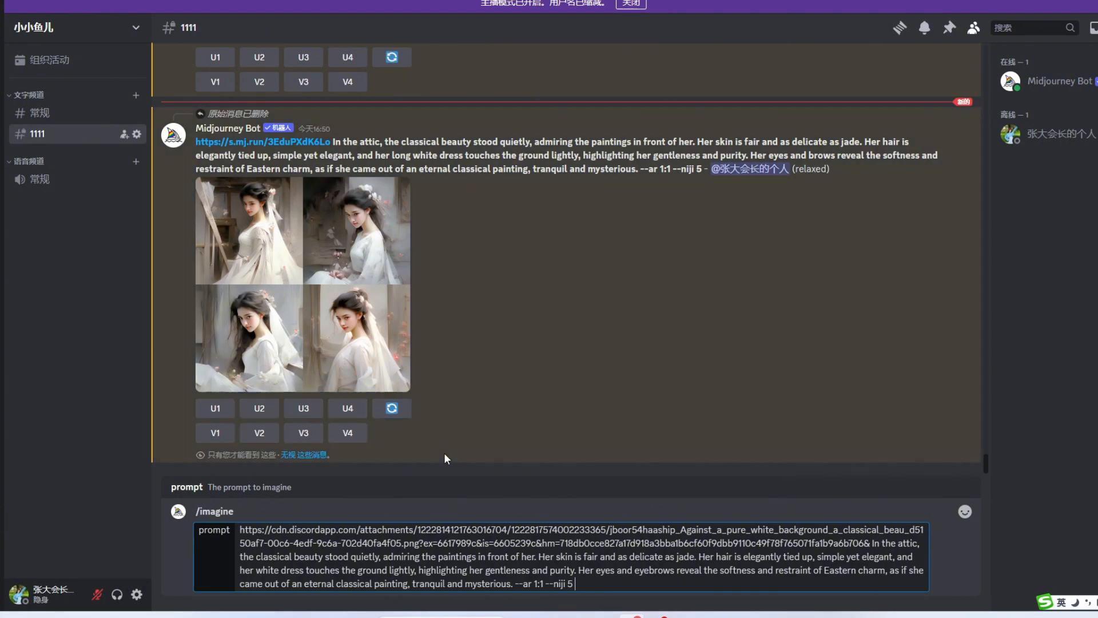
Step: Add the image weight parameter --iw 2 to the end of the imagine prompt and submit it
{"action": "type", "text": "--iw "}
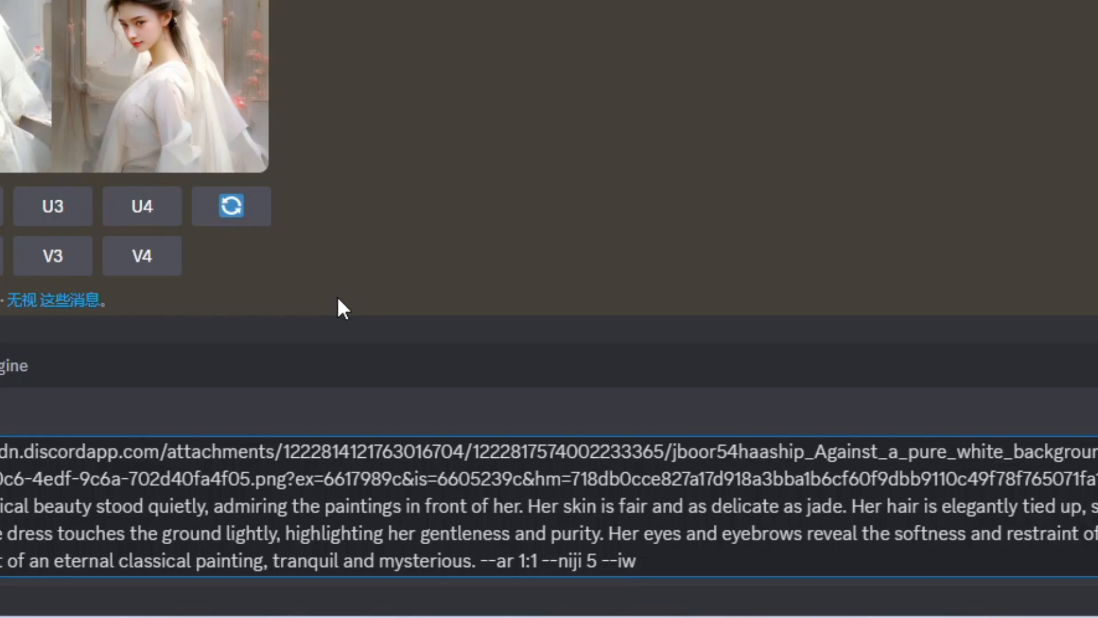
{"action": "type", "text": "2"}
{"action": "key", "text": "Return"}
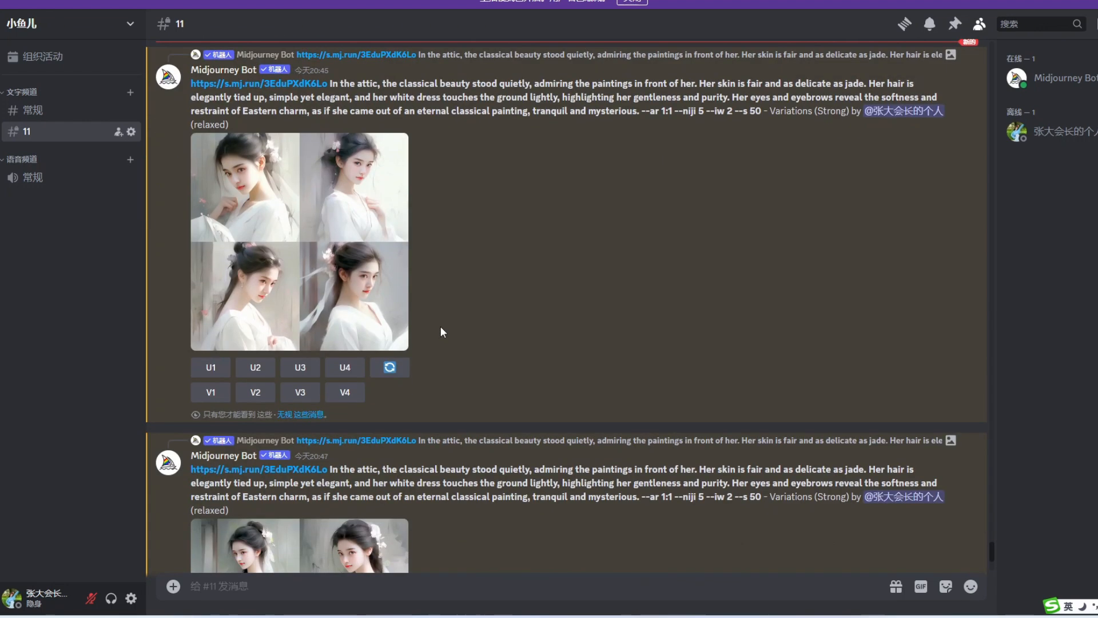
Step: Examine the two Variations (Strong) image grids, enlarging the first one and viewing it full size in the browser
{"action": "scroll", "coordinate": [311, 252], "scroll_direction": "down", "scroll_amount": 4}
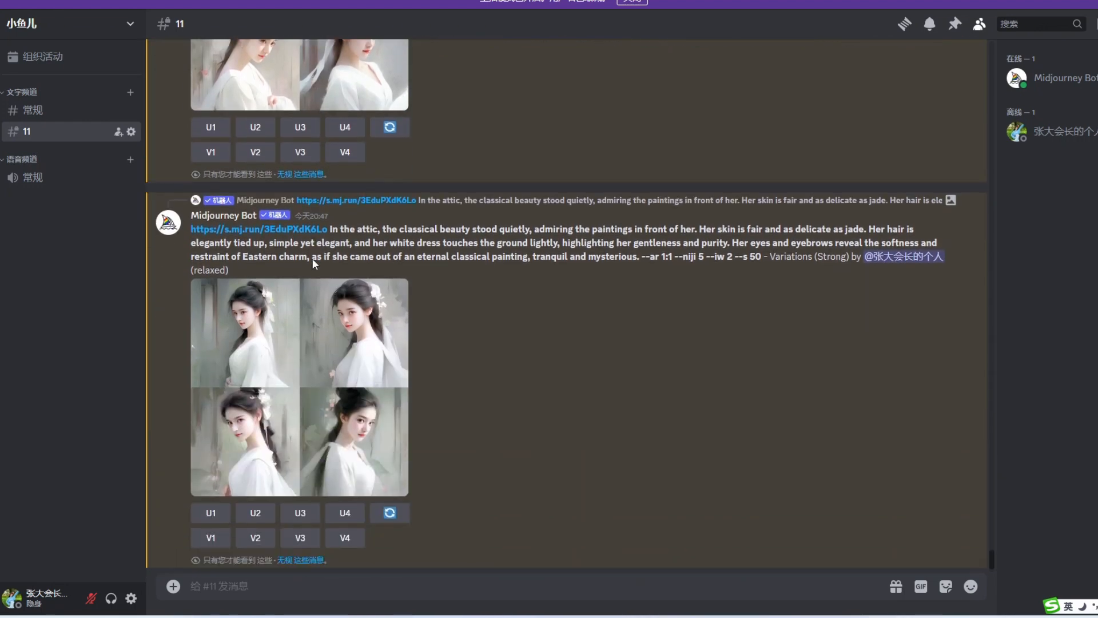
{"action": "scroll", "coordinate": [424, 364], "scroll_direction": "up", "scroll_amount": 6}
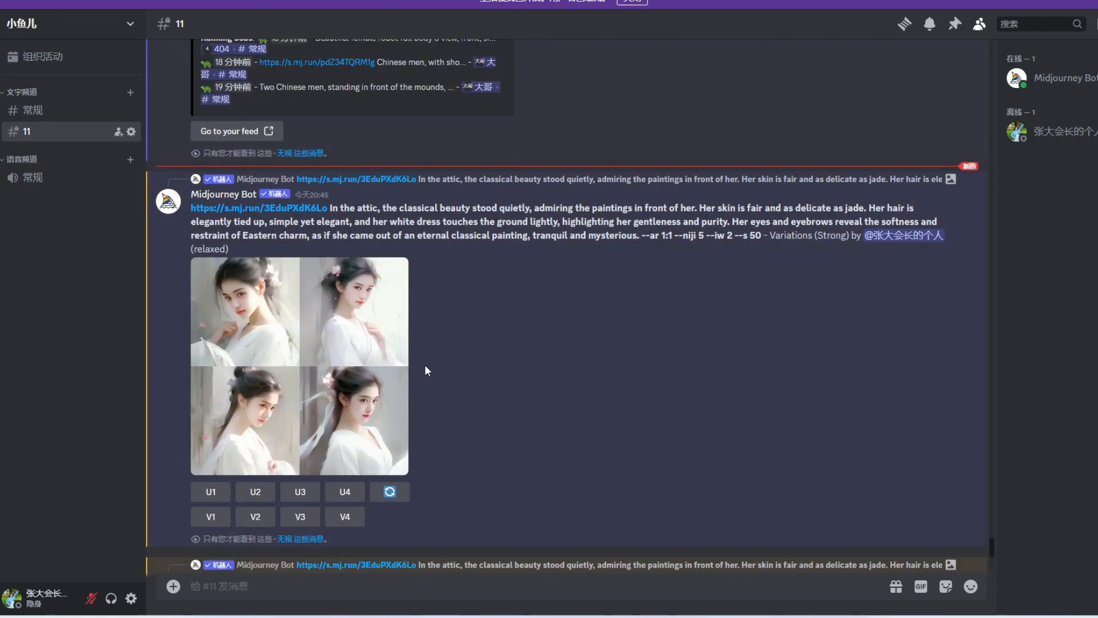
{"action": "left_click", "coordinate": [319, 397]}
{"action": "left_click", "coordinate": [397, 518]}
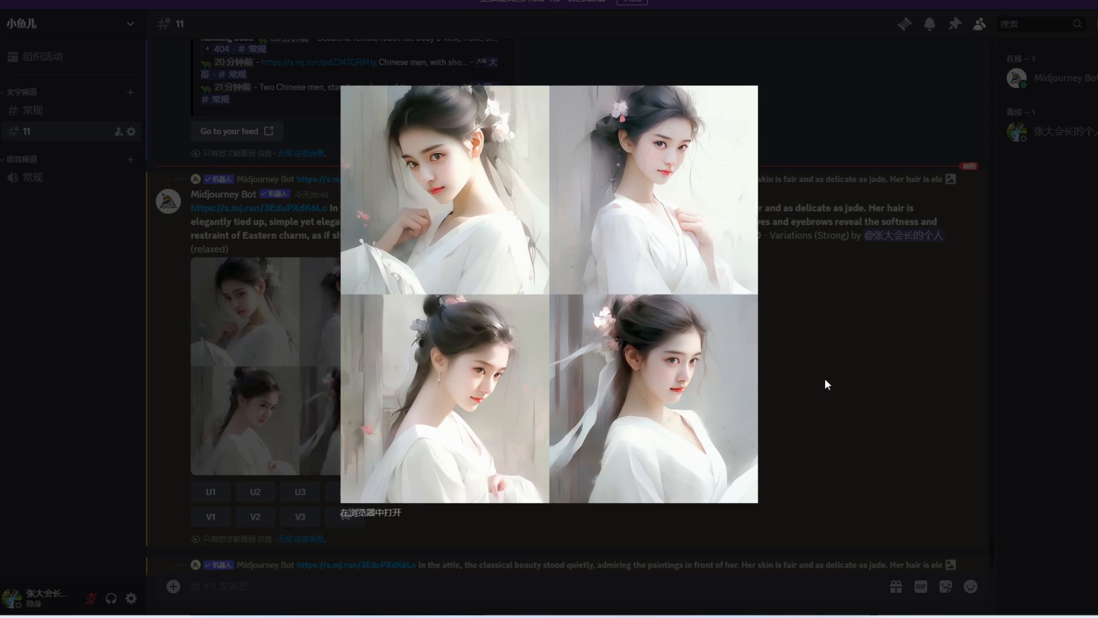
{"action": "left_click", "coordinate": [824, 379]}
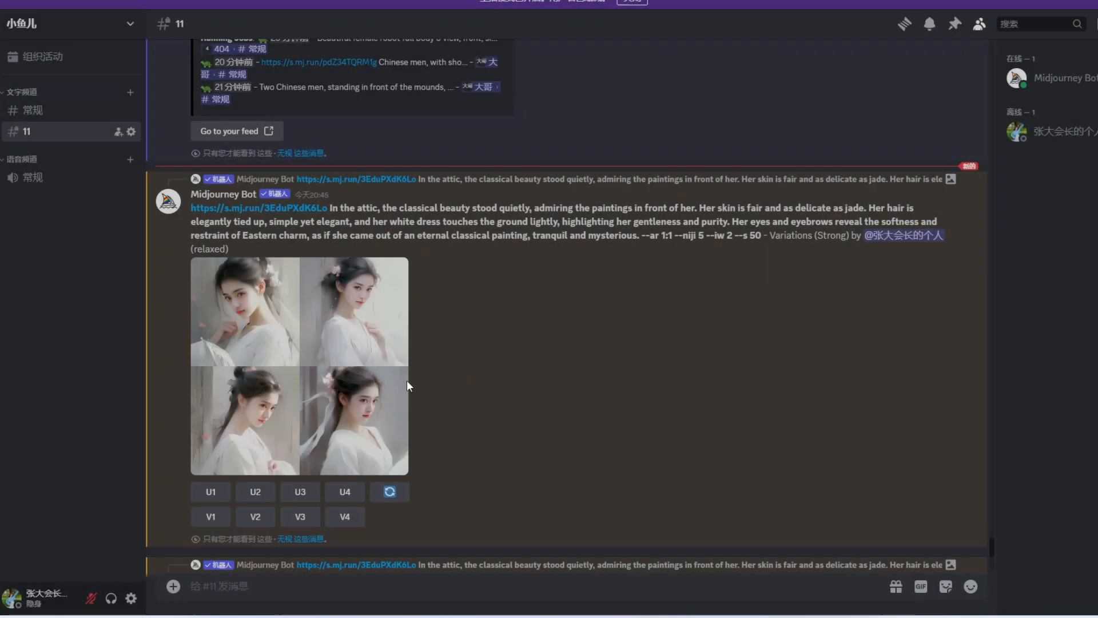
{"action": "scroll", "coordinate": [407, 379], "scroll_direction": "up", "scroll_amount": 5}
{"action": "scroll", "coordinate": [311, 393], "scroll_direction": "down", "scroll_amount": 3}
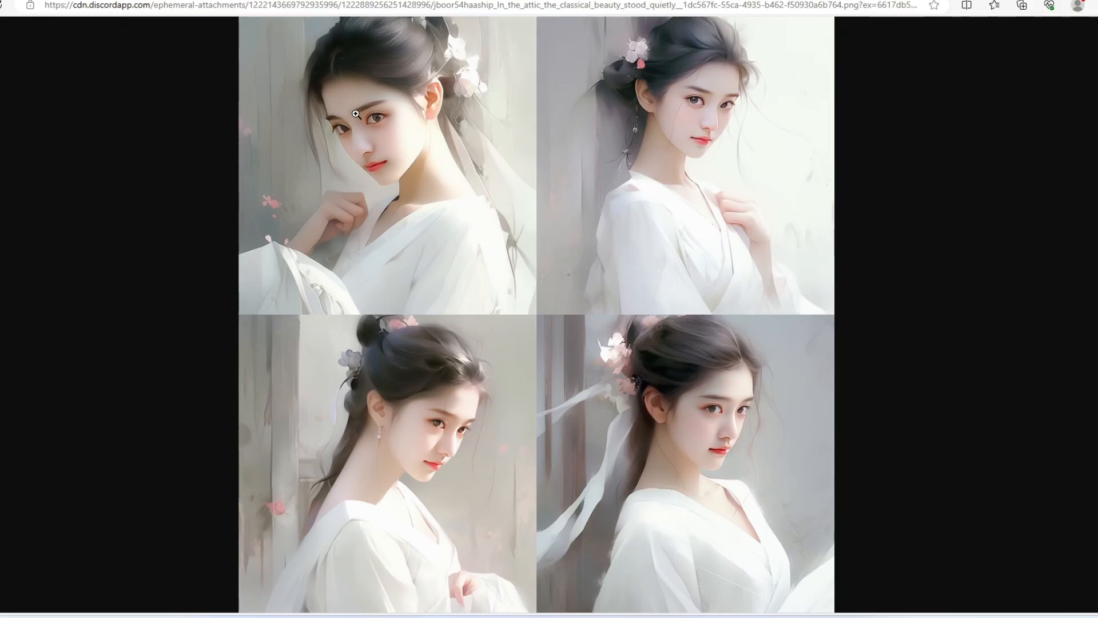
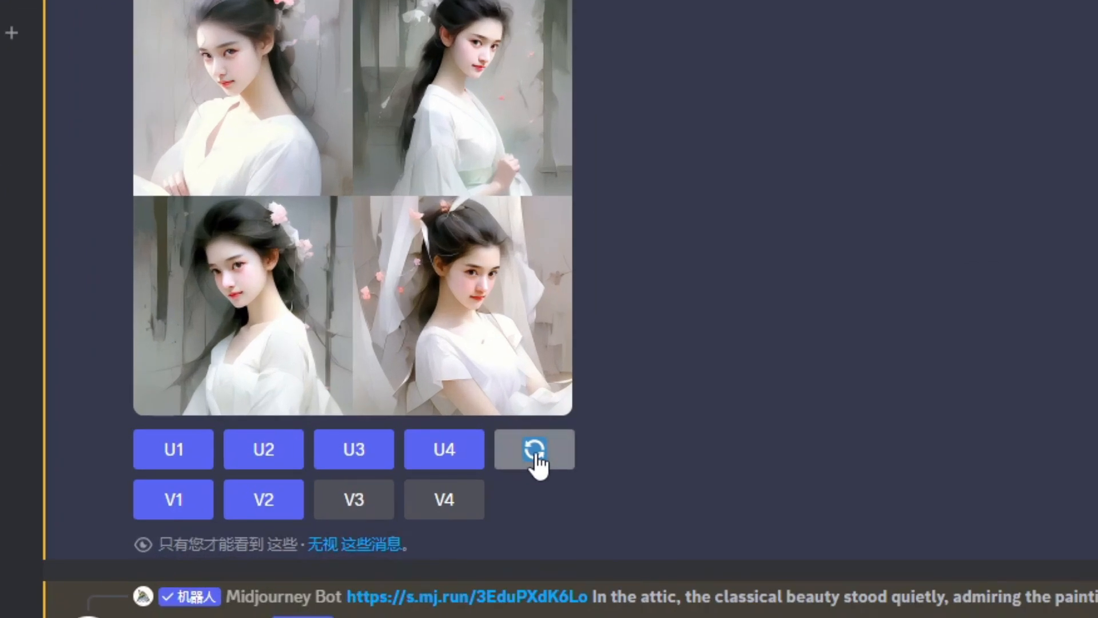
Step: Rerun the original --iw 2 --s 50 prompt for a new grid and go to the new result
{"action": "left_click", "coordinate": [535, 455]}
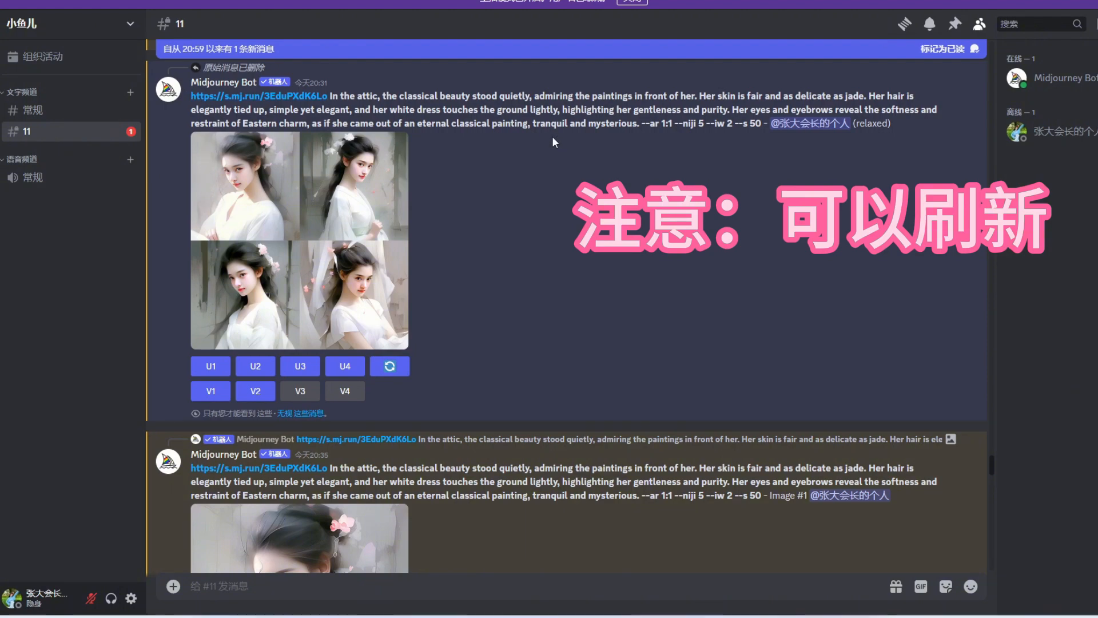
{"action": "scroll", "coordinate": [462, 382], "scroll_direction": "down", "scroll_amount": 15}
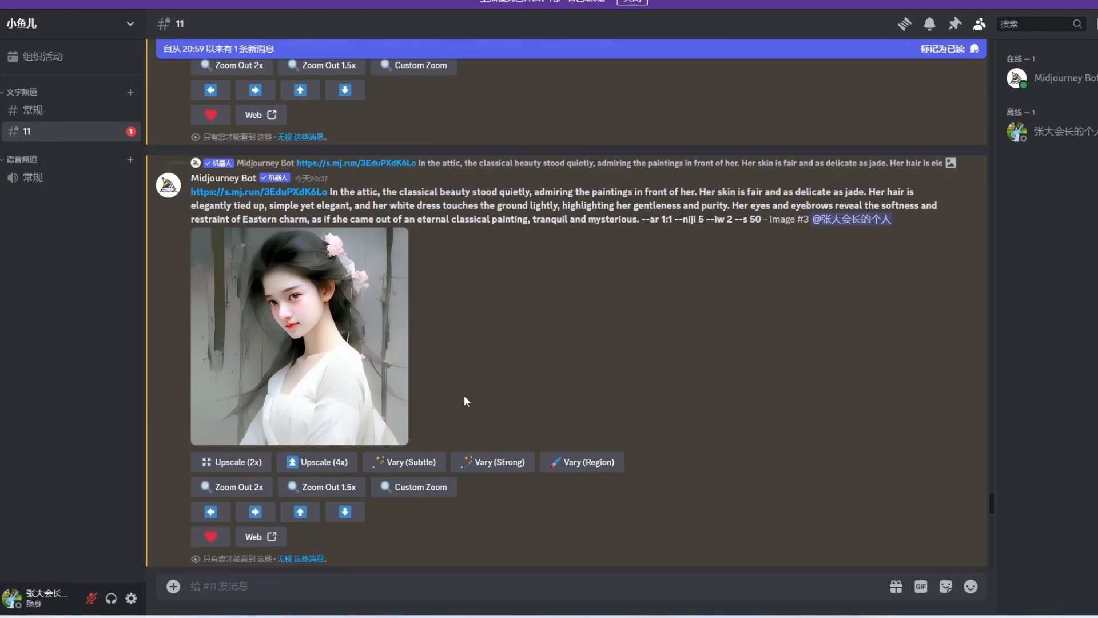
{"action": "scroll", "coordinate": [464, 397], "scroll_direction": "down", "scroll_amount": 9}
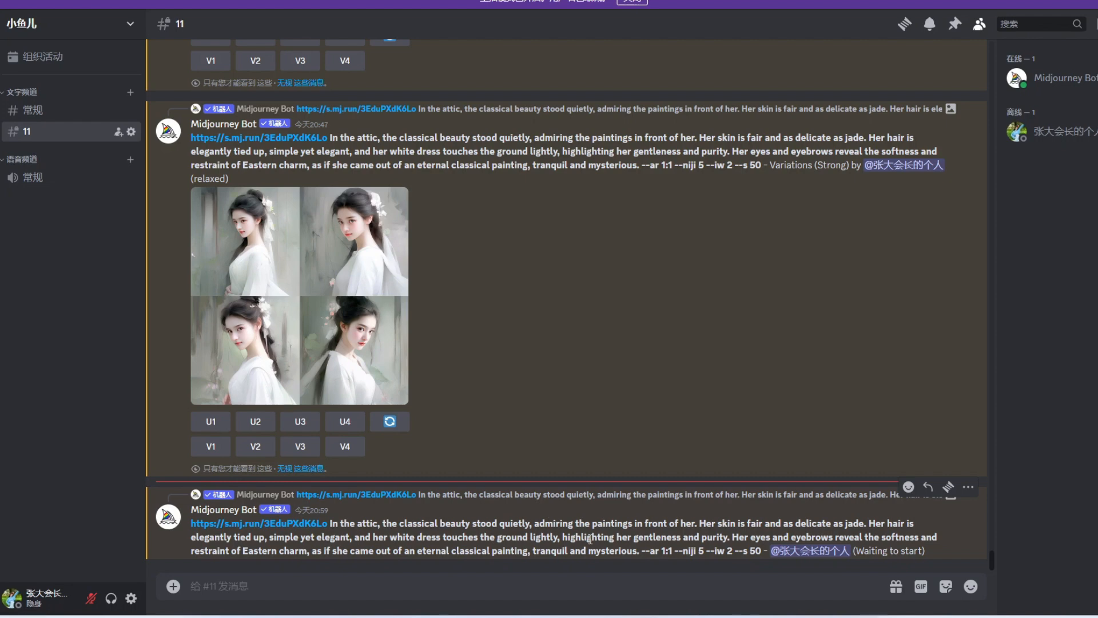
{"action": "scroll", "coordinate": [485, 371], "scroll_direction": "up", "scroll_amount": 10}
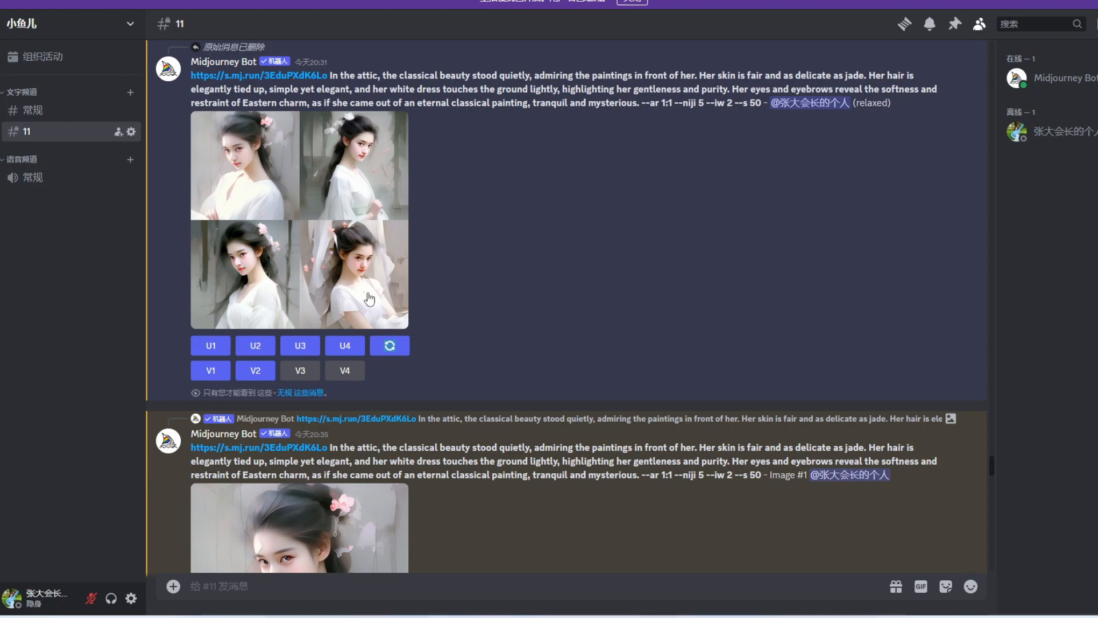
{"action": "scroll", "coordinate": [529, 418], "scroll_direction": "down", "scroll_amount": 10}
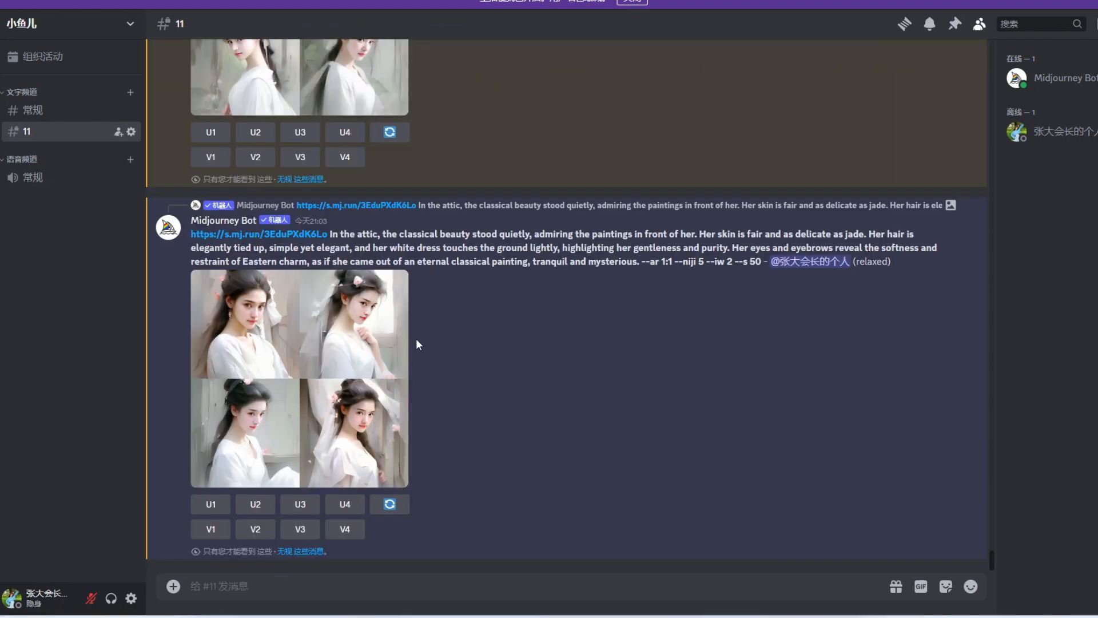
Step: Compare the rerun grid with the original one by enlarging each, and open the original in the browser
{"action": "left_click", "coordinate": [277, 402]}
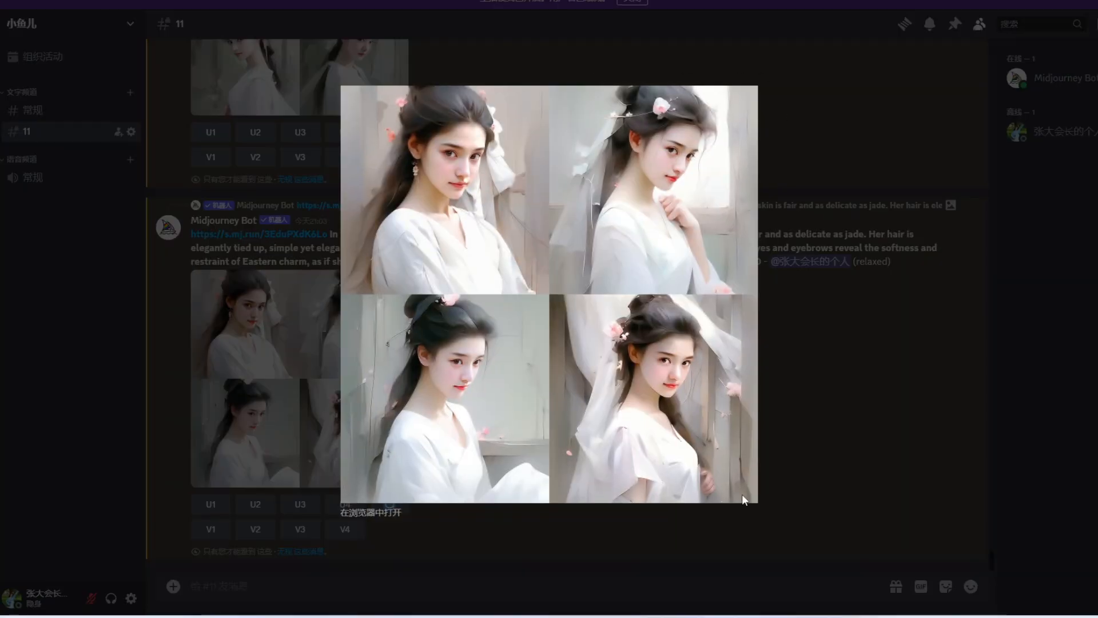
{"action": "left_click", "coordinate": [798, 427]}
{"action": "left_click", "coordinate": [440, 417]}
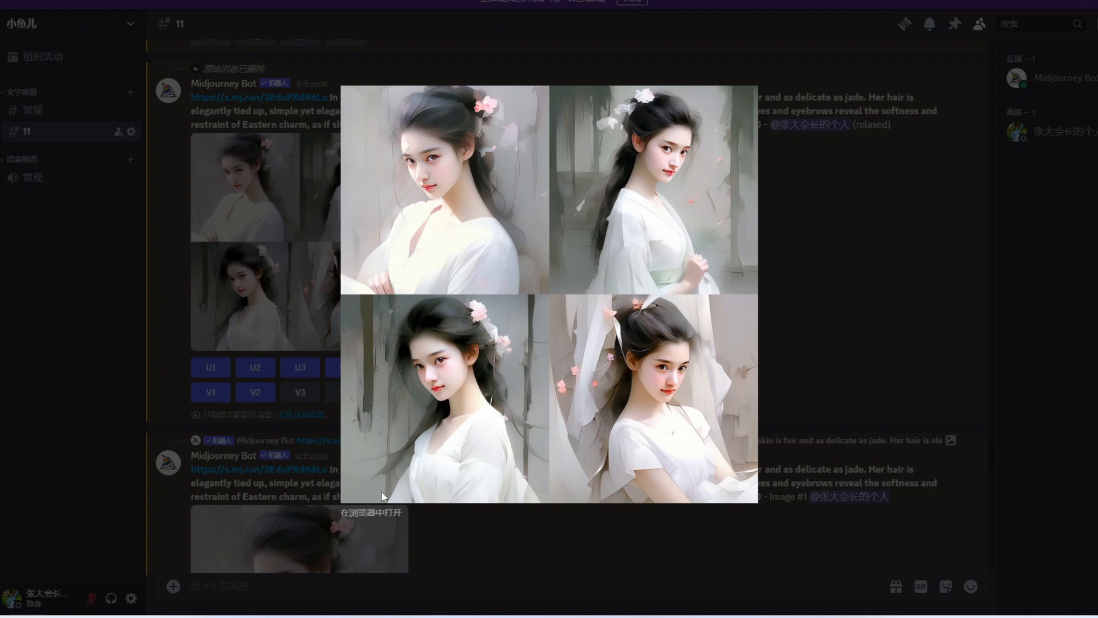
{"action": "left_click", "coordinate": [370, 512]}
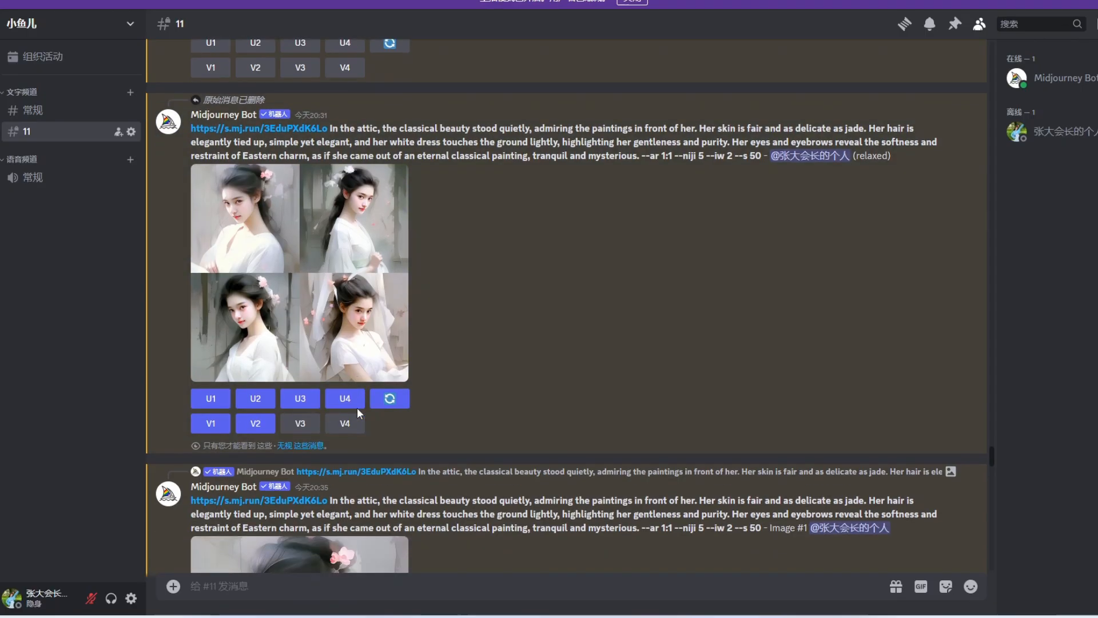
Step: Upscale Image #1 of the original grid by 2x
{"action": "scroll", "coordinate": [357, 407], "scroll_direction": "down", "scroll_amount": 2}
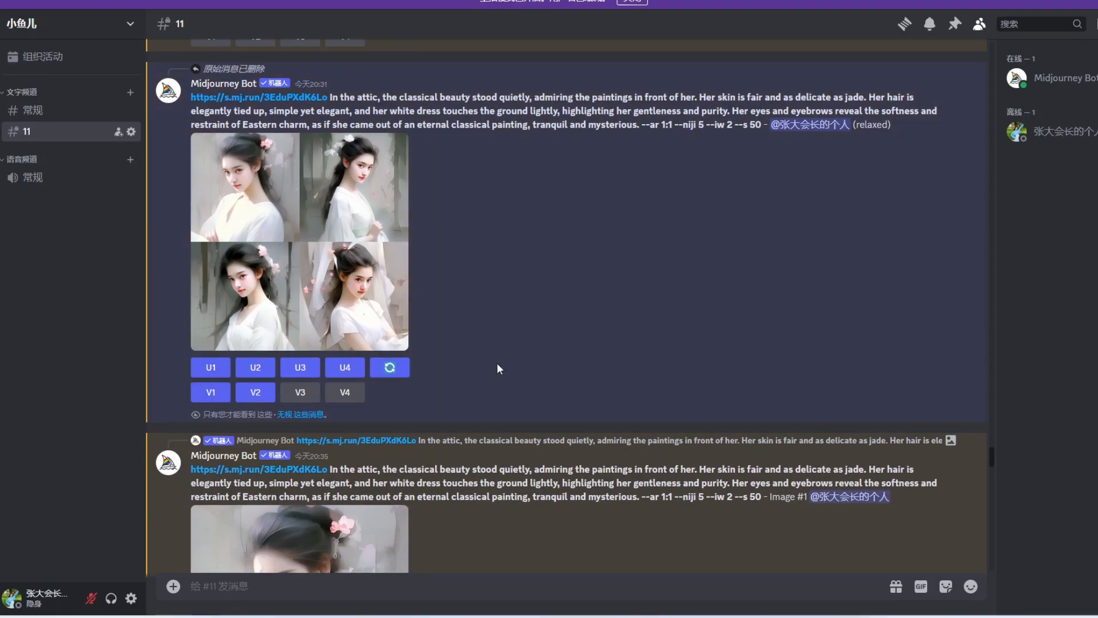
{"action": "scroll", "coordinate": [497, 362], "scroll_direction": "down", "scroll_amount": 5}
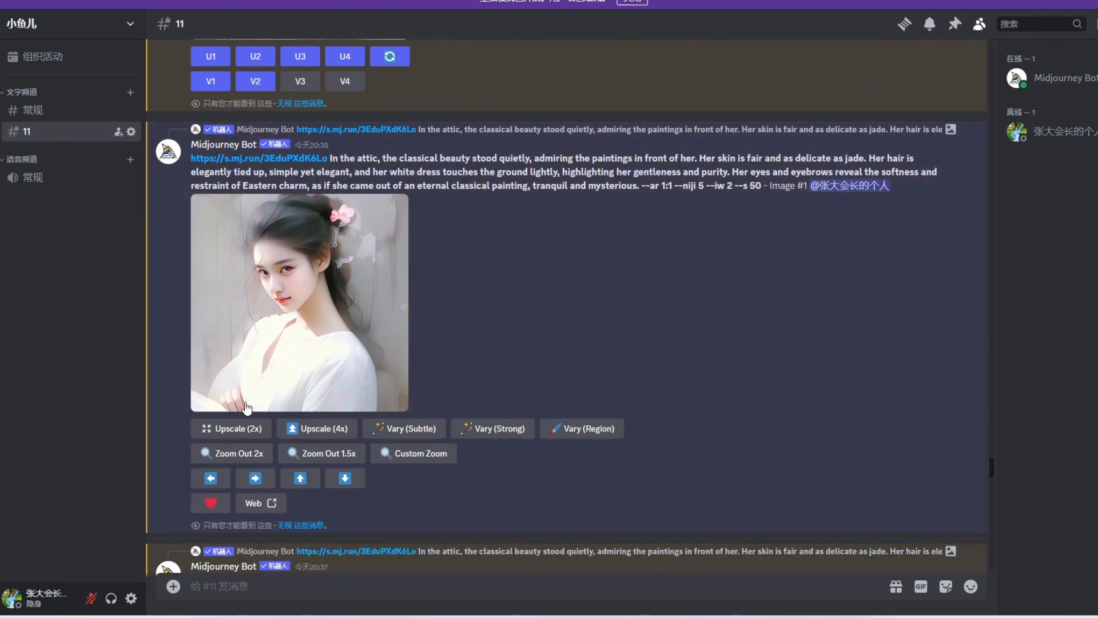
{"action": "scroll", "coordinate": [208, 503], "scroll_direction": "down", "scroll_amount": 3}
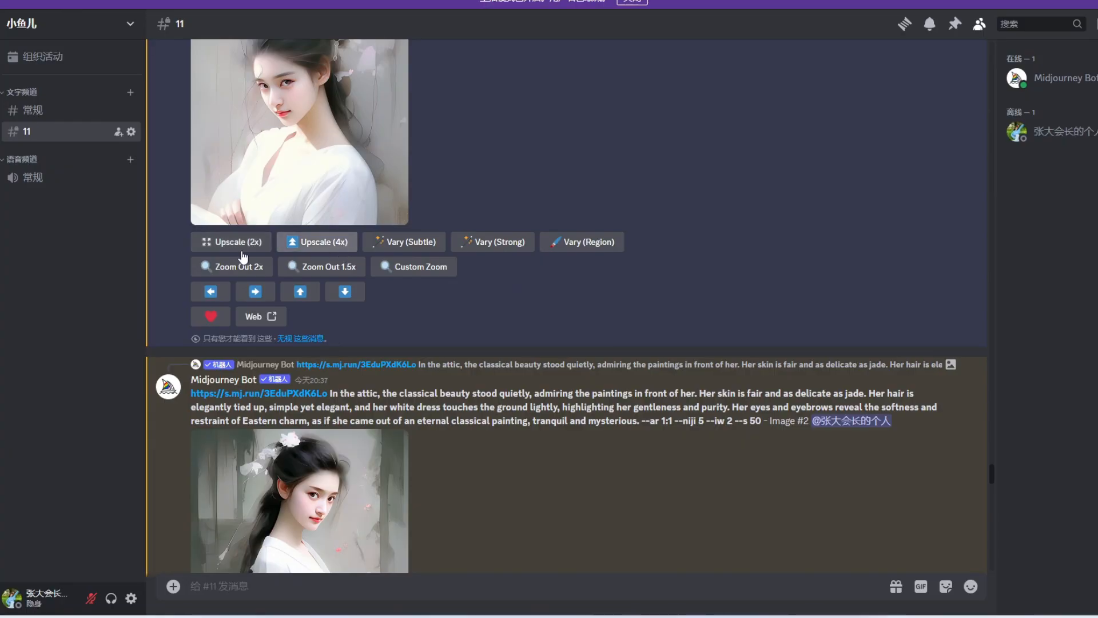
{"action": "left_click", "coordinate": [235, 243]}
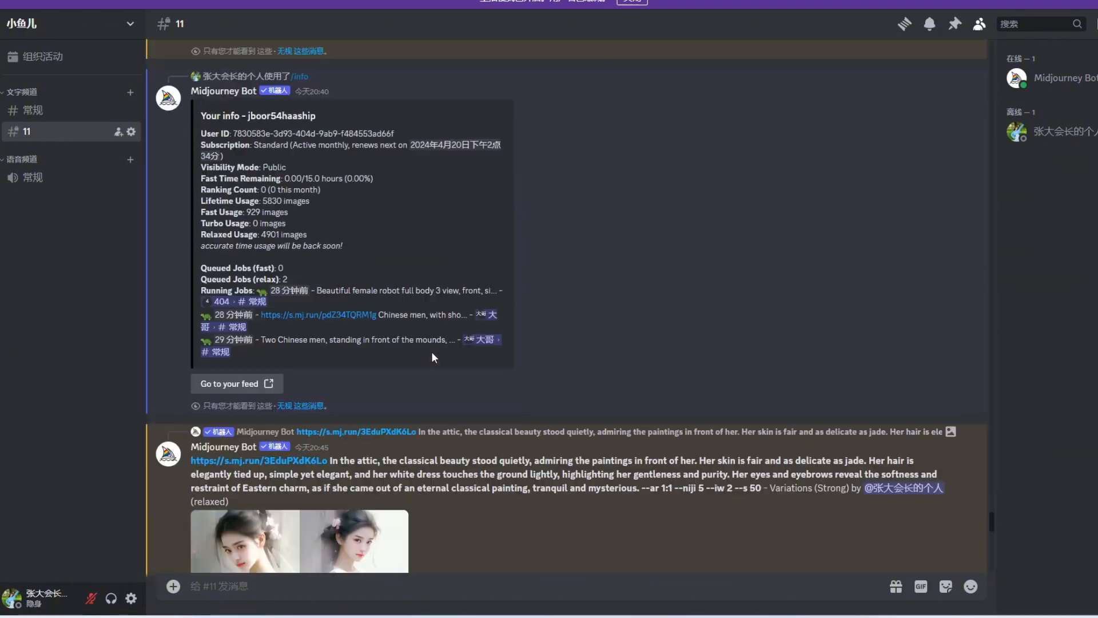
Step: Inspect the upscaled portrait at full size in the browser, and return to the Discord channel
{"action": "scroll", "coordinate": [431, 351], "scroll_direction": "up", "scroll_amount": 5}
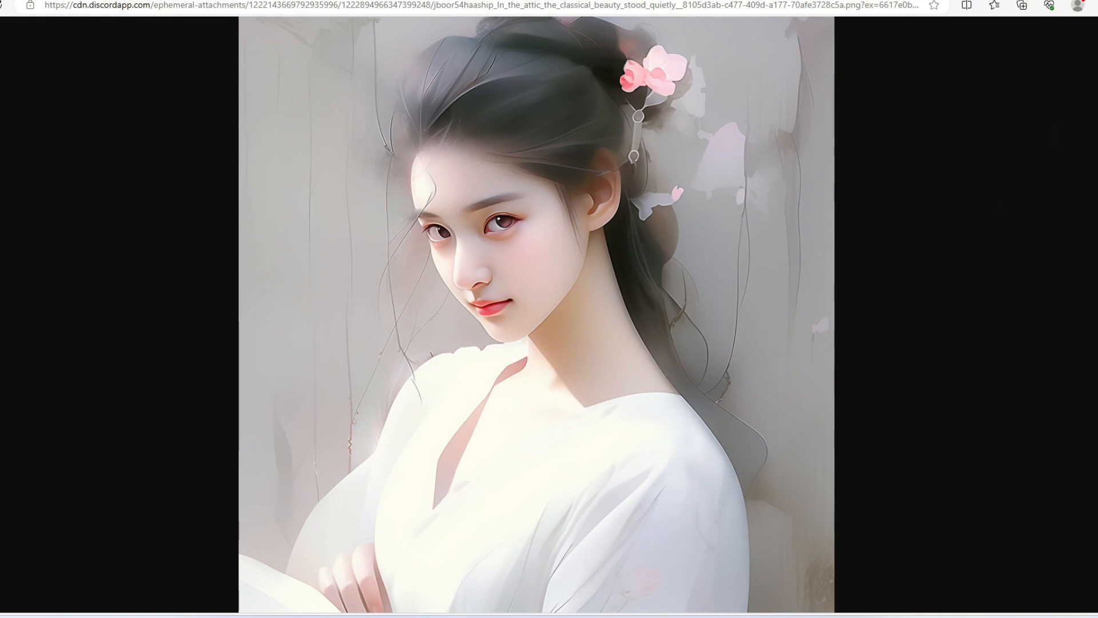
{"action": "left_click", "coordinate": [1068, 2]}
{"action": "left_click", "coordinate": [801, 340]}
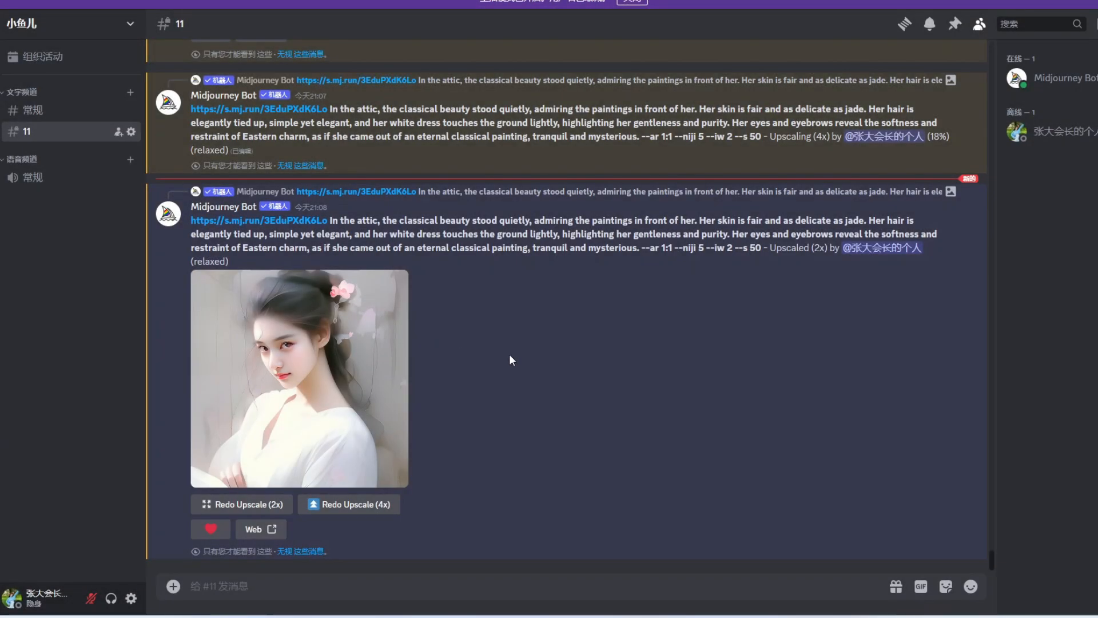
Step: Generate Vary (Subtle) variations of Image #1 and look through the channel's other single portraits
{"action": "scroll", "coordinate": [485, 348], "scroll_direction": "up", "scroll_amount": 12}
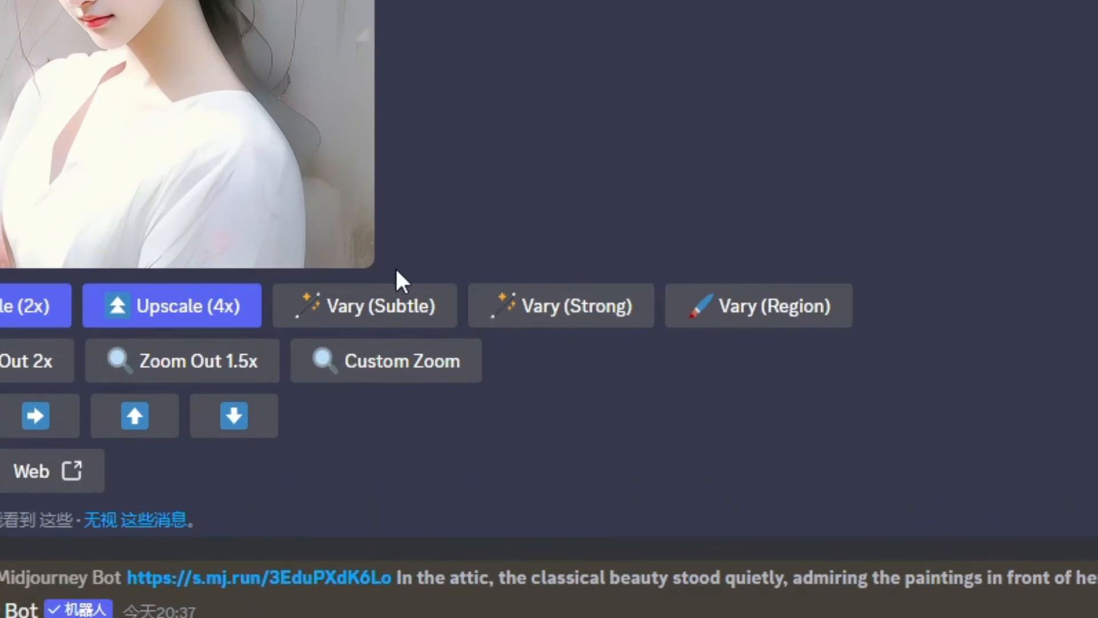
{"action": "left_click", "coordinate": [538, 307]}
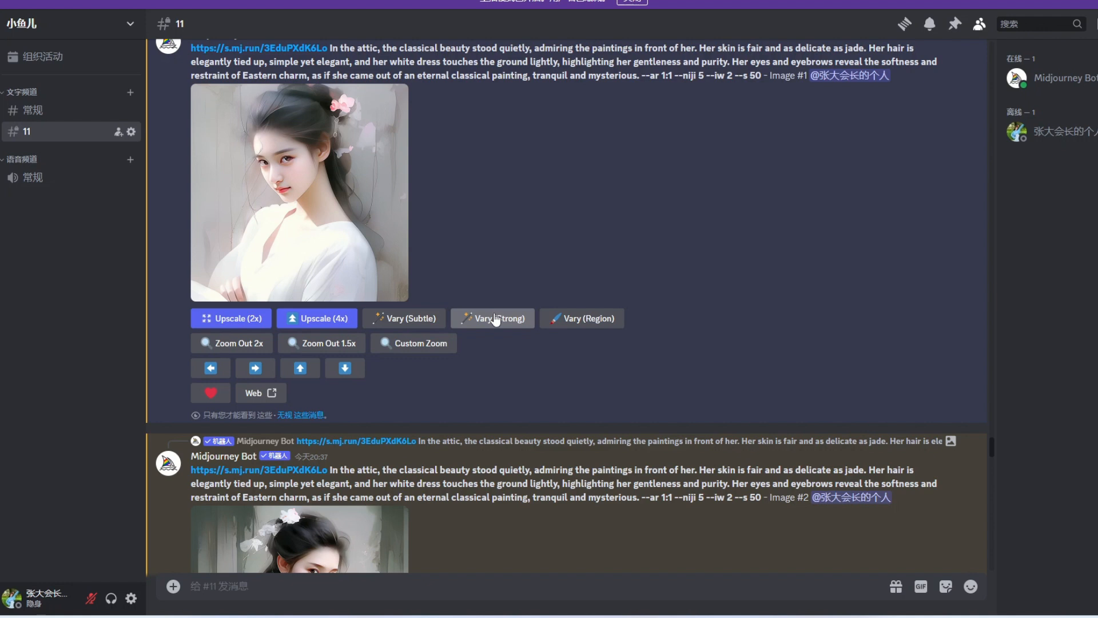
{"action": "left_click", "coordinate": [405, 320]}
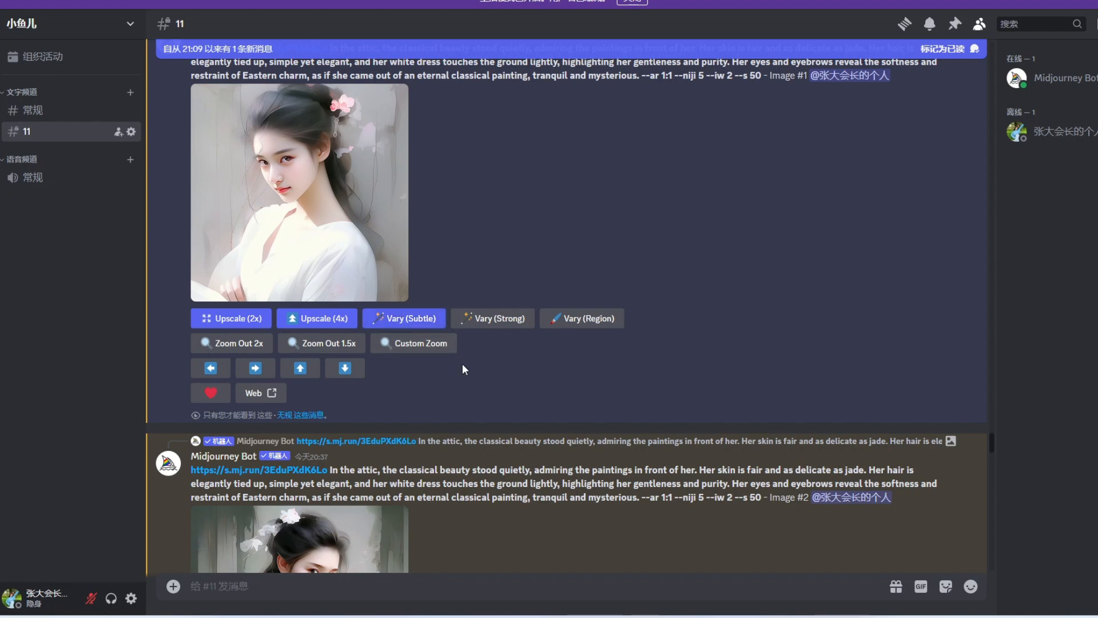
{"action": "scroll", "coordinate": [464, 376], "scroll_direction": "down", "scroll_amount": 20}
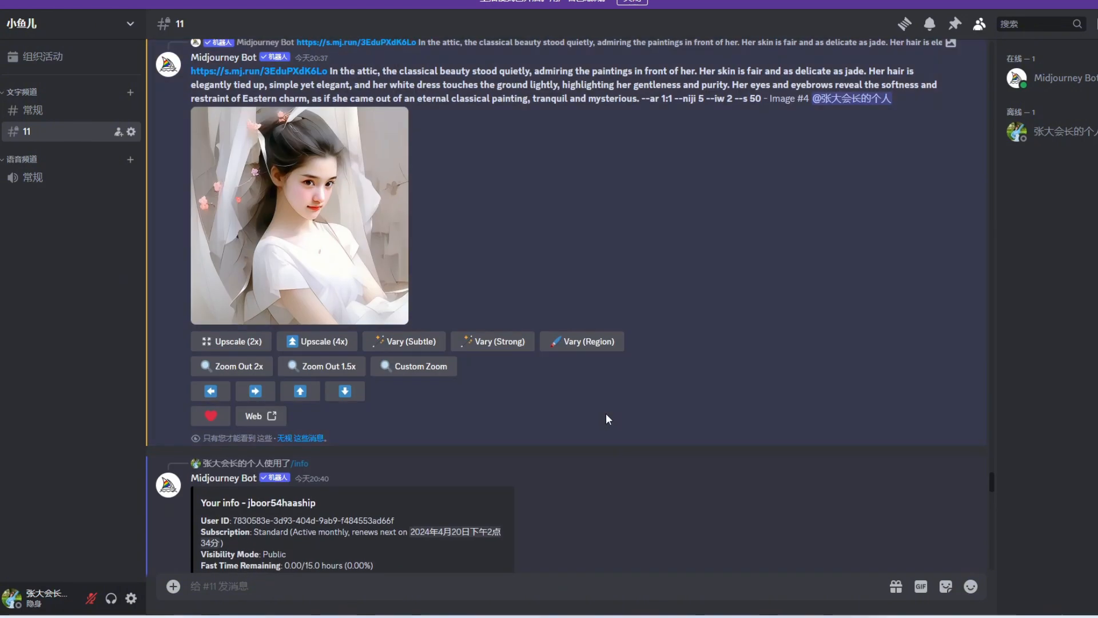
{"action": "scroll", "coordinate": [605, 413], "scroll_direction": "up", "scroll_amount": 10}
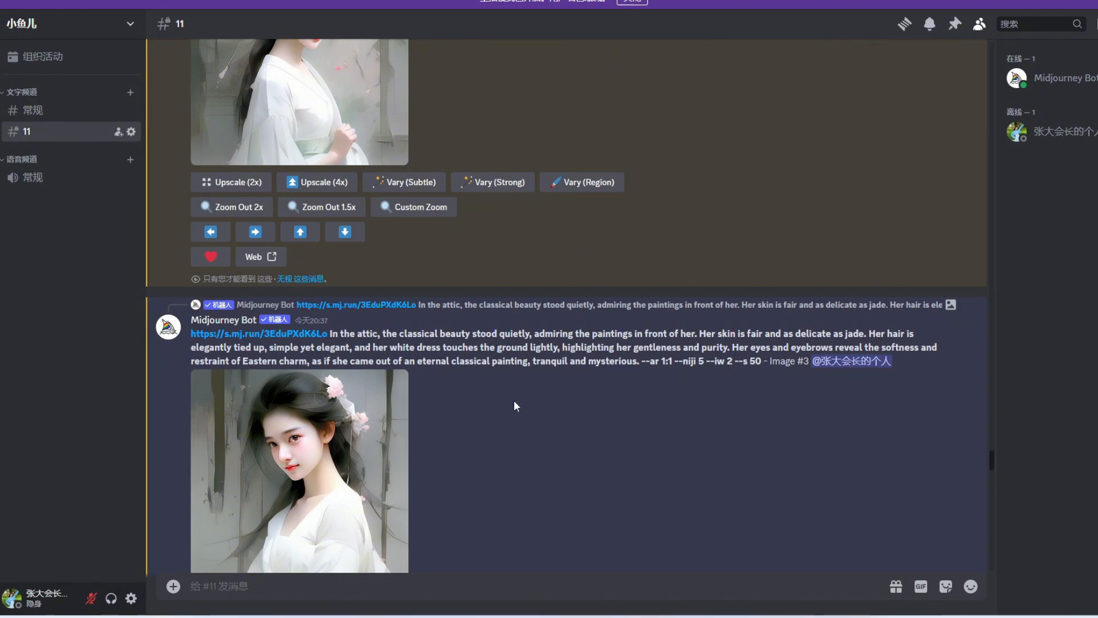
{"action": "scroll", "coordinate": [514, 404], "scroll_direction": "down", "scroll_amount": 5}
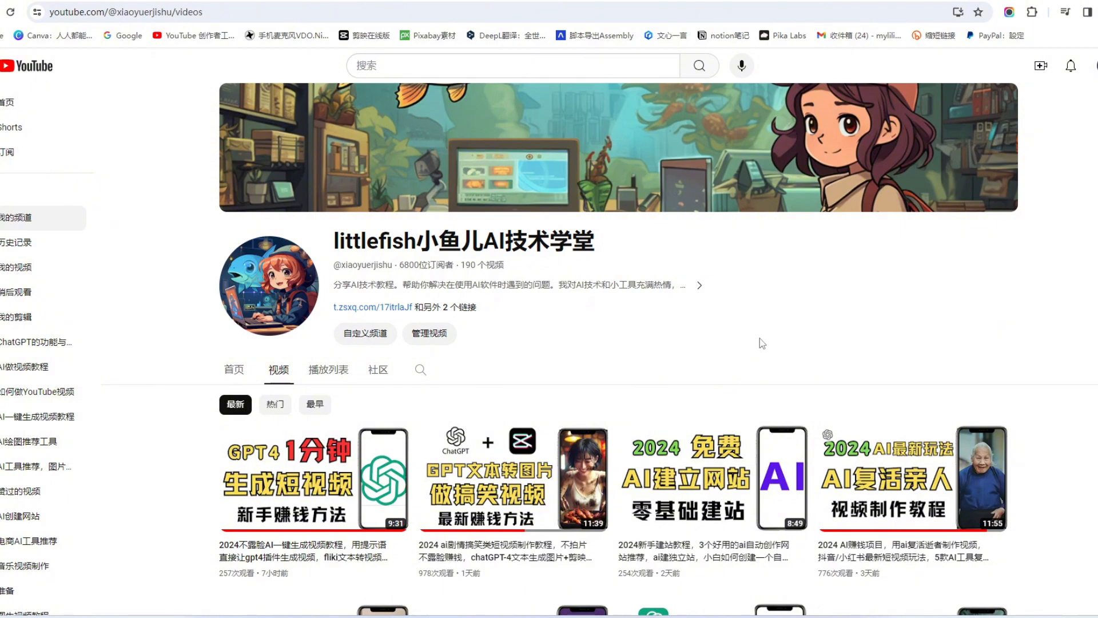
Step: Switch to YouTube and browse the video list of the littlefish小鱼儿AI技术学堂 channel
{"action": "scroll", "coordinate": [819, 333], "scroll_direction": "down", "scroll_amount": 3}
{"action": "scroll", "coordinate": [819, 333], "scroll_direction": "down", "scroll_amount": 1}
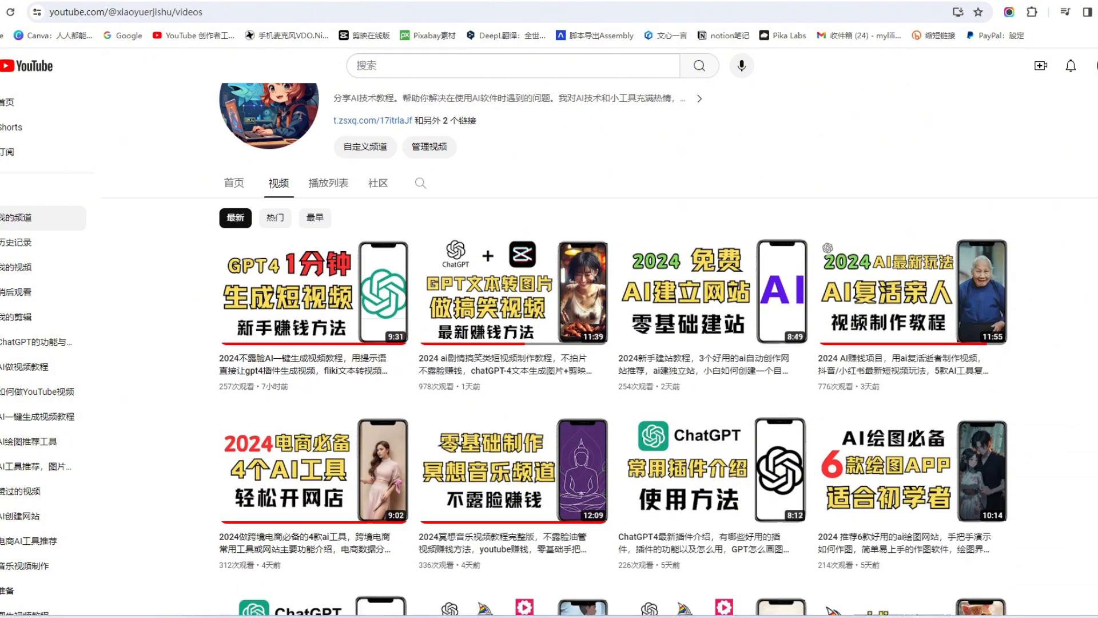
{"action": "scroll", "coordinate": [600, 349], "scroll_direction": "down", "scroll_amount": 3}
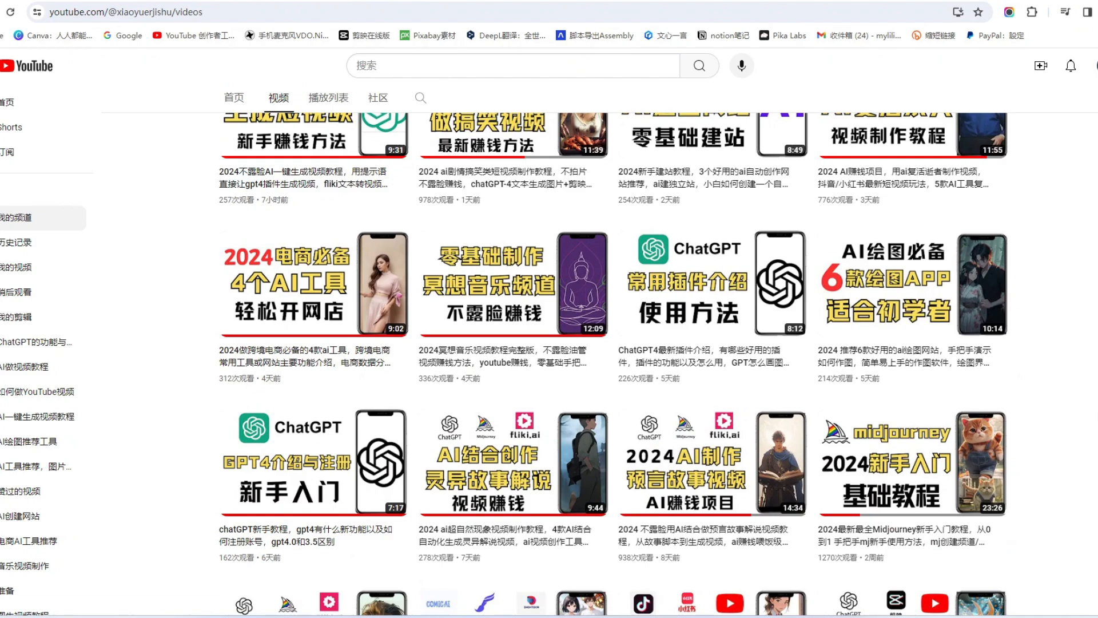
{"action": "scroll", "coordinate": [268, 285], "scroll_direction": "down", "scroll_amount": 8}
{"action": "scroll", "coordinate": [268, 284], "scroll_direction": "up", "scroll_amount": 9}
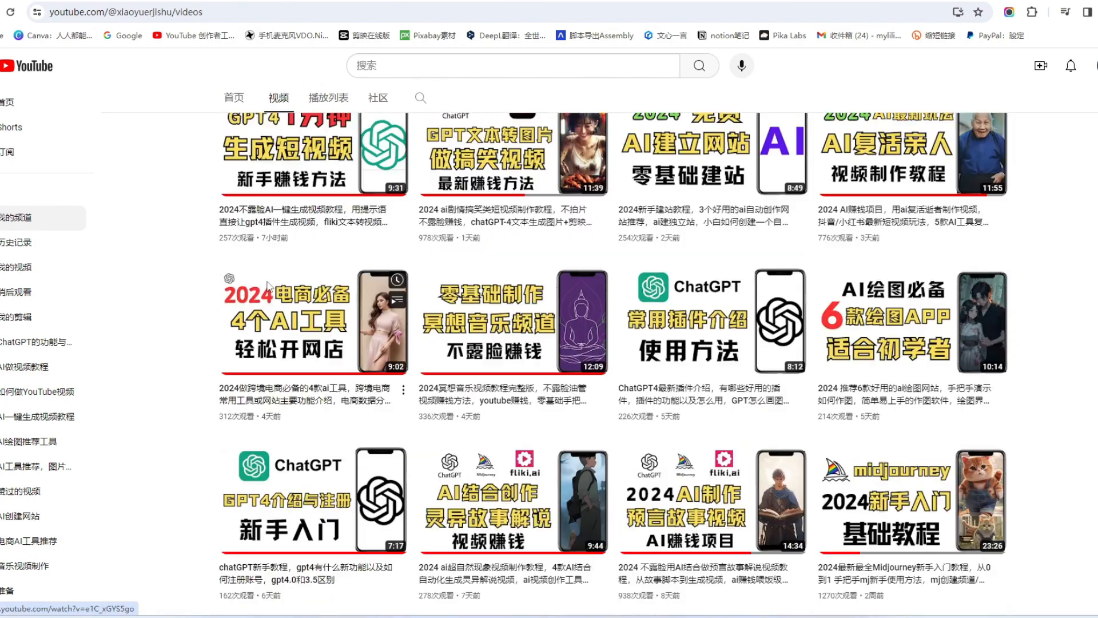
{"action": "scroll", "coordinate": [268, 285], "scroll_direction": "up", "scroll_amount": 3}
{"action": "scroll", "coordinate": [597, 184], "scroll_direction": "up", "scroll_amount": 2}
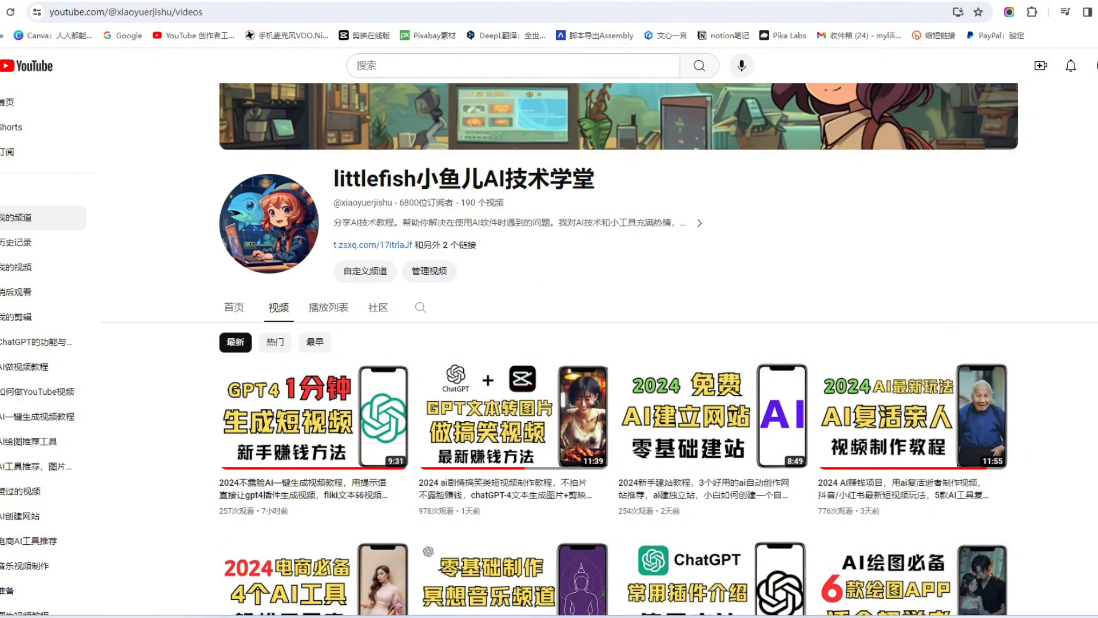
Step: Review the plan comparison table in the Midjourney docs, and return to Discord to view the upscaled portrait and its subtle variations
{"action": "mouse_move", "coordinate": [646, 616]}
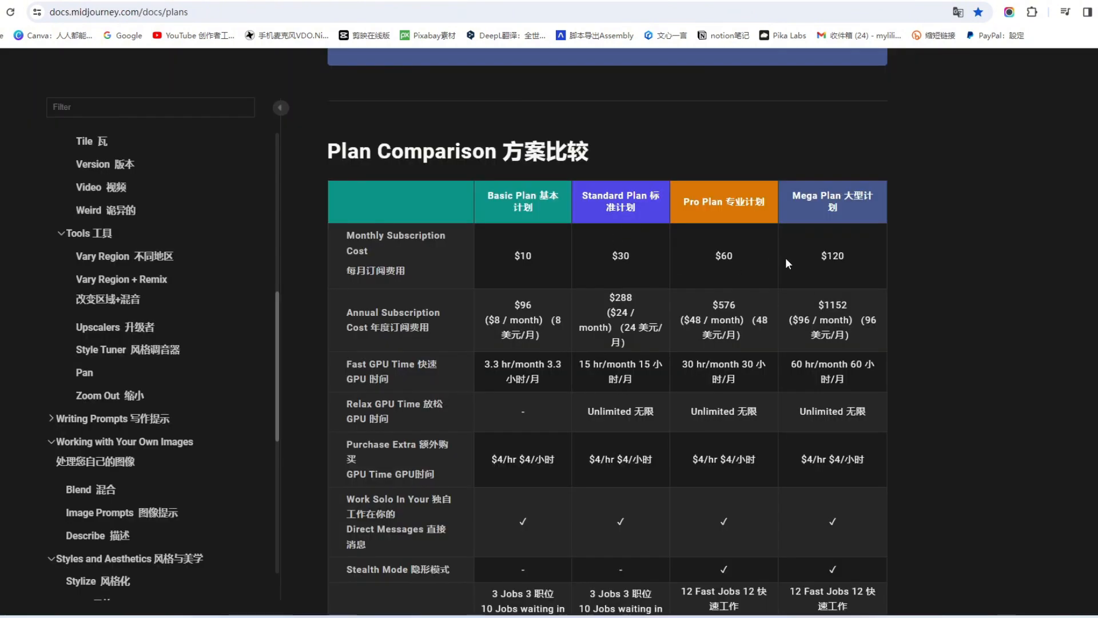
{"action": "scroll", "coordinate": [485, 195], "scroll_direction": "down", "scroll_amount": 2}
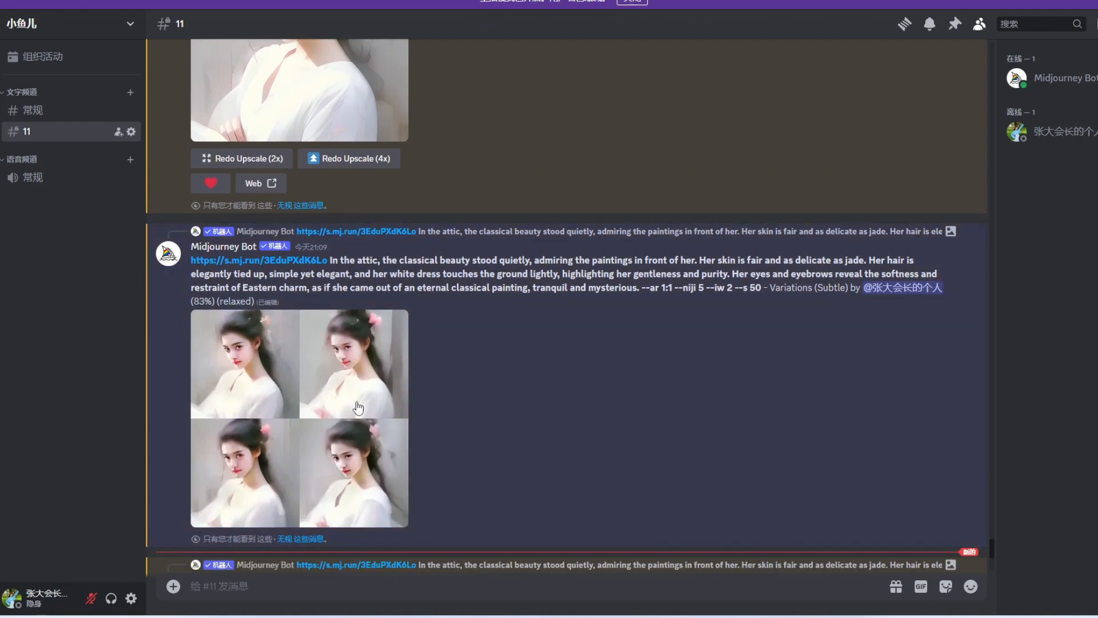
{"action": "scroll", "coordinate": [530, 427], "scroll_direction": "up", "scroll_amount": 3}
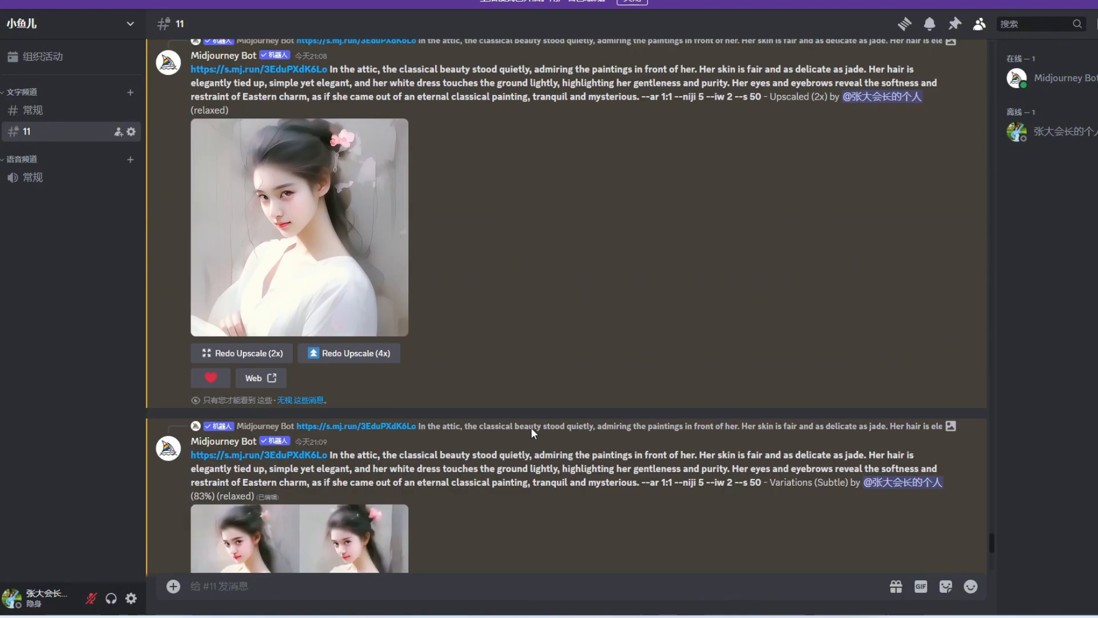
Step: Find the single portrait Image #1 further up the channel and generate Vary (Strong) variations of it
{"action": "left_click", "coordinate": [532, 428]}
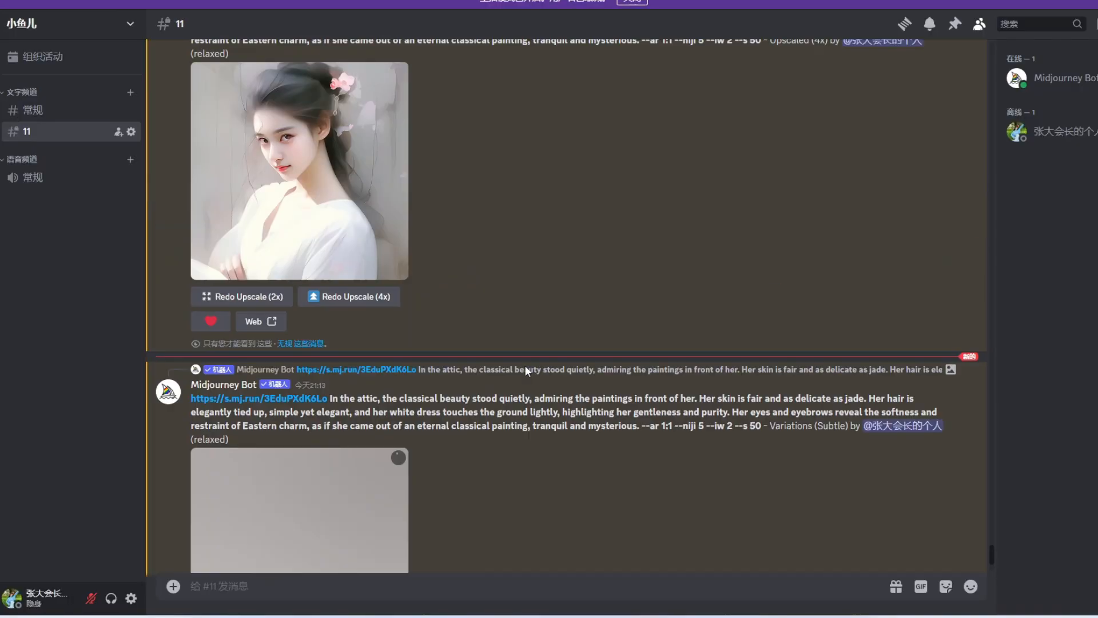
{"action": "scroll", "coordinate": [523, 355], "scroll_direction": "up", "scroll_amount": 15}
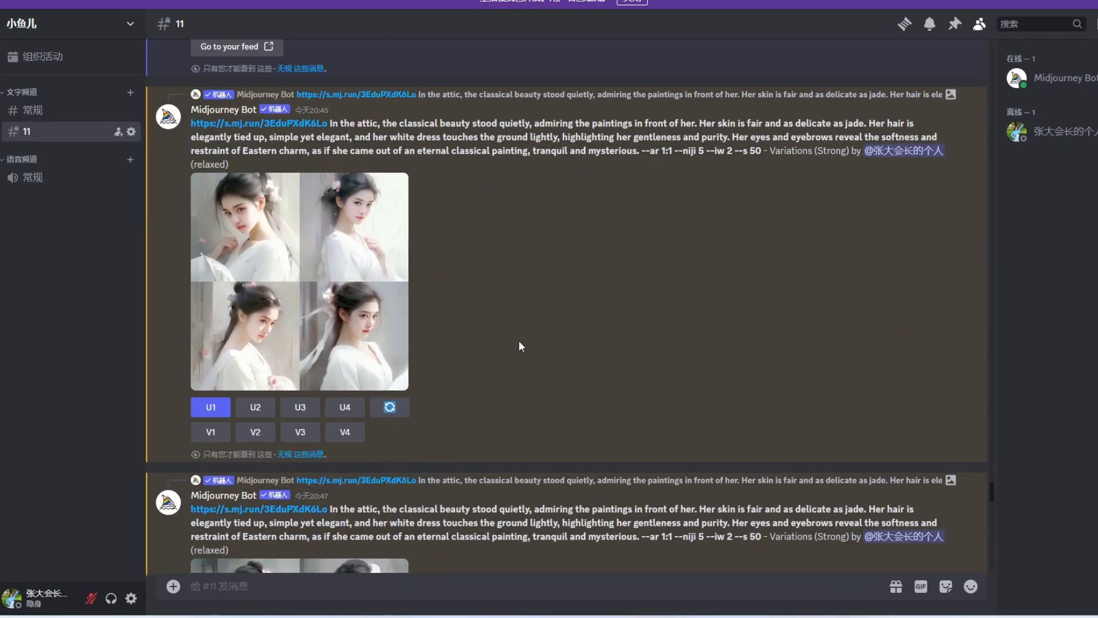
{"action": "scroll", "coordinate": [519, 342], "scroll_direction": "up", "scroll_amount": 15}
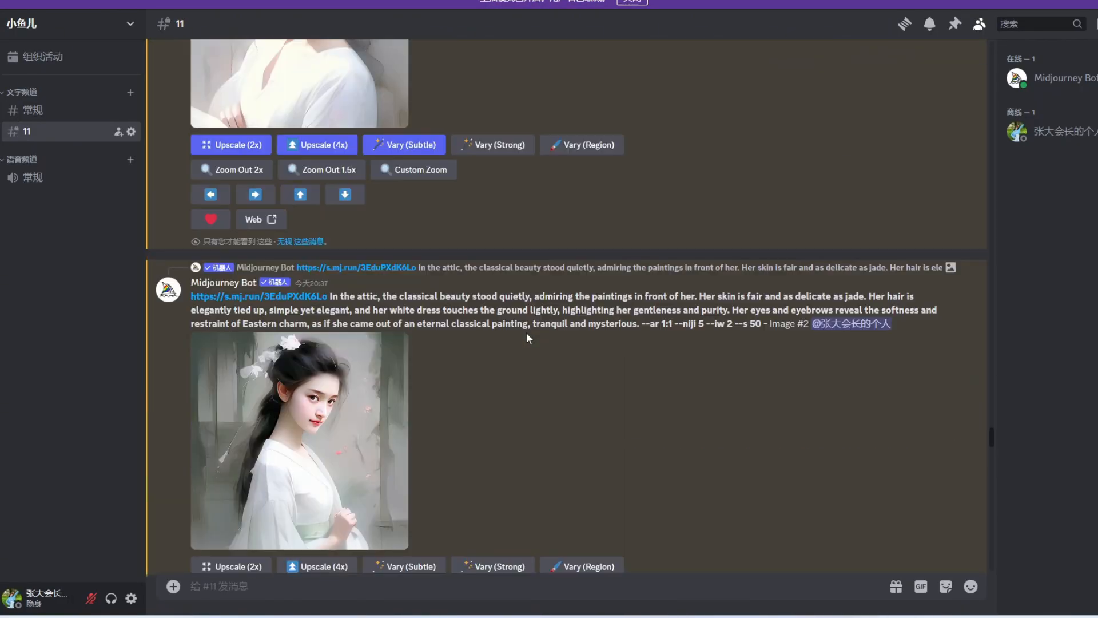
{"action": "scroll", "coordinate": [526, 334], "scroll_direction": "up", "scroll_amount": 3}
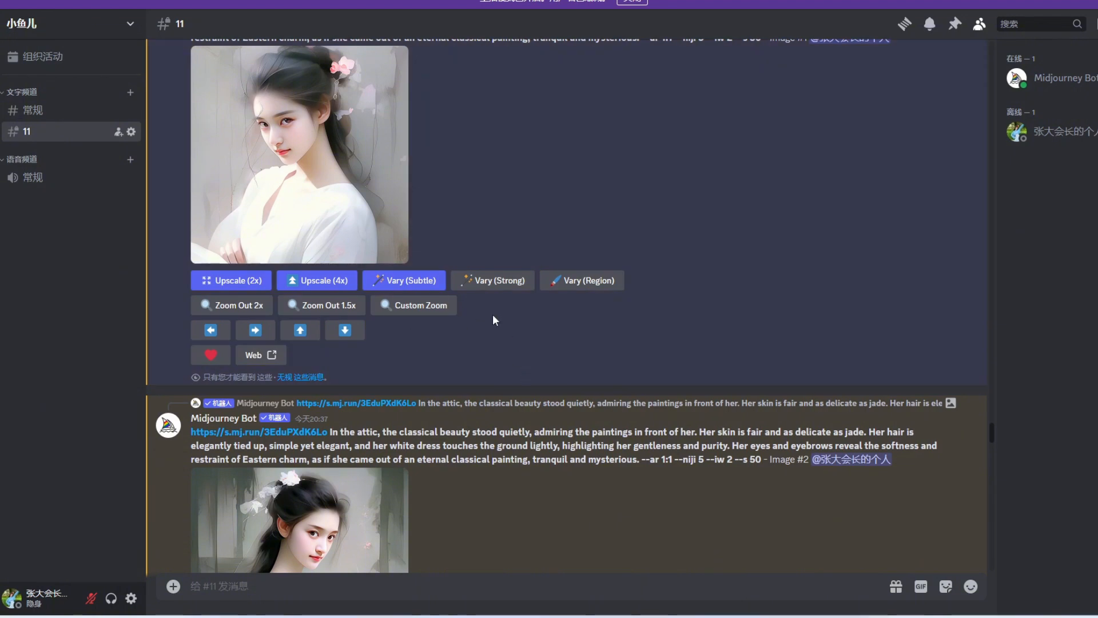
{"action": "left_click", "coordinate": [498, 283]}
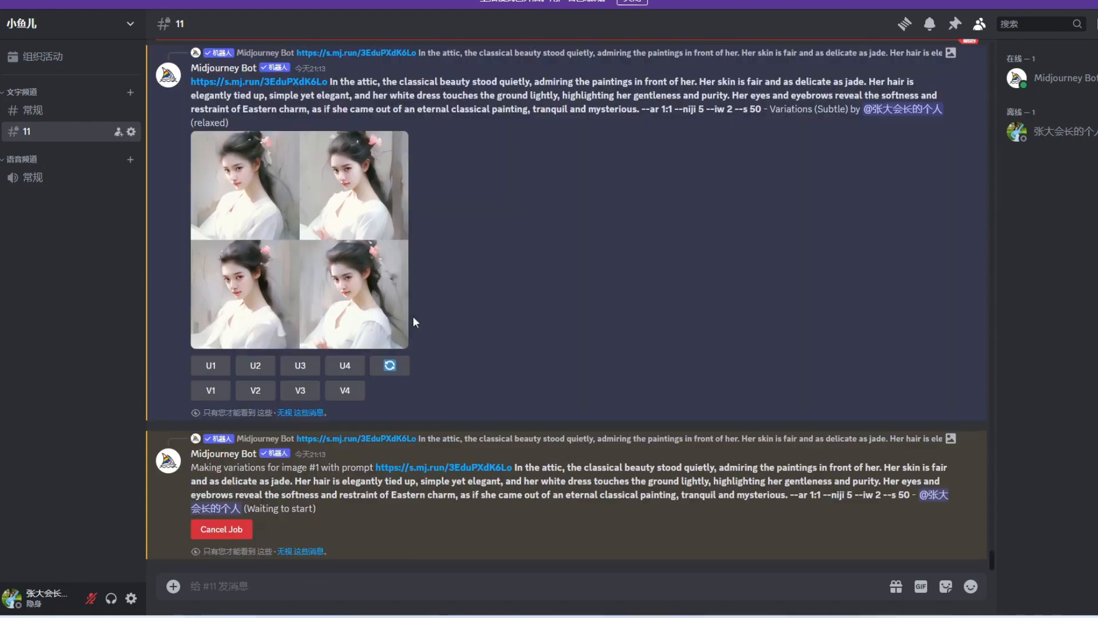
Step: Open the subtle and the strong variation grids of Image #1 at full size in the browser
{"action": "left_click", "coordinate": [300, 262]}
{"action": "left_click", "coordinate": [374, 510]}
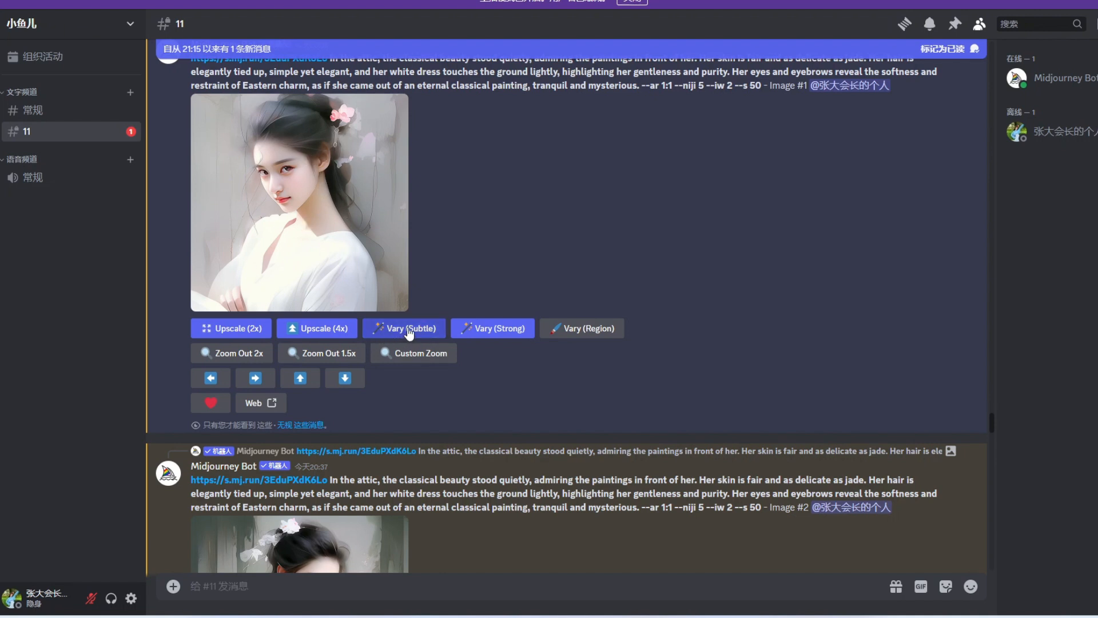
{"action": "scroll", "coordinate": [566, 355], "scroll_direction": "down", "scroll_amount": 20}
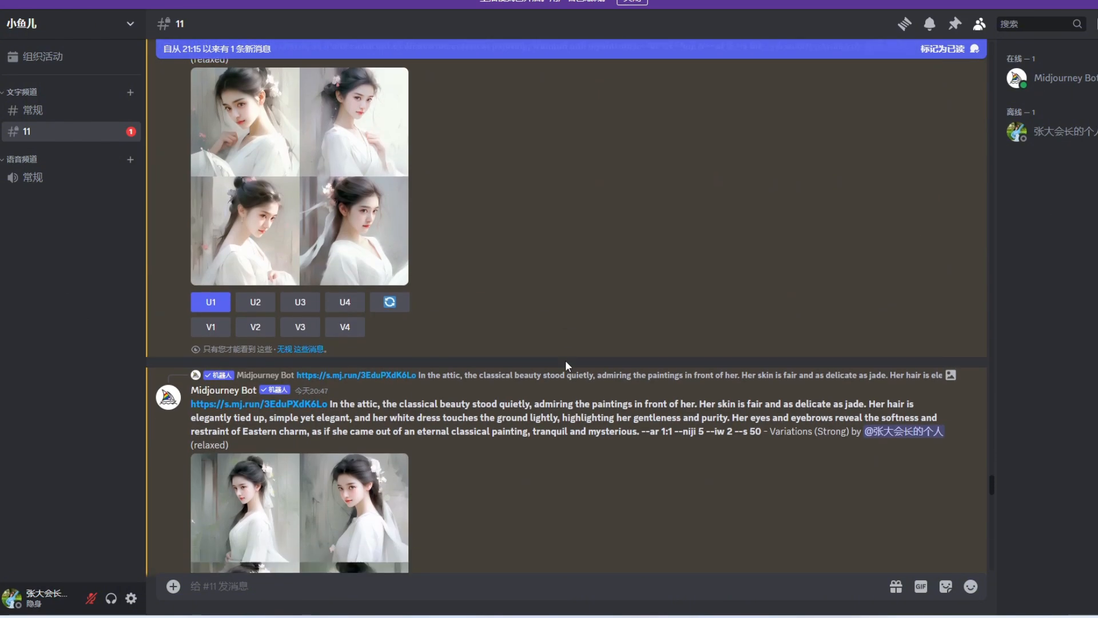
{"action": "scroll", "coordinate": [568, 359], "scroll_direction": "down", "scroll_amount": 10}
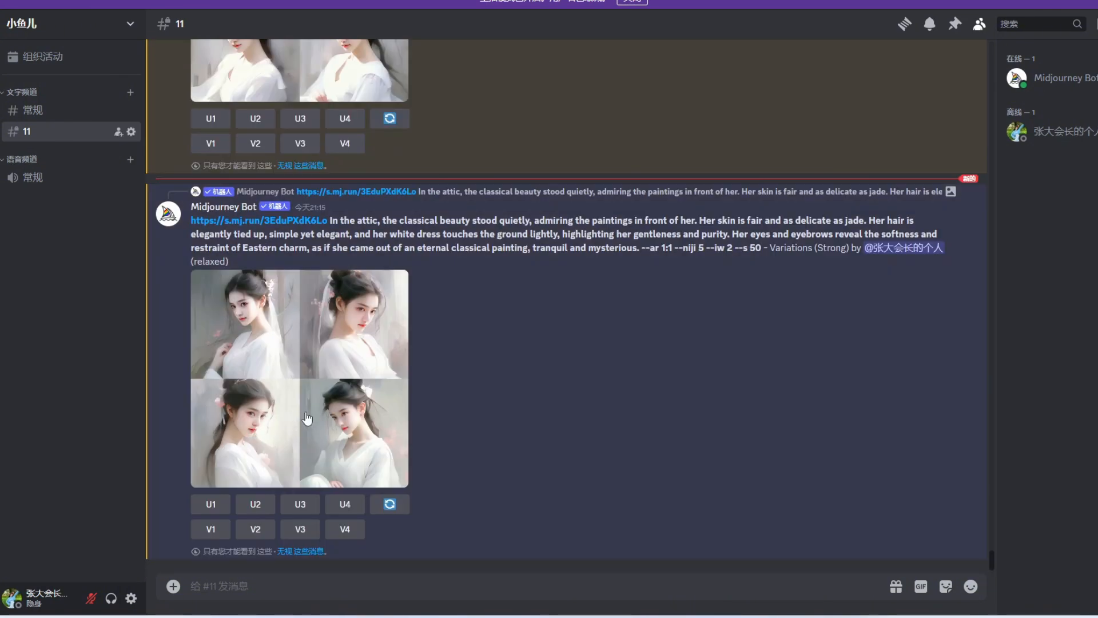
{"action": "left_click", "coordinate": [306, 419]}
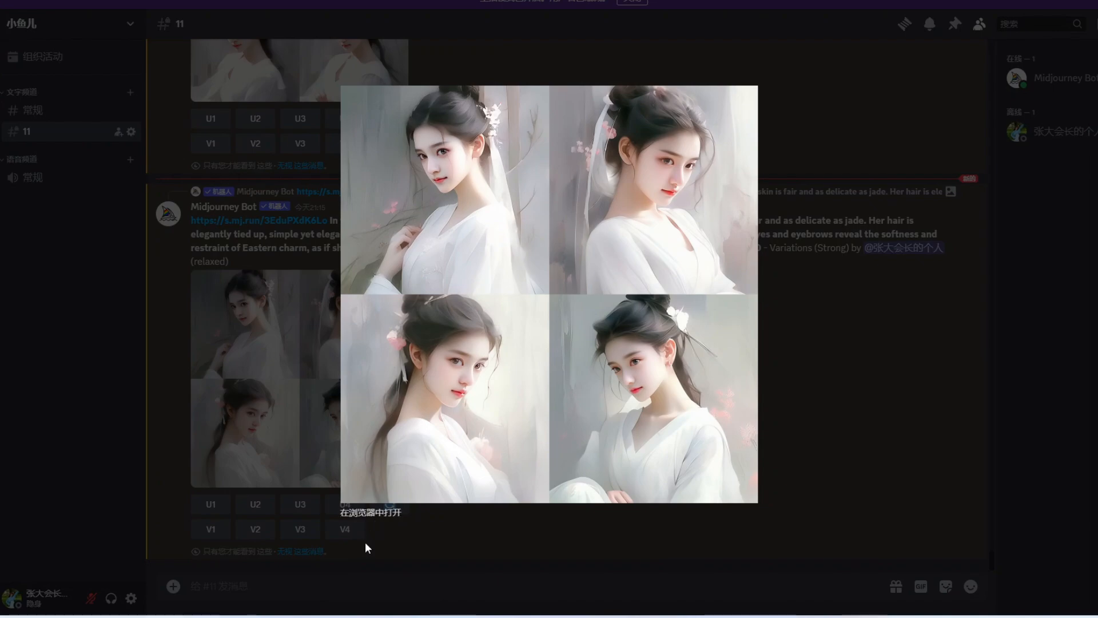
{"action": "left_click", "coordinate": [377, 512]}
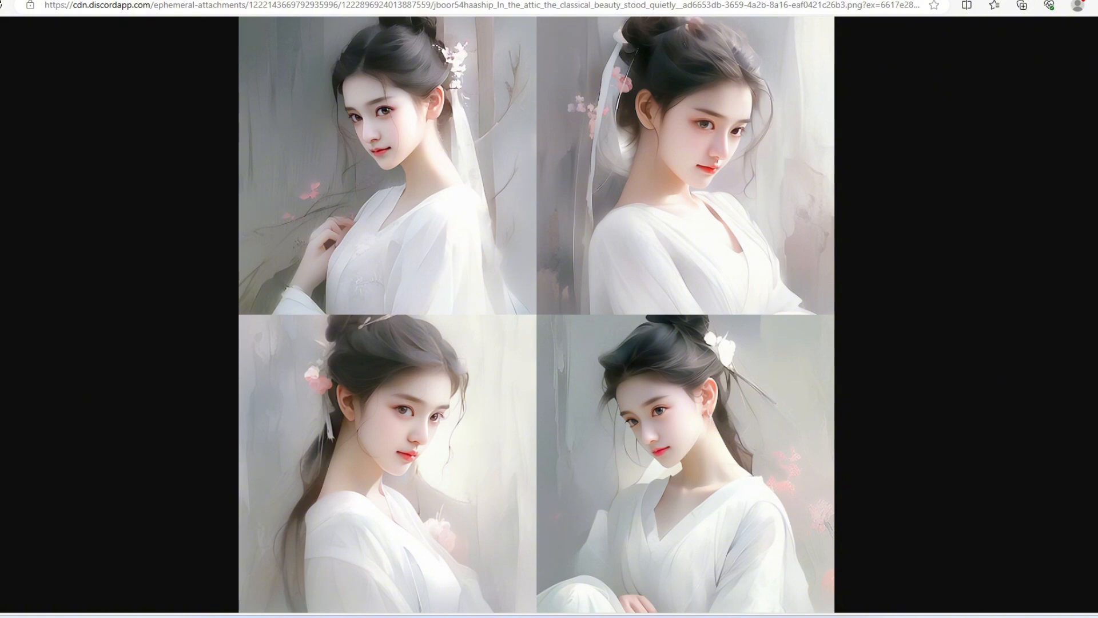
Step: Compare the original upscaled portrait with its strong and subtle variation grids in the browser
{"action": "left_click", "coordinate": [482, 0]}
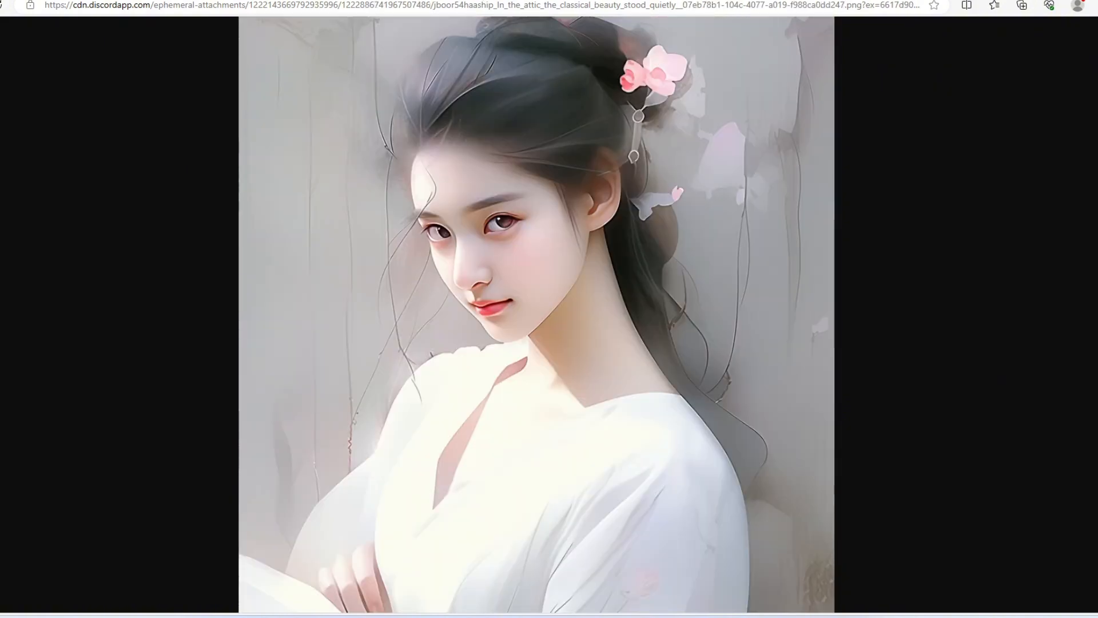
{"action": "left_click", "coordinate": [503, 0]}
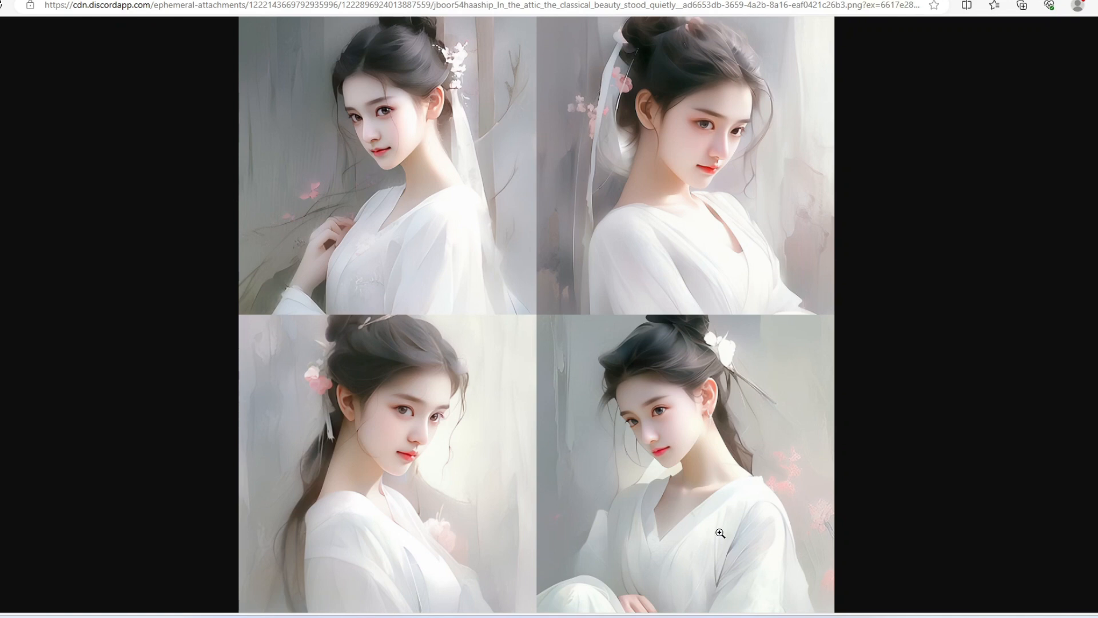
{"action": "left_click", "coordinate": [612, 0]}
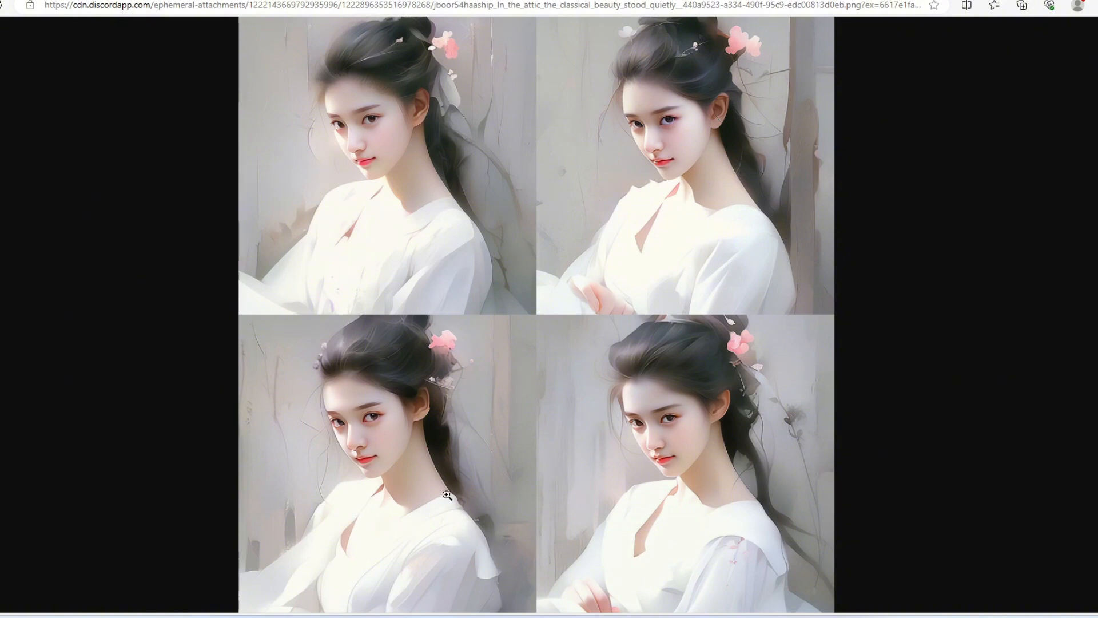
{"action": "left_click", "coordinate": [700, 0]}
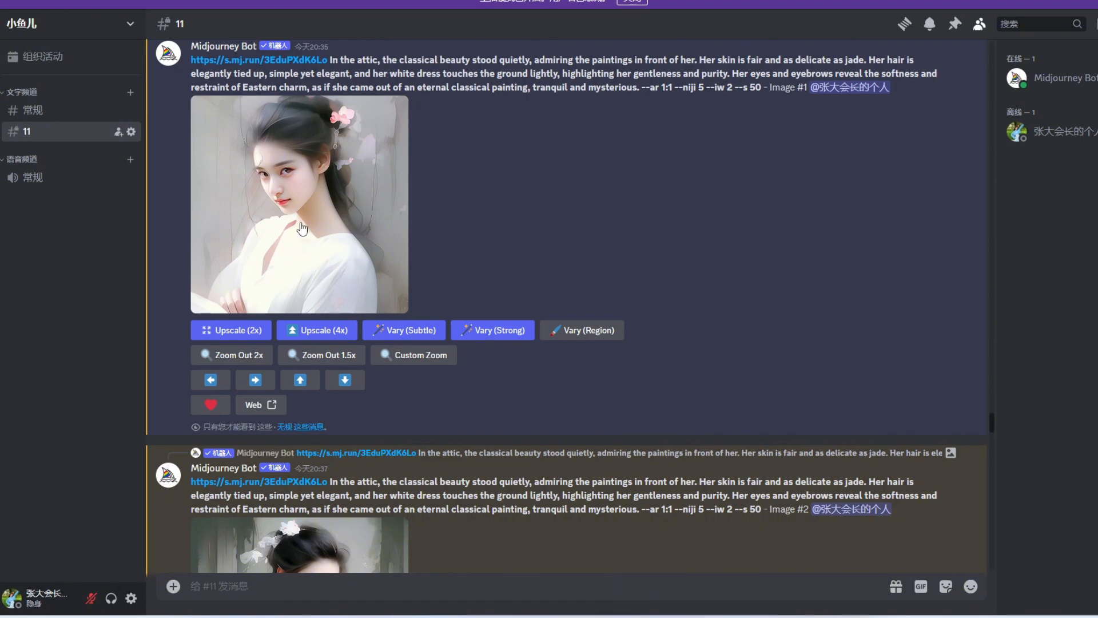
Step: Run the /settings command in the Discord channel and turn on Remix mode
{"action": "left_click", "coordinate": [216, 589]}
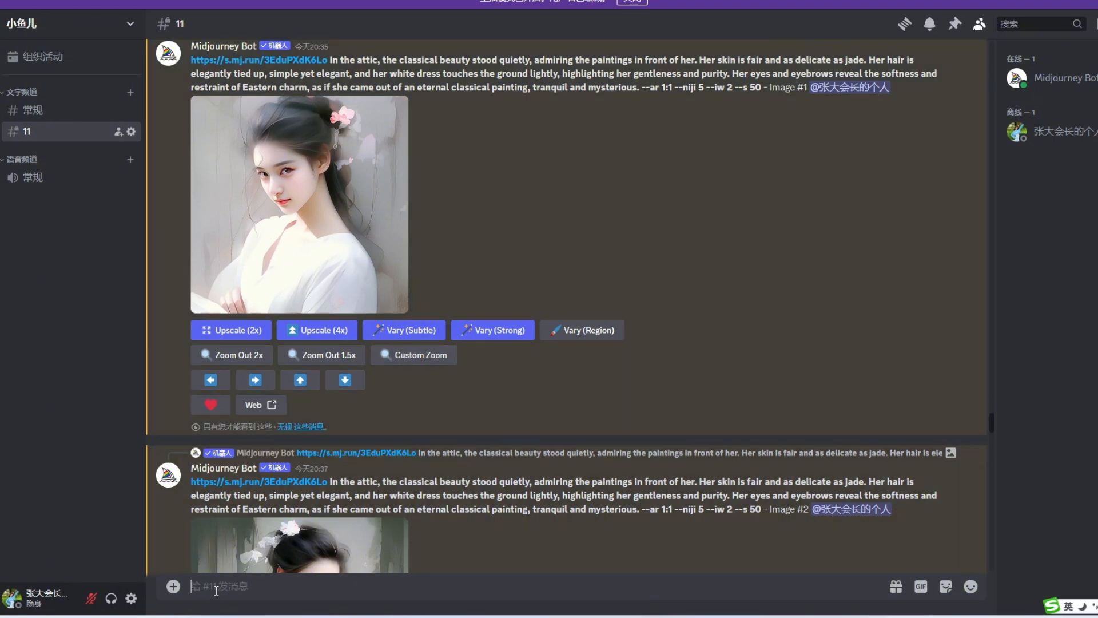
{"action": "type", "text": "/"}
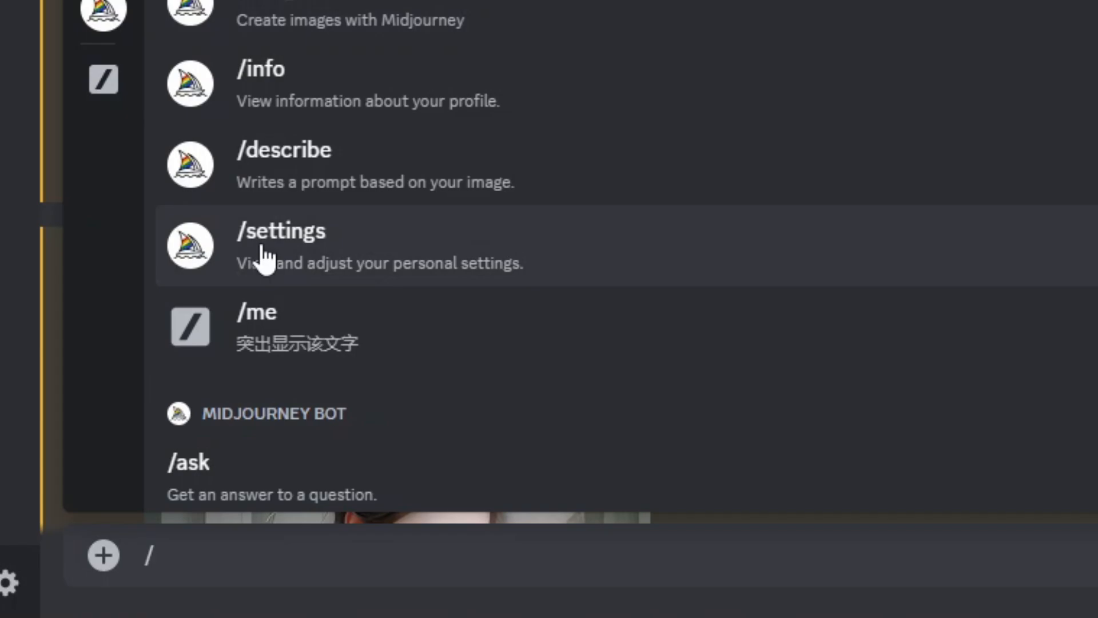
{"action": "left_click", "coordinate": [260, 252]}
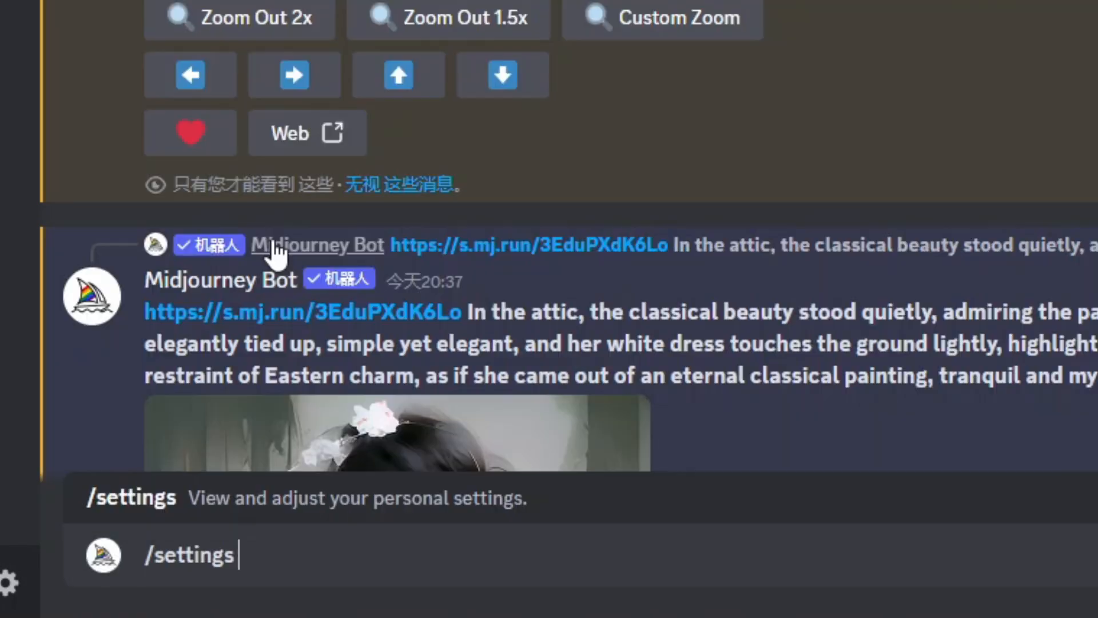
{"action": "key", "text": "Return"}
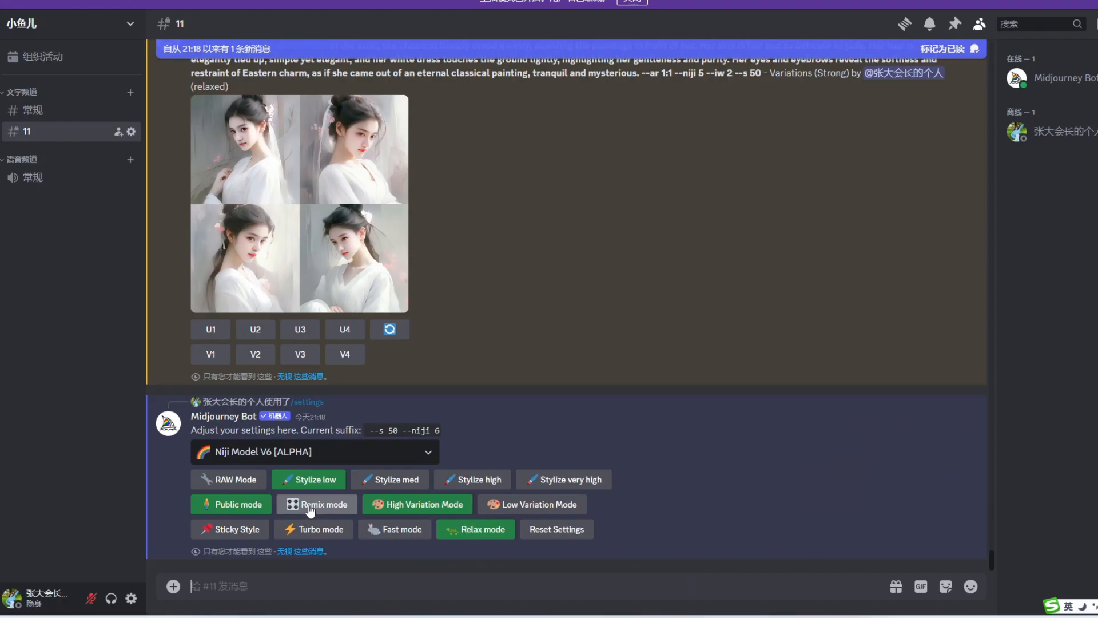
{"action": "left_click", "coordinate": [310, 504]}
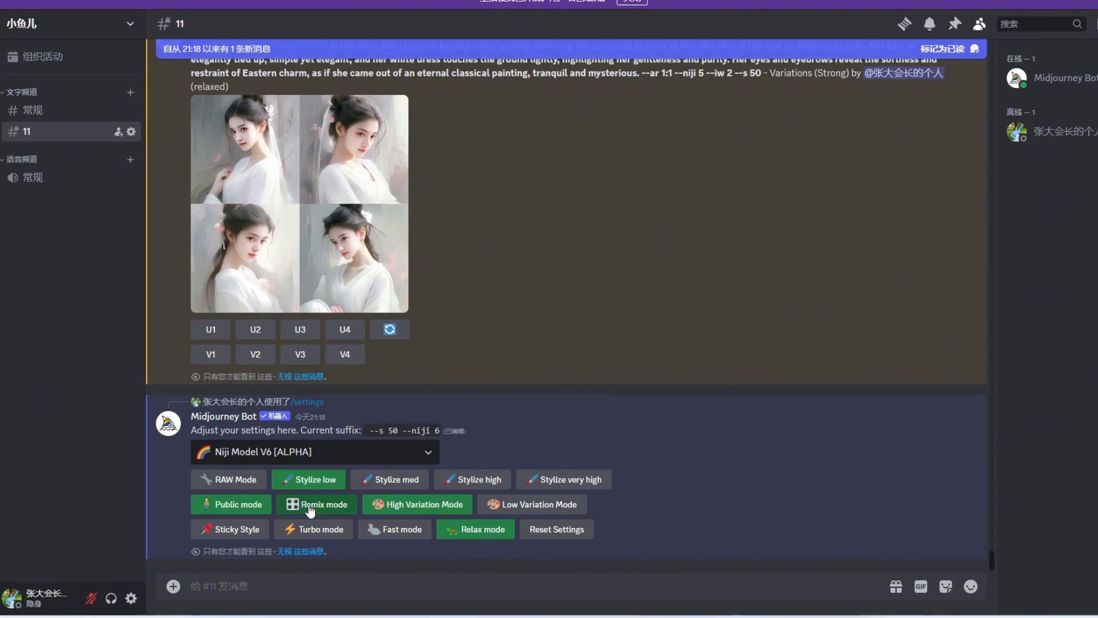
Step: Start Vary (Subtle) on Image #1 and copy its Remix prompt text, without the parameters, into Google Translate
{"action": "scroll", "coordinate": [595, 383], "scroll_direction": "up", "scroll_amount": 10}
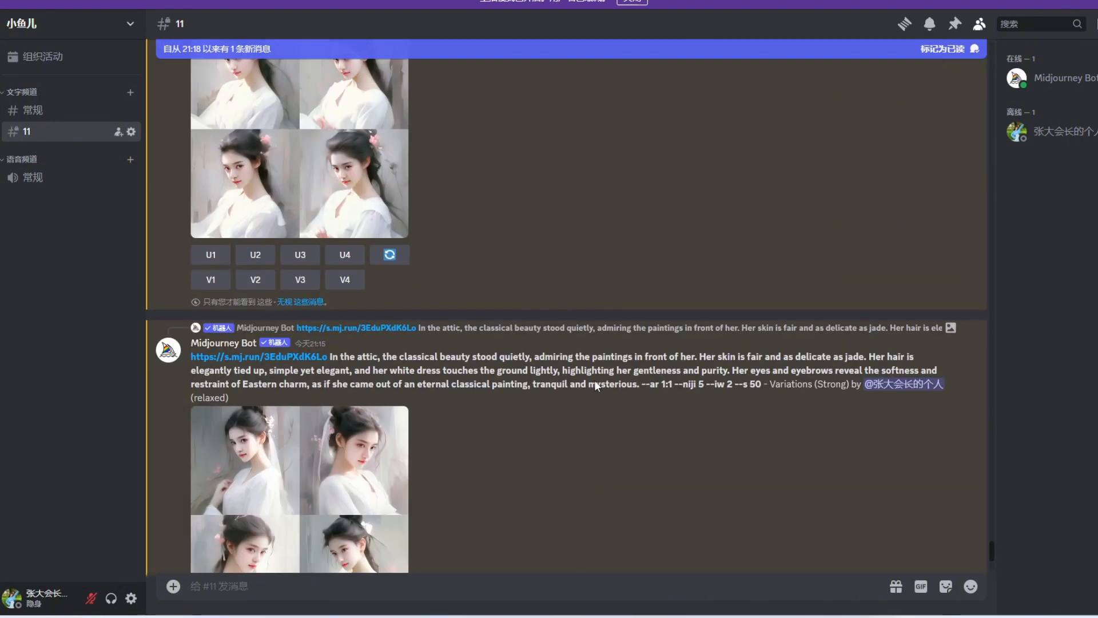
{"action": "scroll", "coordinate": [595, 383], "scroll_direction": "up", "scroll_amount": 10}
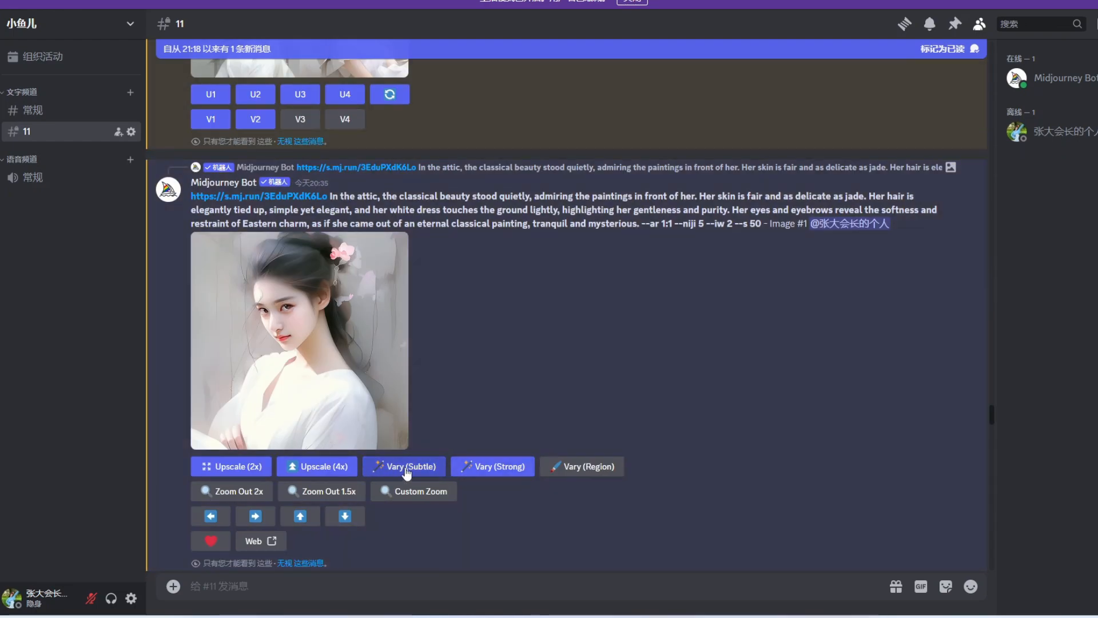
{"action": "scroll", "coordinate": [571, 481], "scroll_direction": "down", "scroll_amount": 5}
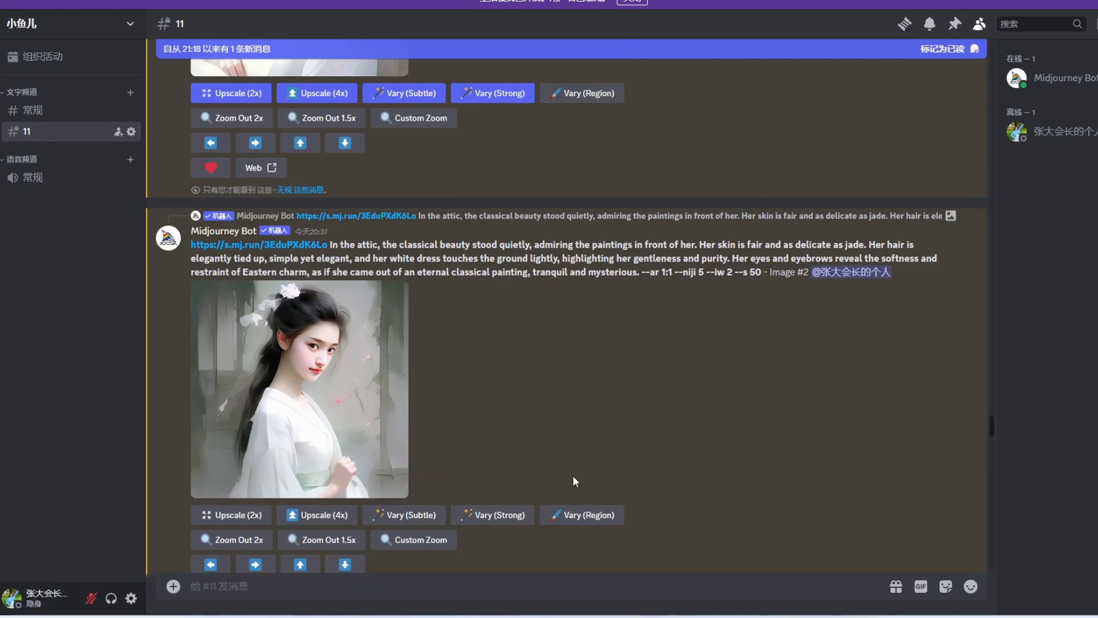
{"action": "left_click", "coordinate": [394, 280]}
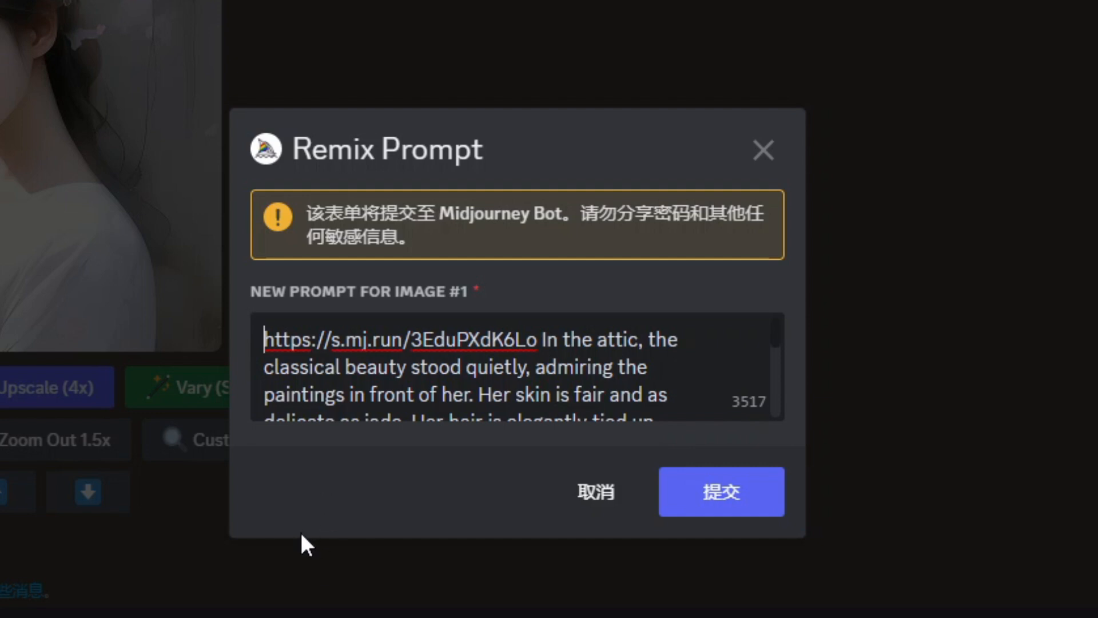
{"action": "scroll", "coordinate": [377, 320], "scroll_direction": "down", "scroll_amount": 2}
{"action": "scroll", "coordinate": [378, 320], "scroll_direction": "up", "scroll_amount": 3}
{"action": "key", "text": "ctrl+a"}
{"action": "scroll", "coordinate": [400, 354], "scroll_direction": "up", "scroll_amount": 5}
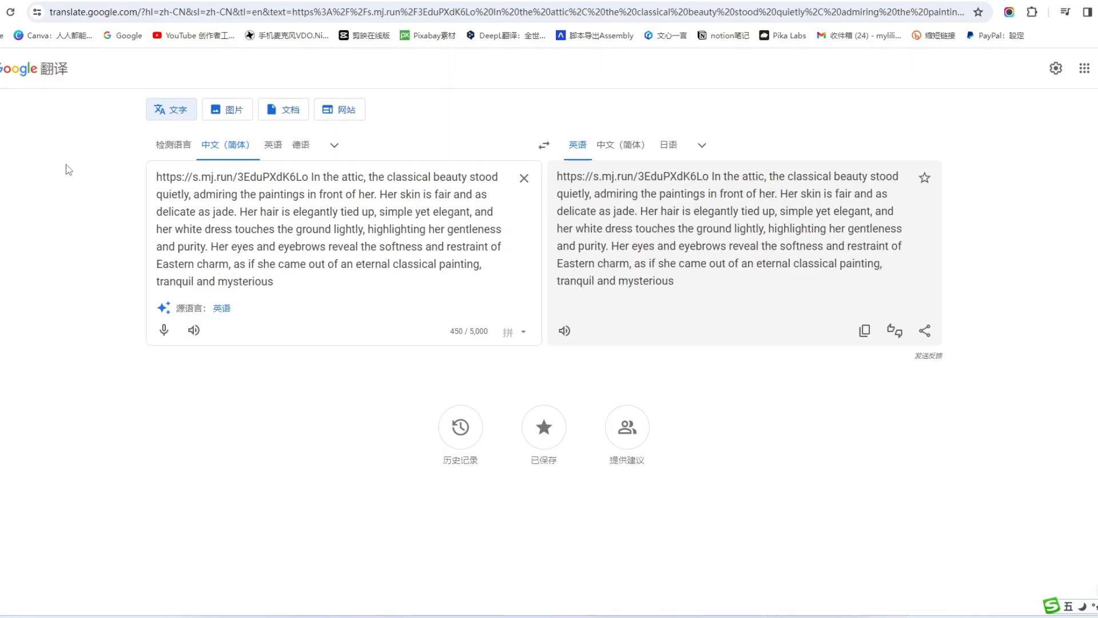
Step: Translate the prompt into Simplified Chinese, change the scene to 花园里 and the admired paintings to 花朵, and copy the English translation
{"action": "left_click", "coordinate": [596, 145]}
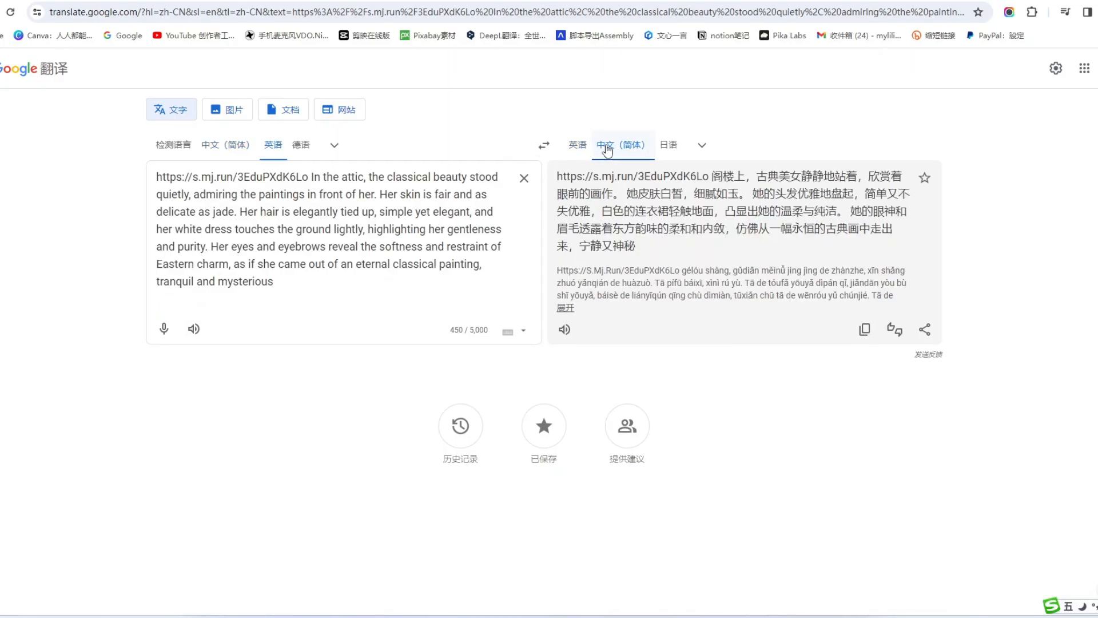
{"action": "left_click", "coordinate": [543, 146]}
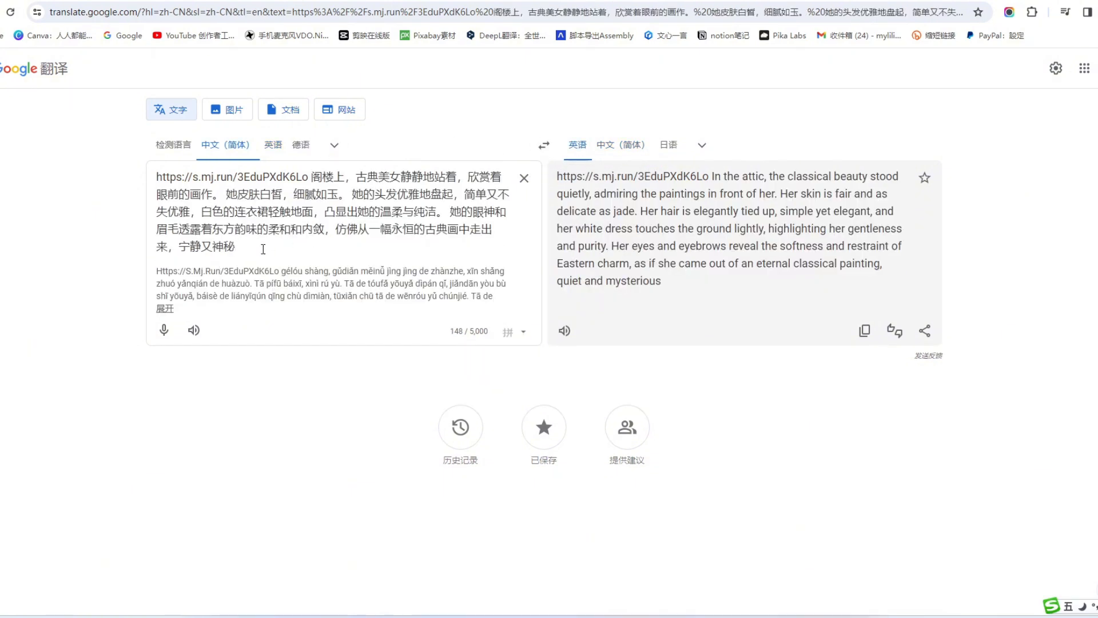
{"action": "type", "text": "花园里"}
{"action": "type", "text": "花朵"}
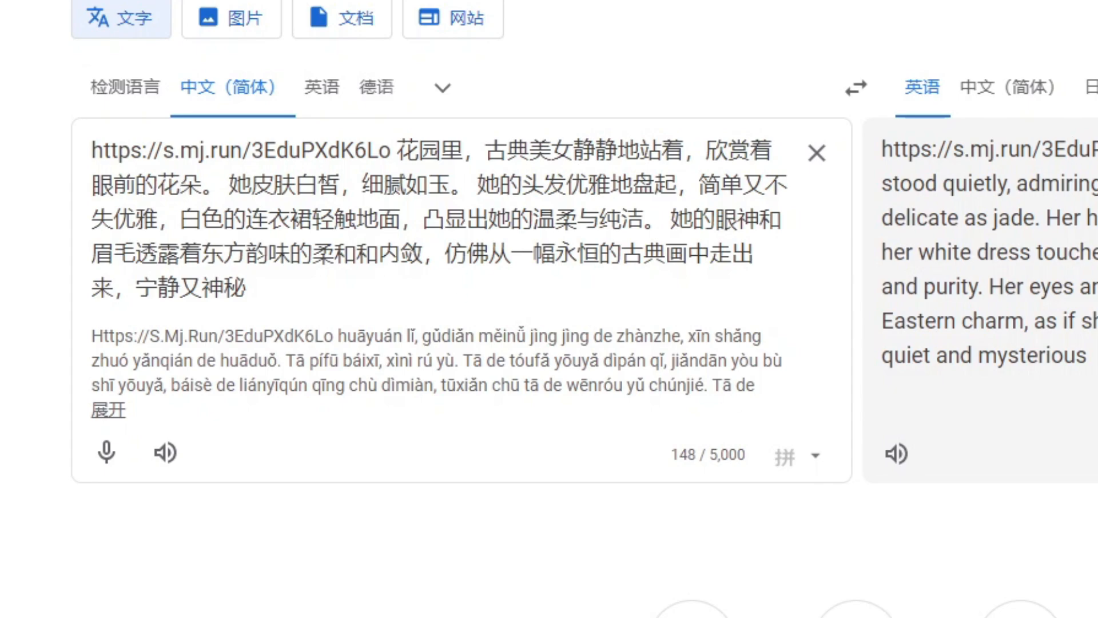
{"action": "left_click", "coordinate": [864, 332]}
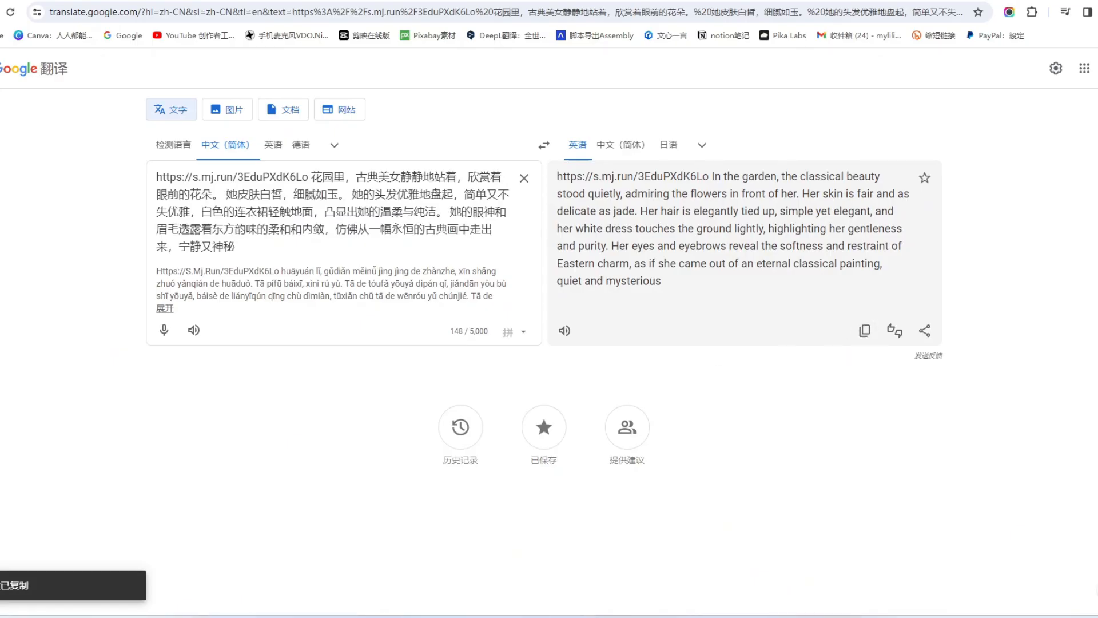
Step: Replace the Remix prompt's description with the copied garden-and-flowers text, keep --ar 1:1 --niji 5 --iw 2 --s 50, and submit it
{"action": "left_click", "coordinate": [646, 569]}
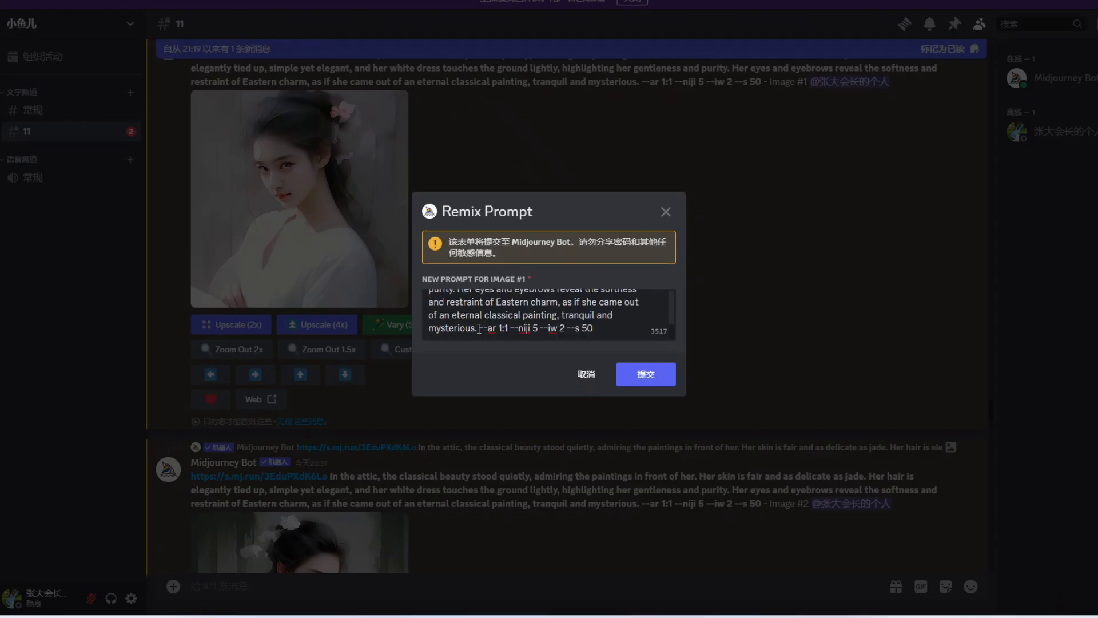
{"action": "key", "text": "ctrl+a"}
{"action": "key", "text": "ctrl+v"}
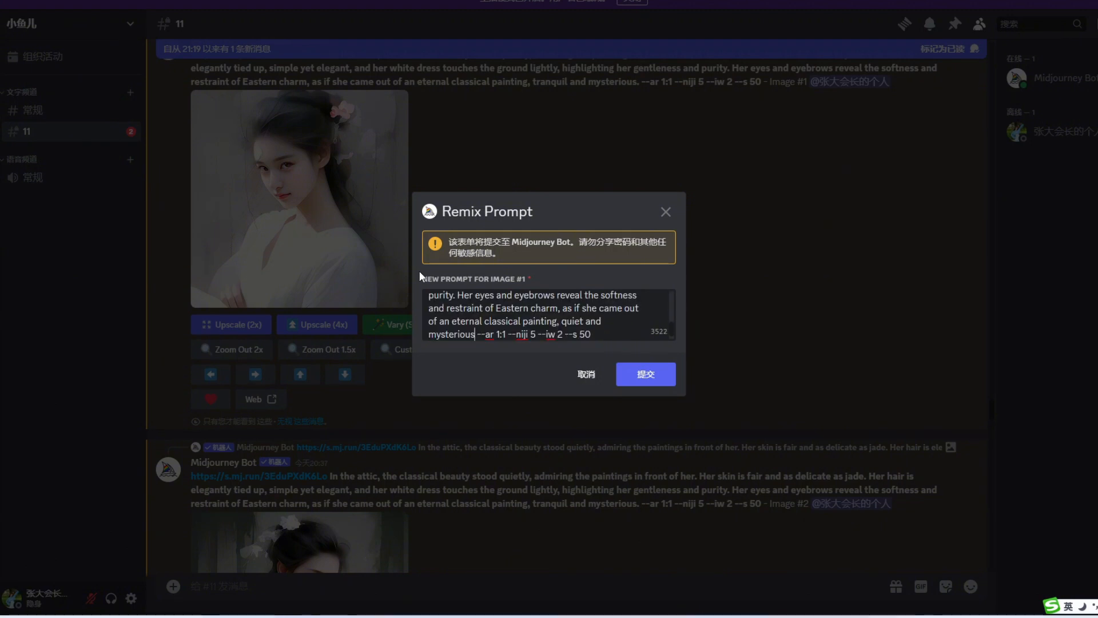
{"action": "left_click", "coordinate": [648, 377]}
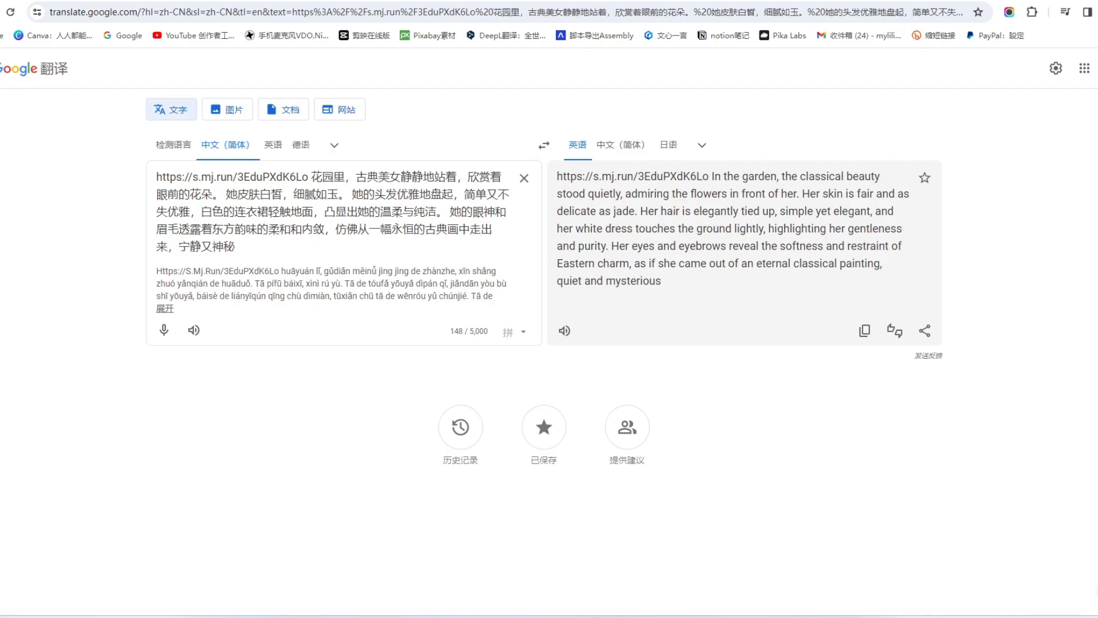
Step: Switch to Google Translate and clear the opening scene phrase 花园里 from the Chinese prompt
{"action": "double_click", "coordinate": [332, 176]}
{"action": "type", "text": "wu"}
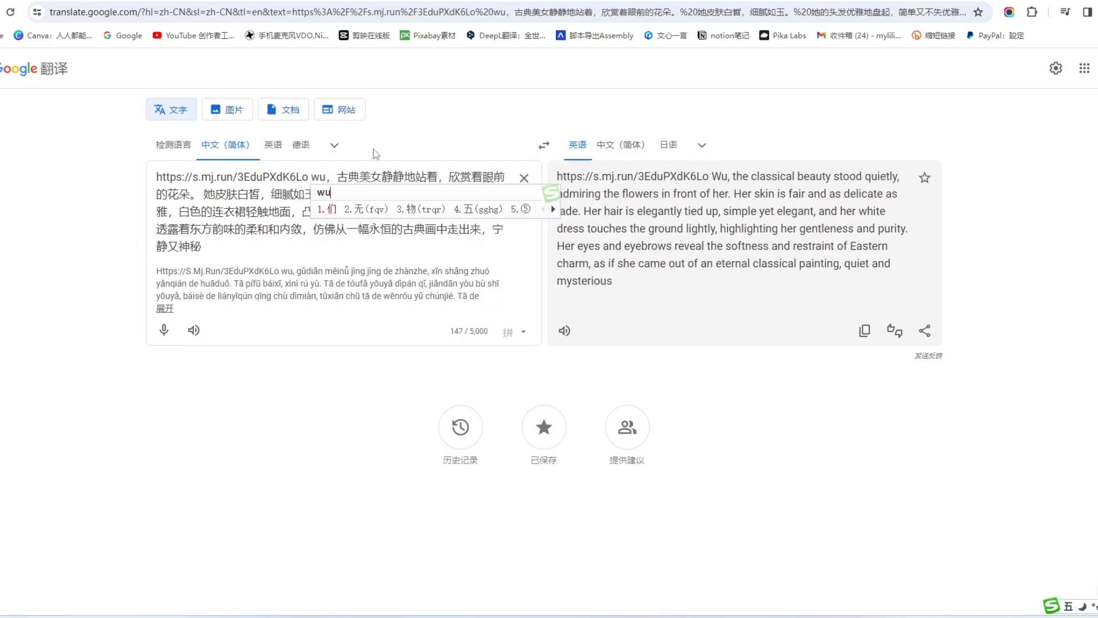
{"action": "key", "text": "BackSpace"}
{"action": "key", "text": "BackSpace"}
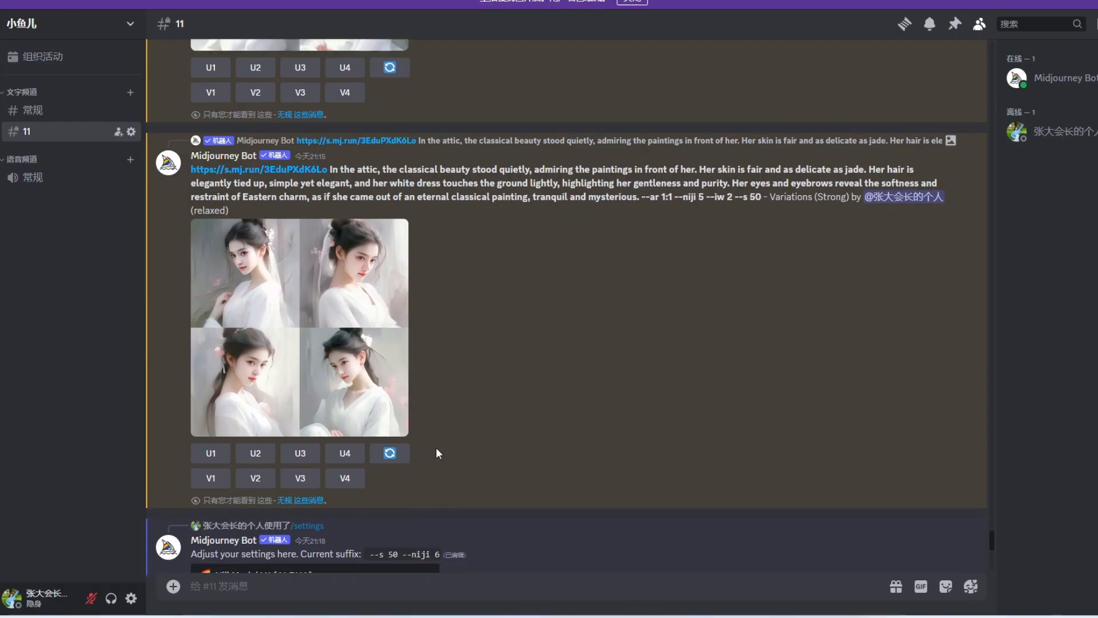
Step: Start Vary (Subtle) on Image #1, replace its description with the copied sitting-with-a-book text, and submit it with --ar 1:1 --niji 5 --s 50
{"action": "scroll", "coordinate": [438, 444], "scroll_direction": "up", "scroll_amount": 10}
{"action": "scroll", "coordinate": [438, 444], "scroll_direction": "up", "scroll_amount": 5}
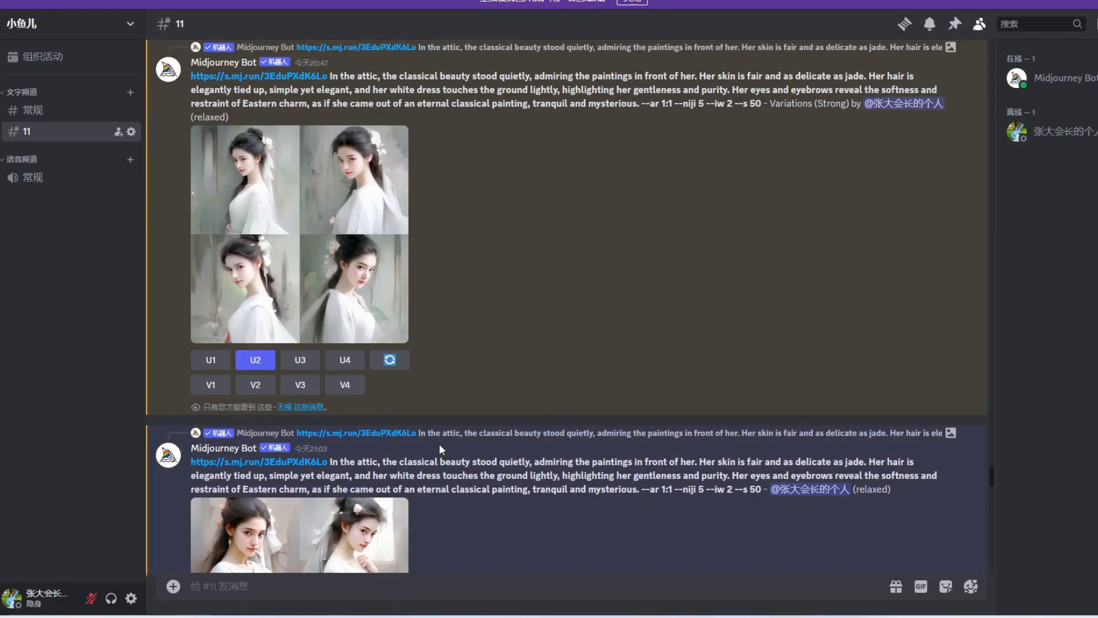
{"action": "left_click", "coordinate": [409, 323]}
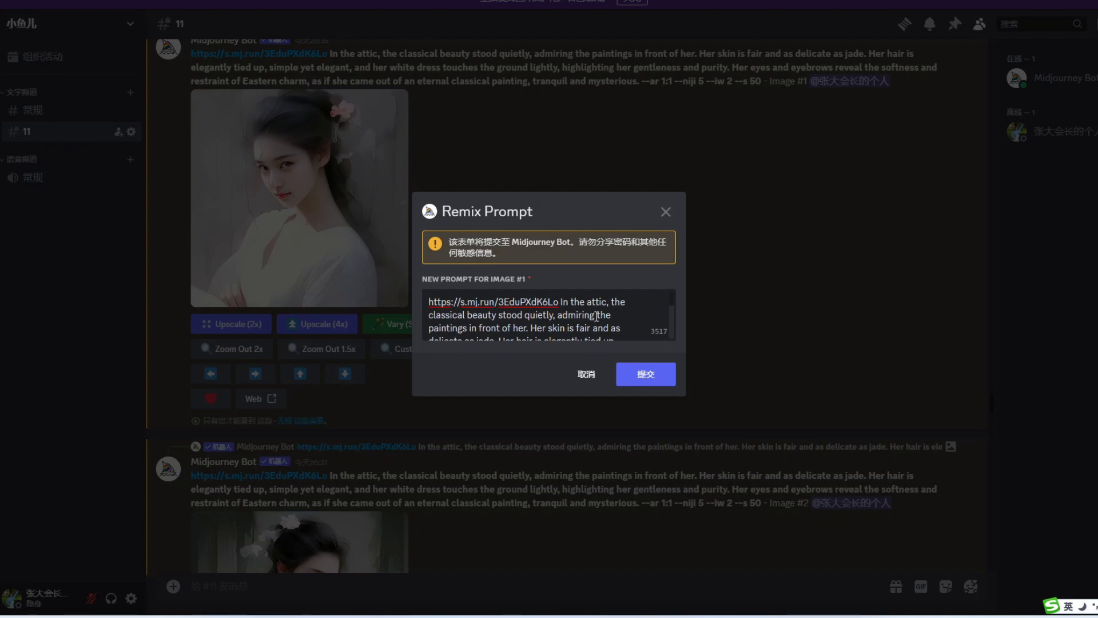
{"action": "key", "text": "ctrl+a"}
{"action": "key", "text": "ctrl+v"}
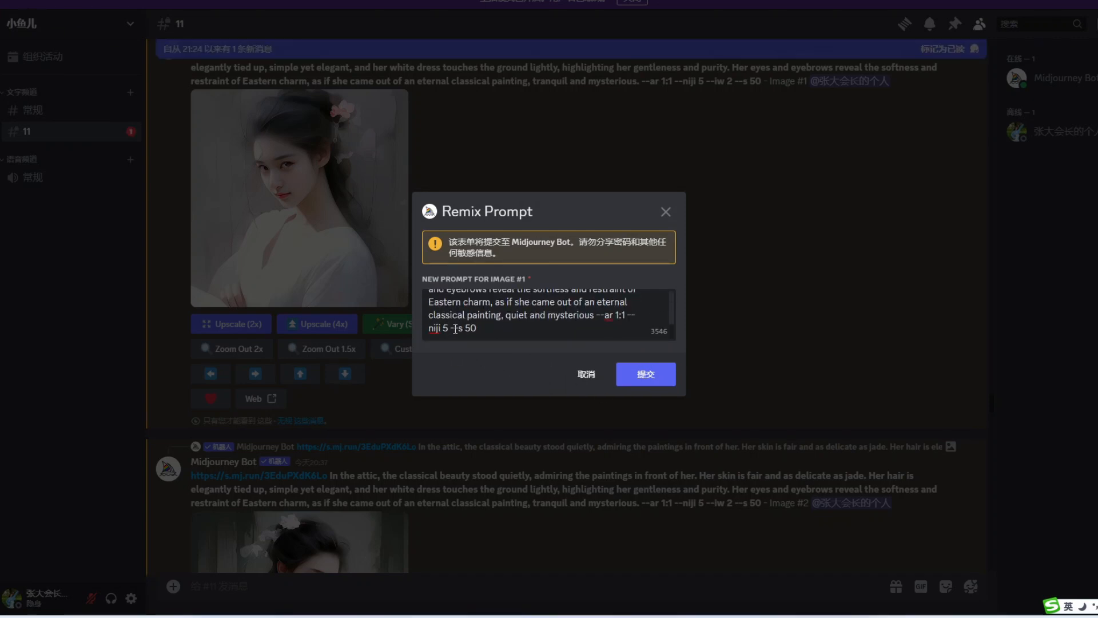
{"action": "left_click", "coordinate": [645, 375]}
Step: Enlarge the garden Remix (Subtle) grid, view it in the browser, and highlight the --iw 2 parameter in its prompt
{"action": "left_click", "coordinate": [266, 380]}
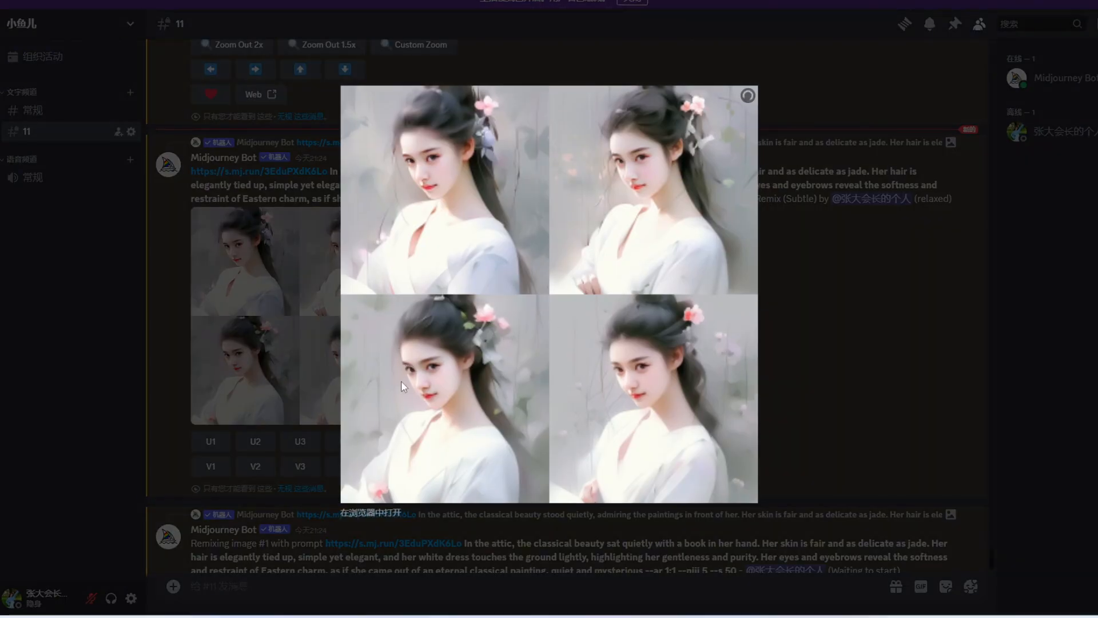
{"action": "left_click", "coordinate": [370, 513]}
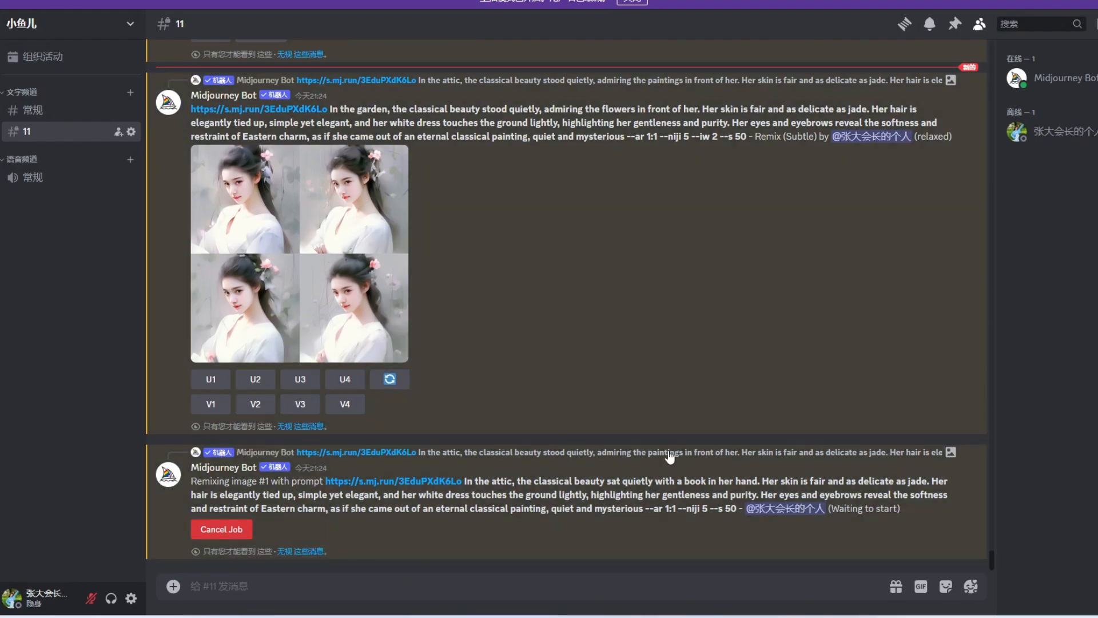
{"action": "left_click_drag", "start_coordinate": [692, 136], "coordinate": [721, 138]}
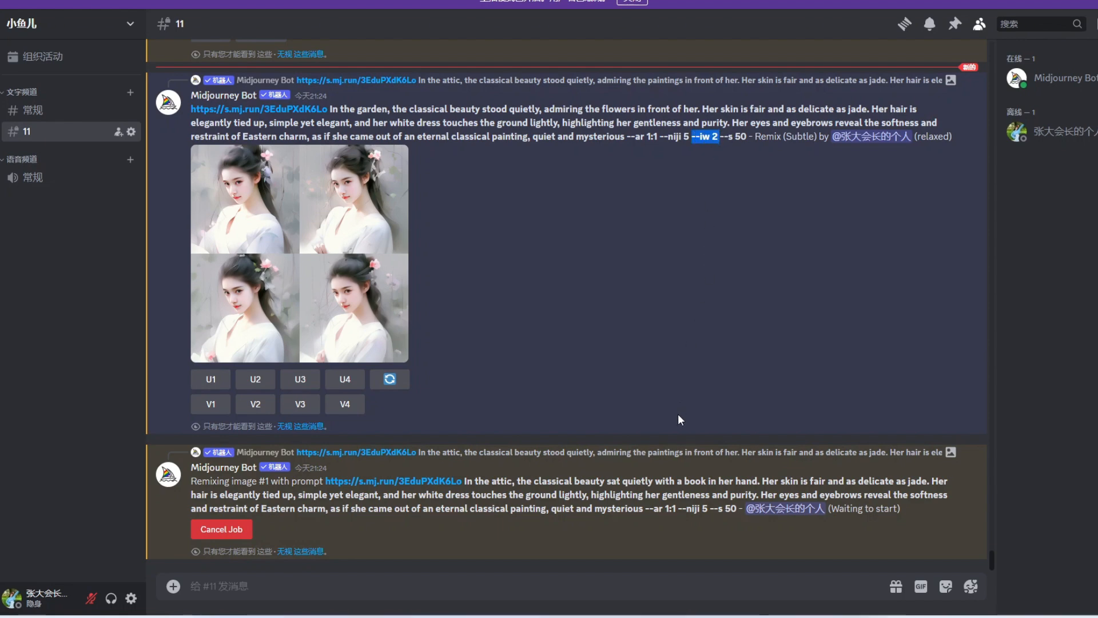
Step: Start Vary (Subtle) on Image #1 again, change the tied-up hair to long shawl-like hair, omit --iw 2, and submit the Remix prompt
{"action": "scroll", "coordinate": [633, 372], "scroll_direction": "up", "scroll_amount": 2}
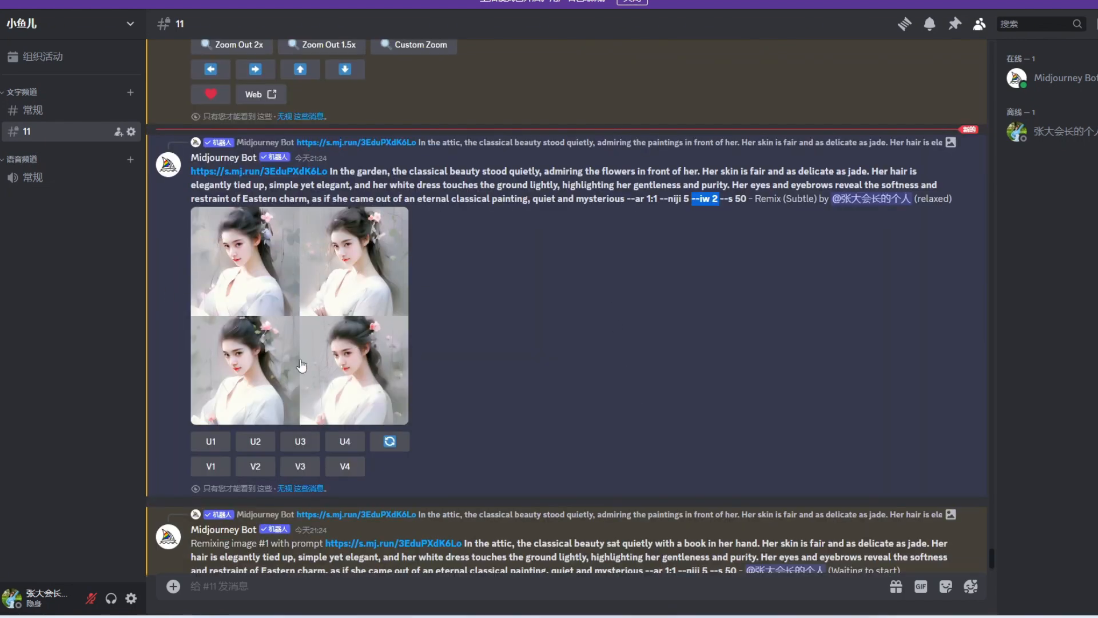
{"action": "scroll", "coordinate": [515, 385], "scroll_direction": "up", "scroll_amount": 5}
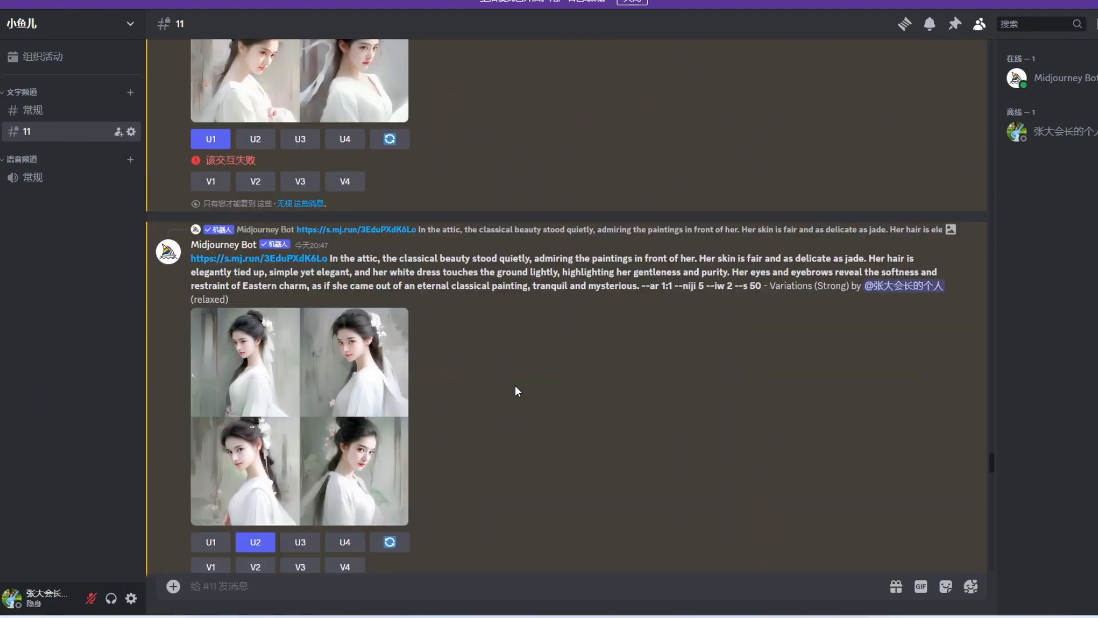
{"action": "scroll", "coordinate": [515, 386], "scroll_direction": "up", "scroll_amount": 15}
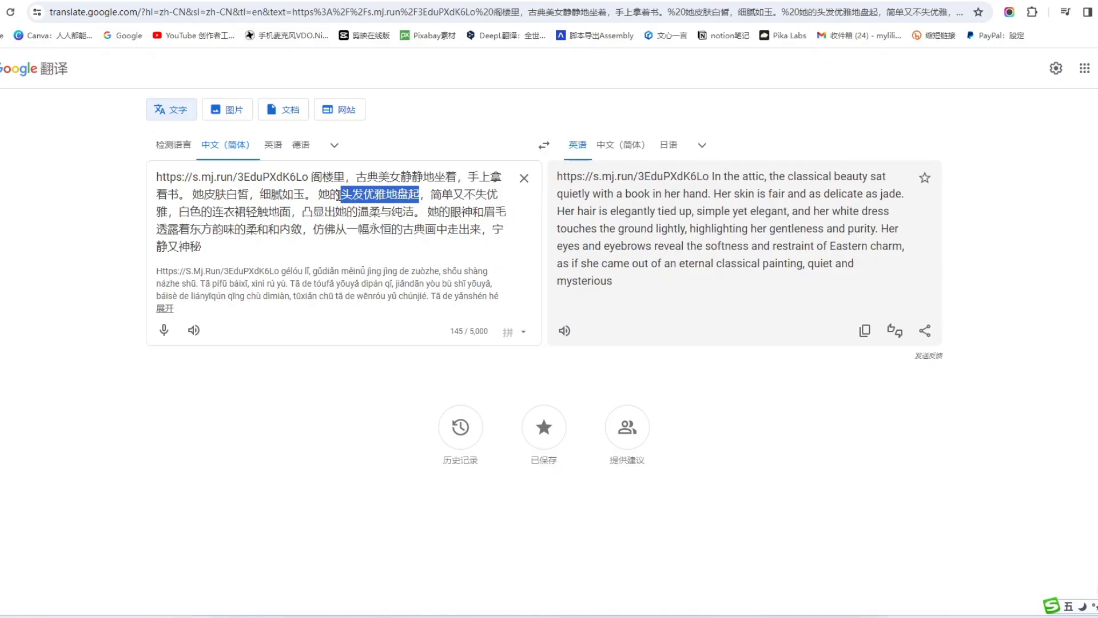
{"action": "left_click_drag", "start_coordinate": [338, 194], "coordinate": [334, 196]}
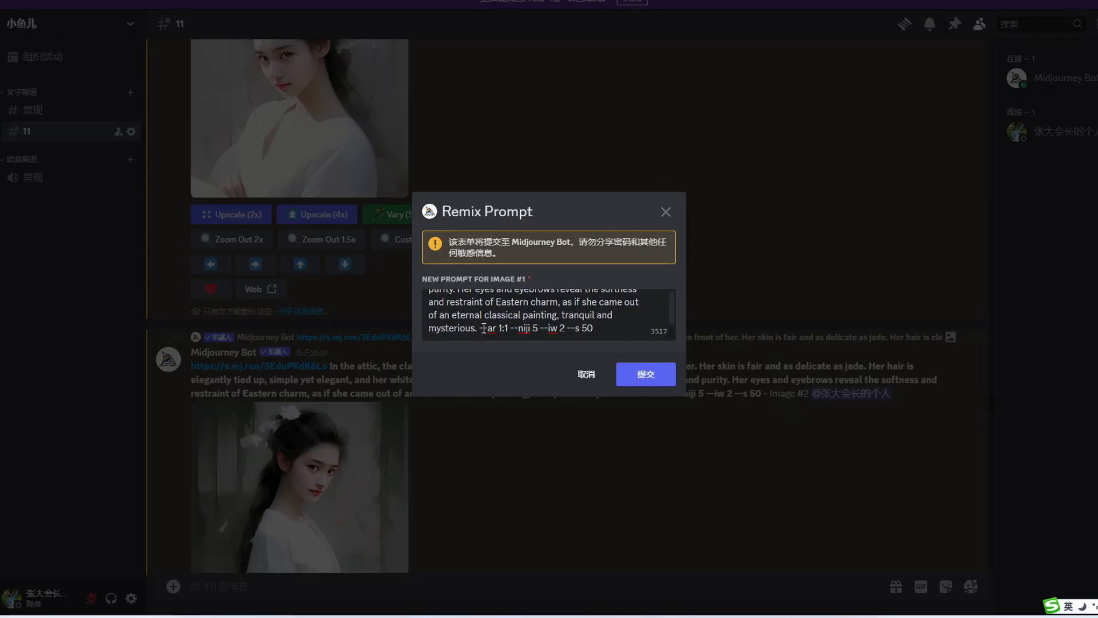
{"action": "key", "text": "ctrl+a"}
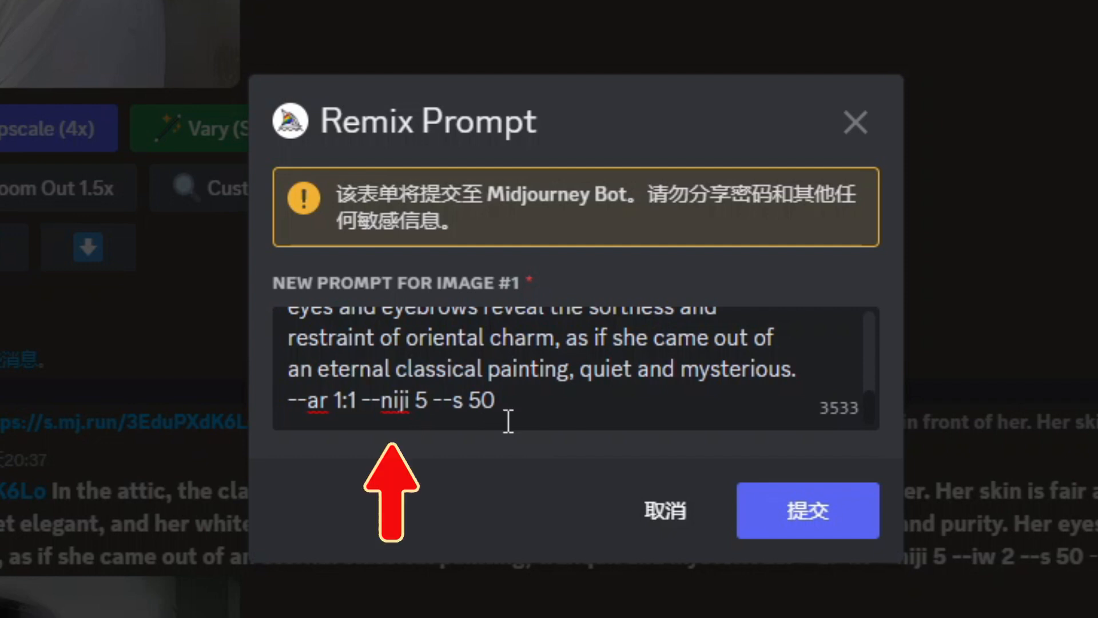
{"action": "left_click", "coordinate": [752, 529]}
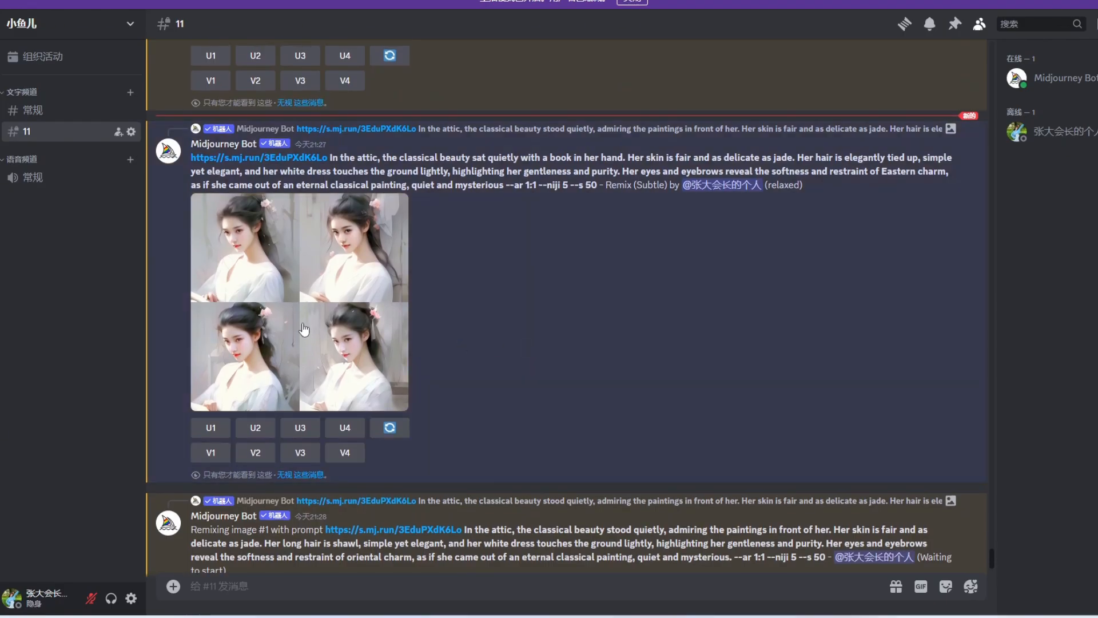
Step: Enlarge the Remix (Subtle) grid of the seated beauty with a book and view it in the browser
{"action": "left_click", "coordinate": [304, 330]}
{"action": "left_click", "coordinate": [371, 513]}
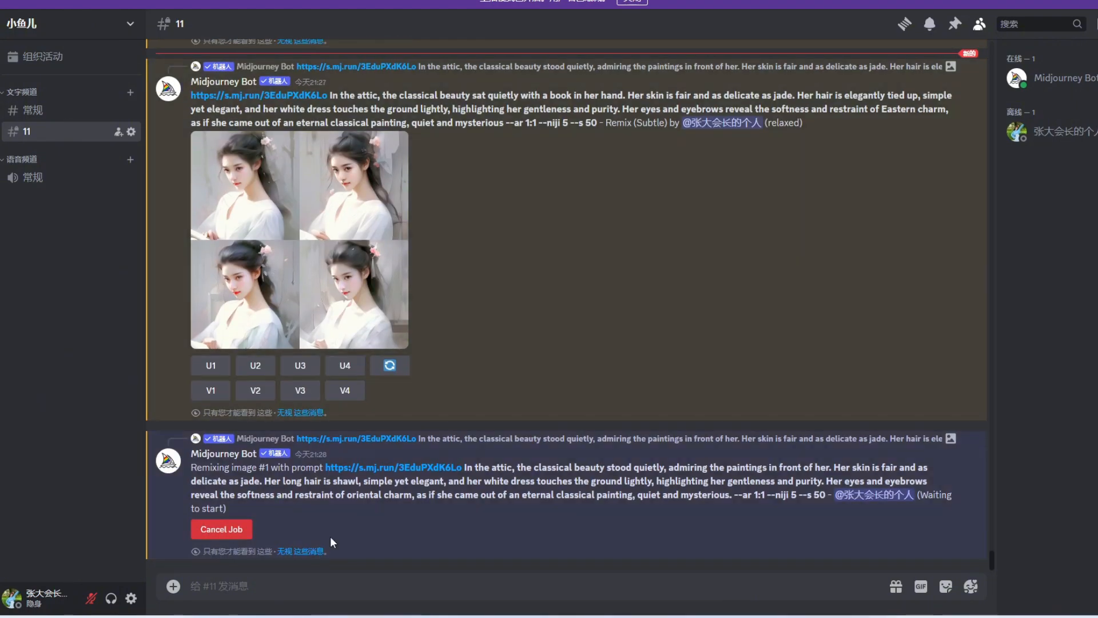
Step: Start Vary (Strong) on Image #1 and select its Remix prompt description without the parameters
{"action": "scroll", "coordinate": [498, 346], "scroll_direction": "up", "scroll_amount": 20}
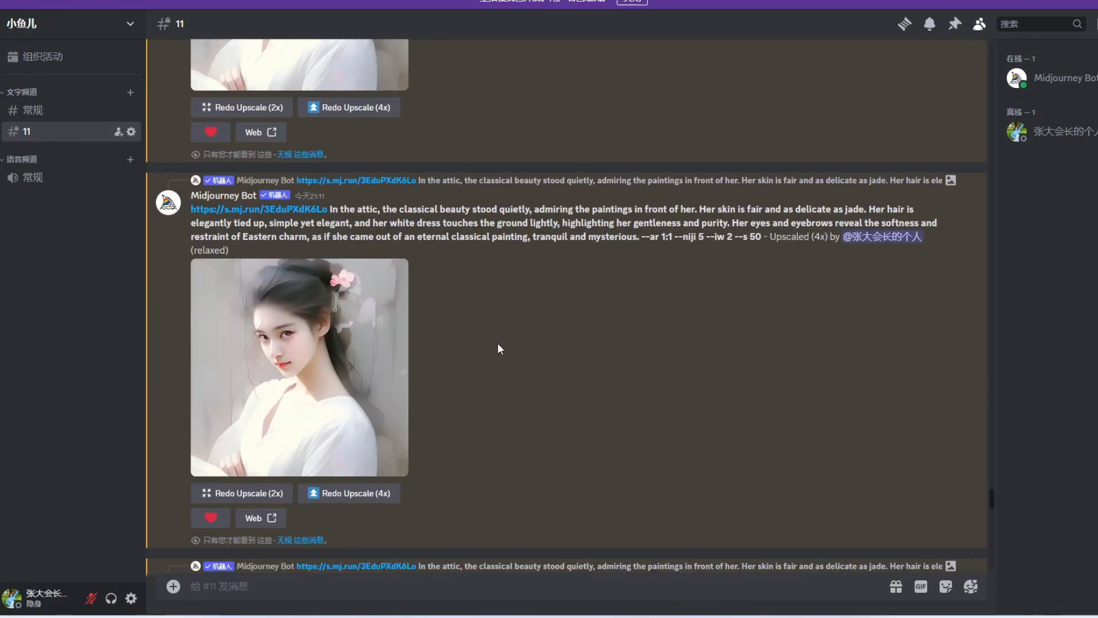
{"action": "scroll", "coordinate": [499, 338], "scroll_direction": "up", "scroll_amount": 15}
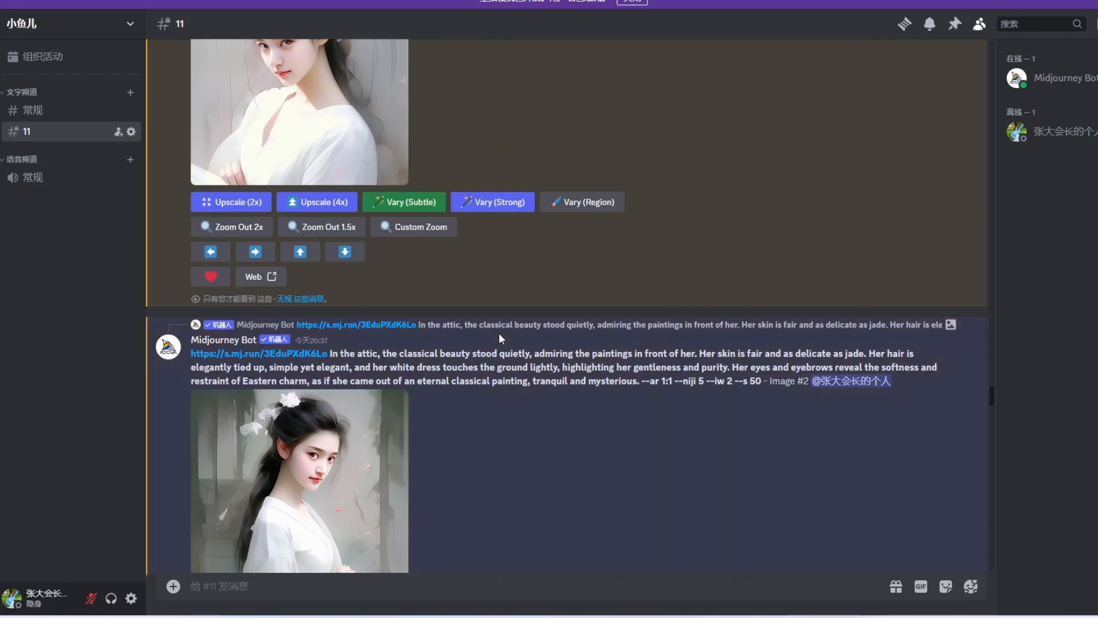
{"action": "scroll", "coordinate": [508, 310], "scroll_direction": "up", "scroll_amount": 1}
{"action": "left_click", "coordinate": [491, 327]}
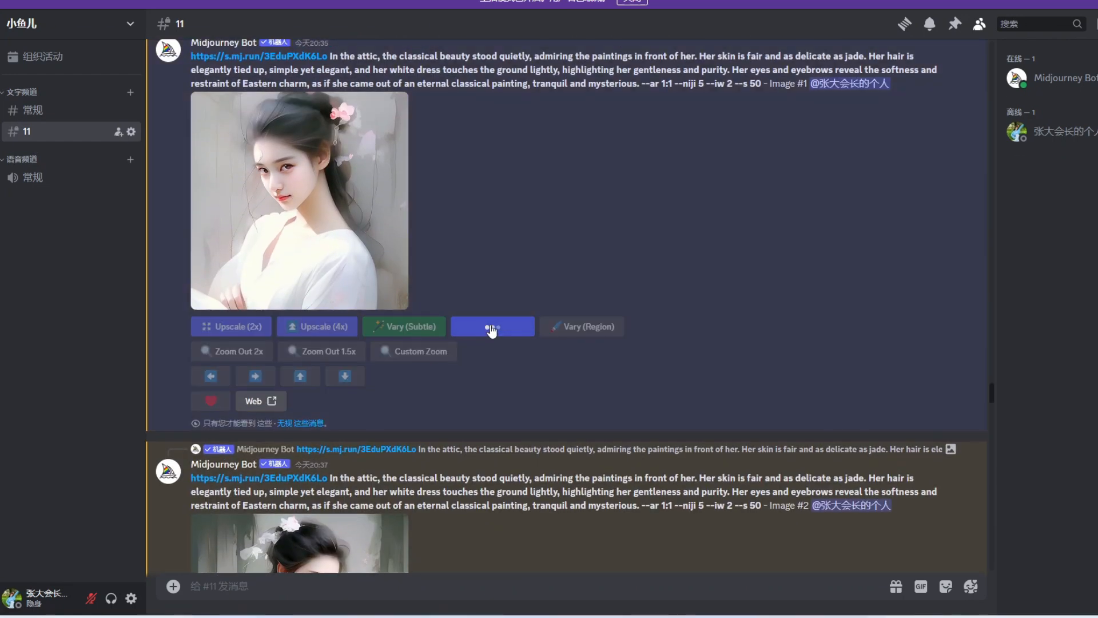
{"action": "scroll", "coordinate": [474, 315], "scroll_direction": "down", "scroll_amount": 3}
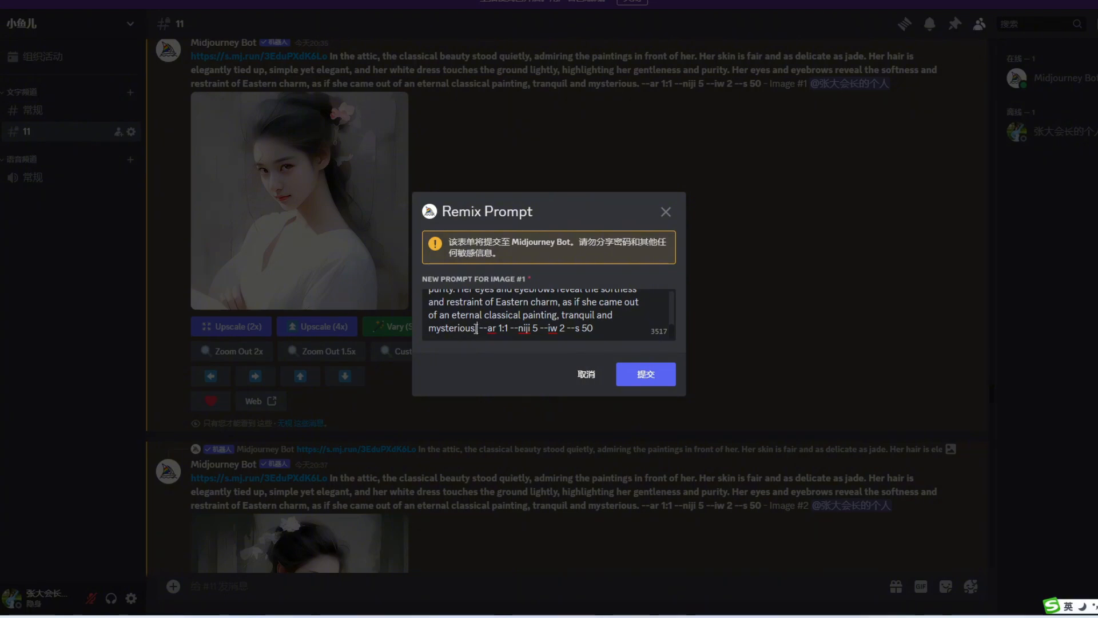
{"action": "left_click_drag", "start_coordinate": [477, 328], "coordinate": [460, 328]}
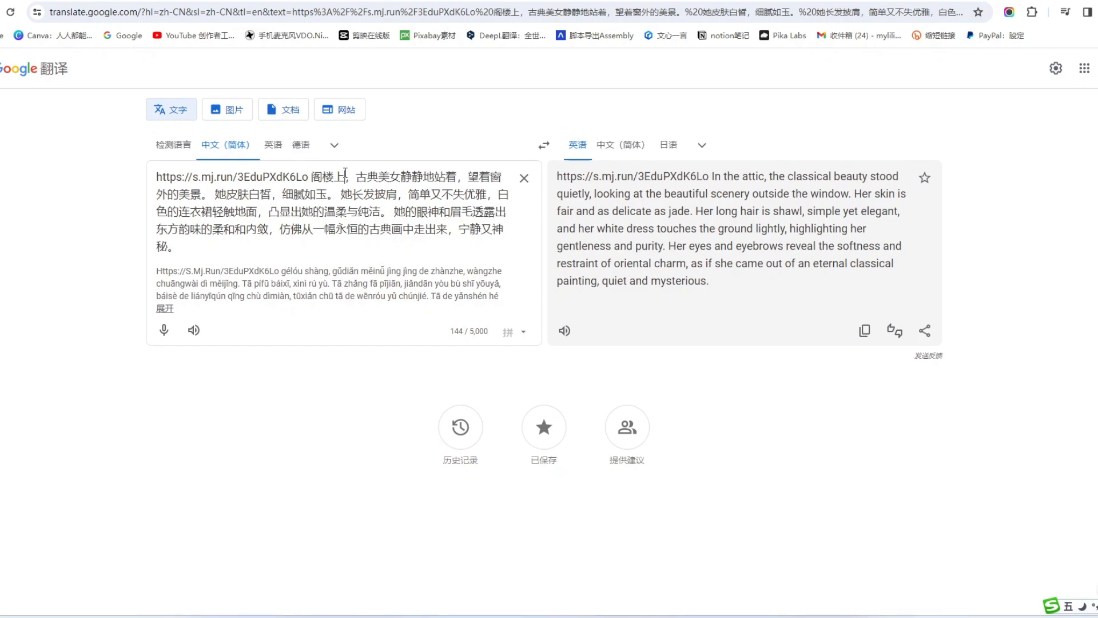
Step: In Google Translate, change the Chinese prompt's scene phrase 阁楼上 to 花园里 and copy the English translation
{"action": "key", "text": "BackSpace"}
{"action": "key", "text": "BackSpace"}
{"action": "key", "text": "BackSpace"}
{"action": "type", "text": "花园里"}
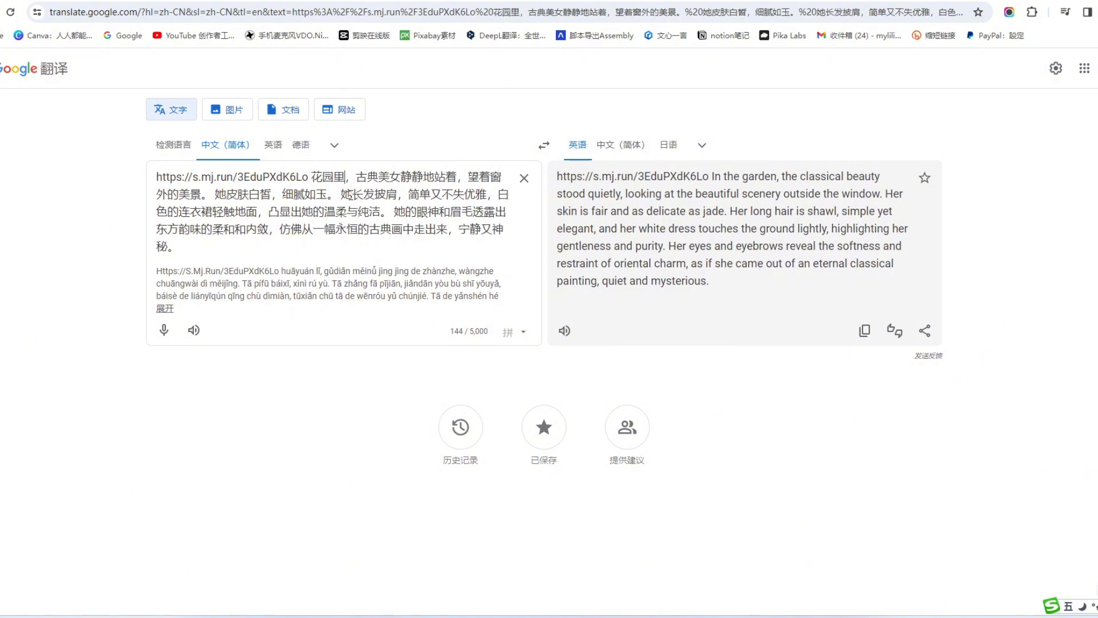
{"action": "left_click", "coordinate": [864, 330]}
Step: Return to Discord, replace the selected Remix description with the copied garden text, delete --iw 2, and submit it
{"action": "key", "text": "alt+Tab"}
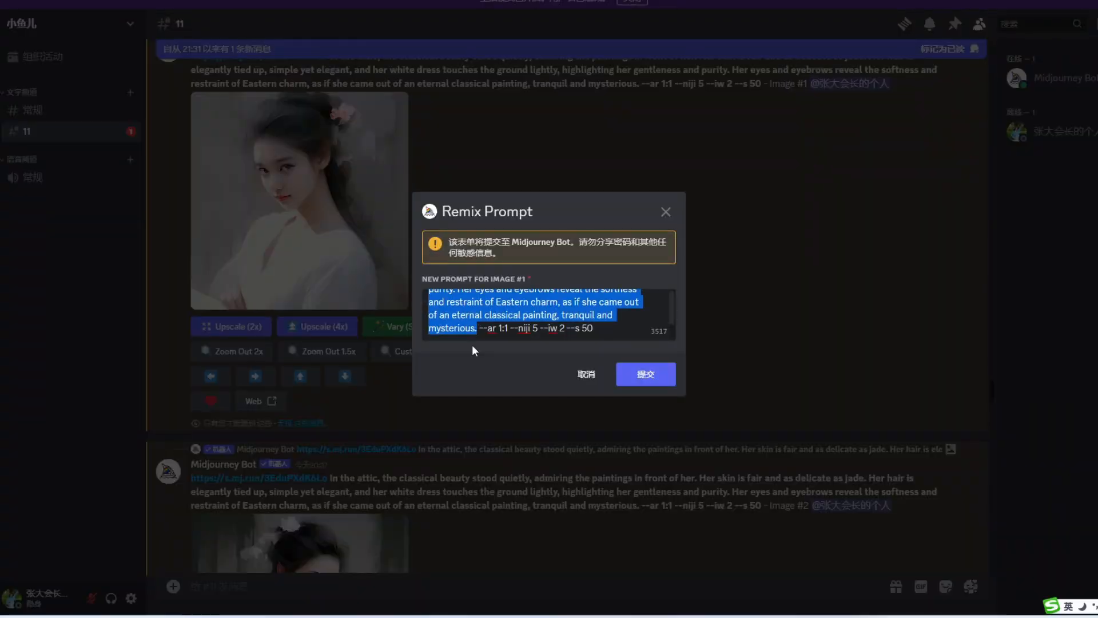
{"action": "key", "text": "ctrl+v"}
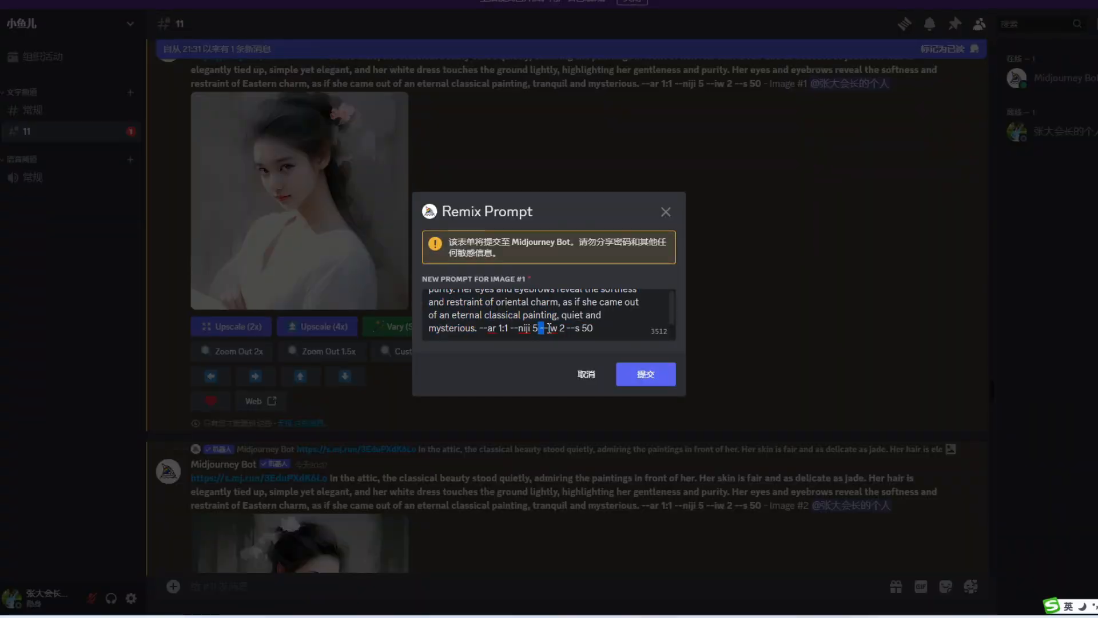
{"action": "left_click_drag", "start_coordinate": [549, 329], "coordinate": [565, 328]}
{"action": "key", "text": "BackSpace"}
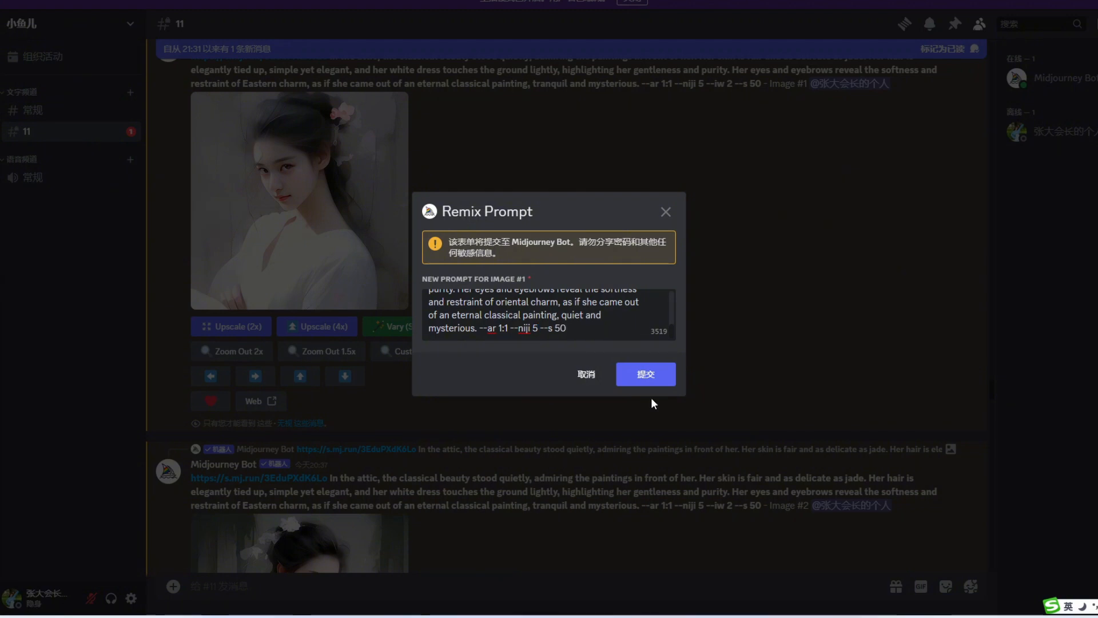
{"action": "left_click", "coordinate": [646, 378]}
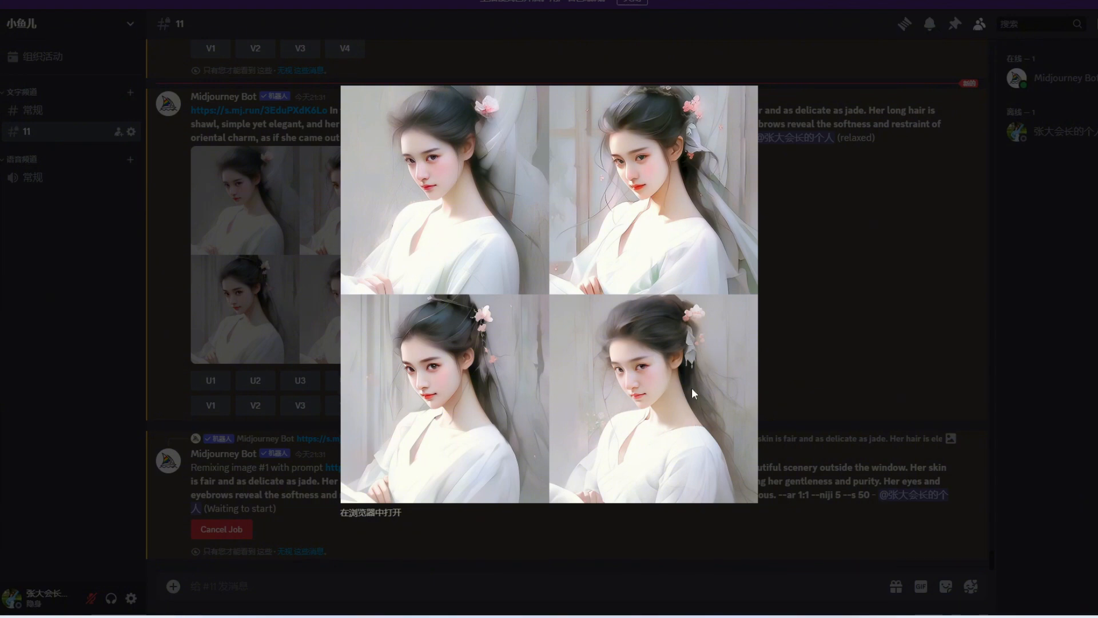
Step: In Google Translate, change the prompt's scene to 背景：书房 and the beauty's pose to 坐着，双手优雅的翻着书, and copy the English translation
{"action": "left_click", "coordinate": [149, 561]}
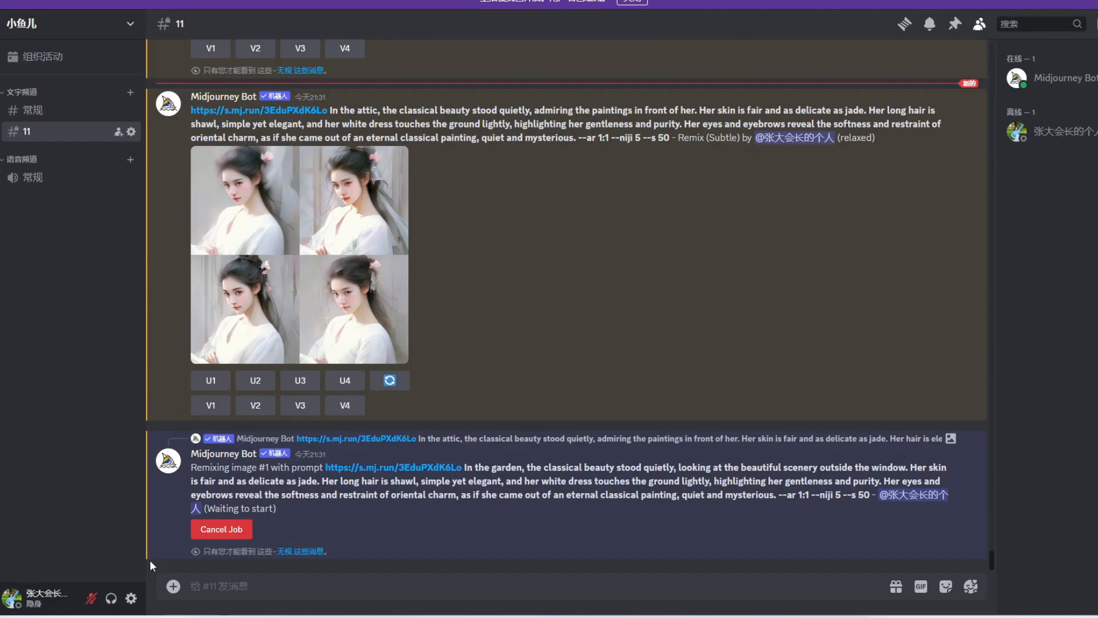
{"action": "scroll", "coordinate": [437, 427], "scroll_direction": "up", "scroll_amount": 15}
{"action": "scroll", "coordinate": [437, 426], "scroll_direction": "up", "scroll_amount": 20}
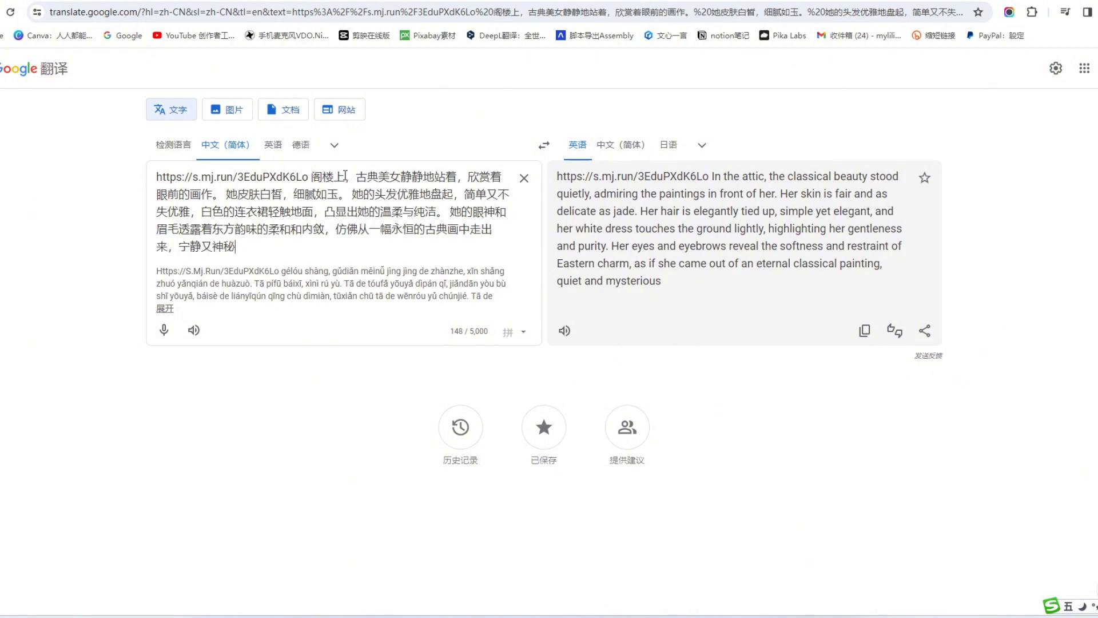
{"action": "key", "text": "BackSpace"}
{"action": "key", "text": "BackSpace"}
{"action": "key", "text": "BackSpace"}
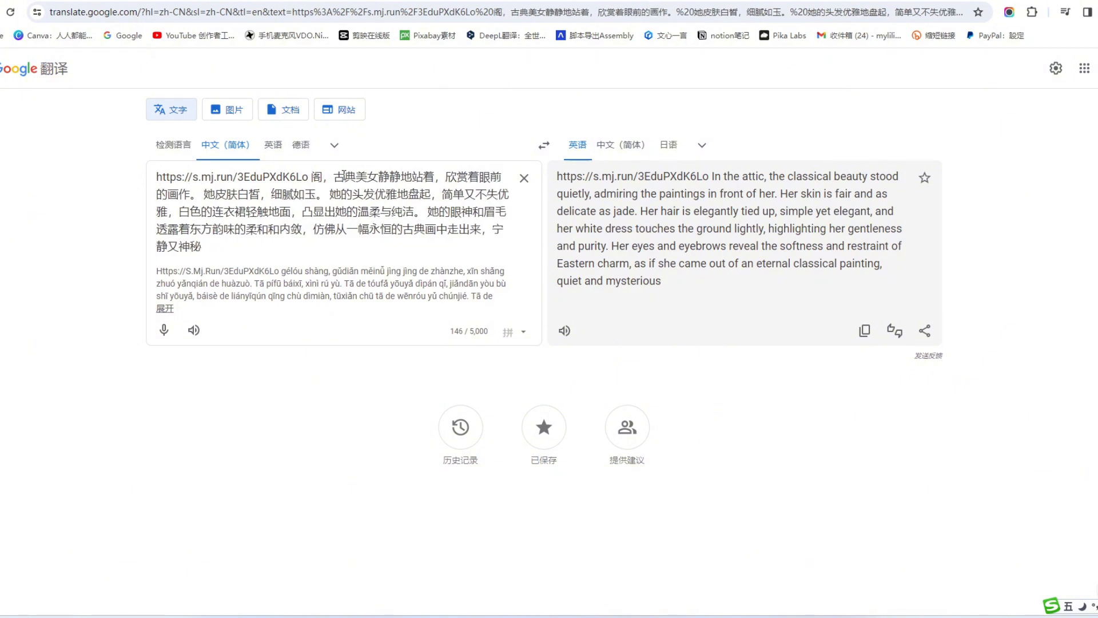
{"action": "type", "text": "beij背景是书房"}
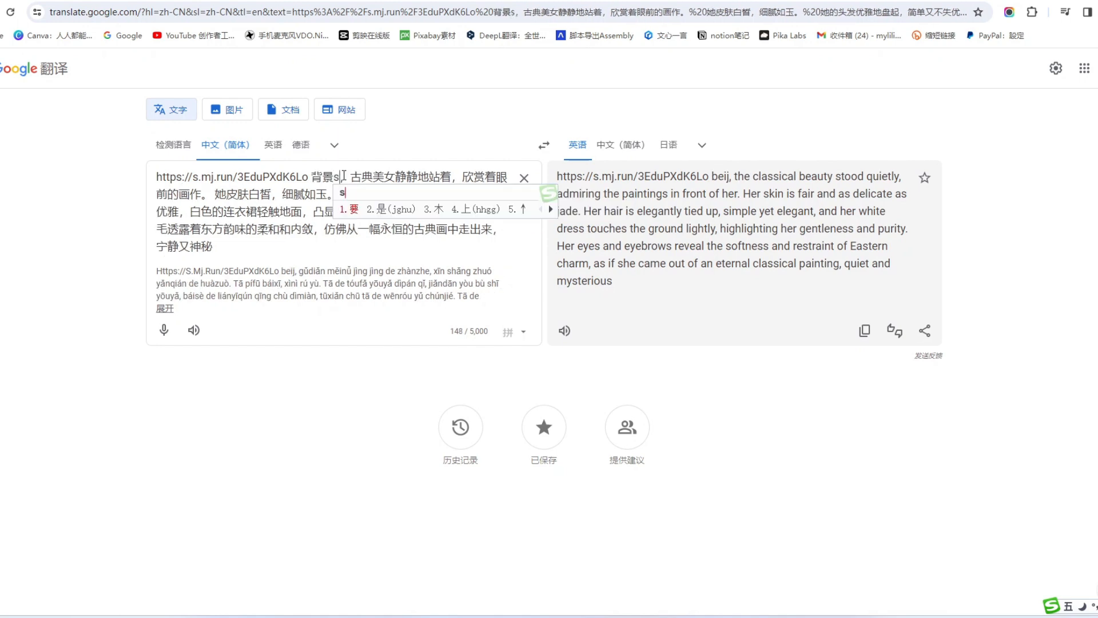
{"action": "double_click", "coordinate": [462, 176]}
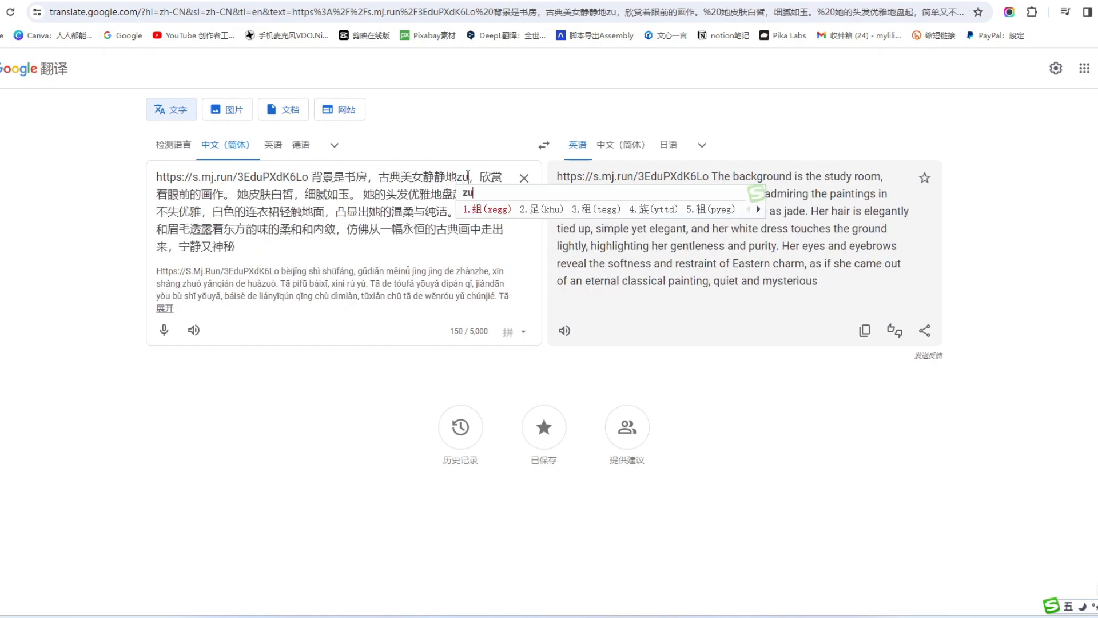
{"action": "type", "text": "坐着"}
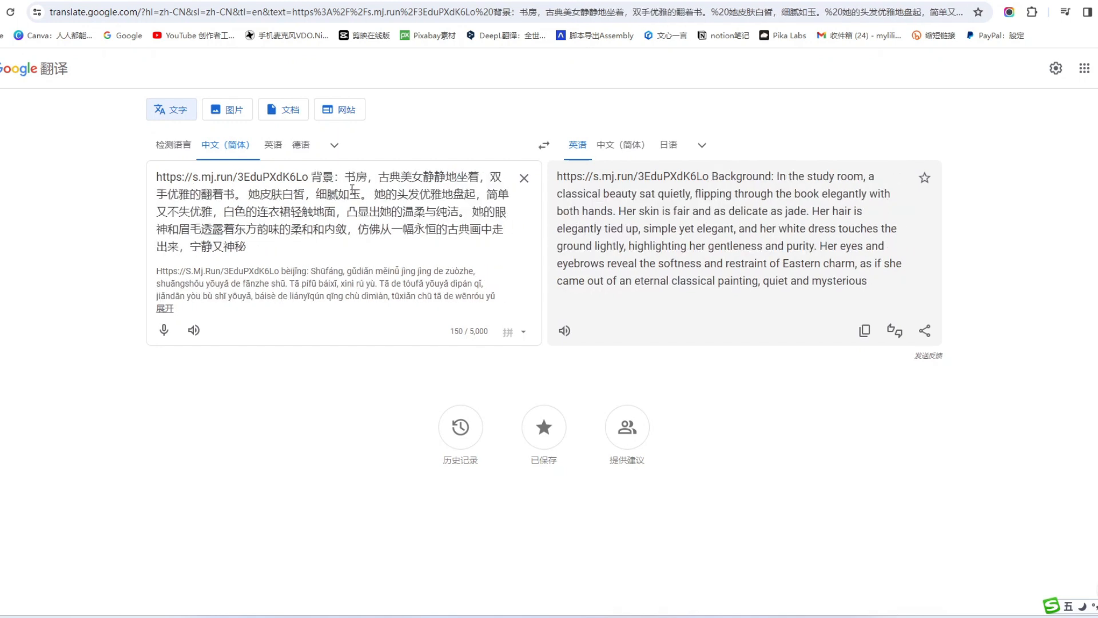
{"action": "left_click", "coordinate": [864, 330]}
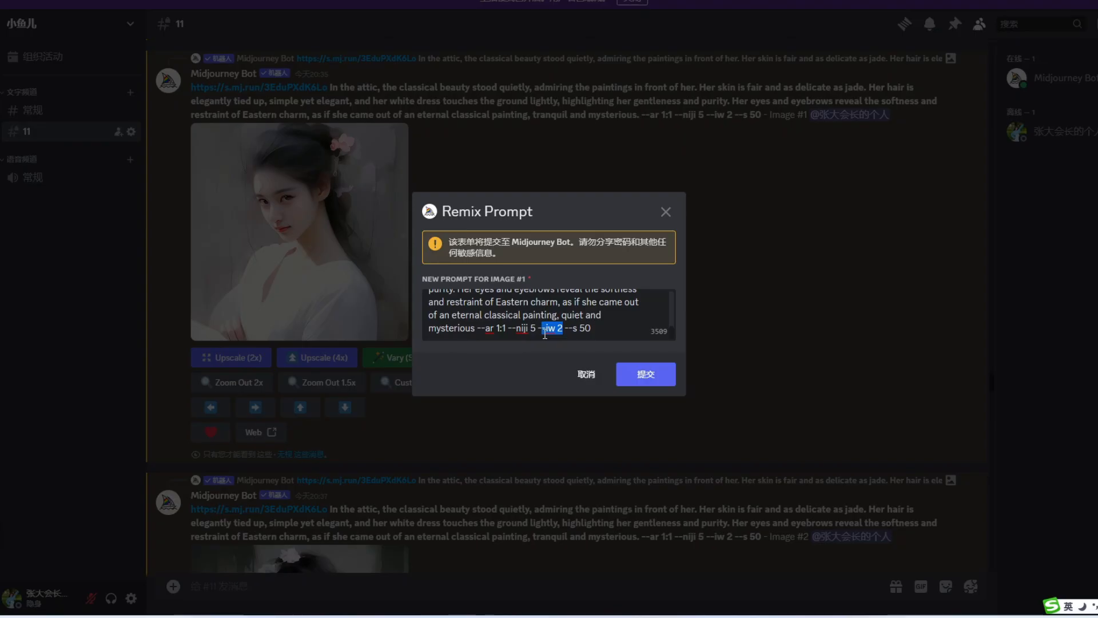
Step: Delete --iw 2 from Image #1's study-room Remix prompt, keep --ar 1:1 --niji 5 --s 50, and submit it
{"action": "left_click_drag", "start_coordinate": [544, 333], "coordinate": [539, 334]}
{"action": "key", "text": "BackSpace"}
{"action": "left_click", "coordinate": [649, 373]}
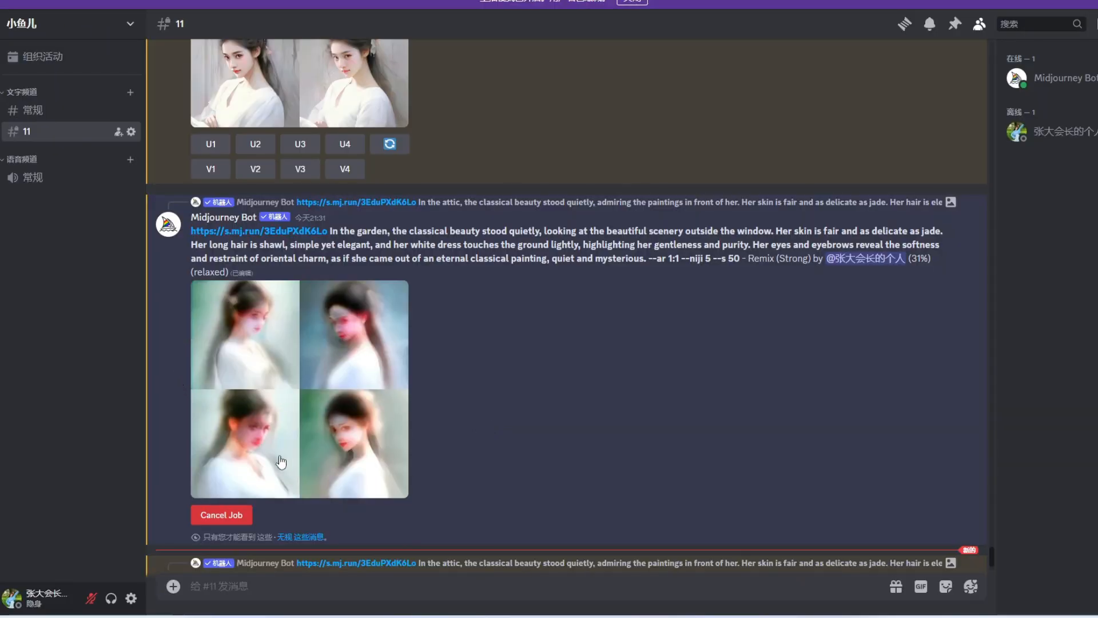
Step: In Google Translate, change the prompt's scene to 背景：凉亭里 and the pose to 坐着，面带微笑，欣赏美丽的风景, and copy the English translation
{"action": "scroll", "coordinate": [246, 172], "scroll_direction": "up", "scroll_amount": 3}
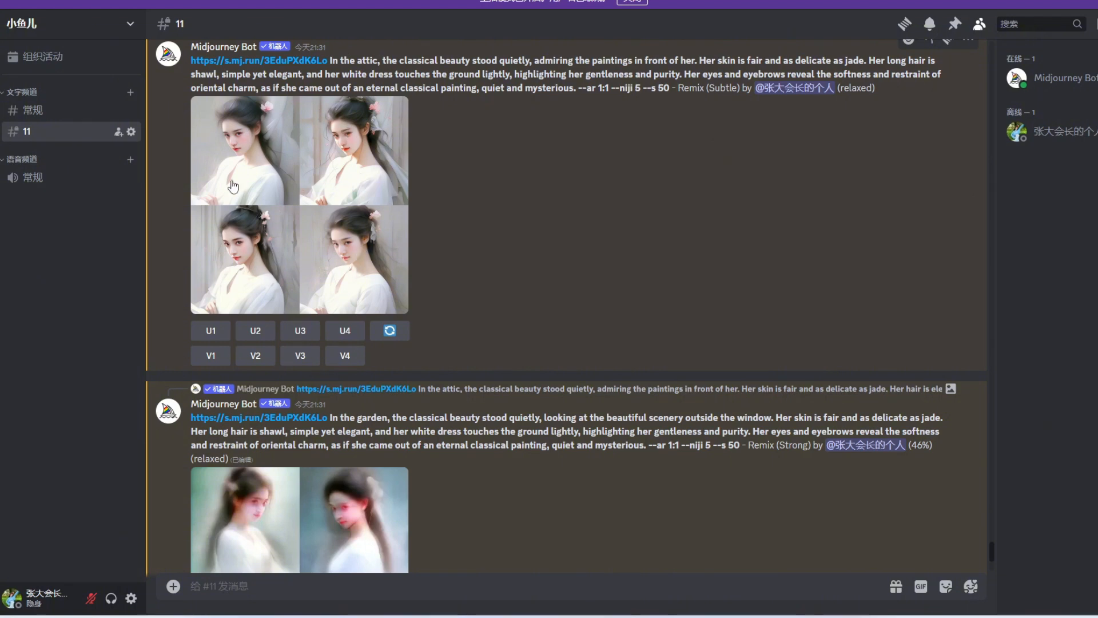
{"action": "scroll", "coordinate": [418, 393], "scroll_direction": "down", "scroll_amount": 4}
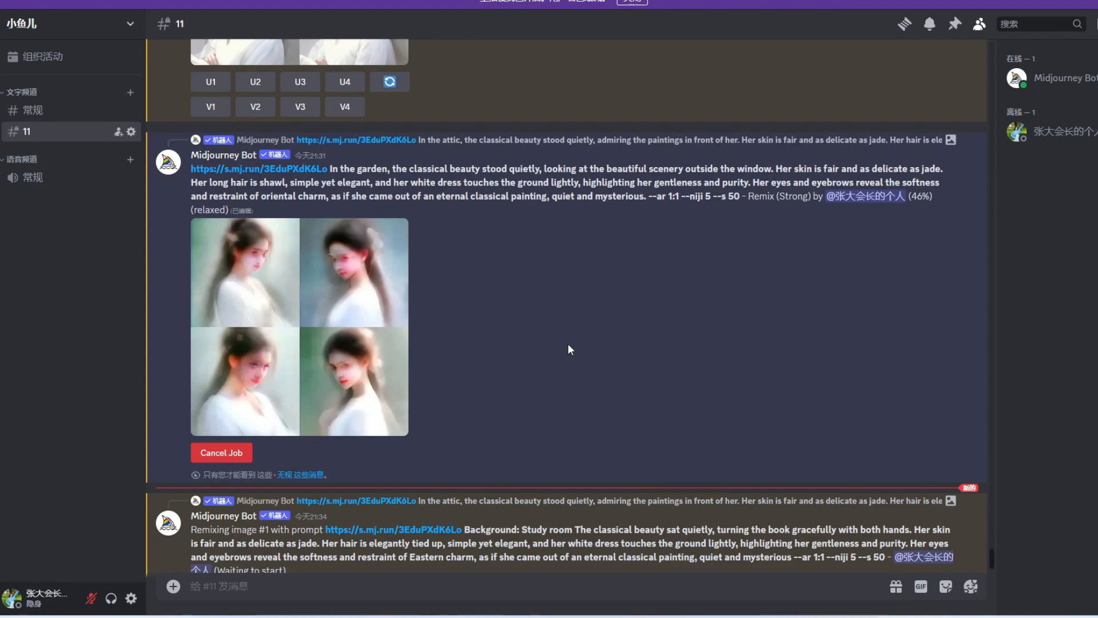
{"action": "scroll", "coordinate": [568, 343], "scroll_direction": "up", "scroll_amount": 15}
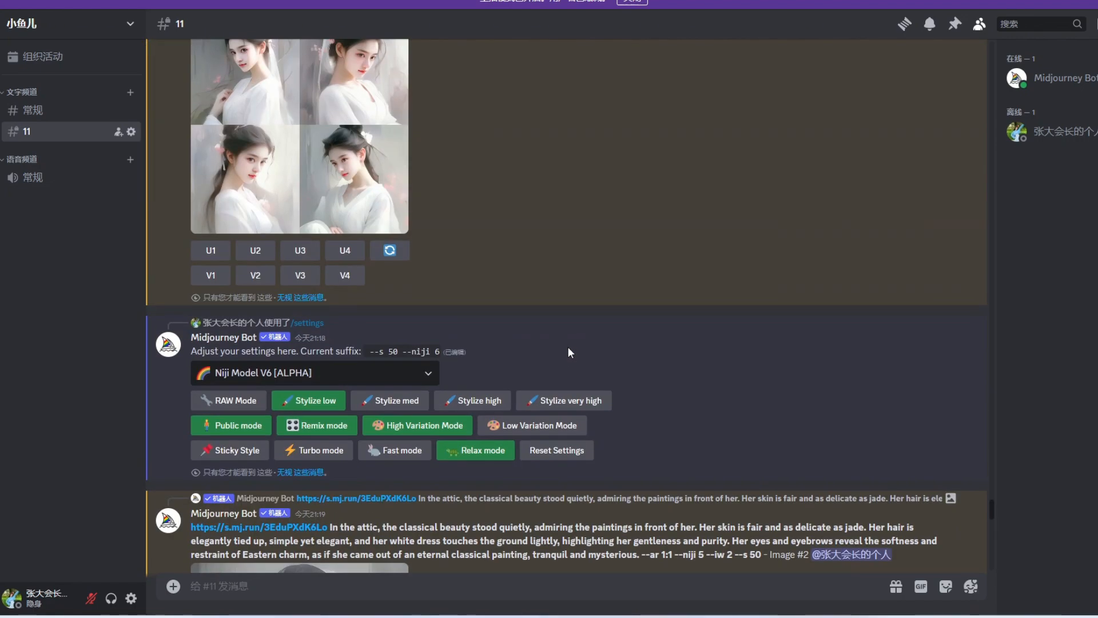
{"action": "scroll", "coordinate": [520, 288], "scroll_direction": "up", "scroll_amount": 15}
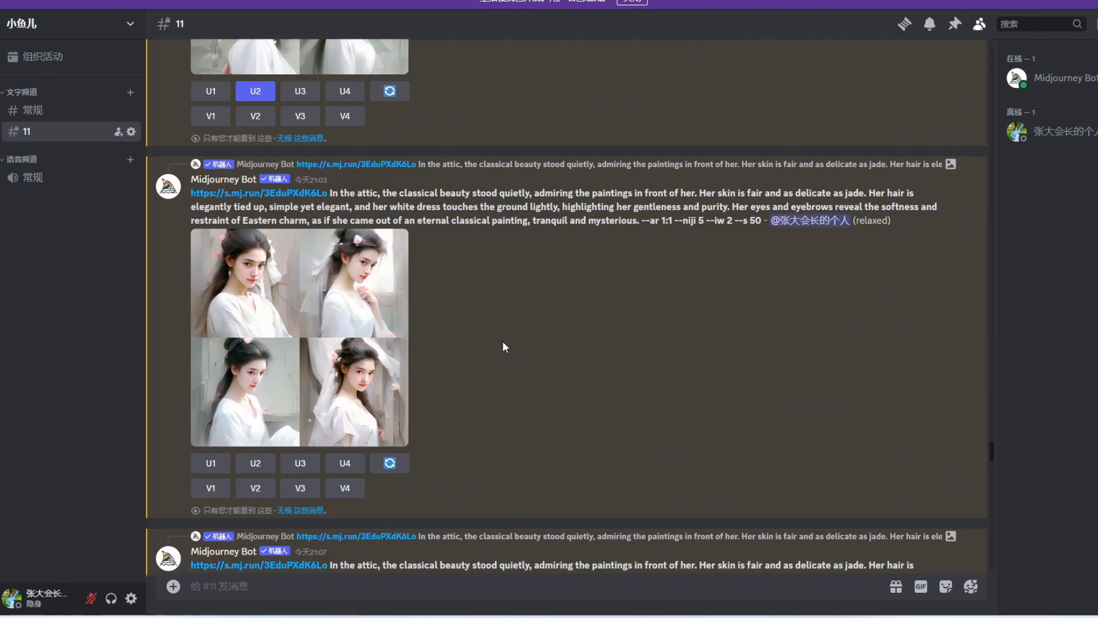
{"action": "scroll", "coordinate": [503, 346], "scroll_direction": "up", "scroll_amount": 10}
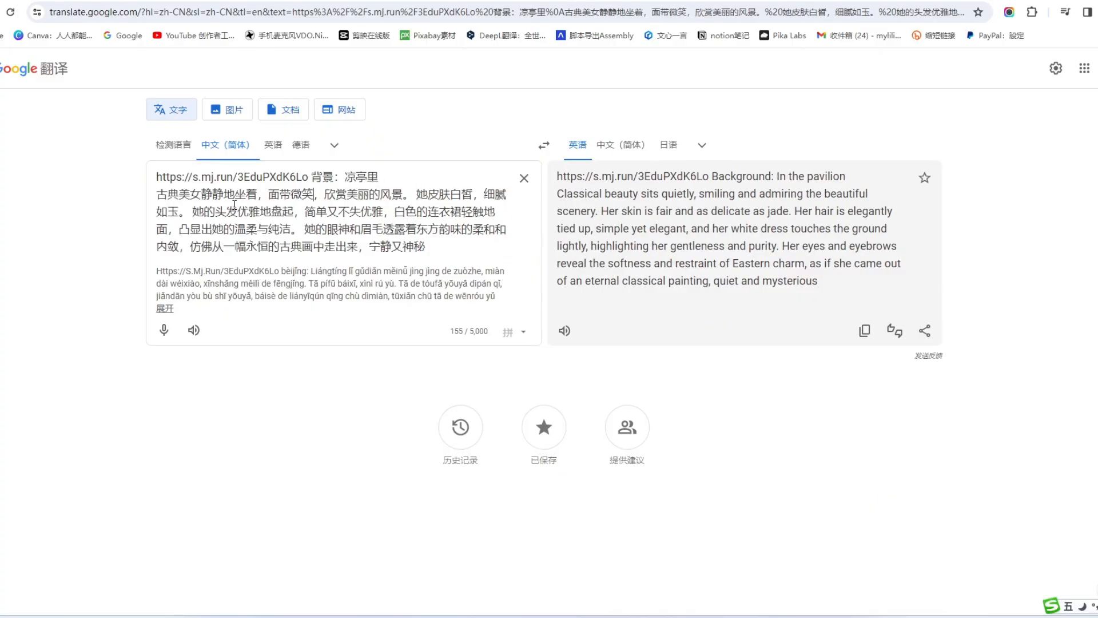
{"action": "left_click", "coordinate": [864, 330]}
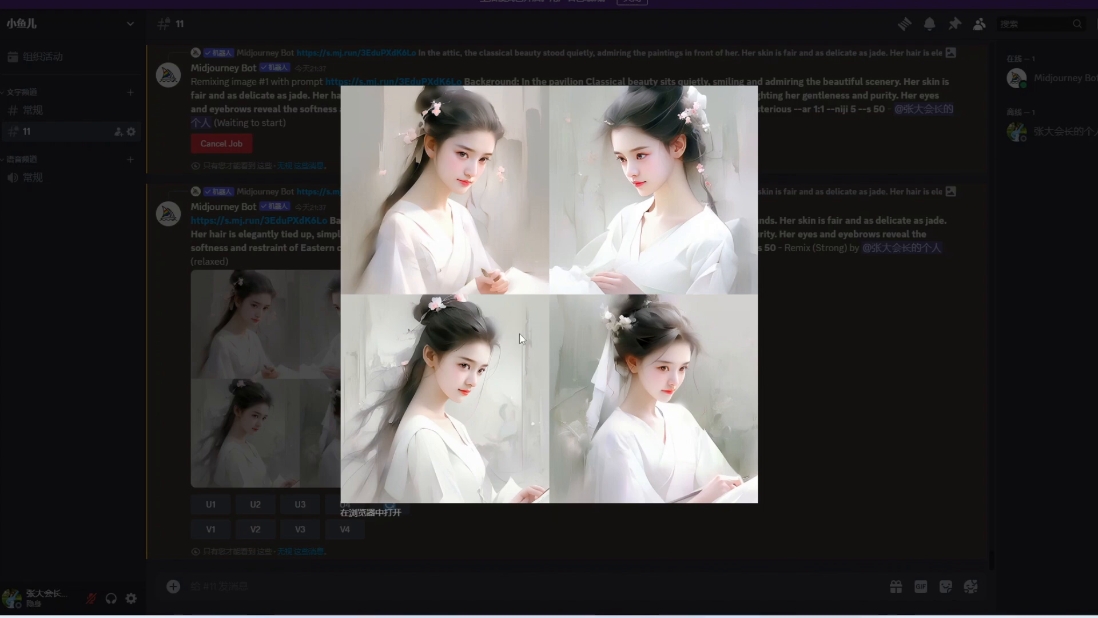
Step: Shorten the pavilion prompt in Google Translate to end at 她的头发优雅地盘起, and submit its translation as Image #1's Discord Remix with --ar 1:1 --niji 5 --s 50
{"action": "left_click", "coordinate": [850, 344]}
{"action": "scroll", "coordinate": [451, 403], "scroll_direction": "up", "scroll_amount": 10}
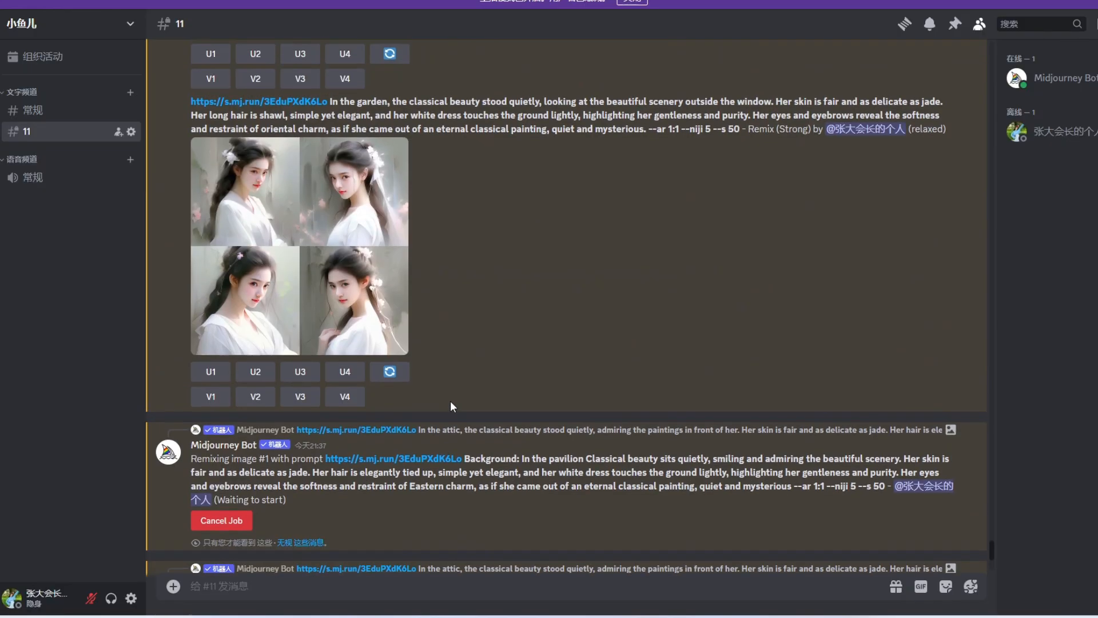
{"action": "scroll", "coordinate": [451, 400], "scroll_direction": "up", "scroll_amount": 5}
{"action": "left_click_drag", "start_coordinate": [168, 228], "coordinate": [446, 244]}
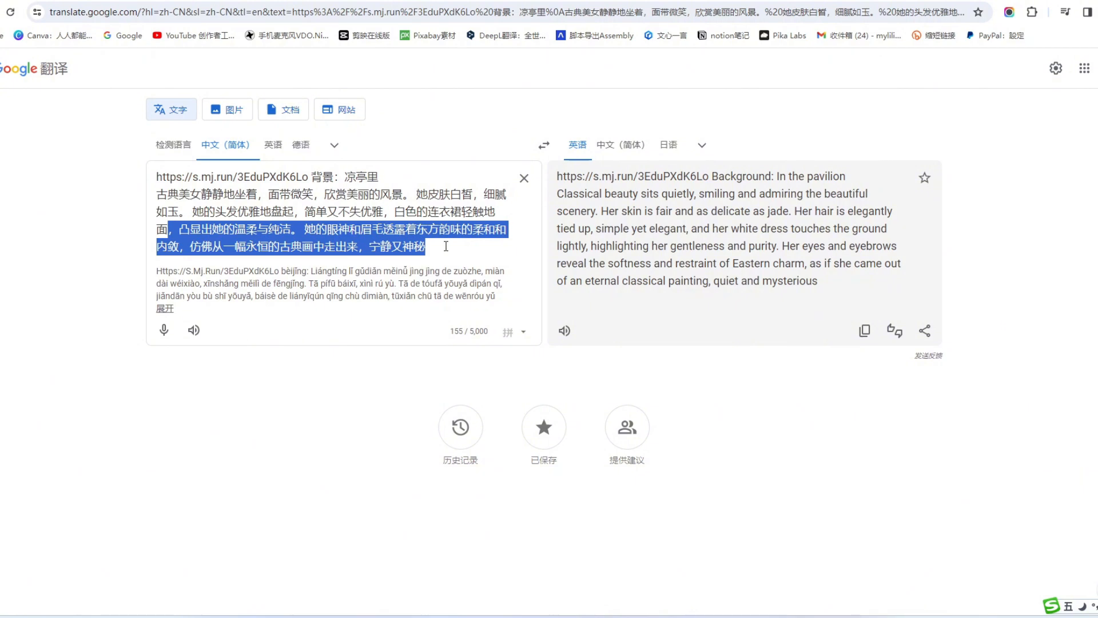
{"action": "key", "text": "BackSpace"}
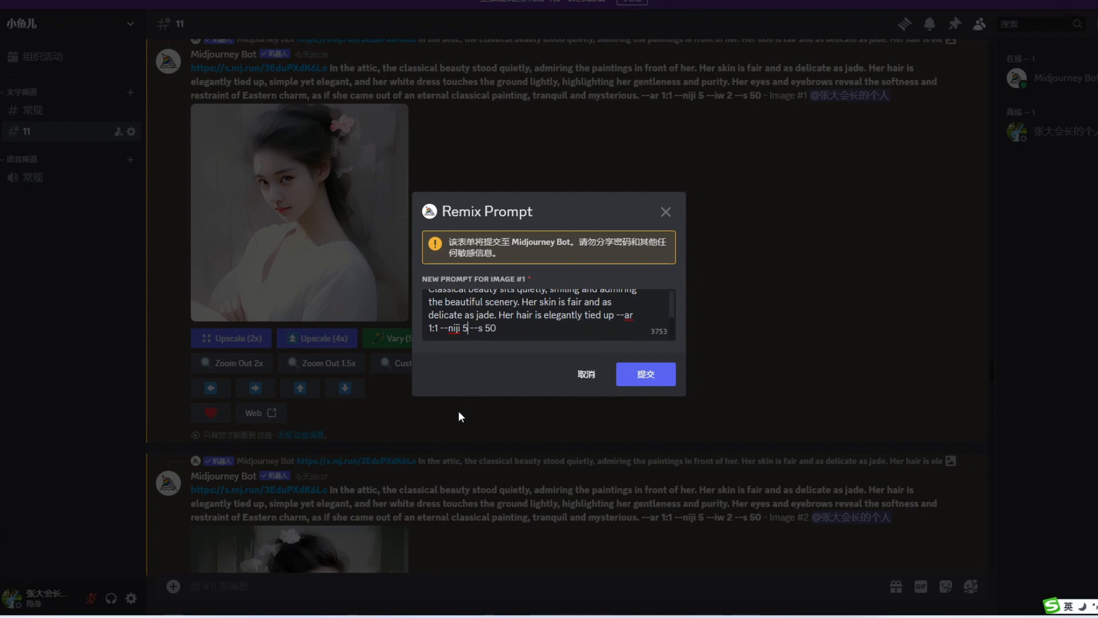
{"action": "left_click", "coordinate": [661, 382]}
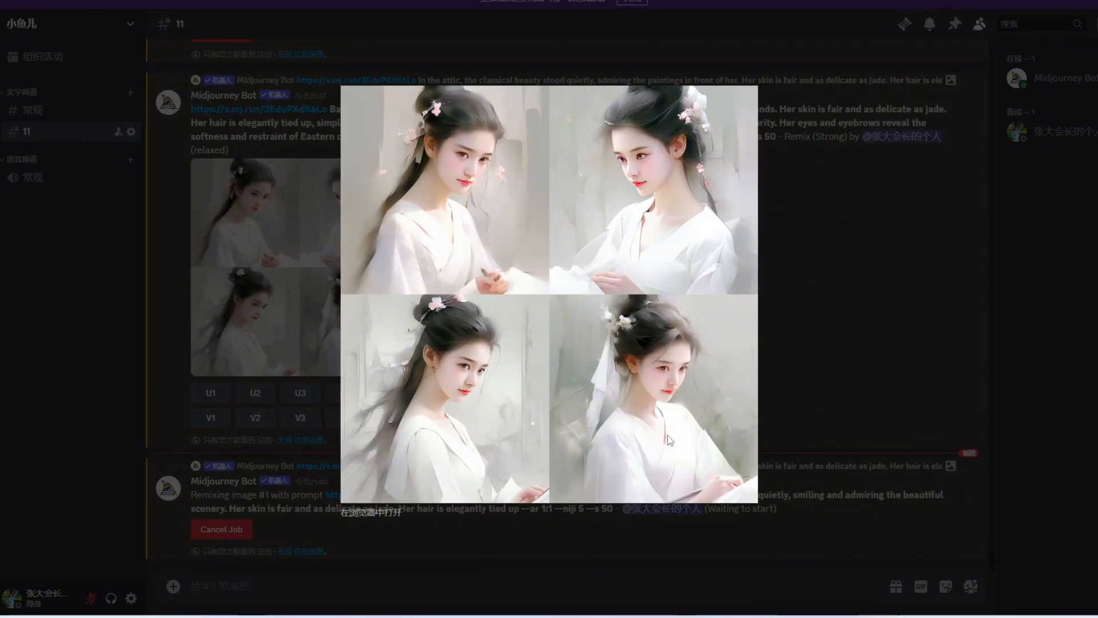
Step: Compare the enlarged study-room and pavilion Remix grids with the earlier portraits for facial consistency
{"action": "left_click", "coordinate": [818, 318]}
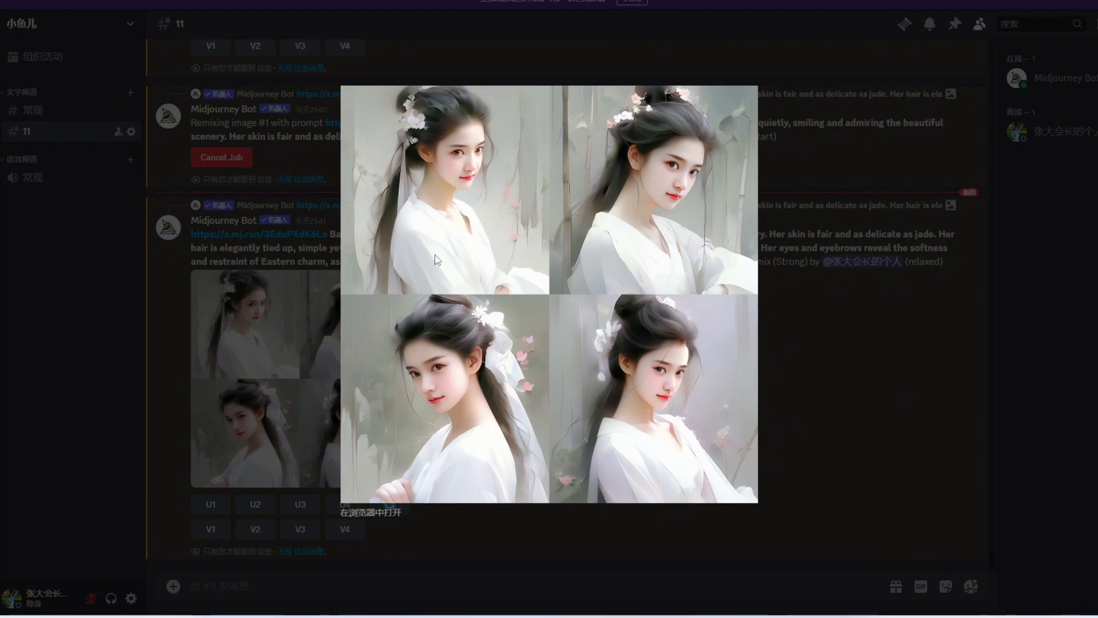
{"action": "left_click", "coordinate": [819, 364]}
{"action": "scroll", "coordinate": [522, 343], "scroll_direction": "up", "scroll_amount": 5}
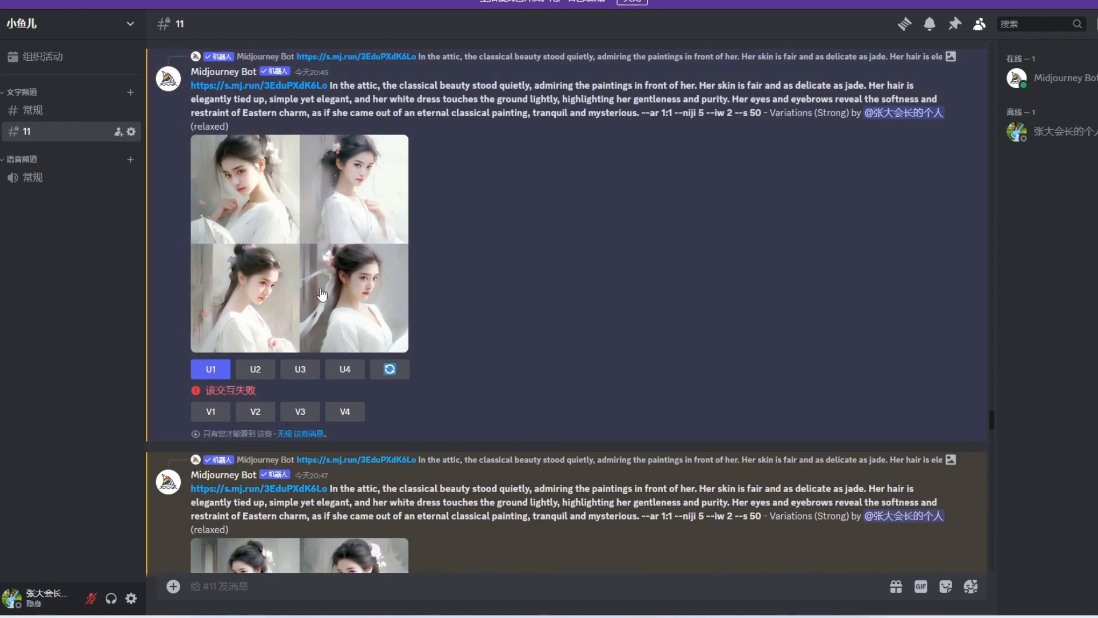
{"action": "scroll", "coordinate": [541, 338], "scroll_direction": "up", "scroll_amount": 3}
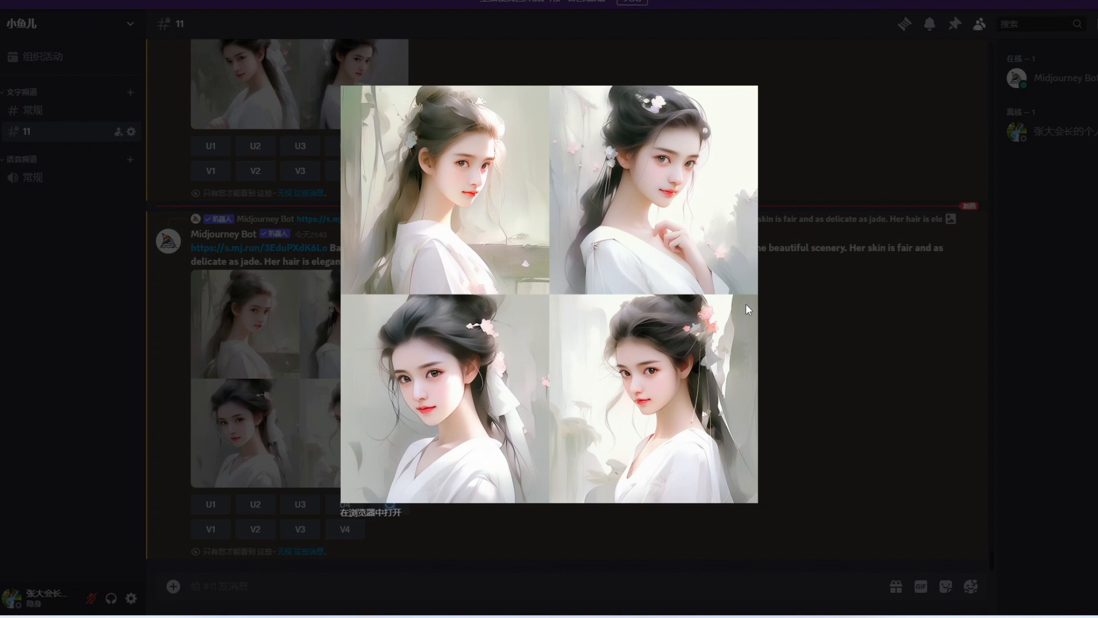
{"action": "key", "text": "Escape"}
Step: Open the Vary (Region) editor for the upscaled Image #1 portrait with pink hair flowers
{"action": "scroll", "coordinate": [480, 412], "scroll_direction": "up", "scroll_amount": 3}
{"action": "scroll", "coordinate": [444, 441], "scroll_direction": "up", "scroll_amount": 15}
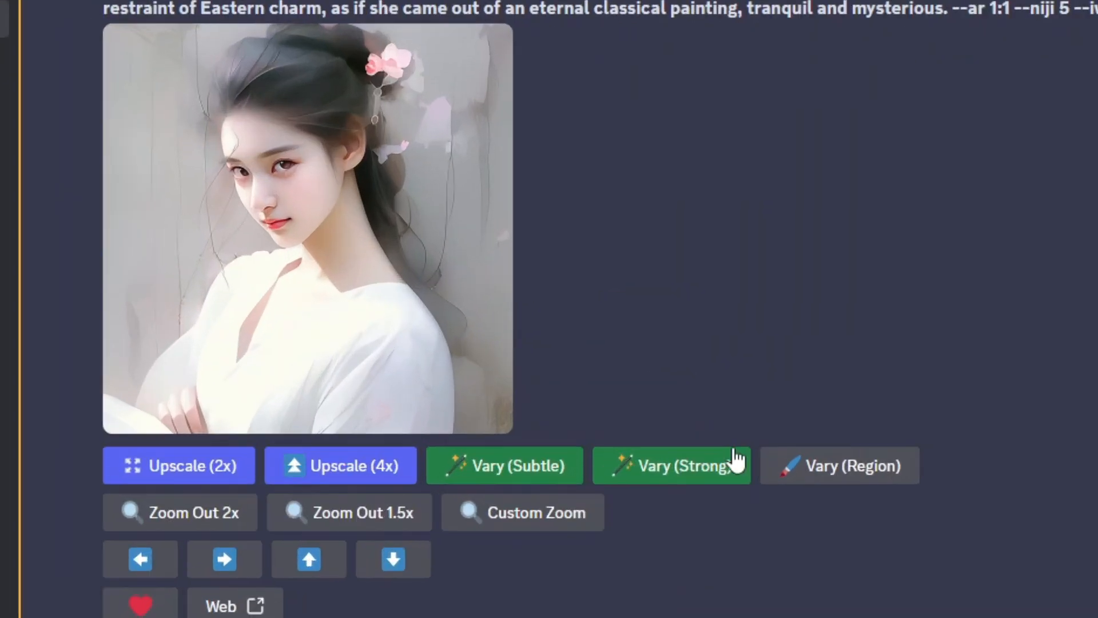
{"action": "left_click", "coordinate": [864, 519]}
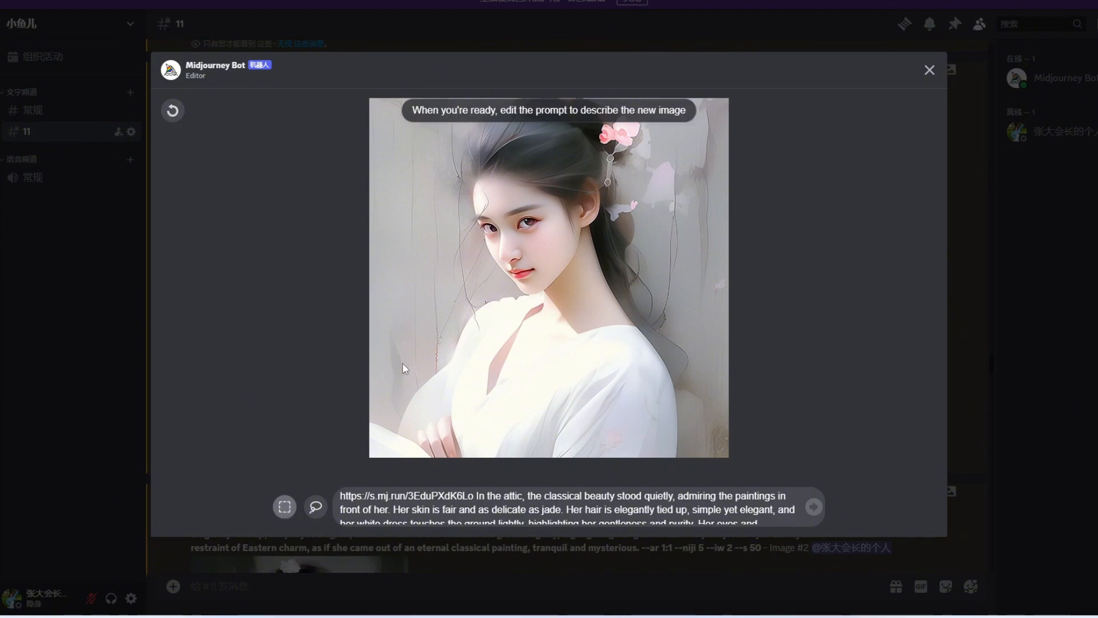
{"action": "left_click_drag", "start_coordinate": [415, 319], "coordinate": [647, 402]}
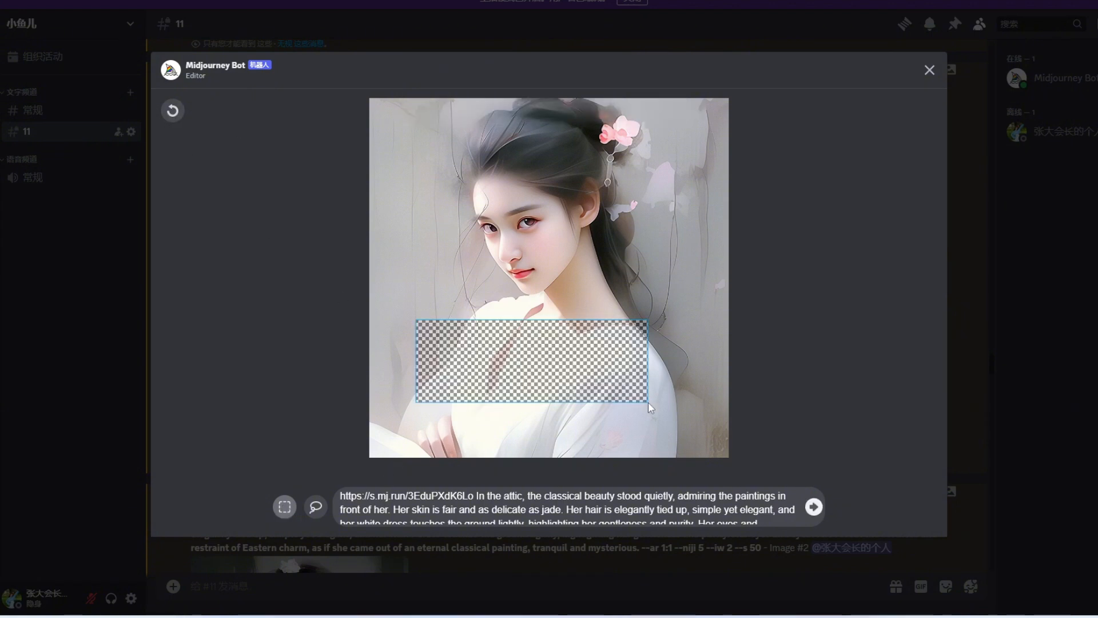
{"action": "left_click", "coordinate": [174, 115]}
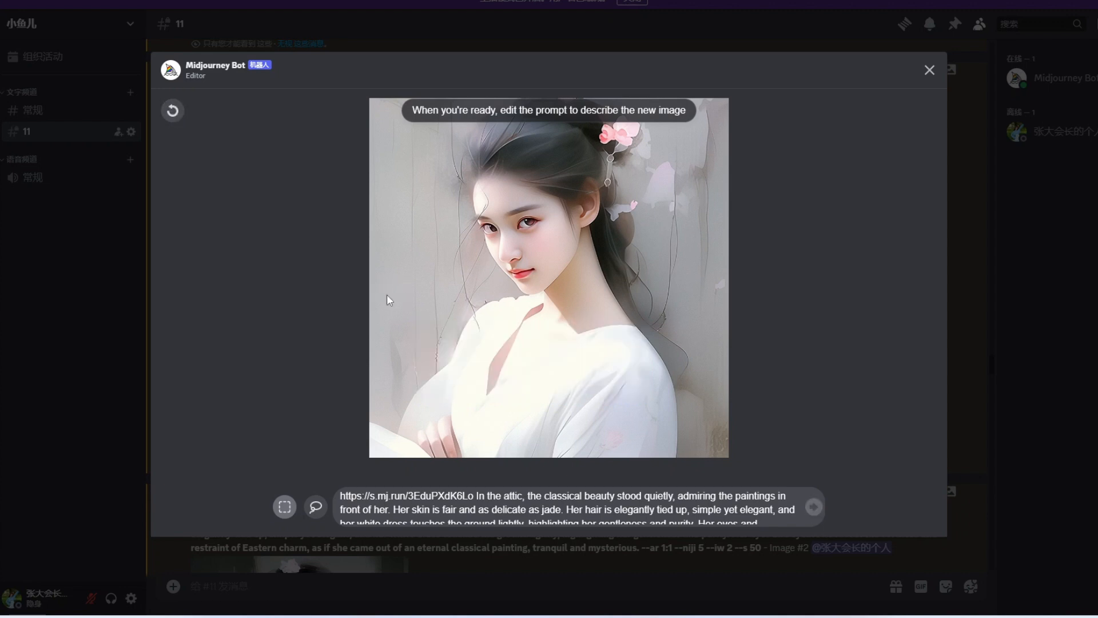
{"action": "mouse_move", "coordinate": [387, 303]}
{"action": "left_mouse_down"}
{"action": "mouse_move", "coordinate": [513, 310]}
{"action": "mouse_move", "coordinate": [701, 424]}
{"action": "mouse_move", "coordinate": [712, 461]}
{"action": "left_mouse_up"}
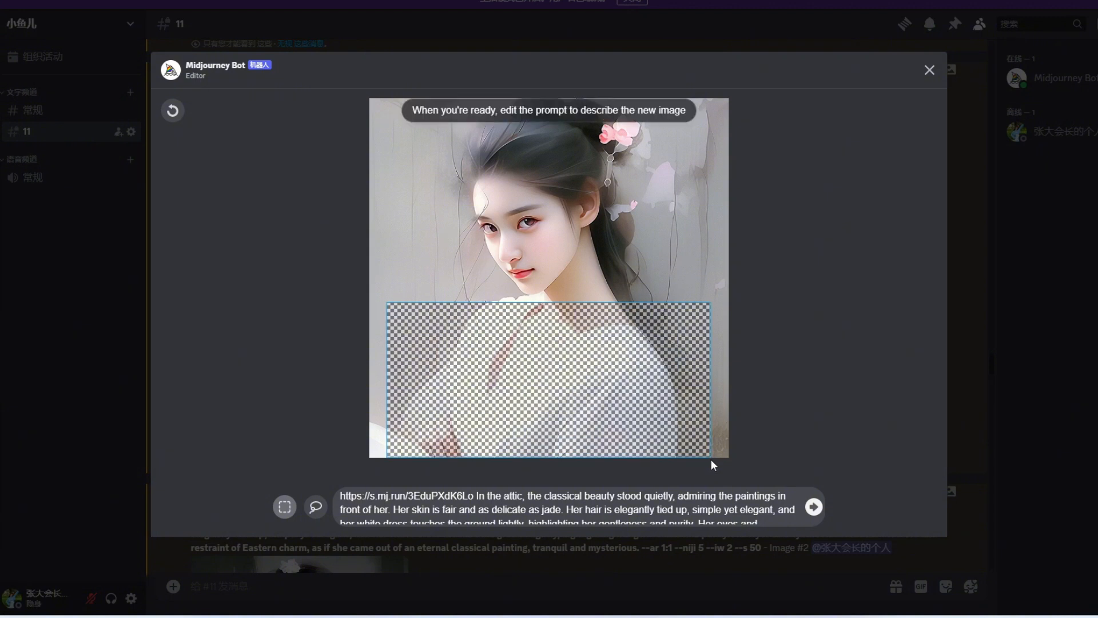
{"action": "key", "text": "ctrl+z"}
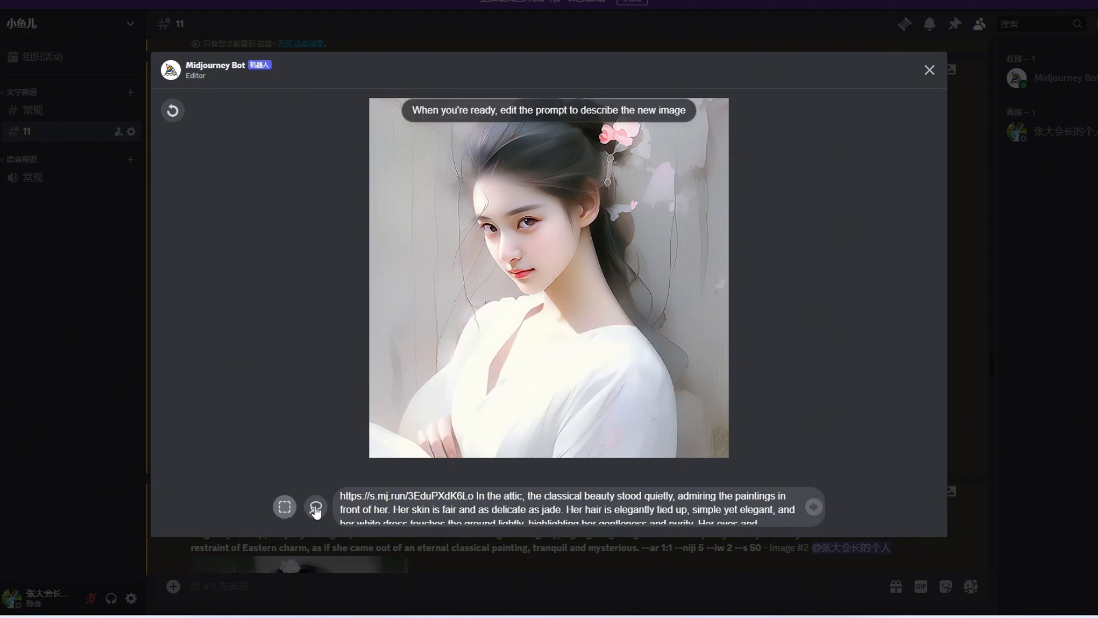
Step: Use the lasso selection to outline the beauty's white dress, leaving her face, neck and hand unselected
{"action": "left_click", "coordinate": [315, 510]}
{"action": "scroll", "coordinate": [481, 501], "scroll_direction": "down", "scroll_amount": 1}
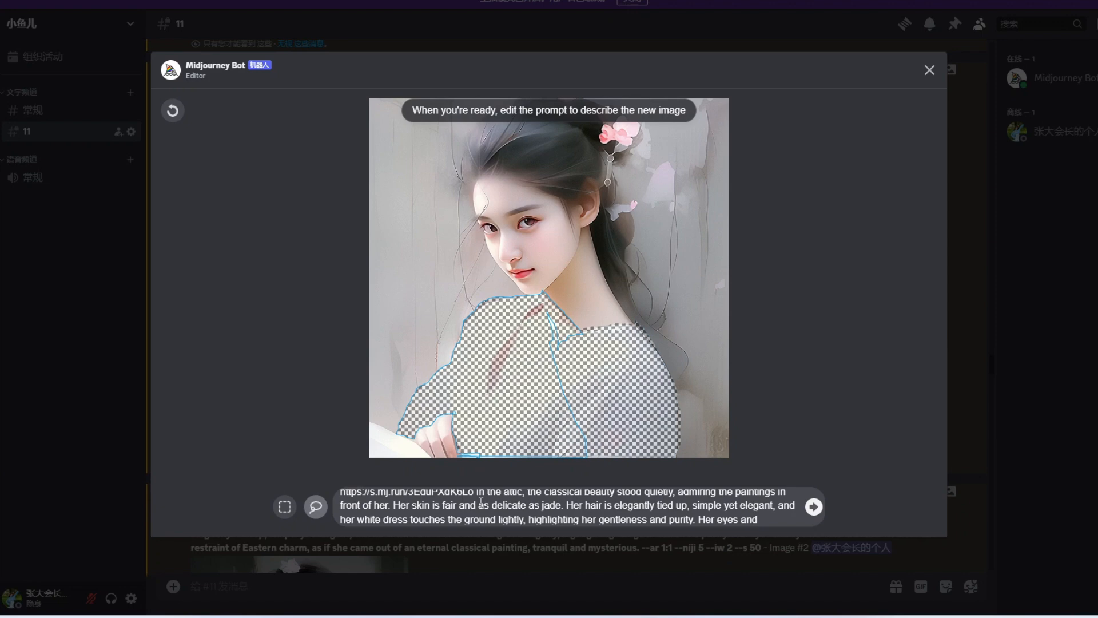
{"action": "scroll", "coordinate": [480, 501], "scroll_direction": "down", "scroll_amount": 2}
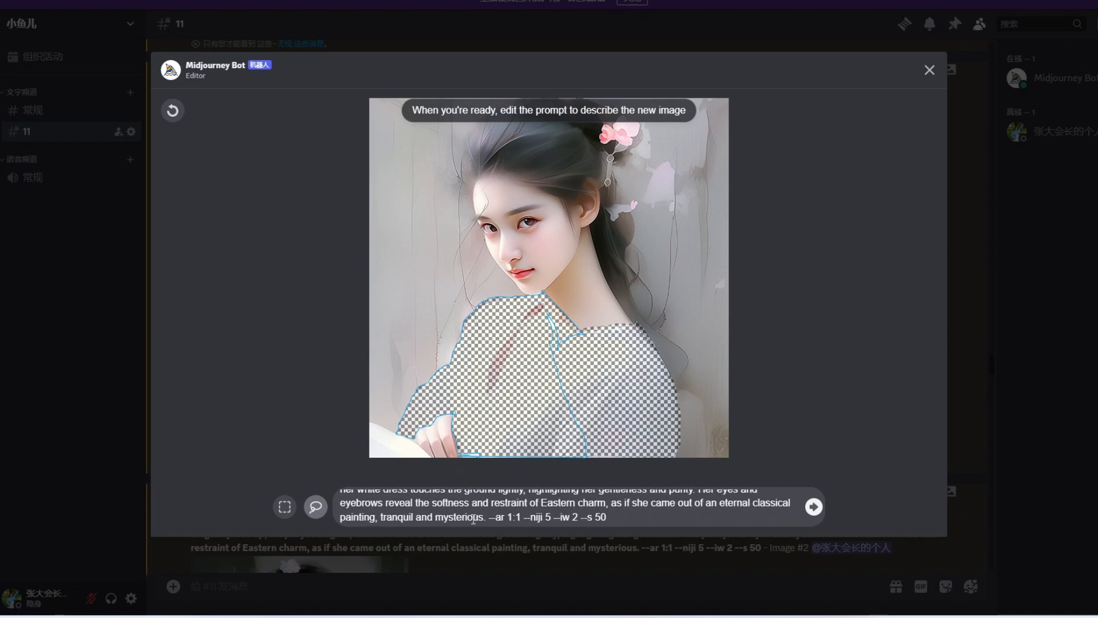
Step: In Google Translate, change the dress to 粉色的连衣裙 and delete everything after 轻触地面, then submit the translation in the region editor, keeping --ar 1:1 --niji 5 --iw 2 --s 50
{"action": "left_click", "coordinate": [488, 516]}
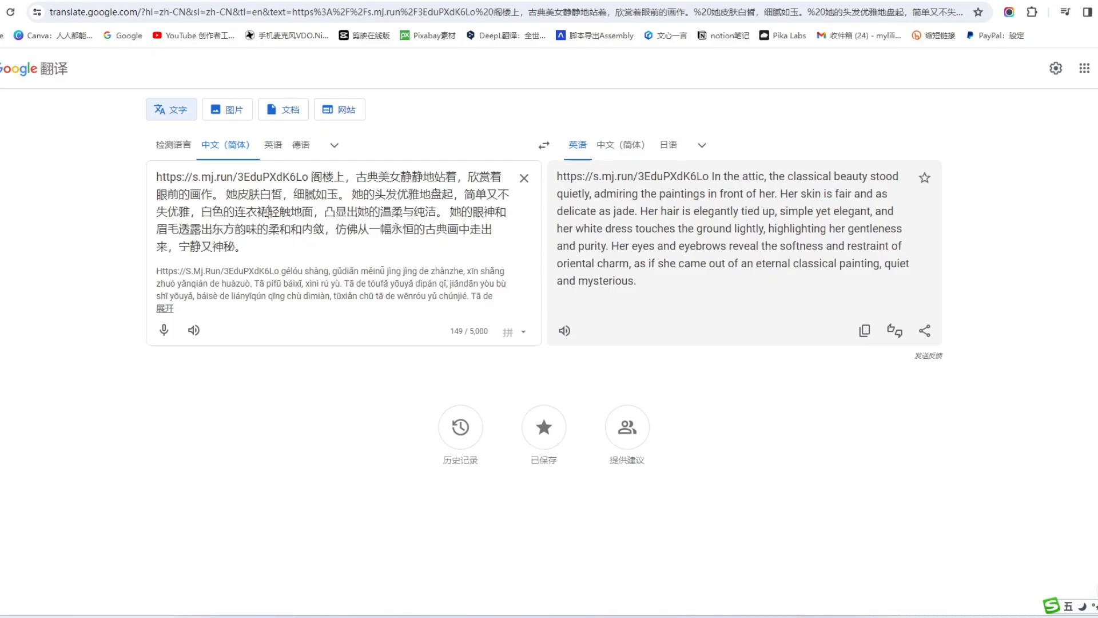
{"action": "left_click_drag", "start_coordinate": [268, 212], "coordinate": [200, 211]}
{"action": "type", "text": "粉色的连衣裙"}
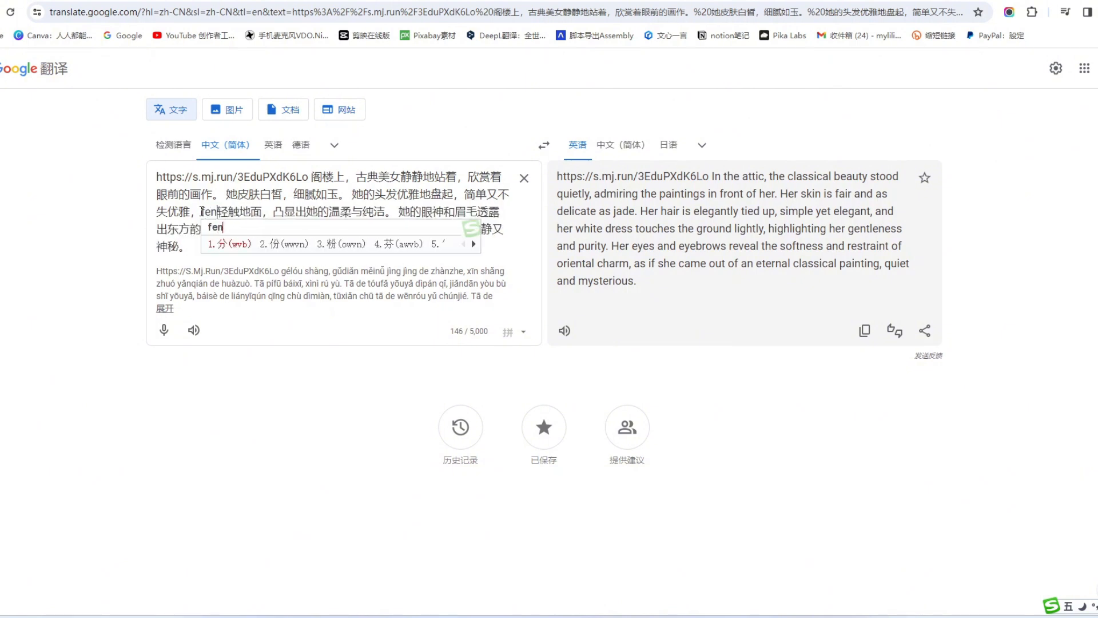
{"action": "left_click_drag", "start_coordinate": [315, 211], "coordinate": [408, 254]}
{"action": "key", "text": "BackSpace"}
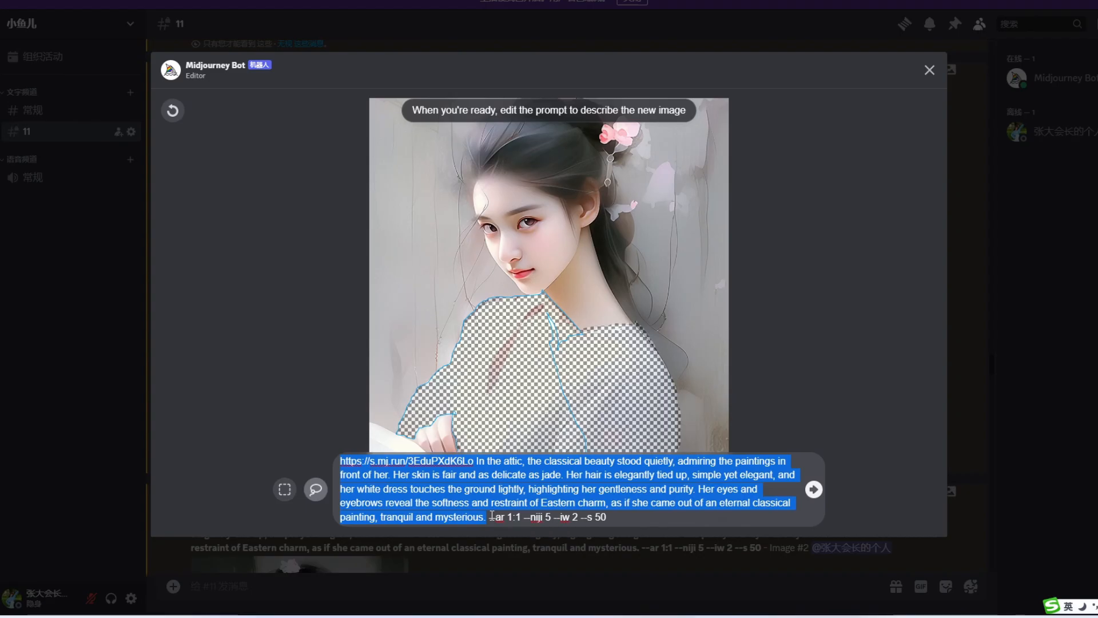
{"action": "type", "text": "https://s.mj.run/3EduPXdK6Lo In the attic, the classical beauty stood quietly, admiring the paintings in front of her. Her skin is fair and as delicate as jade. Her hair is elegantly tied up, simple yet elegant, and her pink dress touches the ground lightly."}
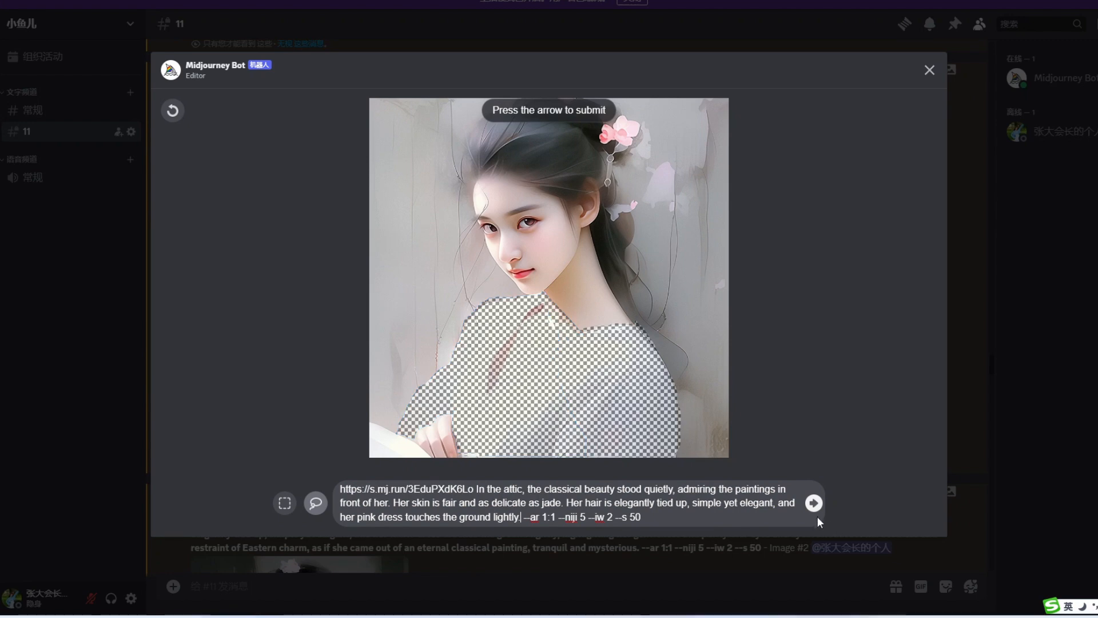
{"action": "left_click", "coordinate": [813, 502]}
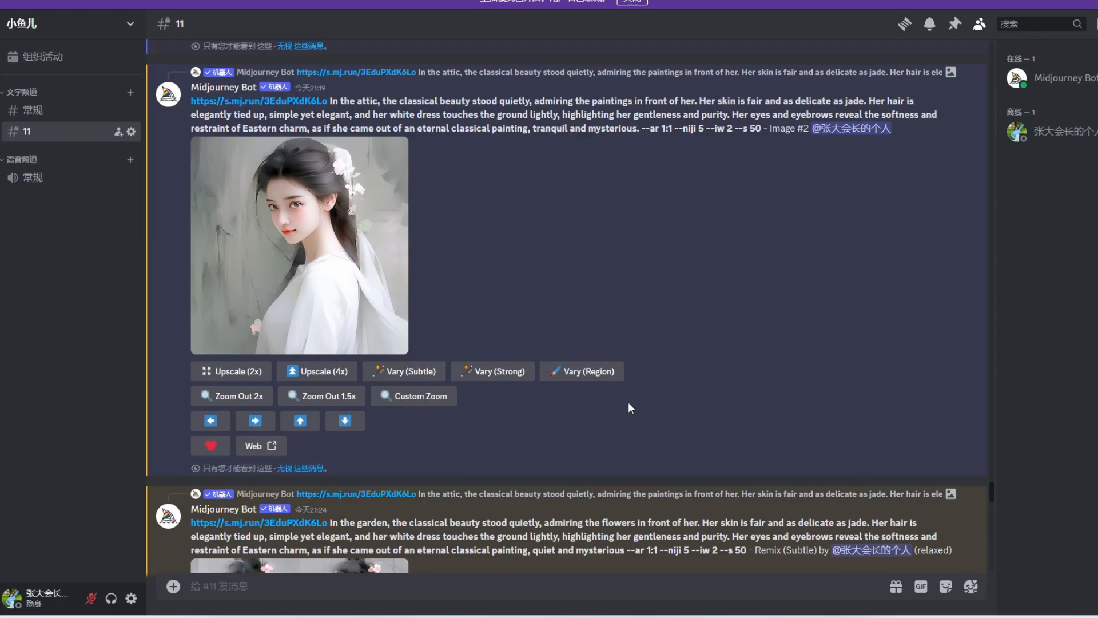
Step: Open the Vary (Region) editor for the upscaled Image #2 portrait and lasso the background around the figure
{"action": "scroll", "coordinate": [318, 325], "scroll_direction": "down", "scroll_amount": 3}
{"action": "scroll", "coordinate": [438, 348], "scroll_direction": "down", "scroll_amount": 10}
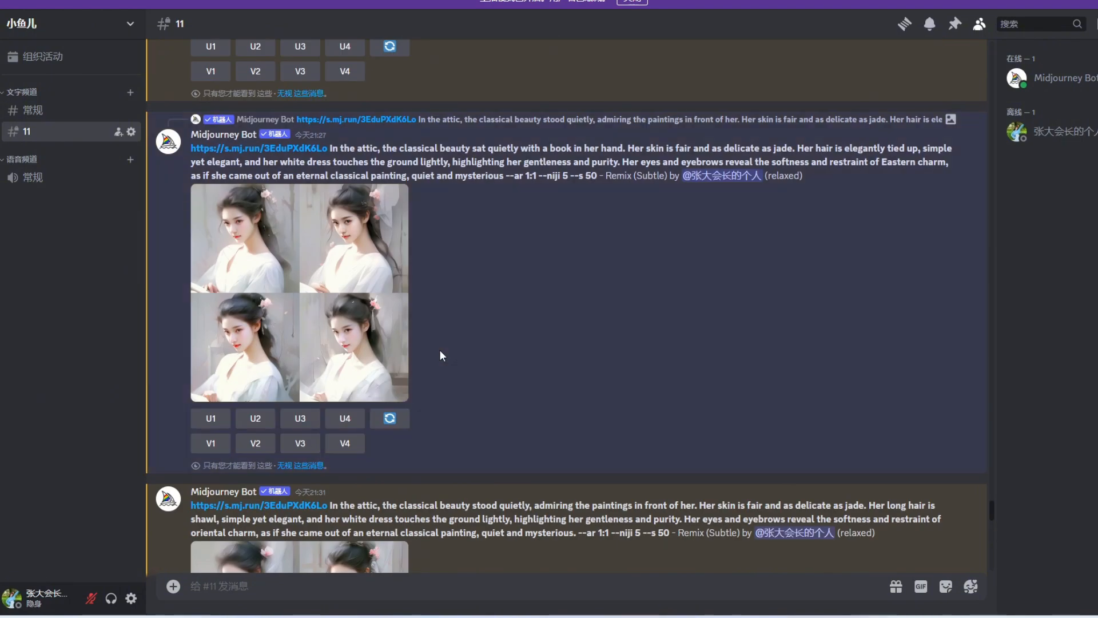
{"action": "scroll", "coordinate": [439, 349], "scroll_direction": "down", "scroll_amount": 5}
{"action": "left_click", "coordinate": [580, 371]}
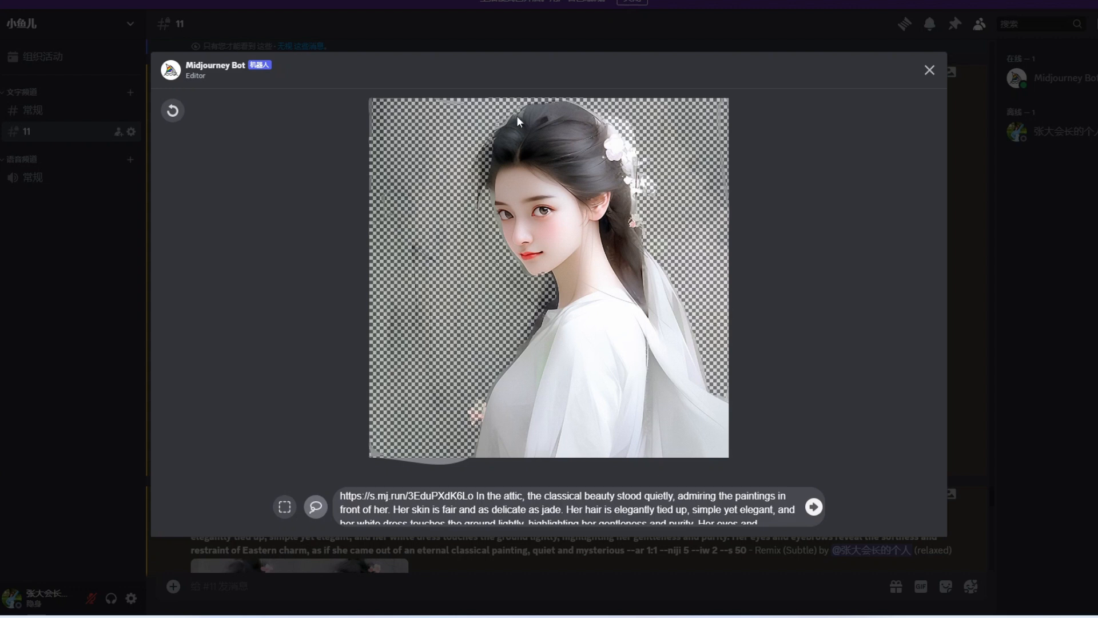
{"action": "left_click_drag", "start_coordinate": [369, 99], "coordinate": [372, 118]}
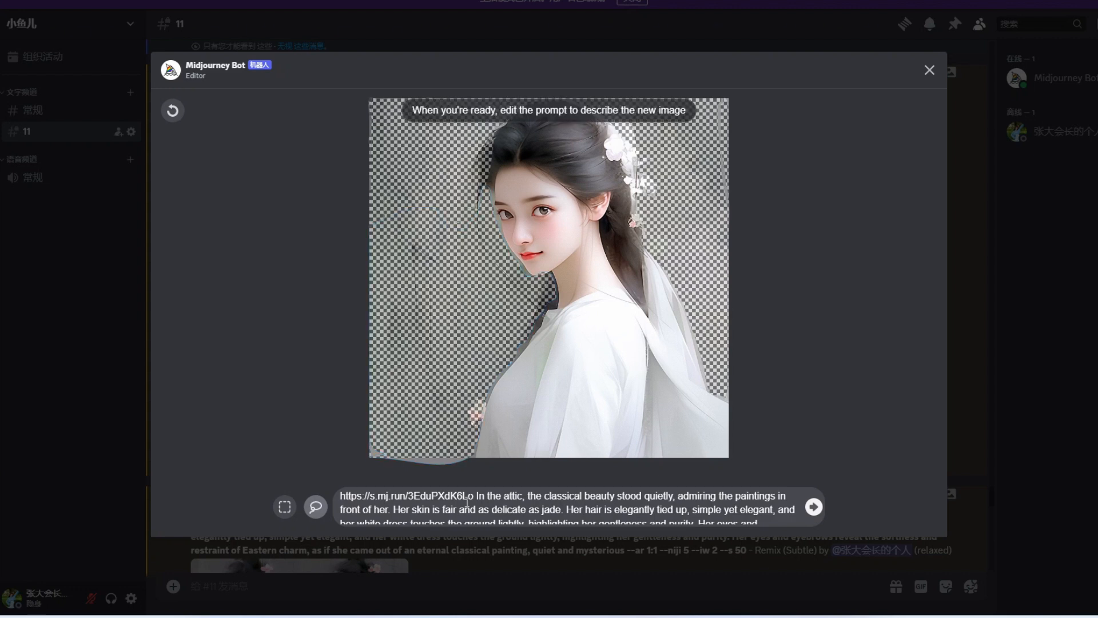
Step: Replace the region prompt's description with the Google Translate result "garden", keep --ar 1:1 --niji 5 --iw 2 --s 50, and submit it
{"action": "scroll", "coordinate": [432, 503], "scroll_direction": "down", "scroll_amount": 2}
{"action": "left_click", "coordinate": [487, 519]}
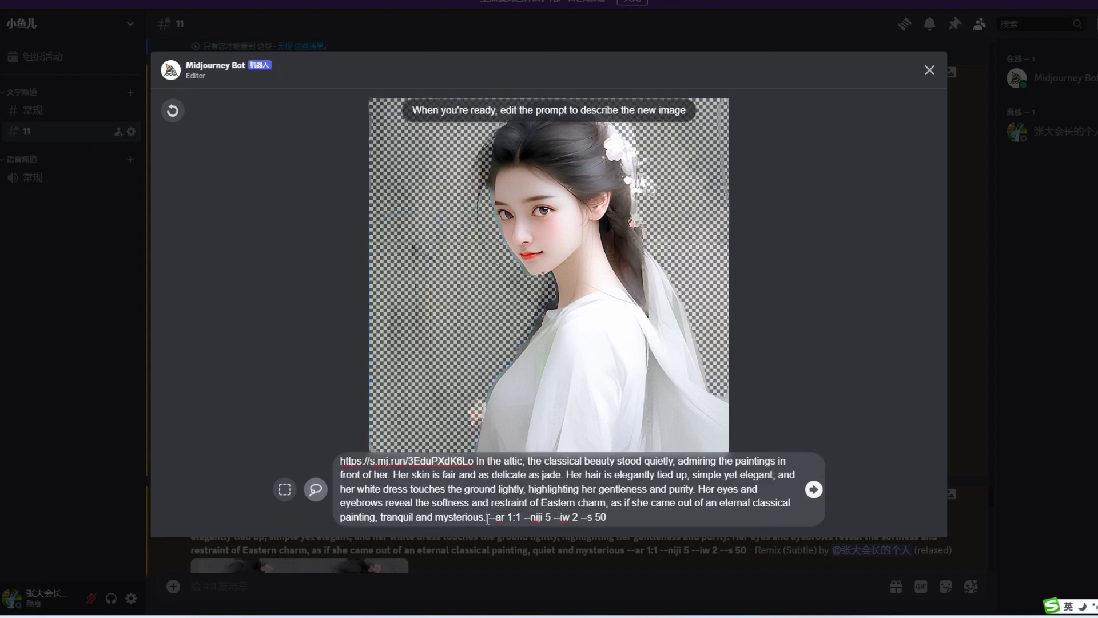
{"action": "left_click_drag", "start_coordinate": [487, 519], "coordinate": [430, 503]}
{"action": "left_click_drag", "start_coordinate": [247, 246], "coordinate": [119, 150]}
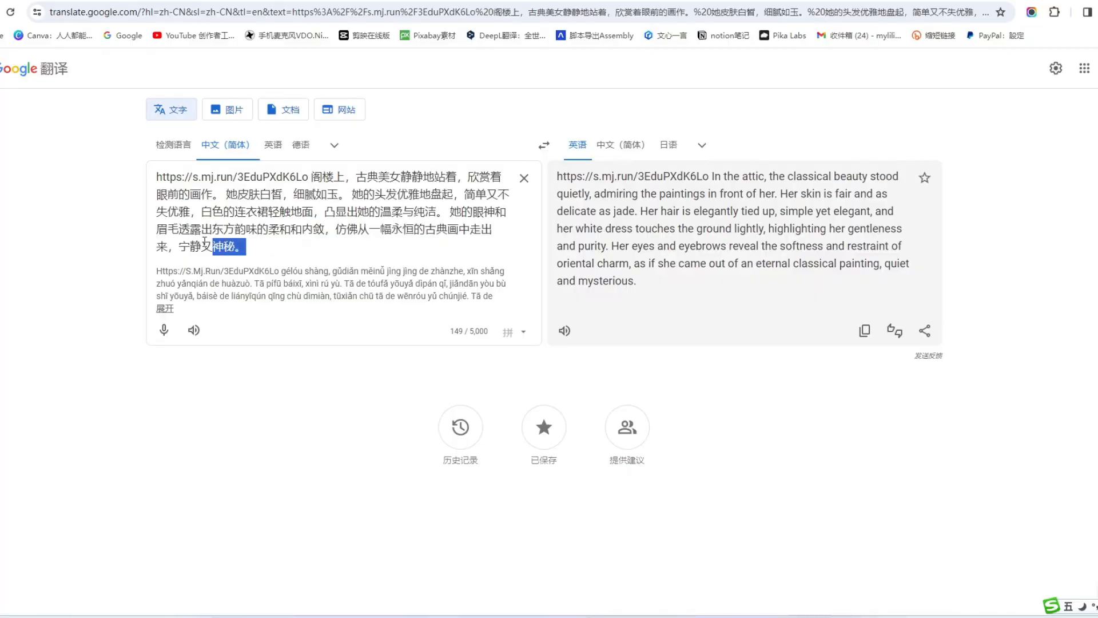
{"action": "key", "text": "BackSpace"}
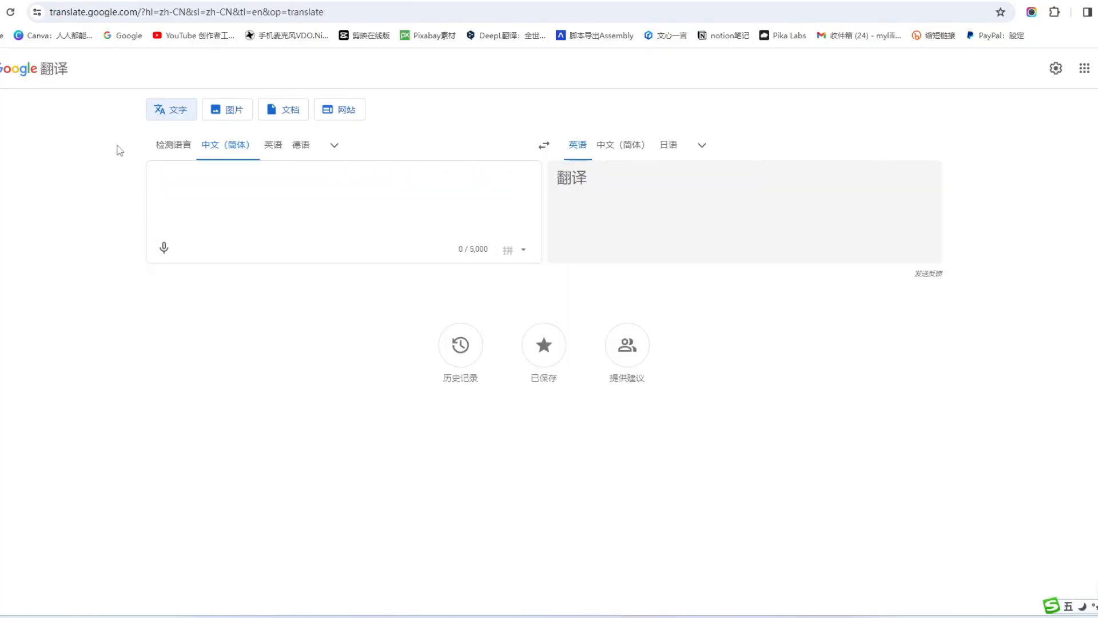
{"action": "type", "text": "hua"}
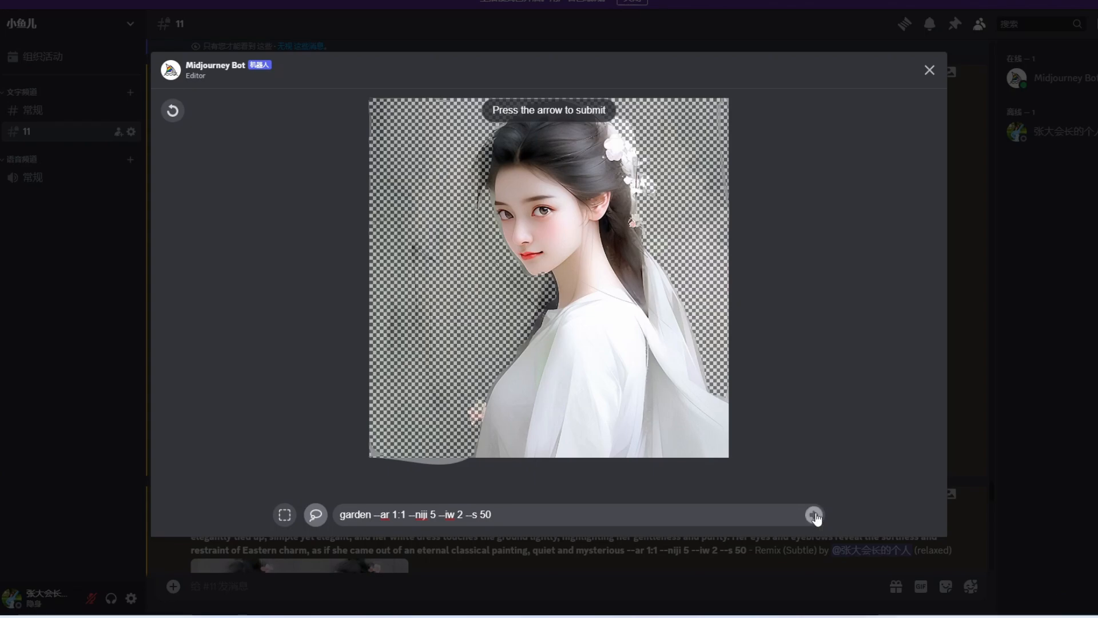
{"action": "left_click", "coordinate": [815, 515]}
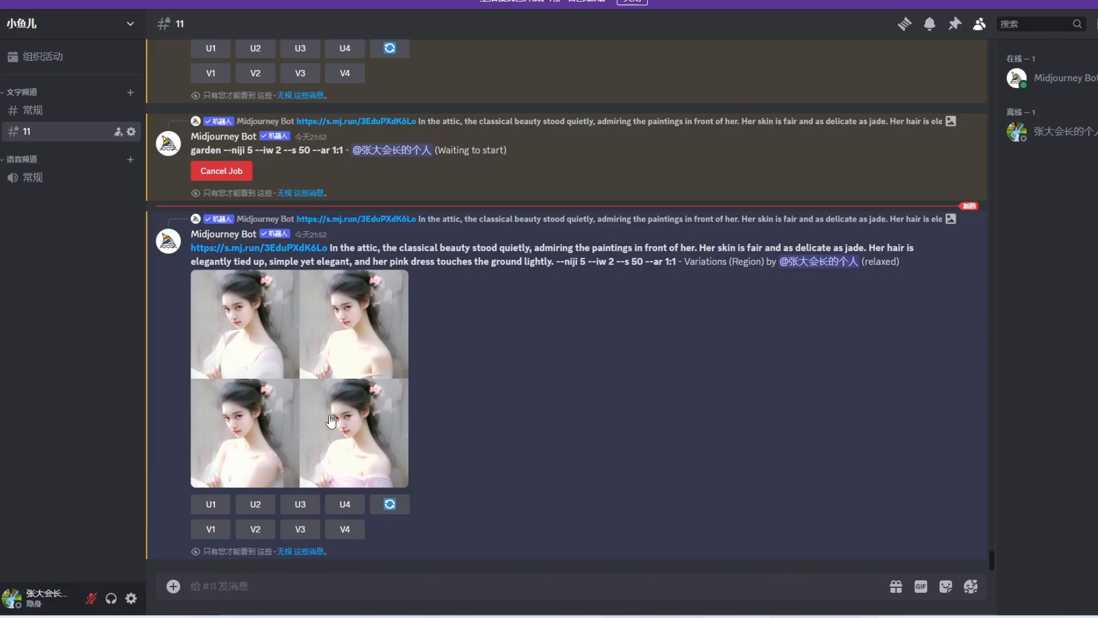
Step: Enlarge the pink-dress region variation grid to examine the changed clothing
{"action": "left_click", "coordinate": [330, 422]}
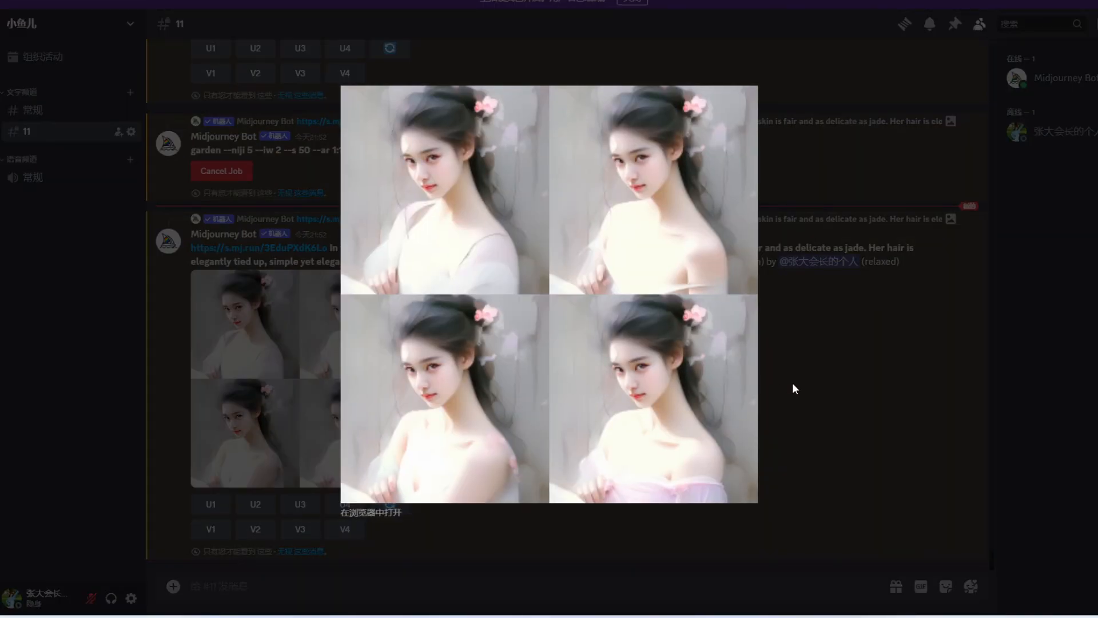
Step: Open the pink-dress variation grid full size in the browser to examine the changed clothing, and return to the channel
{"action": "left_click", "coordinate": [371, 512]}
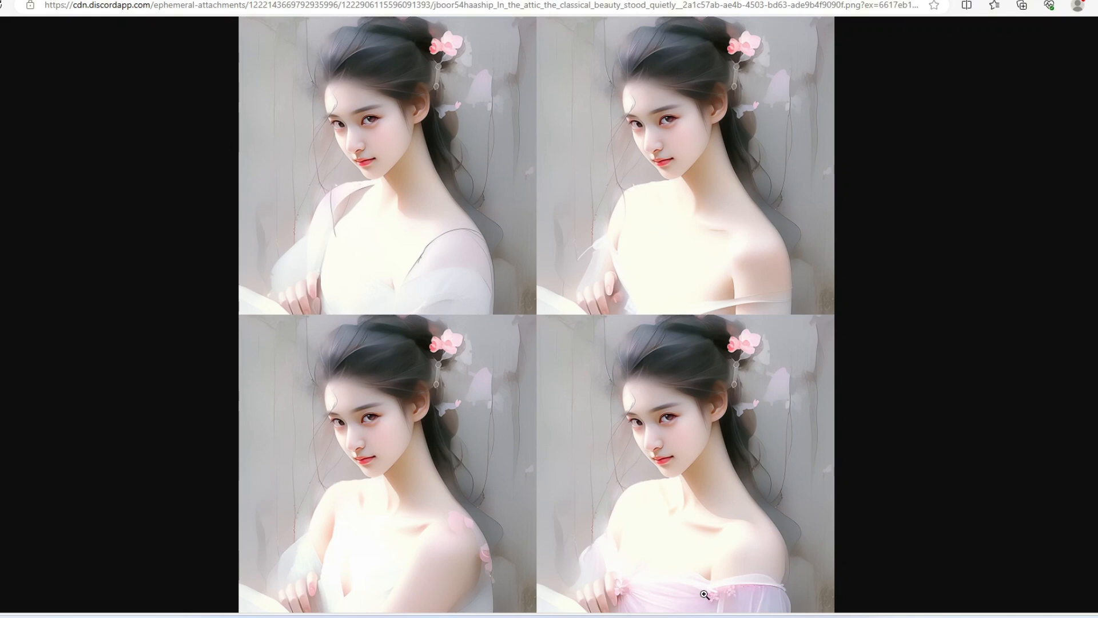
{"action": "key", "text": "alt+Tab"}
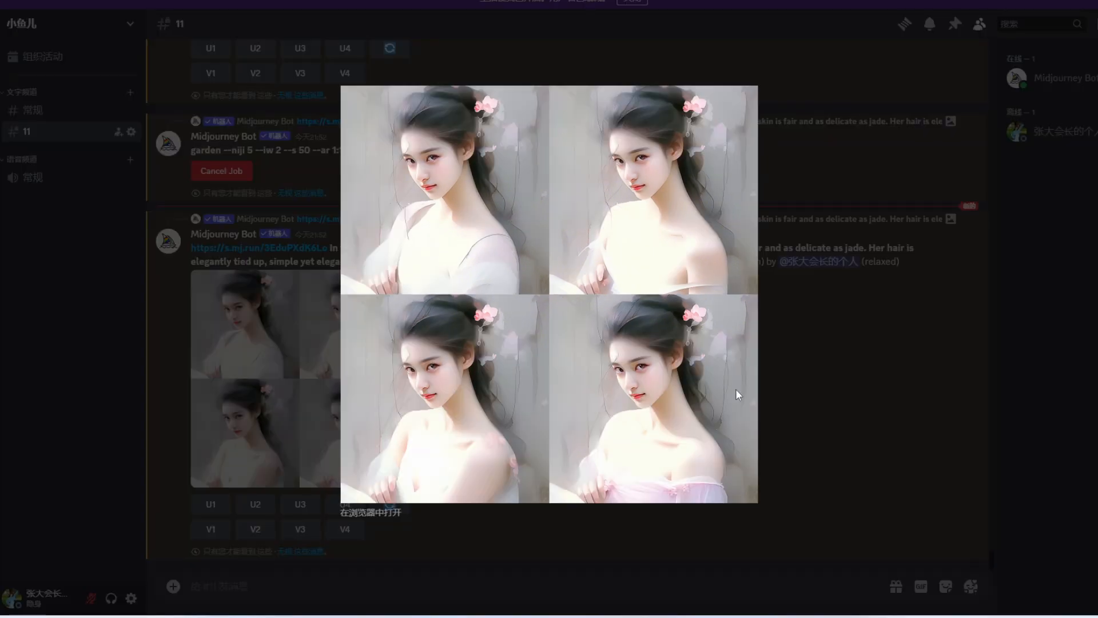
{"action": "left_click", "coordinate": [825, 396]}
{"action": "scroll", "coordinate": [480, 355], "scroll_direction": "up", "scroll_amount": 3}
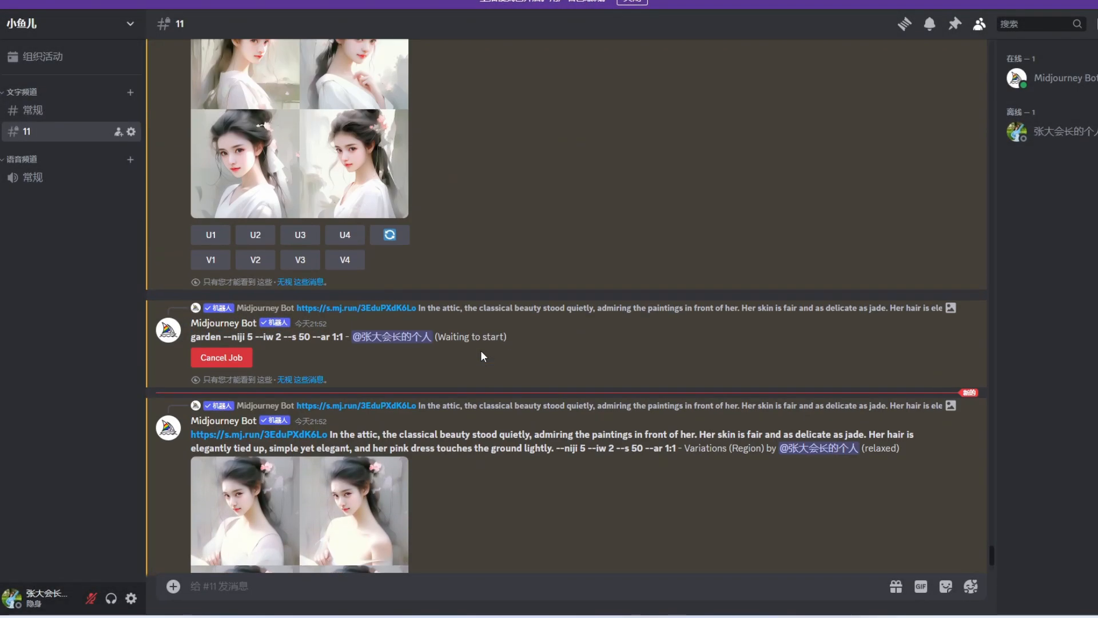
{"action": "scroll", "coordinate": [525, 294], "scroll_direction": "down", "scroll_amount": 3}
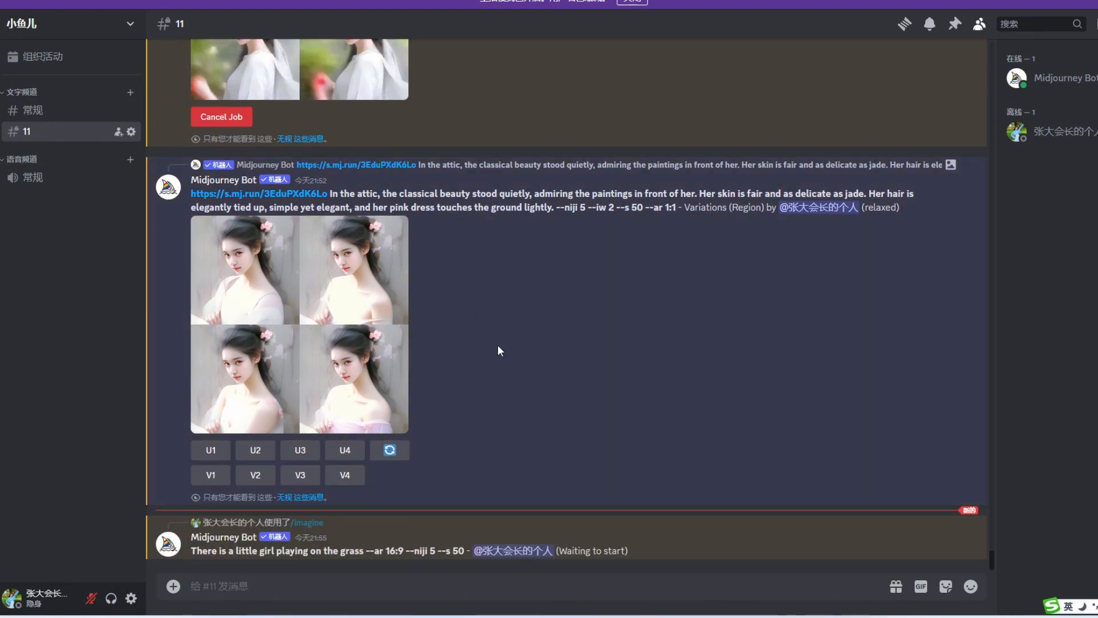
Step: Open the Vary (Region) editor for the upscaled Image #1 portrait and undo the previous selection strokes
{"action": "scroll", "coordinate": [497, 345], "scroll_direction": "up", "scroll_amount": 7}
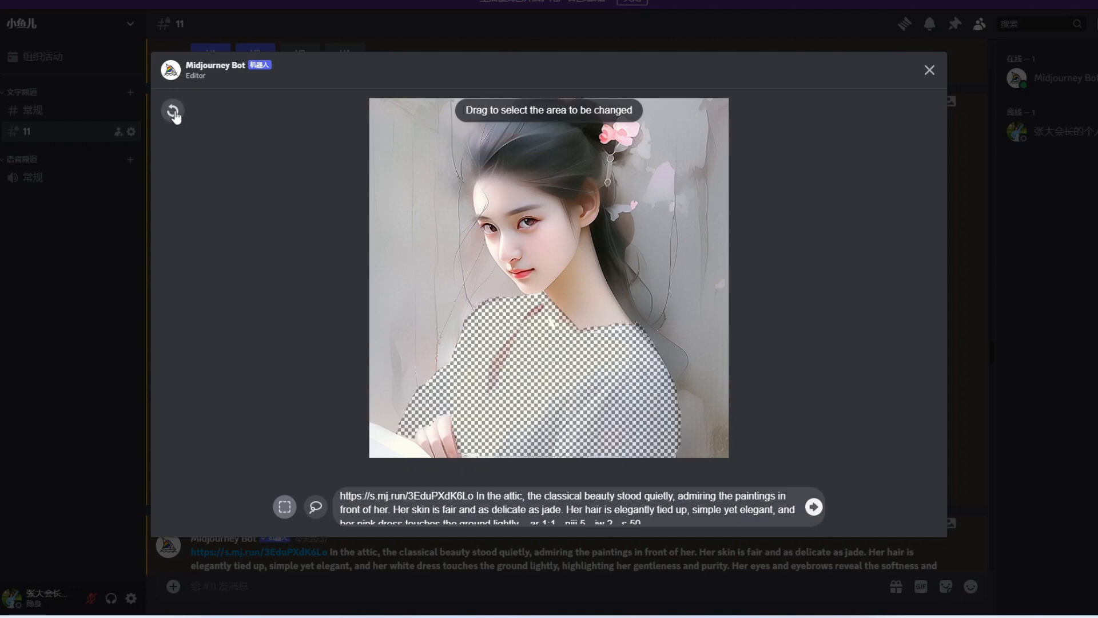
{"action": "left_click", "coordinate": [174, 115]}
{"action": "left_click", "coordinate": [174, 116]}
{"action": "left_click", "coordinate": [173, 112]}
{"action": "left_click", "coordinate": [173, 112]}
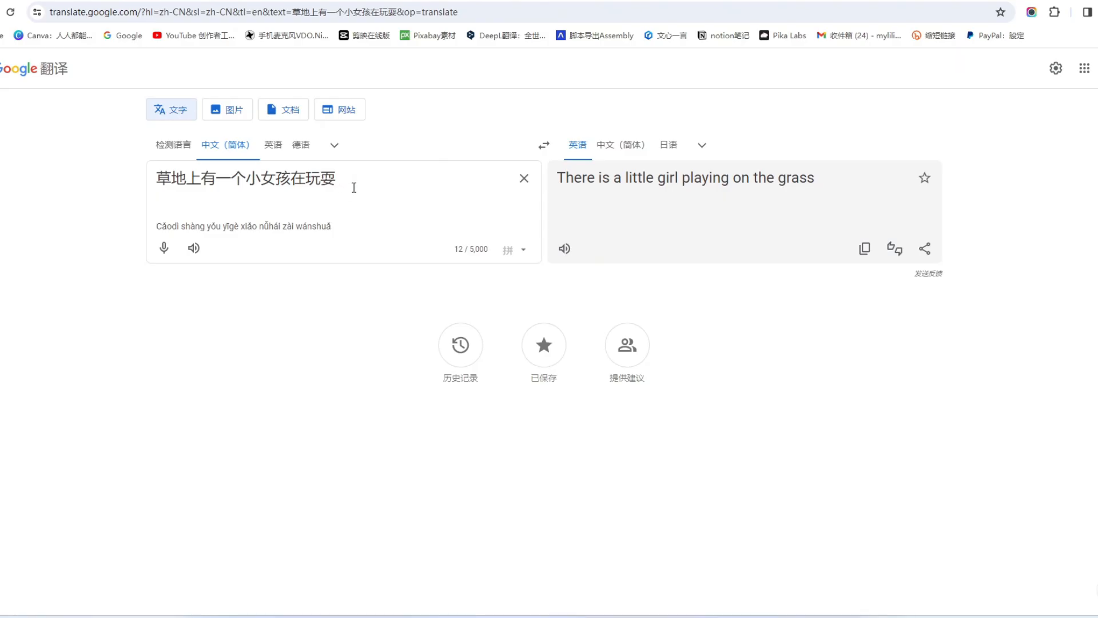
Step: Translate 红色衣服 in Google Translate and submit "red clothes" as the region description for the selected clothing, keeping --ar 1:1 --niji 5 --iw 2 --s 50
{"action": "left_click_drag", "start_coordinate": [354, 183], "coordinate": [156, 180]}
{"action": "type", "text": "红色衣服"}
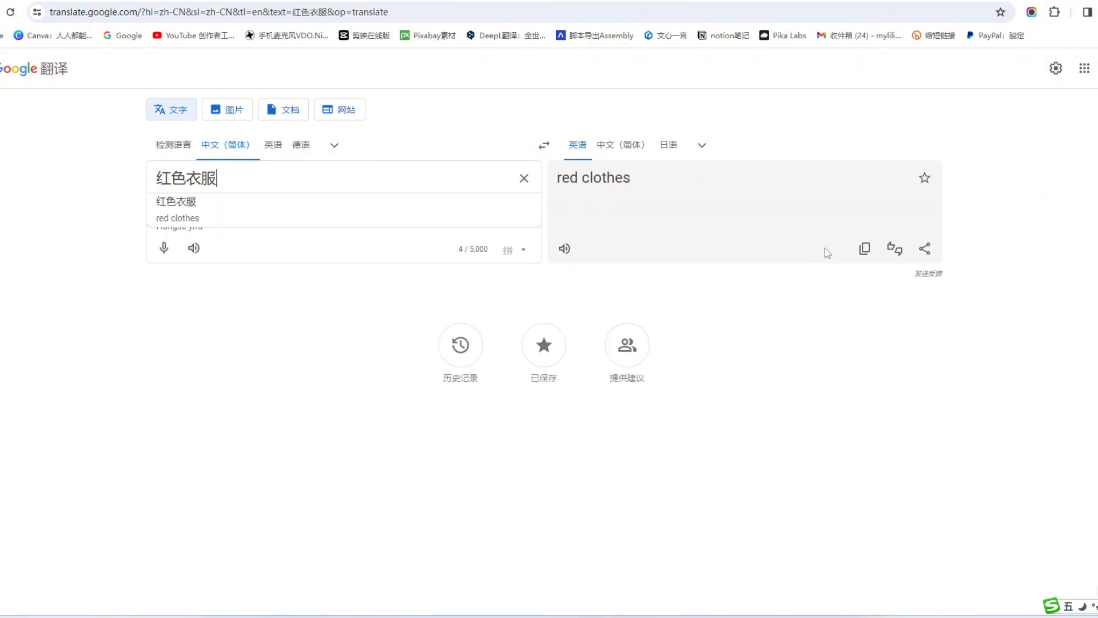
{"action": "left_click", "coordinate": [864, 248]}
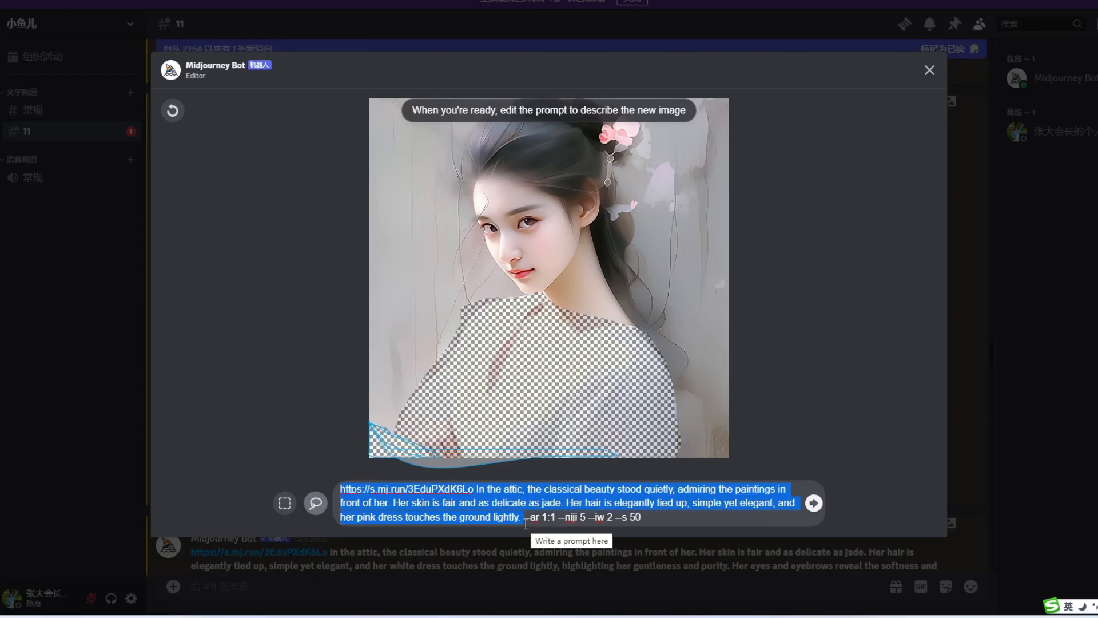
{"action": "key", "text": "ctrl+v"}
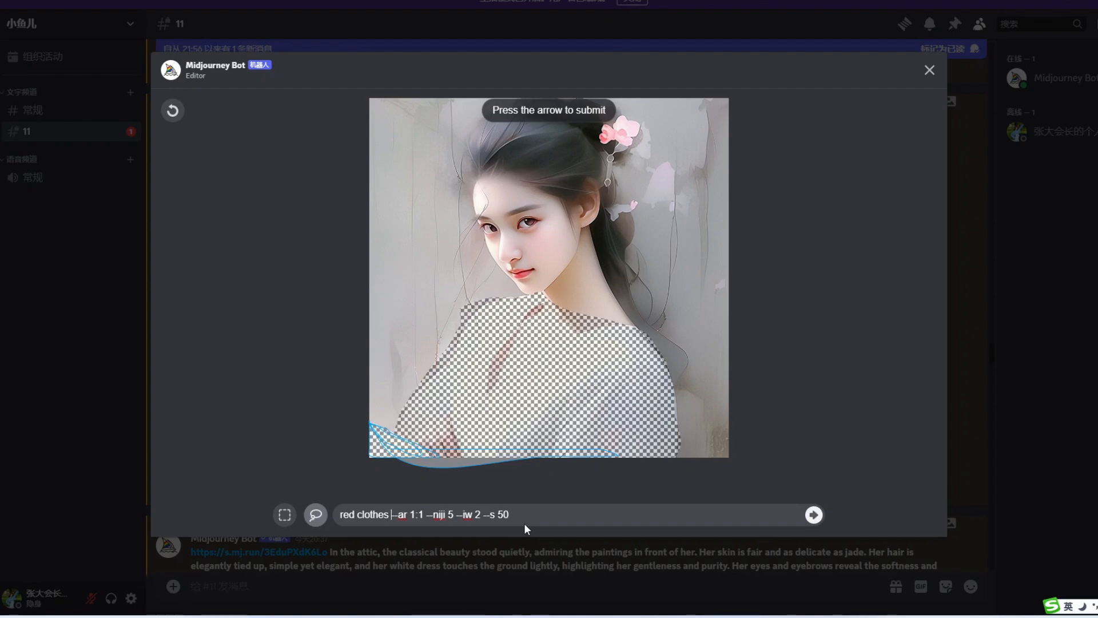
{"action": "key", "text": "Return"}
Step: Enlarge the grid of the little girl playing on the grass to examine it, and upscale its third image
{"action": "left_click", "coordinate": [315, 336]}
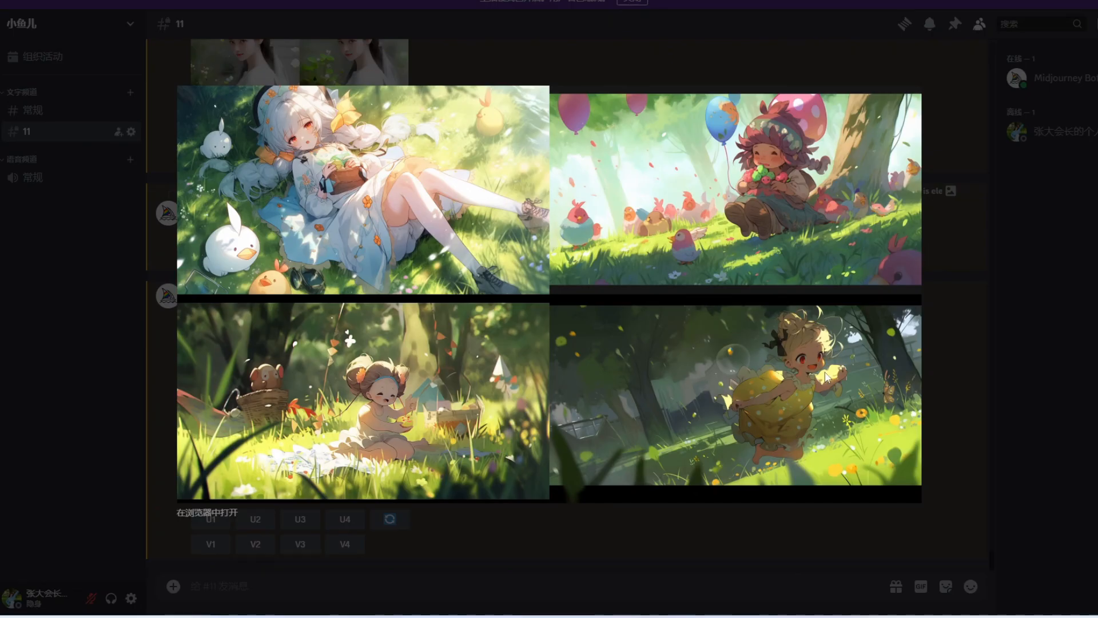
{"action": "left_click", "coordinate": [977, 326]}
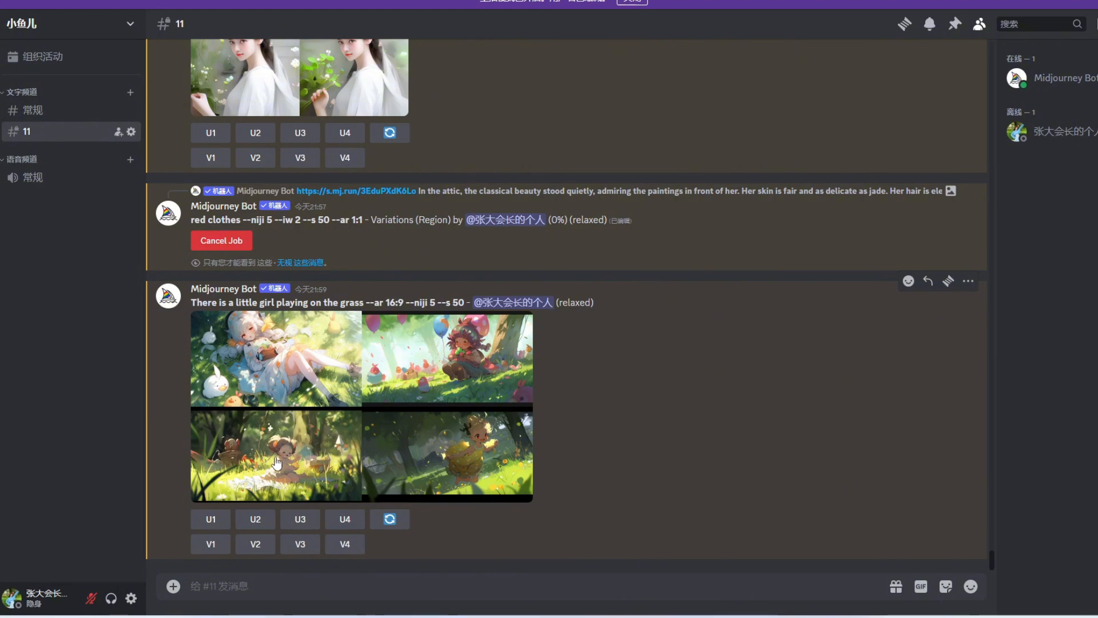
{"action": "left_click", "coordinate": [300, 519]}
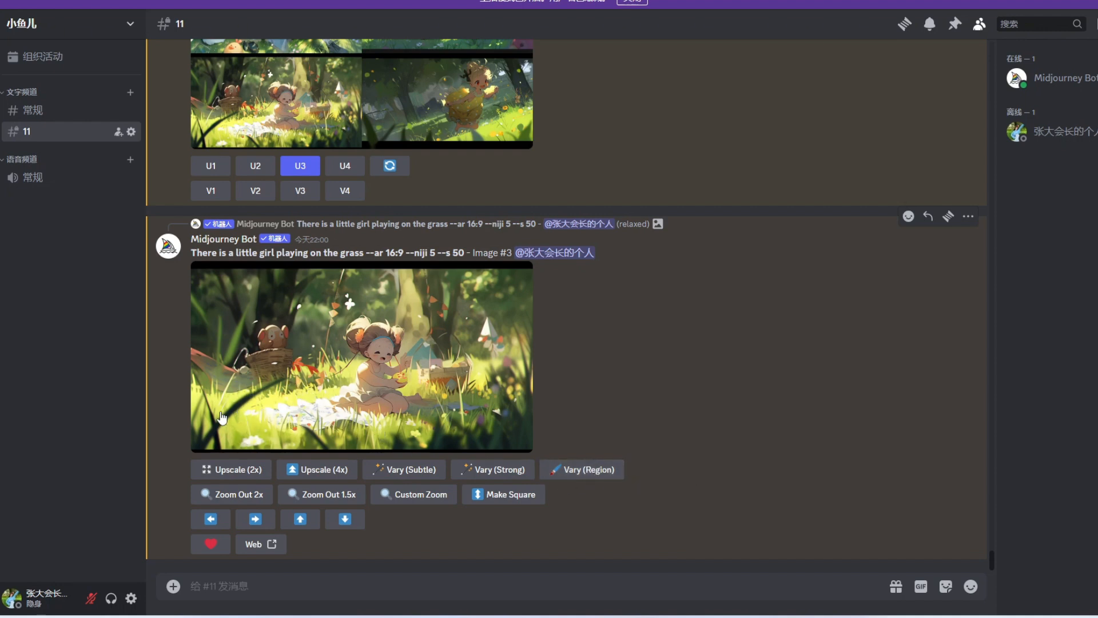
Step: In Vary (Region) for upscaled Image #3, select a rectangle beside the girl and submit "a cartoon kitten", keeping --ar 16:9 --niji 5 --s 50
{"action": "left_click", "coordinate": [593, 476]}
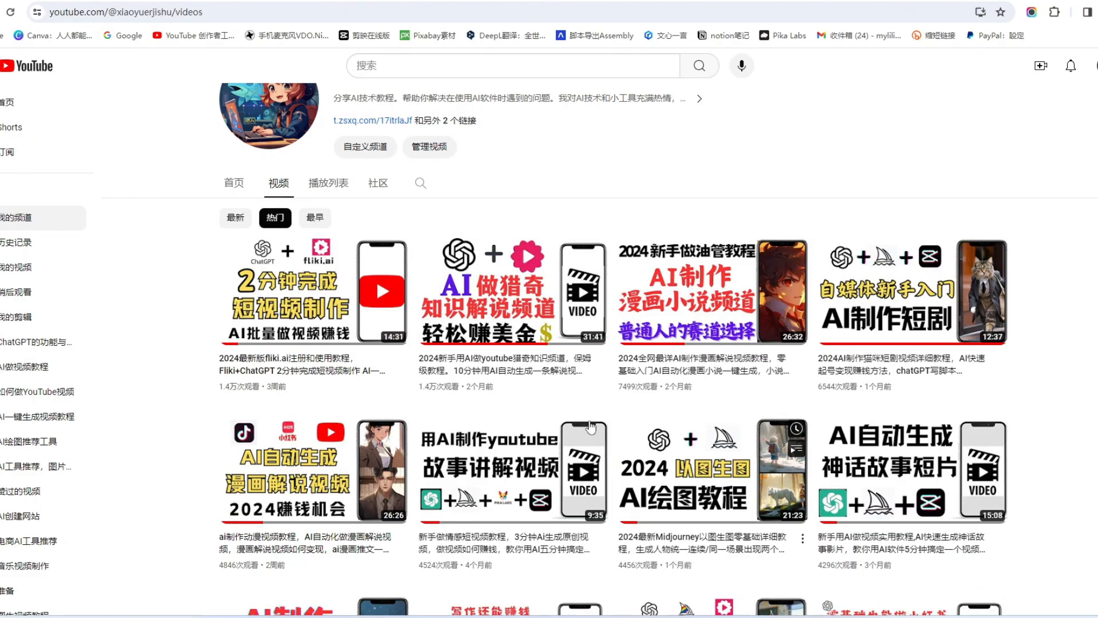
{"action": "scroll", "coordinate": [590, 426], "scroll_direction": "up", "scroll_amount": 3}
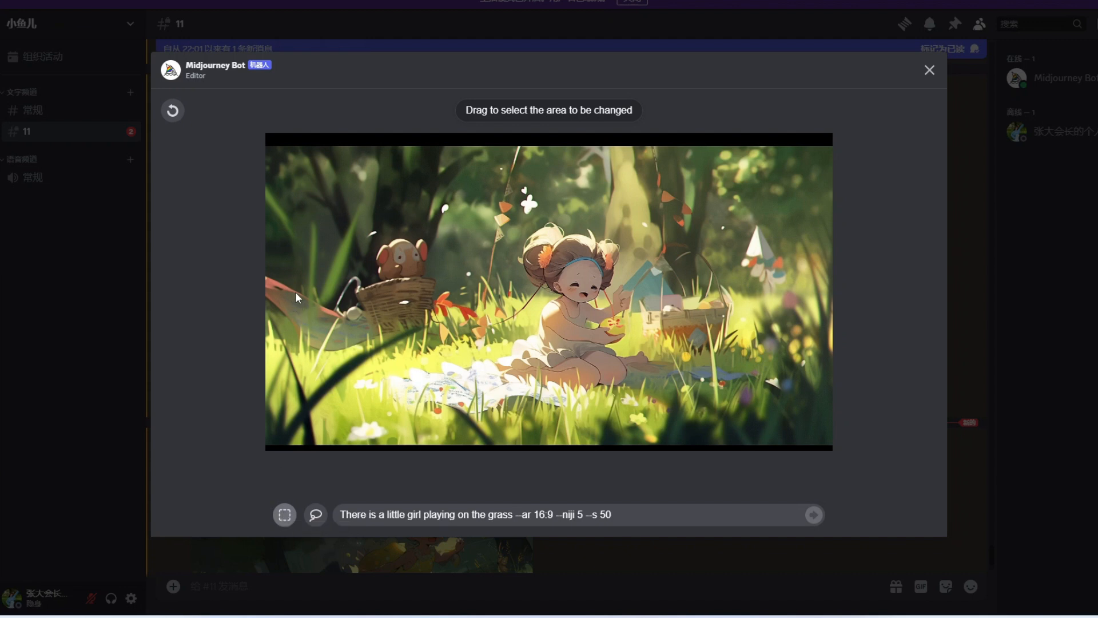
{"action": "mouse_move", "coordinate": [282, 276]}
{"action": "left_mouse_down"}
{"action": "mouse_move", "coordinate": [382, 305]}
{"action": "mouse_move", "coordinate": [511, 444]}
{"action": "left_mouse_up"}
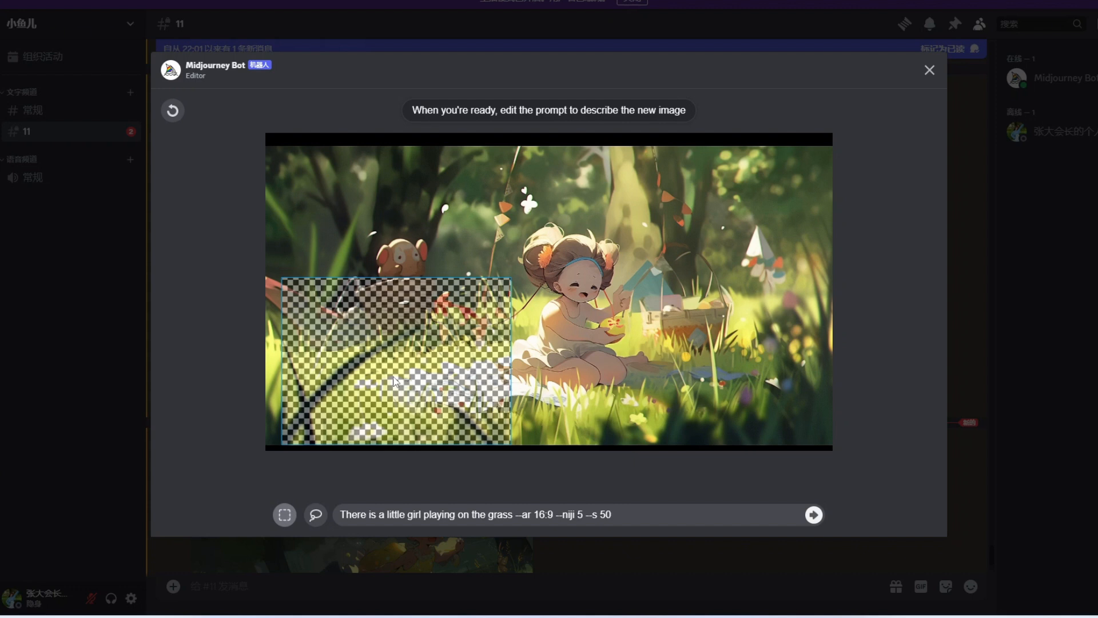
{"action": "left_click_drag", "start_coordinate": [512, 518], "coordinate": [321, 527]}
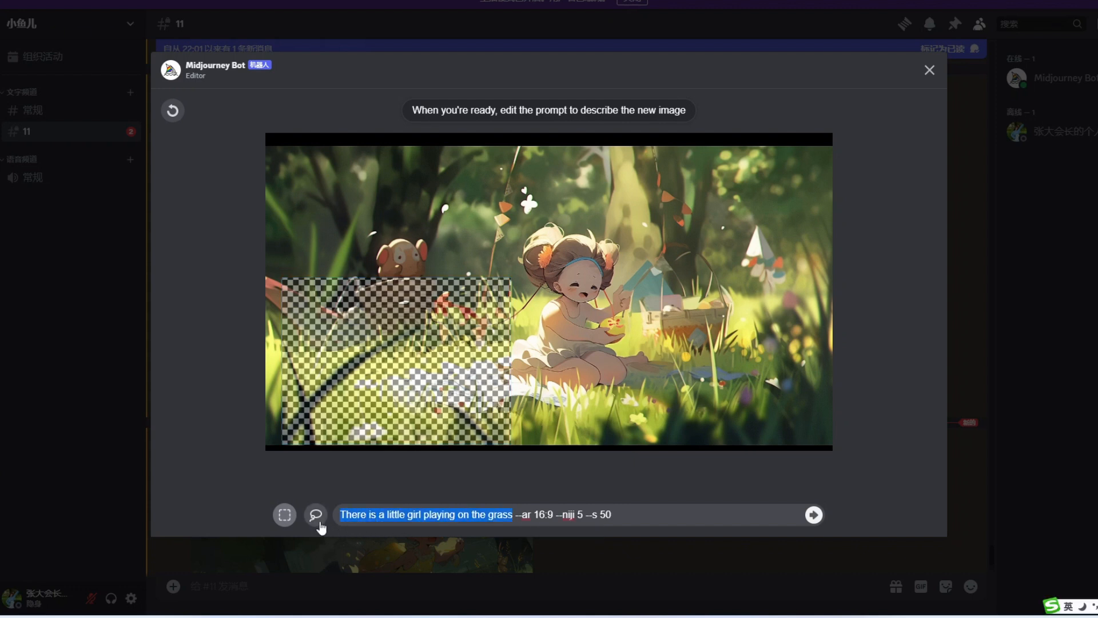
{"action": "type", "text": "a cartoon kitten"}
{"action": "left_click", "coordinate": [813, 514]}
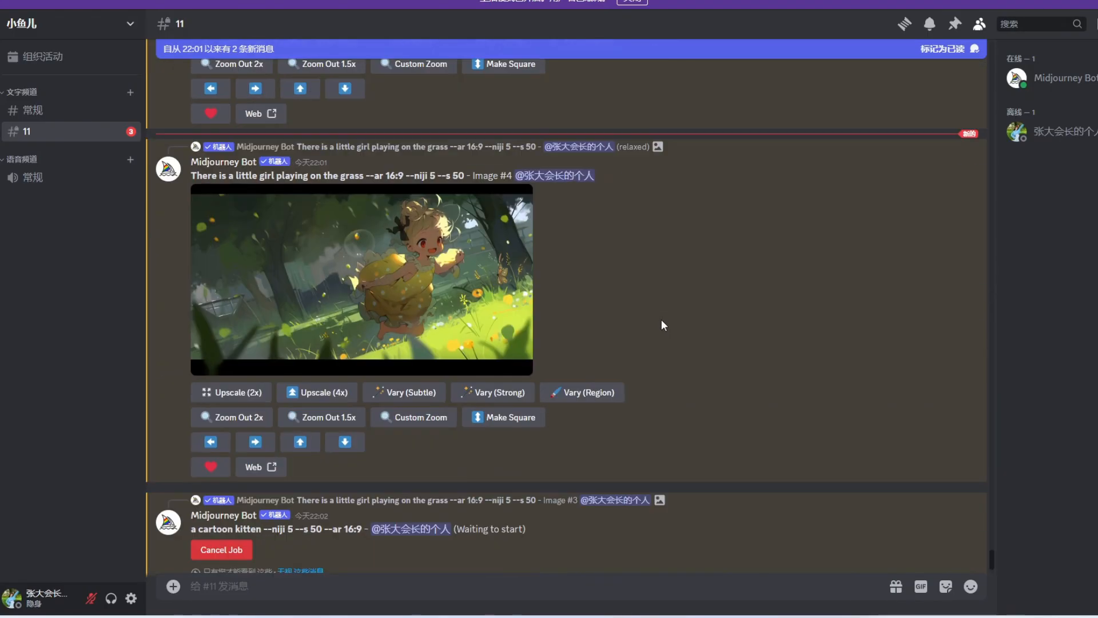
Step: Enlarge the "red clothes" region variation grid to examine how the portrait's outfit changes
{"action": "scroll", "coordinate": [619, 358], "scroll_direction": "up", "scroll_amount": 5}
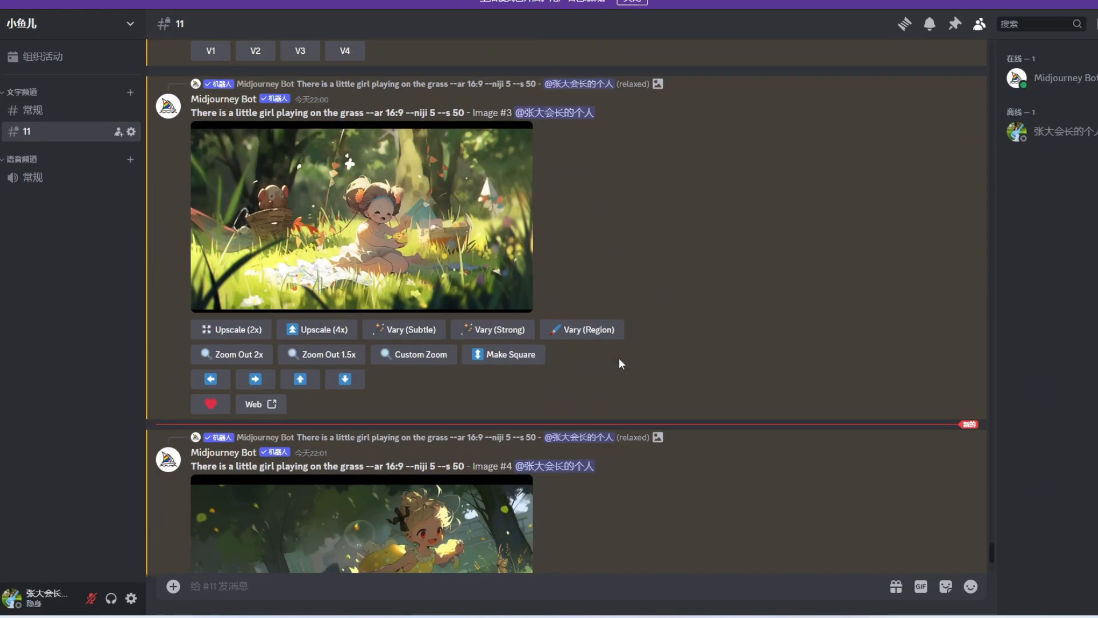
{"action": "scroll", "coordinate": [620, 358], "scroll_direction": "up", "scroll_amount": 10}
{"action": "left_click", "coordinate": [337, 338]}
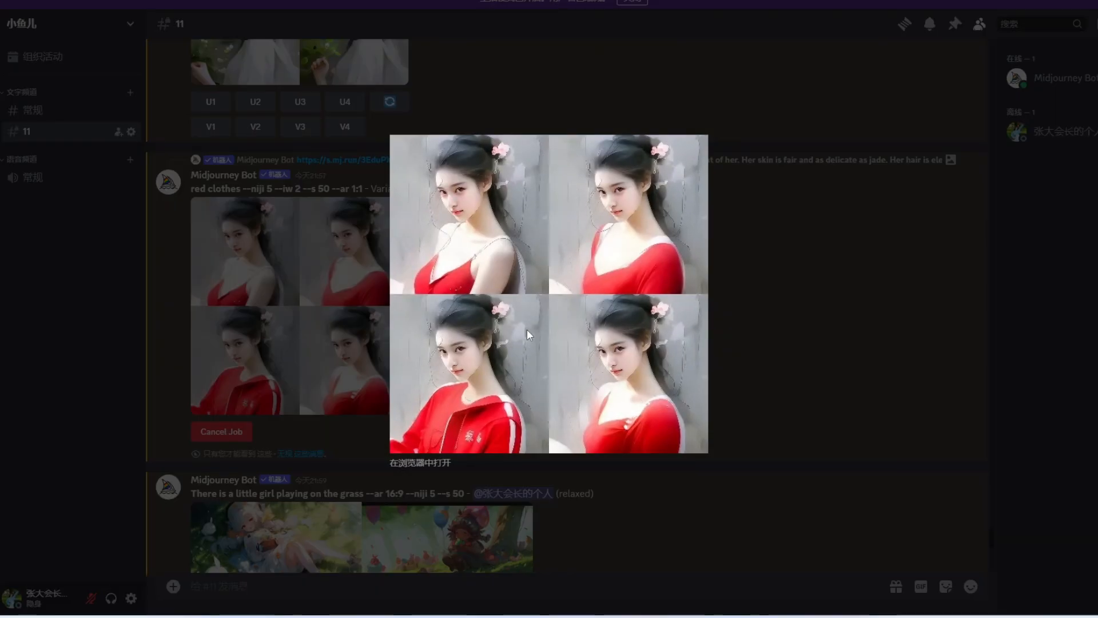
{"action": "left_click", "coordinate": [768, 304]}
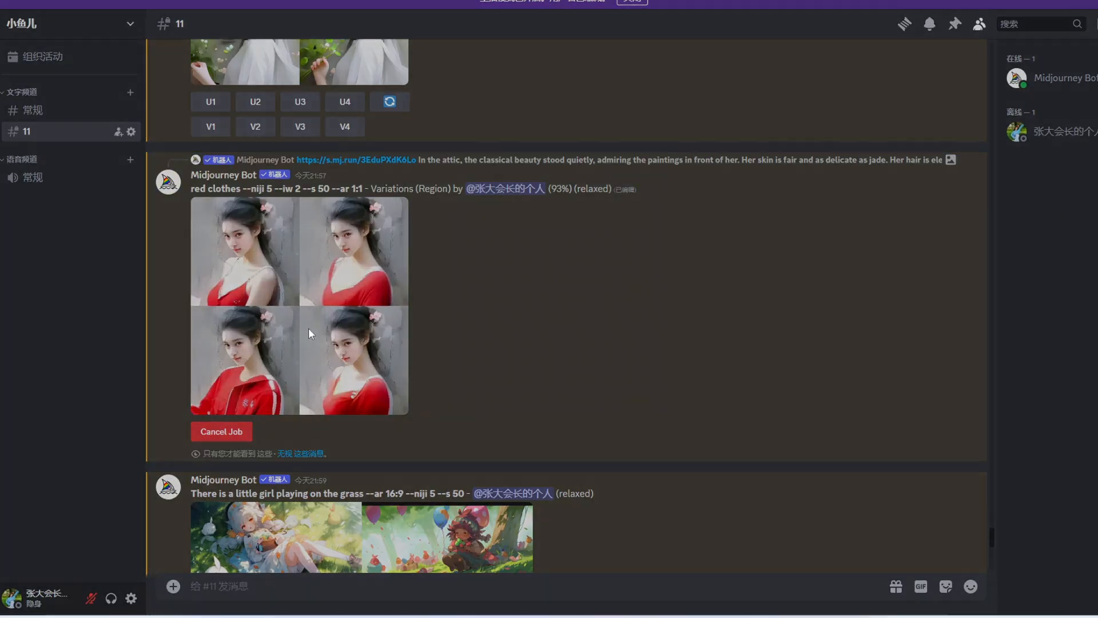
{"action": "left_click", "coordinate": [308, 328]}
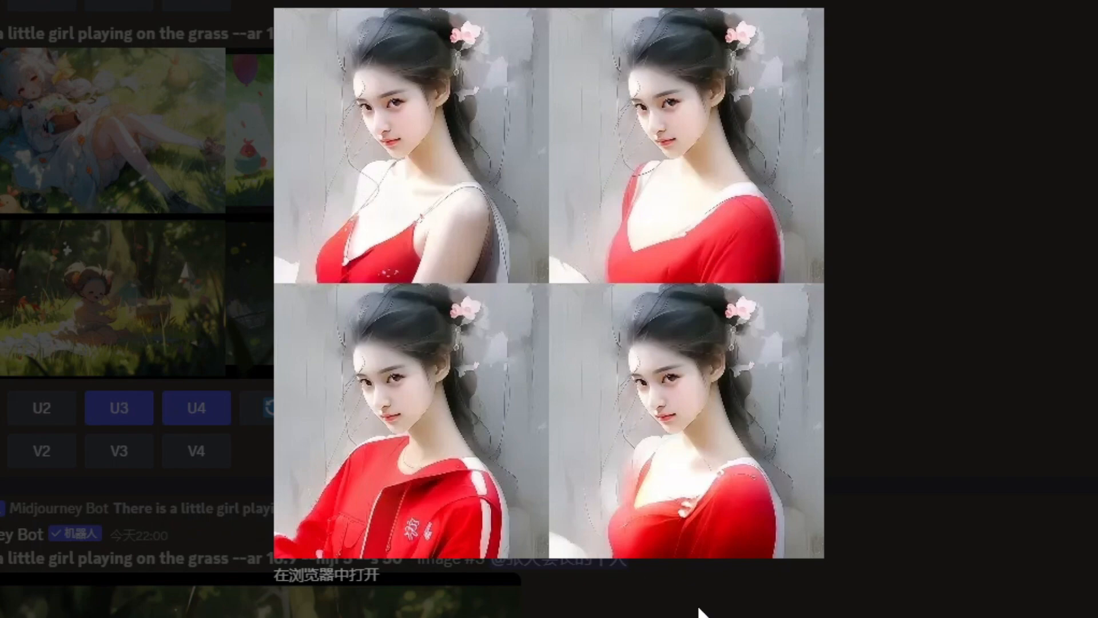
{"action": "left_click", "coordinate": [1041, 452]}
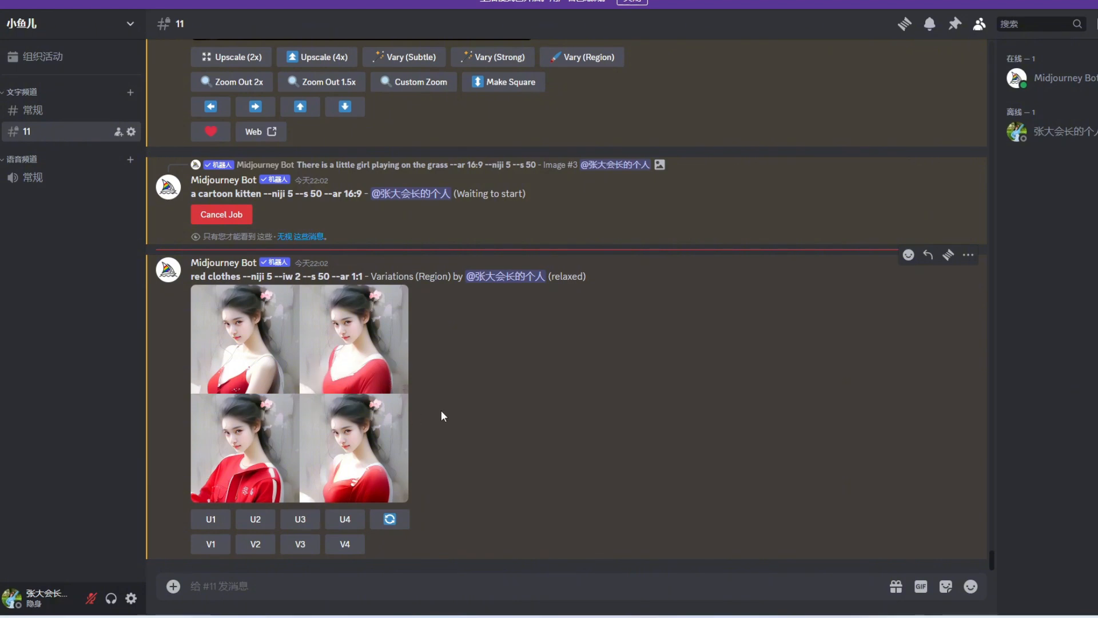
Step: Generate Zoom Out 2x and Zoom Out 1.5x versions of the upscaled Image #1 classical-beauty portrait
{"action": "scroll", "coordinate": [532, 421], "scroll_direction": "up", "scroll_amount": 5}
{"action": "scroll", "coordinate": [532, 423], "scroll_direction": "up", "scroll_amount": 5}
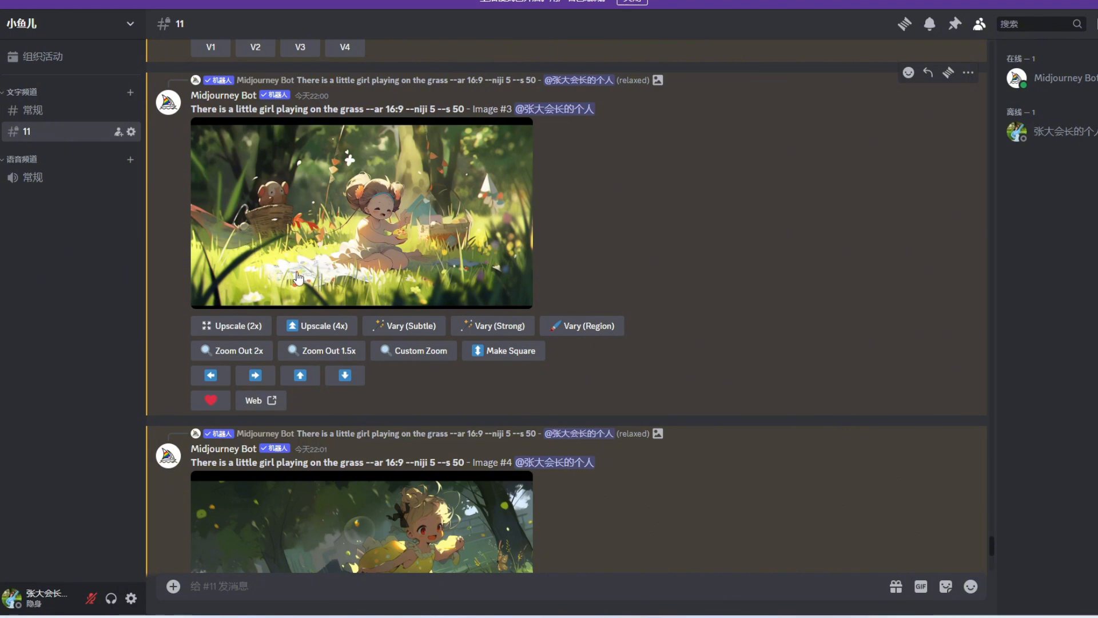
{"action": "scroll", "coordinate": [623, 284], "scroll_direction": "down", "scroll_amount": 6}
{"action": "scroll", "coordinate": [562, 386], "scroll_direction": "up", "scroll_amount": 2}
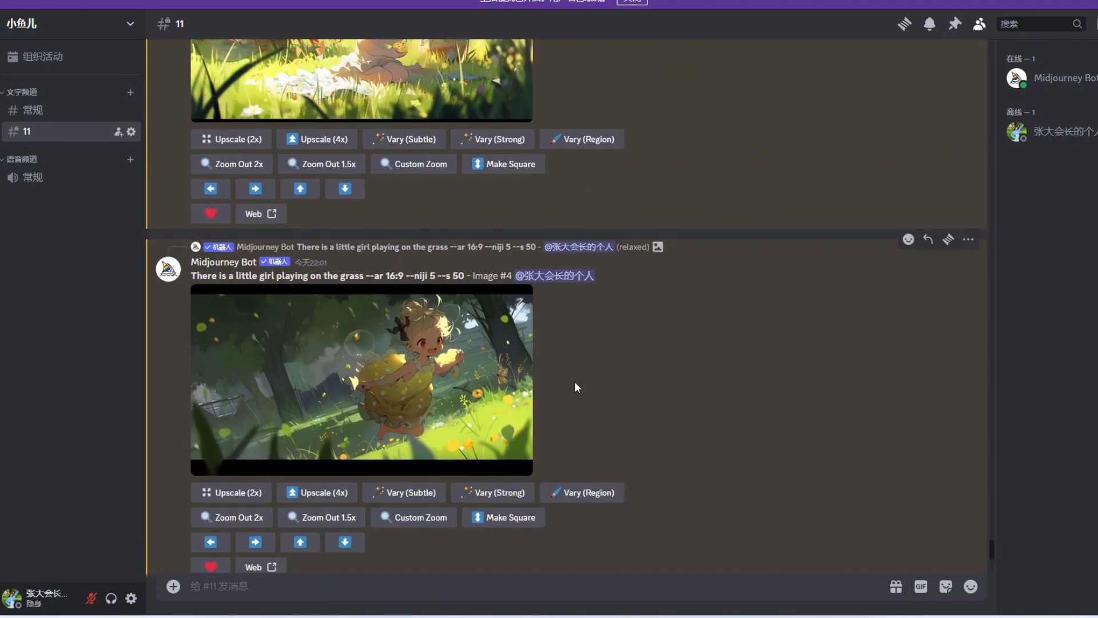
{"action": "scroll", "coordinate": [574, 381], "scroll_direction": "up", "scroll_amount": 15}
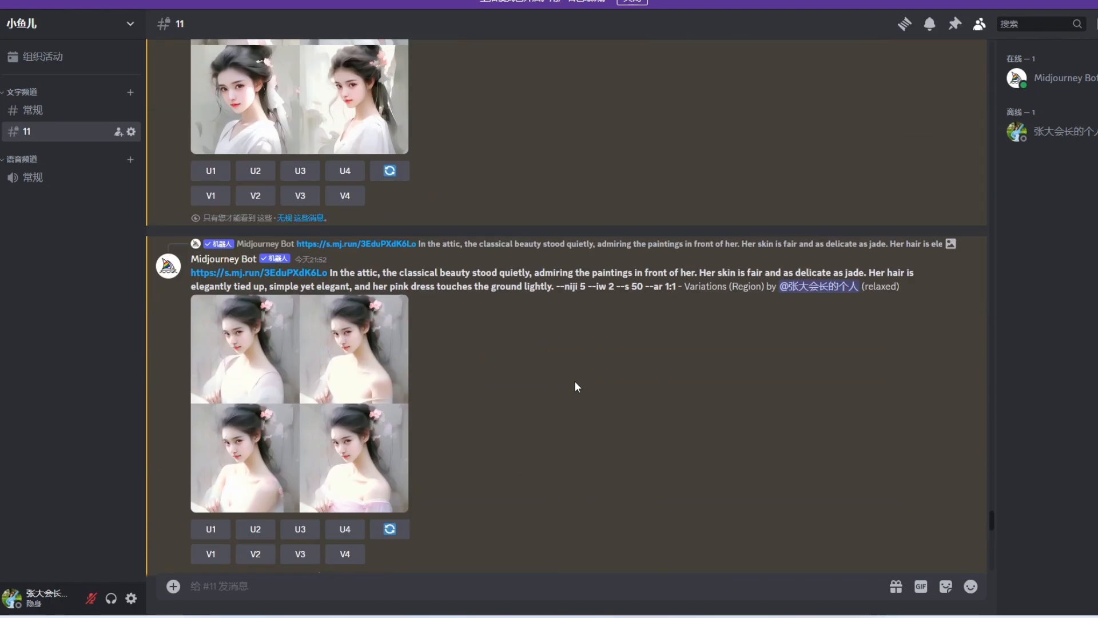
{"action": "scroll", "coordinate": [575, 379], "scroll_direction": "up", "scroll_amount": 15}
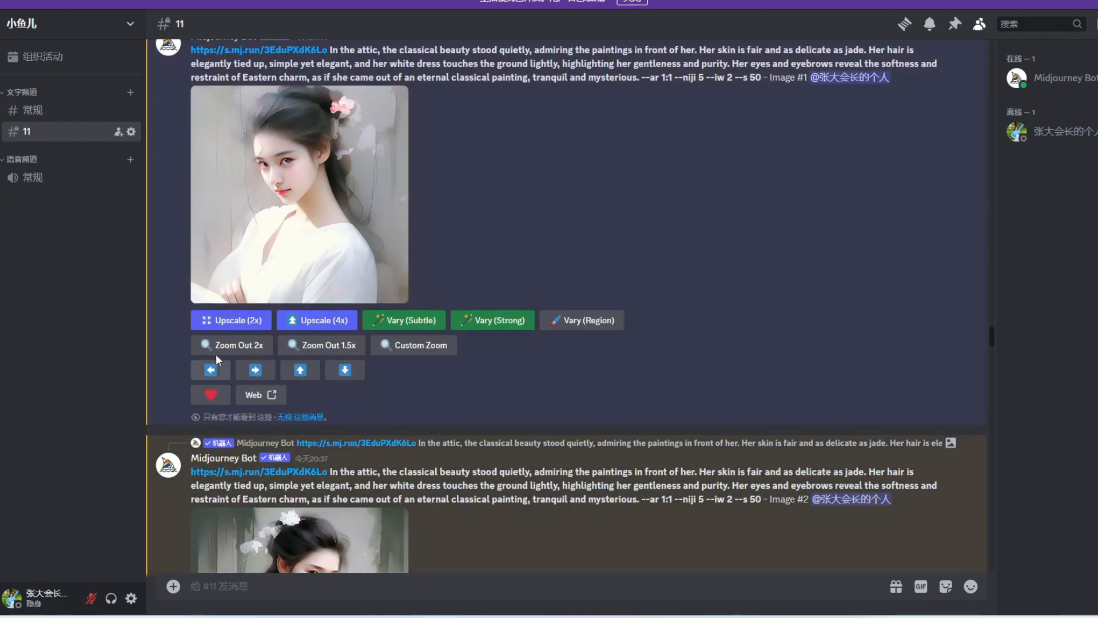
{"action": "left_click", "coordinate": [229, 346]}
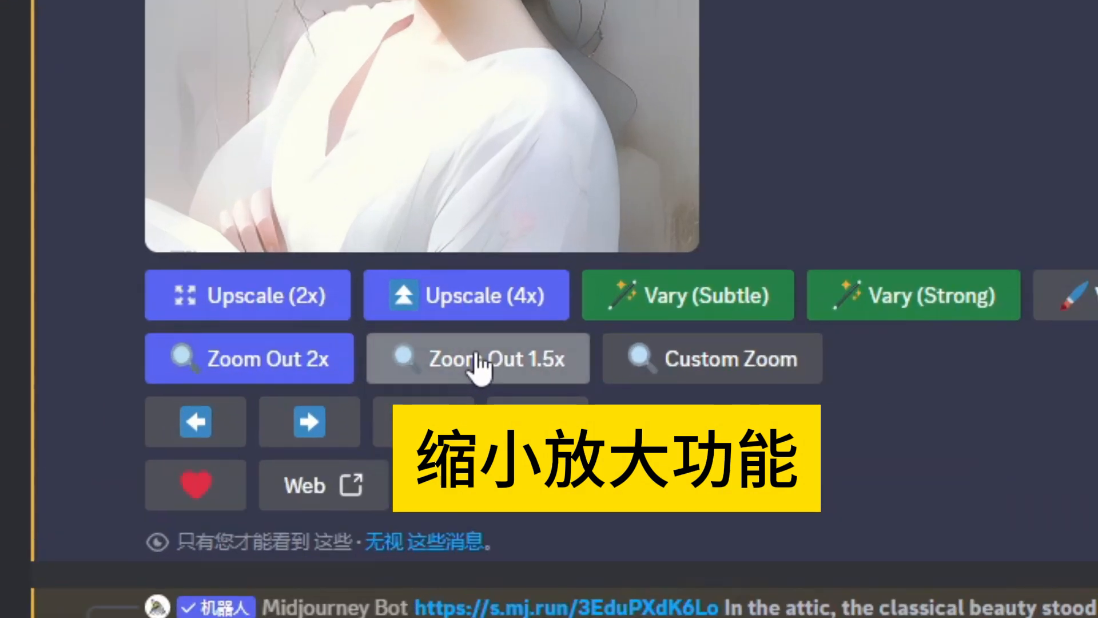
{"action": "left_click", "coordinate": [323, 347]}
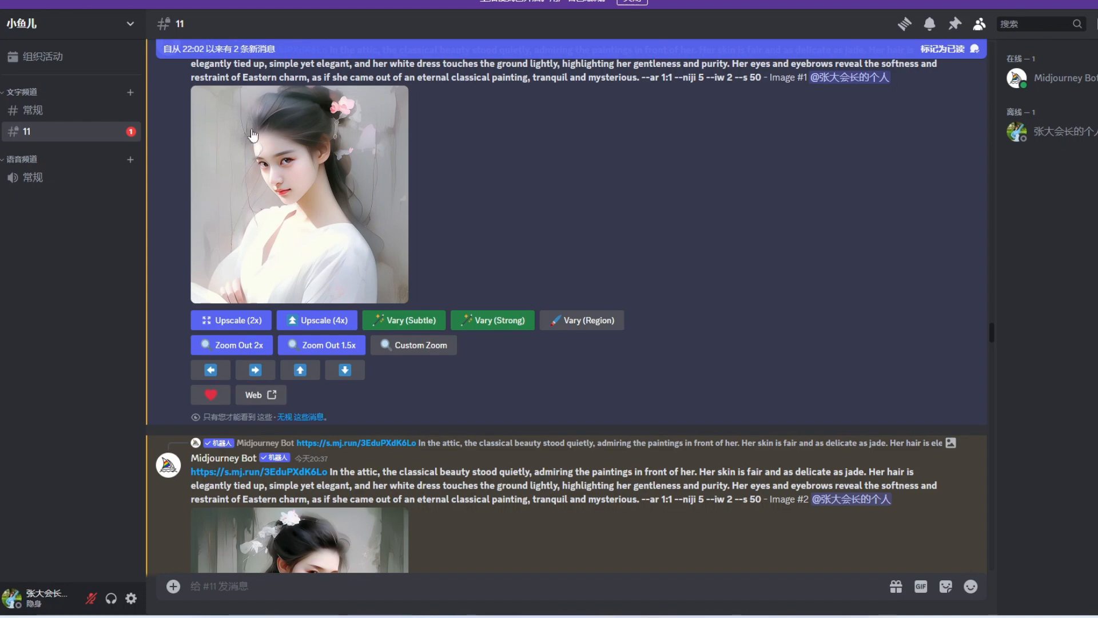
{"action": "left_click", "coordinate": [225, 344]}
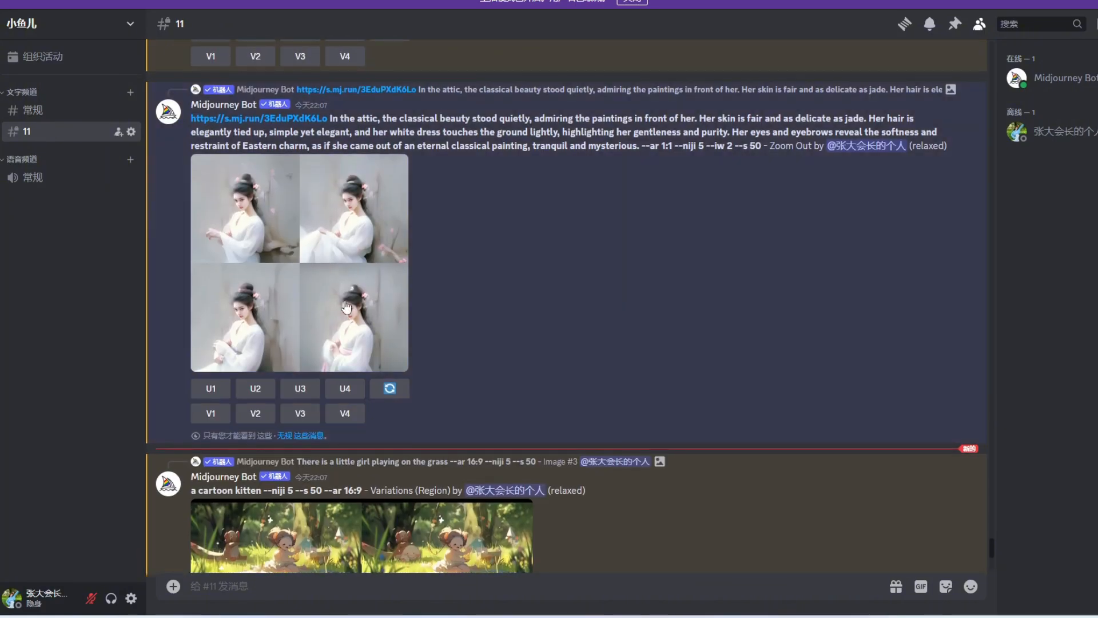
Step: Examine the Zoom Out 2x grid full size in the browser and enlarge the Zoom Out 1.5x grid for comparison
{"action": "left_click", "coordinate": [368, 318]}
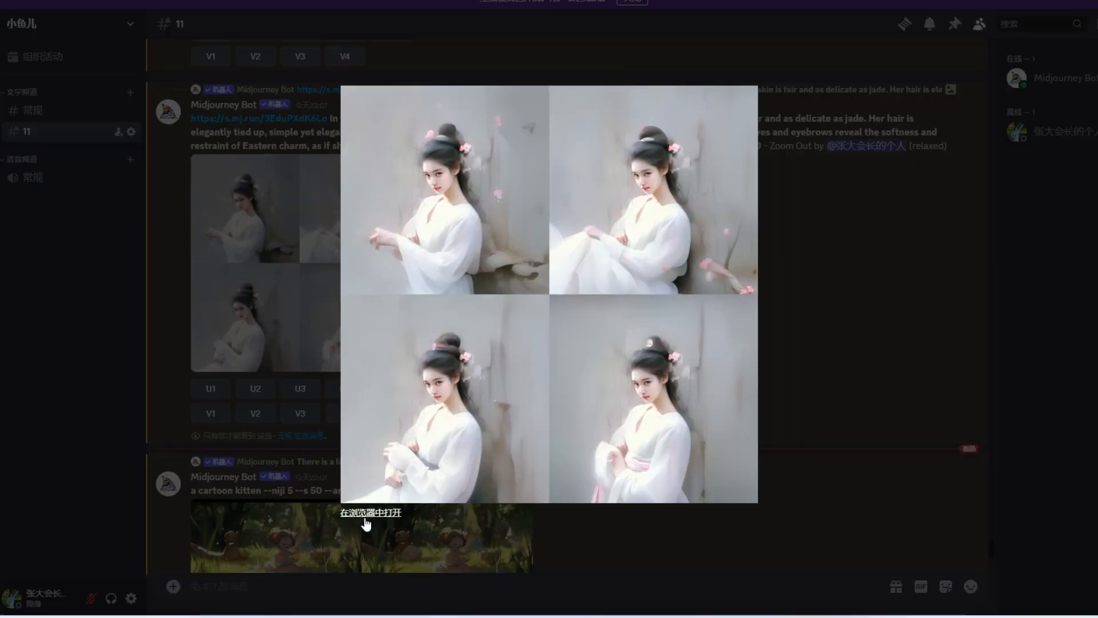
{"action": "left_click", "coordinate": [365, 518]}
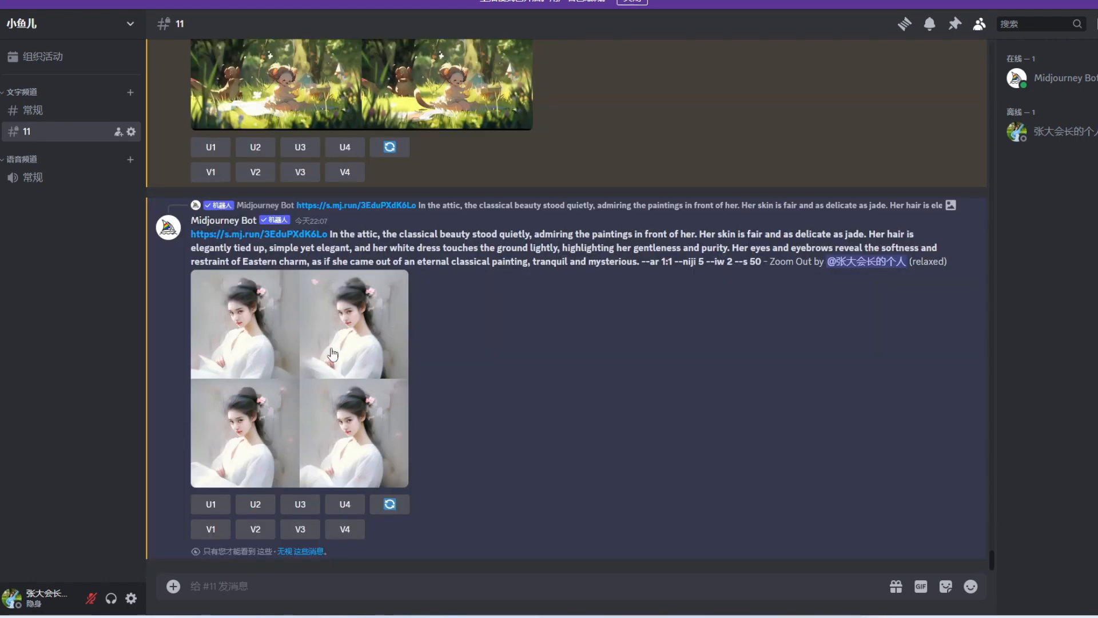
{"action": "left_click", "coordinate": [298, 382]}
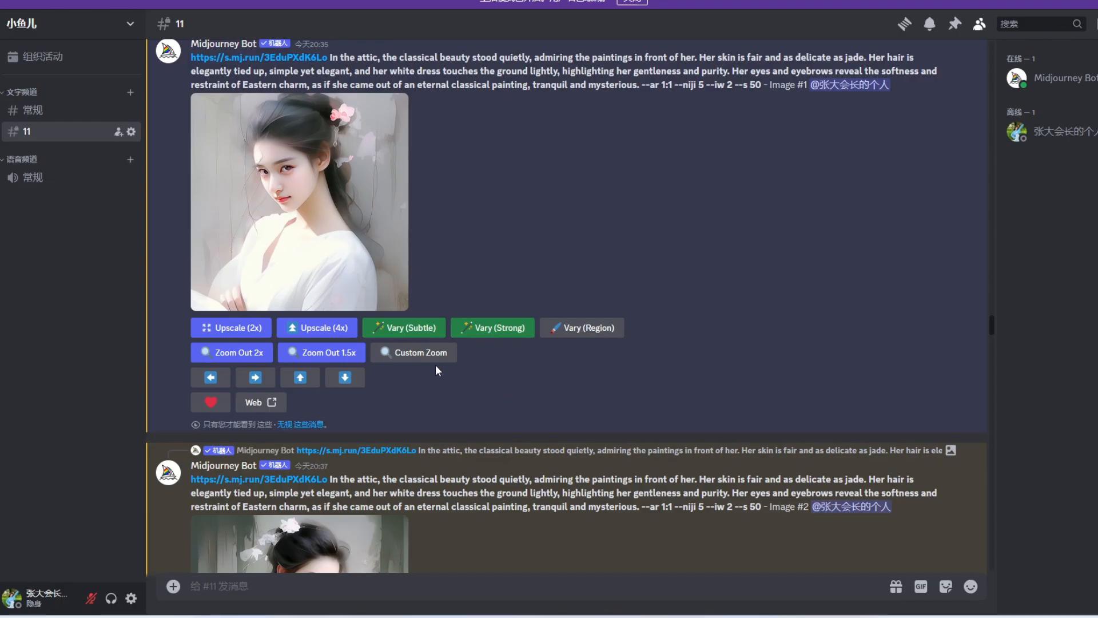
Step: Start a Custom Zoom on the upscaled Image #1 portrait, replace its entire prompt with the copied text, and submit it
{"action": "left_click", "coordinate": [408, 352]}
{"action": "scroll", "coordinate": [532, 303], "scroll_direction": "down", "scroll_amount": 5}
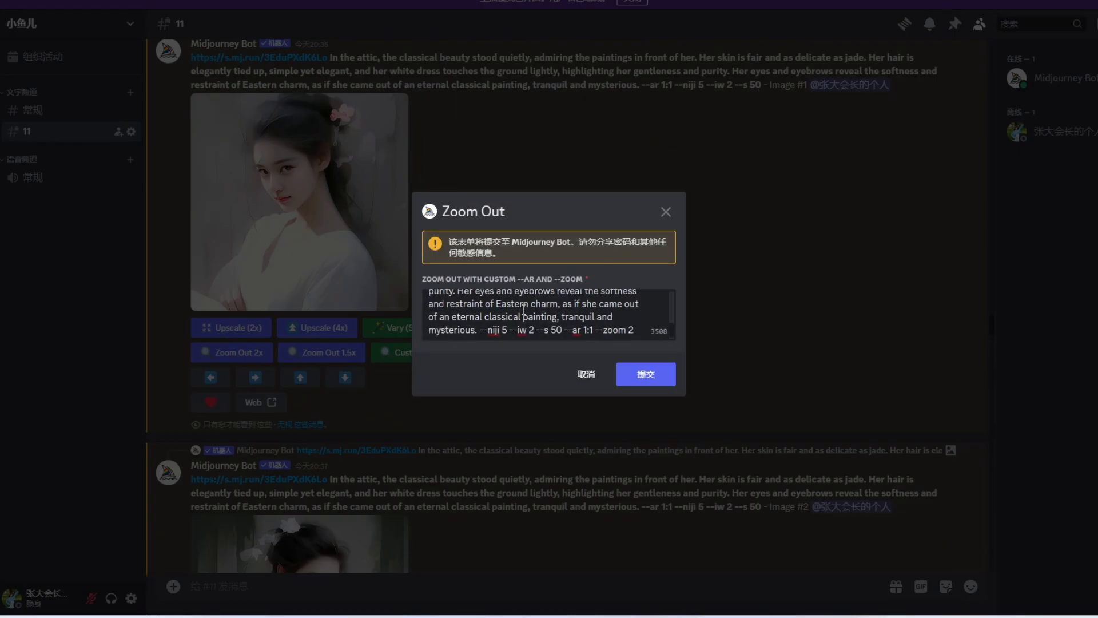
{"action": "key", "text": "ctrl+a"}
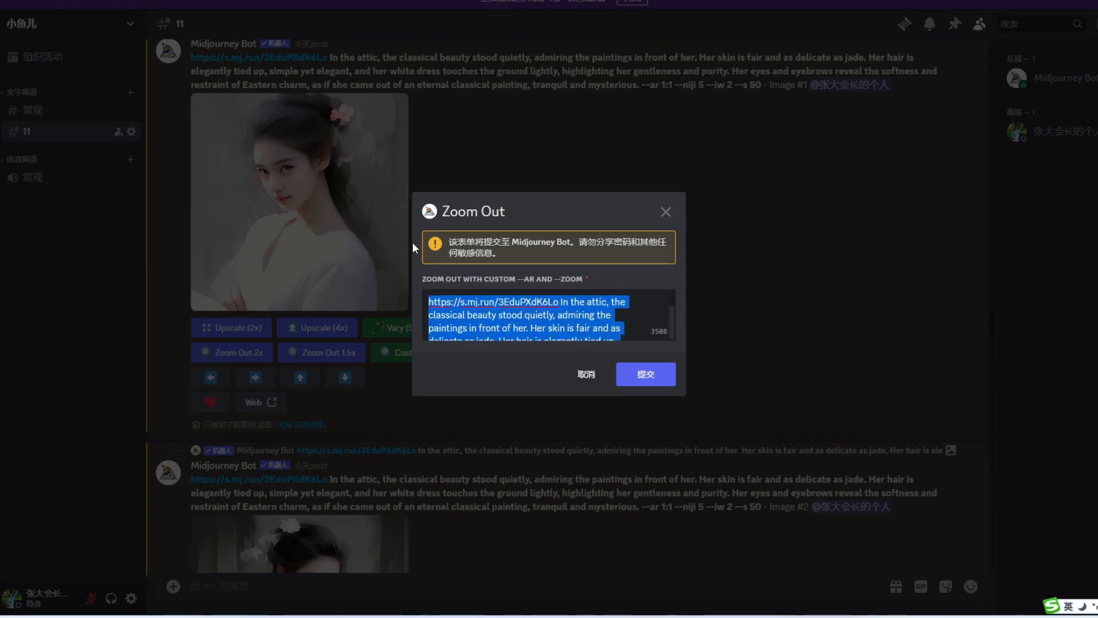
{"action": "key", "text": "ctrl+v"}
{"action": "left_click", "coordinate": [629, 373]}
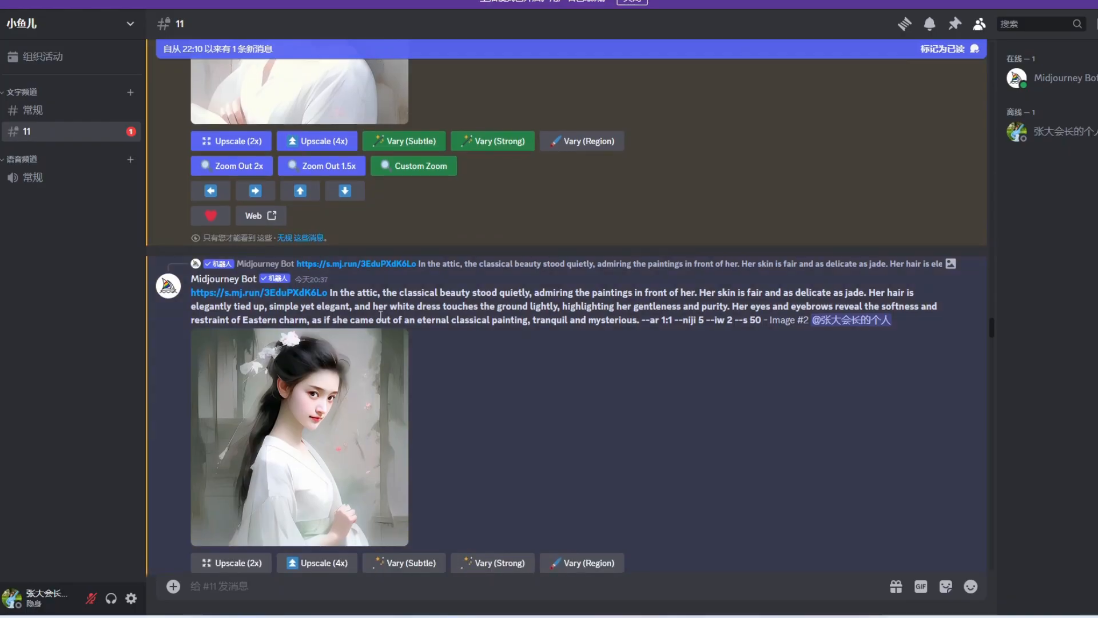
Step: Submit Pan Left and Pan Right extensions of the upscaled Image #1 portrait, keeping the existing prompt for both
{"action": "scroll", "coordinate": [380, 314], "scroll_direction": "up", "scroll_amount": 3}
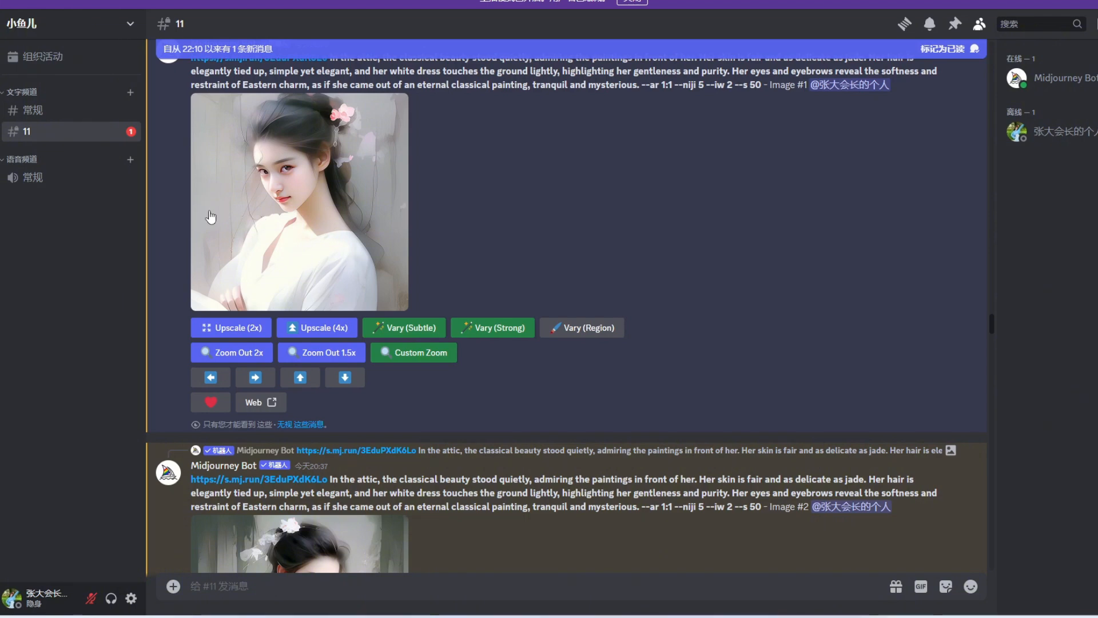
{"action": "left_click", "coordinate": [211, 379]}
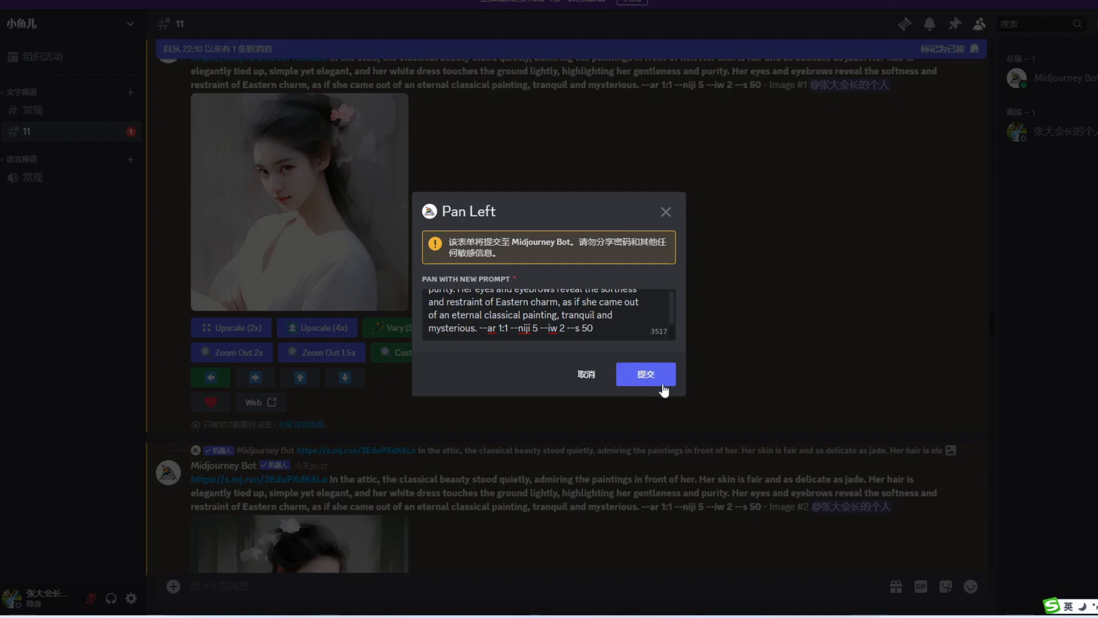
{"action": "left_click", "coordinate": [646, 374]}
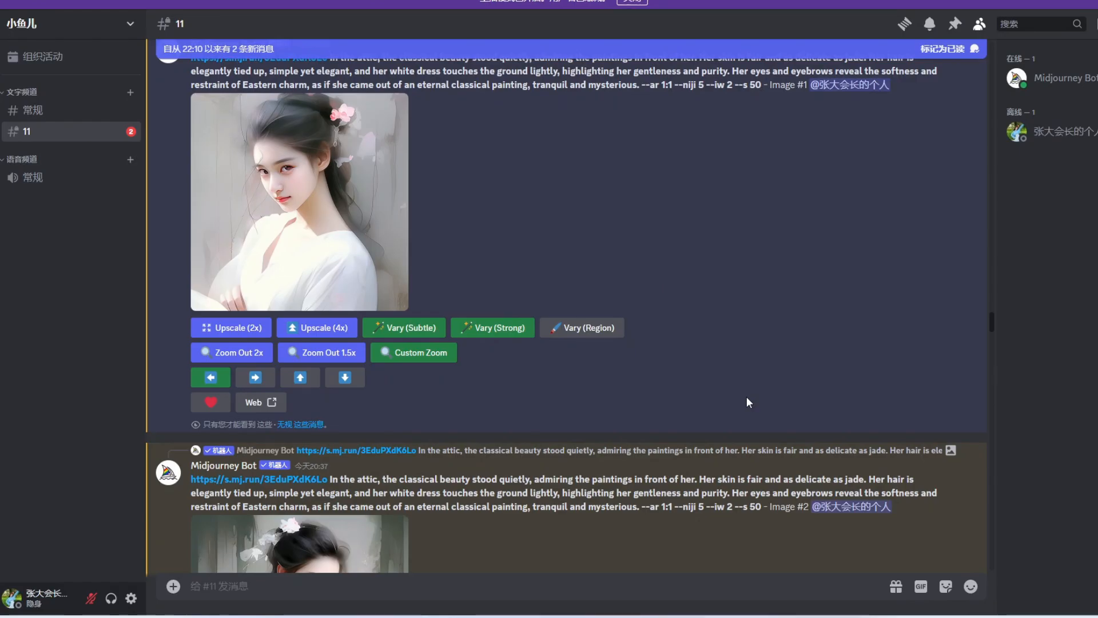
{"action": "scroll", "coordinate": [711, 391], "scroll_direction": "down", "scroll_amount": 1}
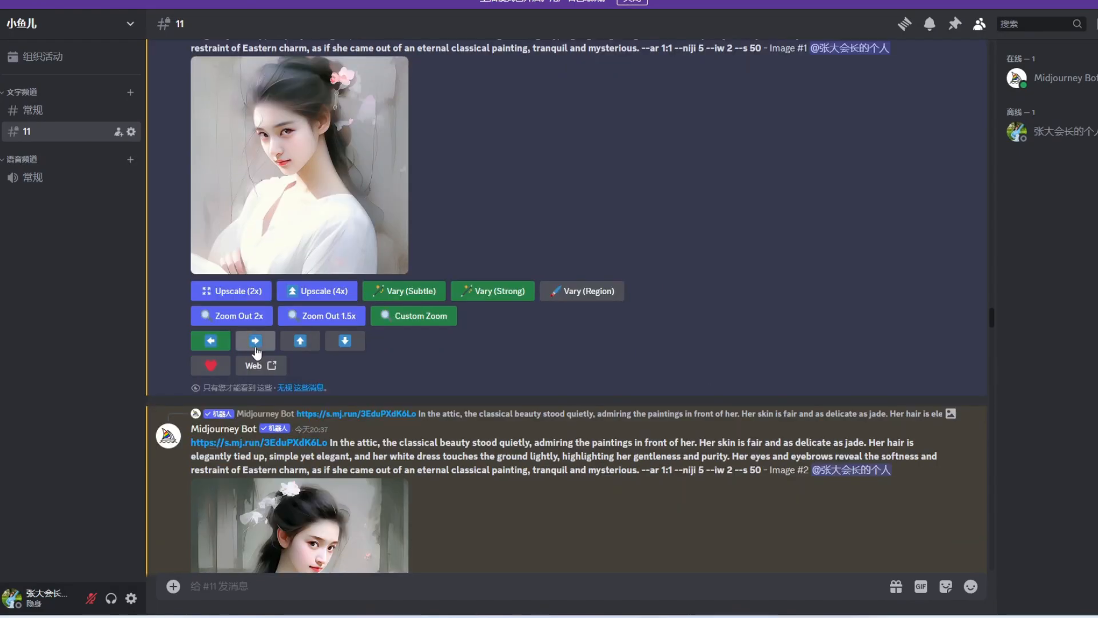
{"action": "left_click", "coordinate": [256, 342]}
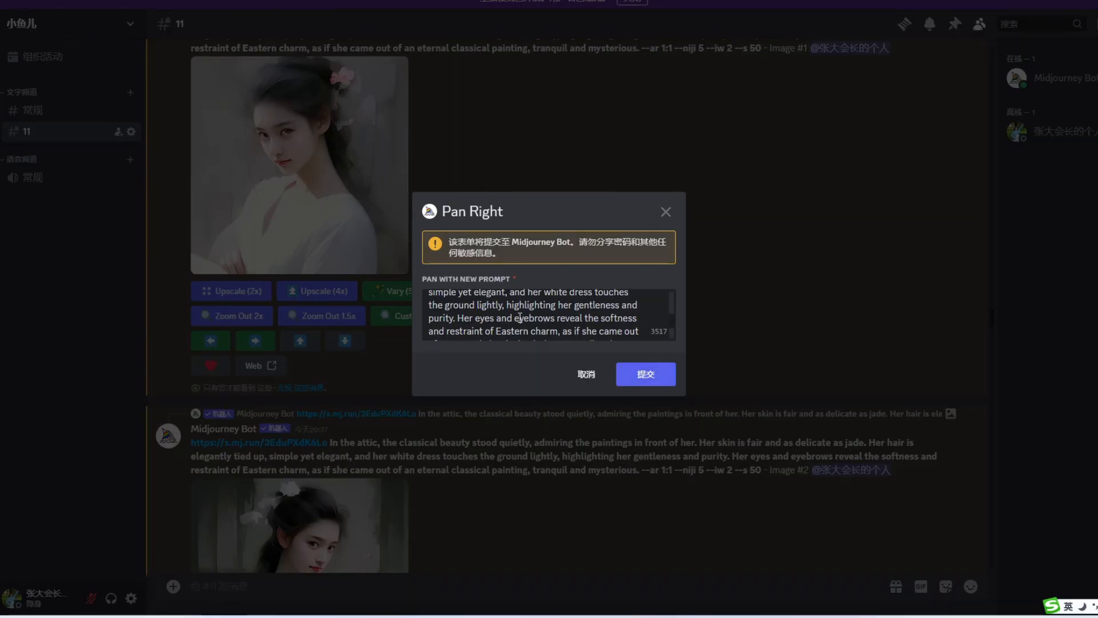
{"action": "left_click", "coordinate": [646, 374]}
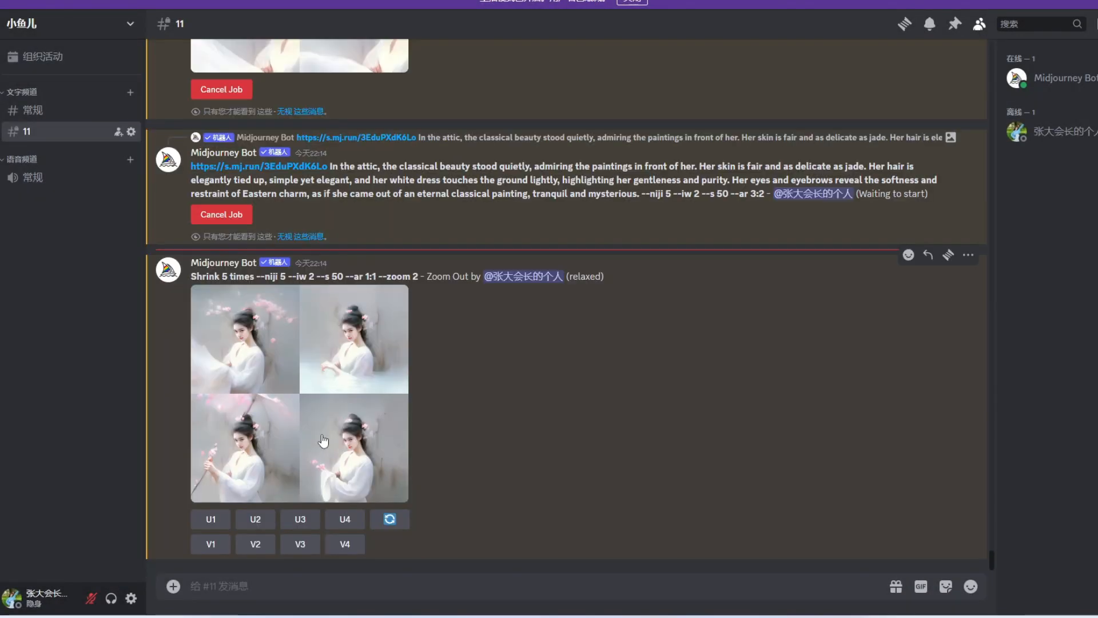
Step: Examine the "Shrink 5 times" custom zoom grid and the Pan Left grid full size in the browser
{"action": "left_click", "coordinate": [323, 440]}
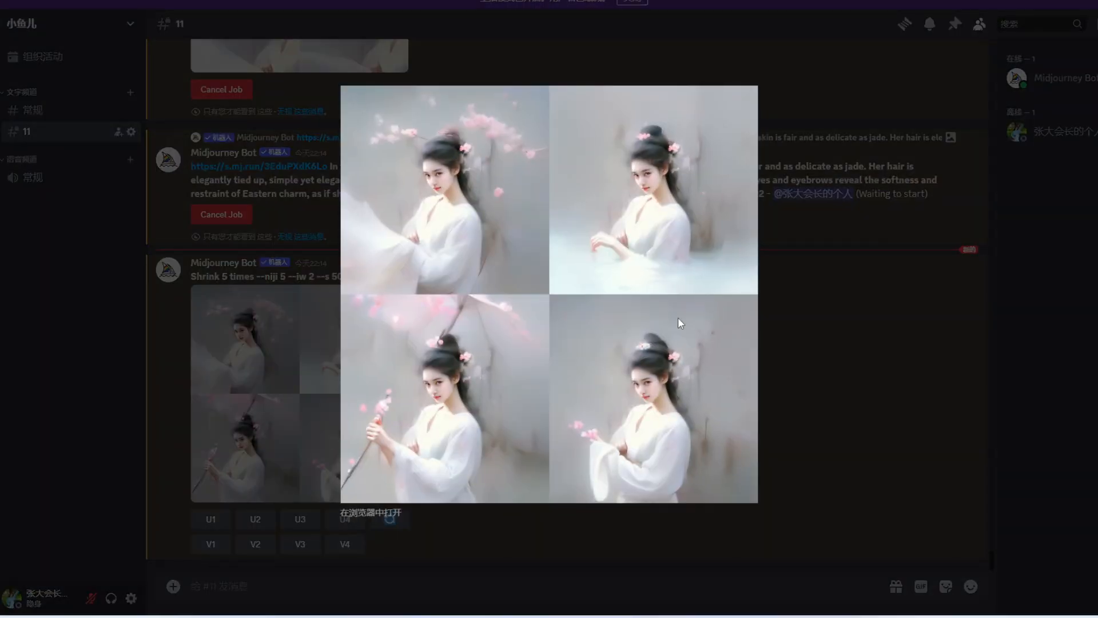
{"action": "left_click", "coordinate": [373, 512]}
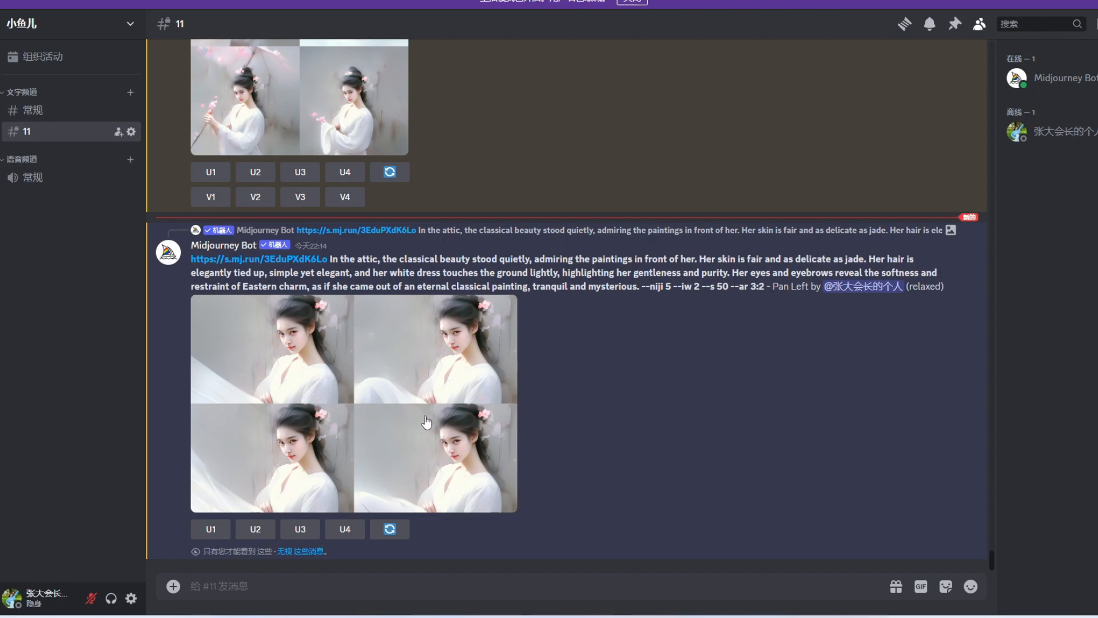
{"action": "left_click", "coordinate": [409, 444]}
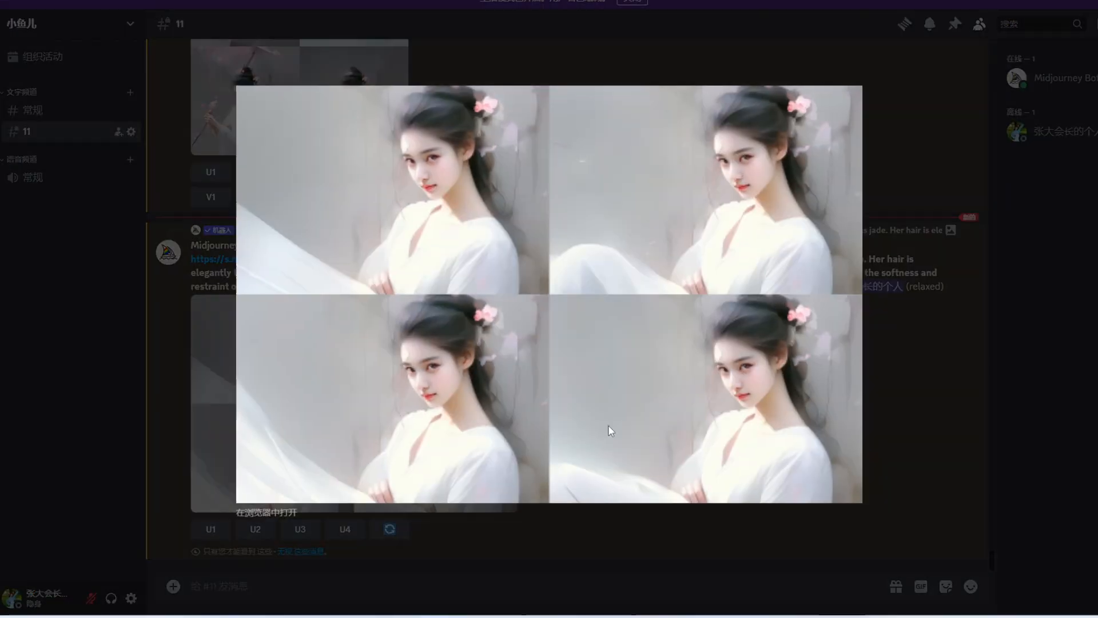
{"action": "left_click", "coordinate": [264, 514]}
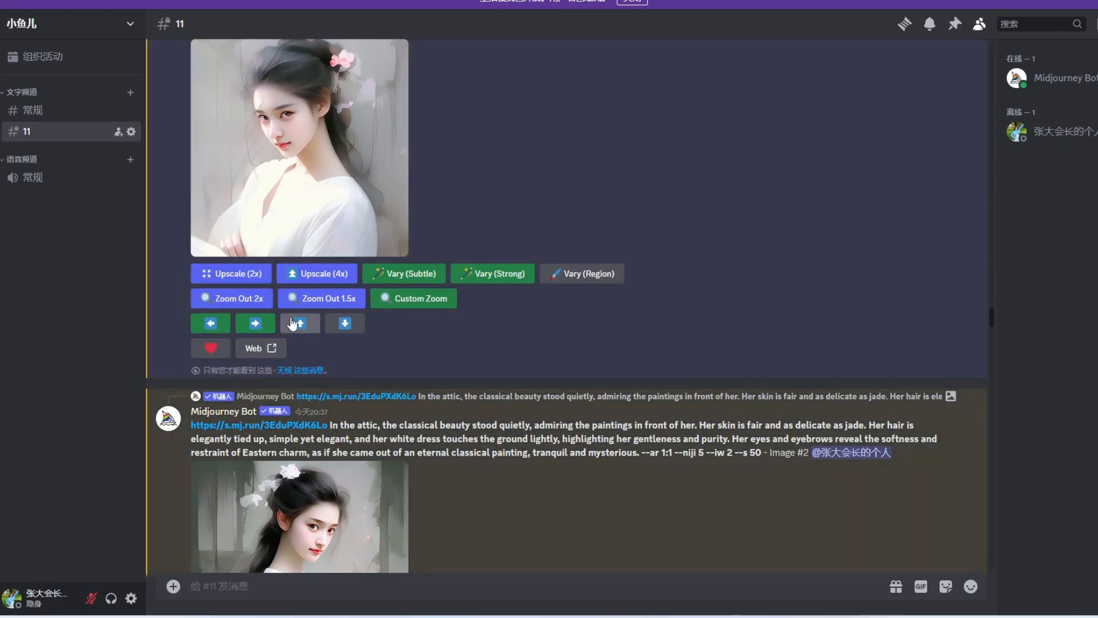
Step: Request a Pan Down extension of the upscaled Image #1 portrait and compare the Pan Right grid with the original image full size
{"action": "left_click", "coordinate": [345, 323]}
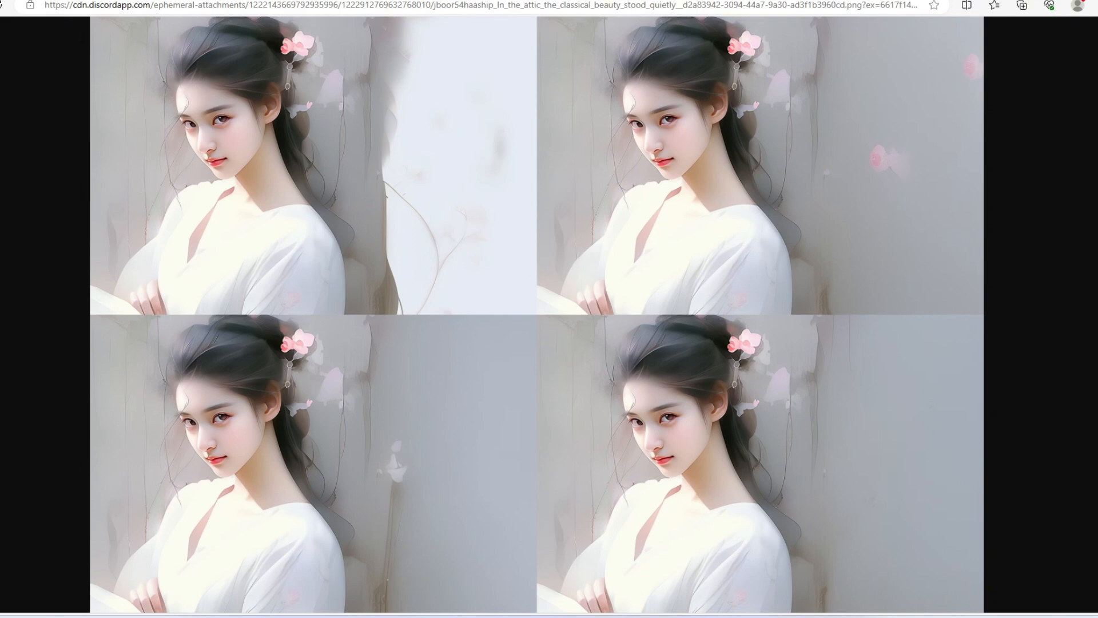
{"action": "left_click", "coordinate": [812, 0]}
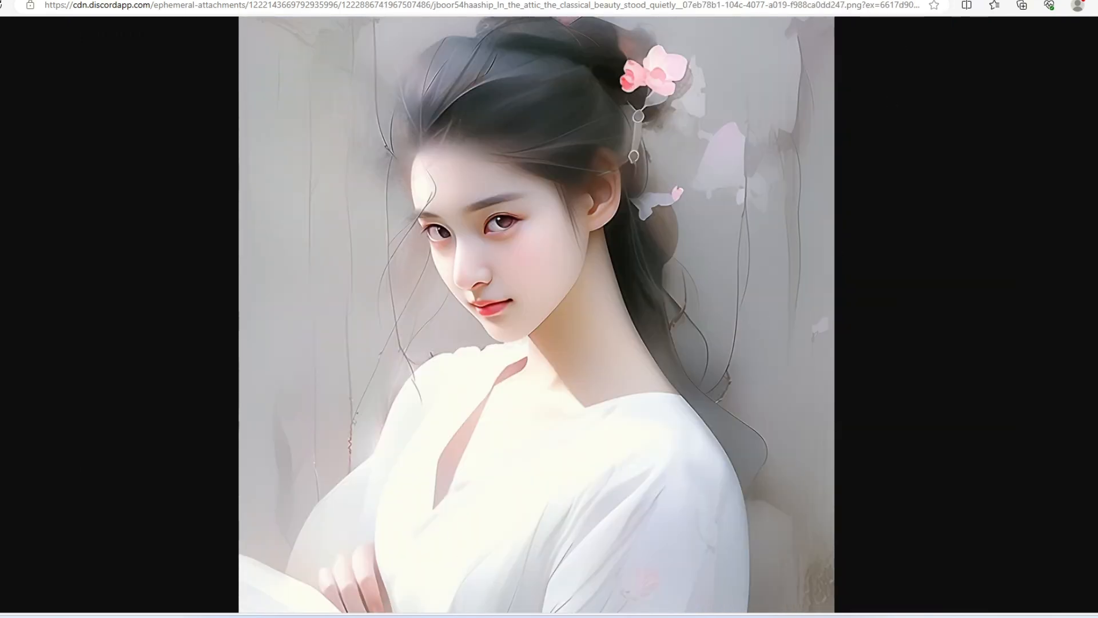
{"action": "left_click", "coordinate": [915, 0]}
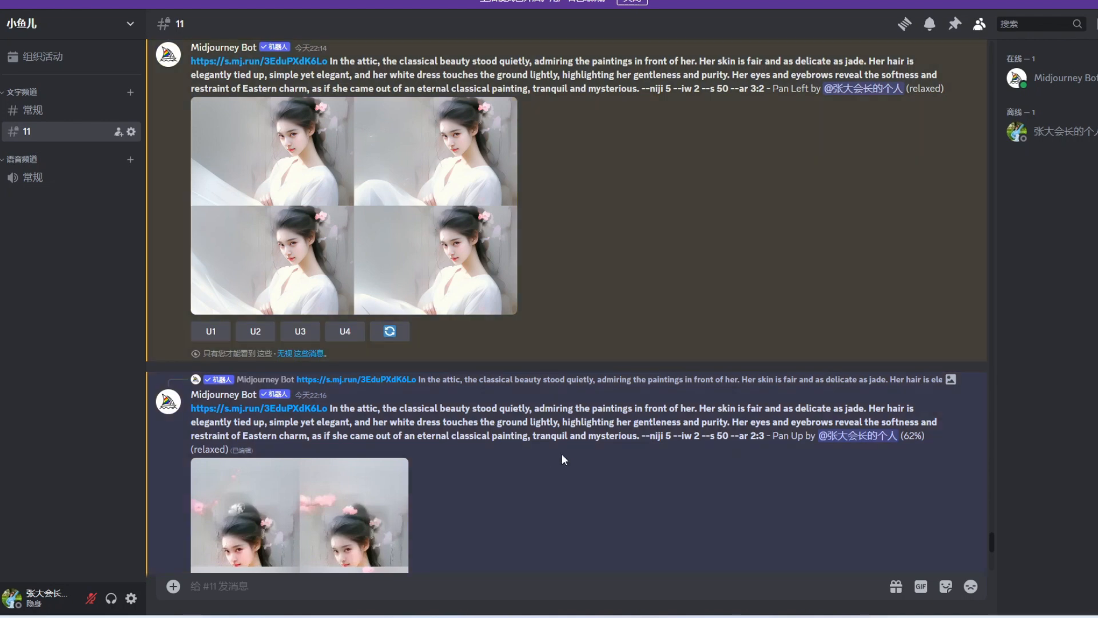
Step: Examine the Pan Up grid and the Pan Down grid full size in the browser
{"action": "scroll", "coordinate": [572, 454], "scroll_direction": "down", "scroll_amount": 3}
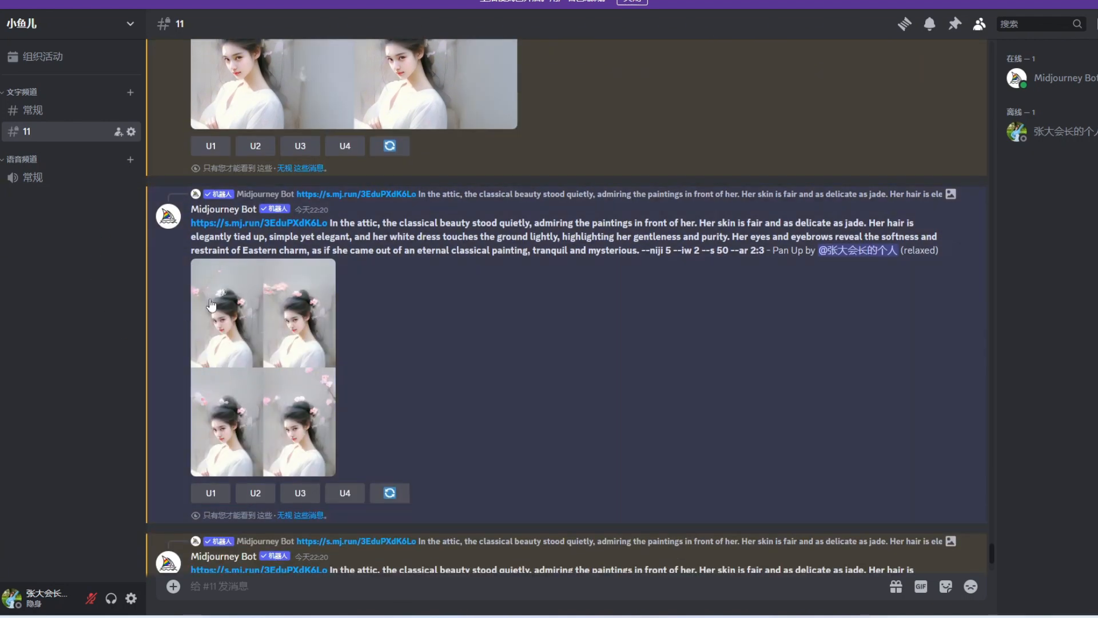
{"action": "left_click", "coordinate": [301, 386]}
{"action": "left_click", "coordinate": [437, 513]}
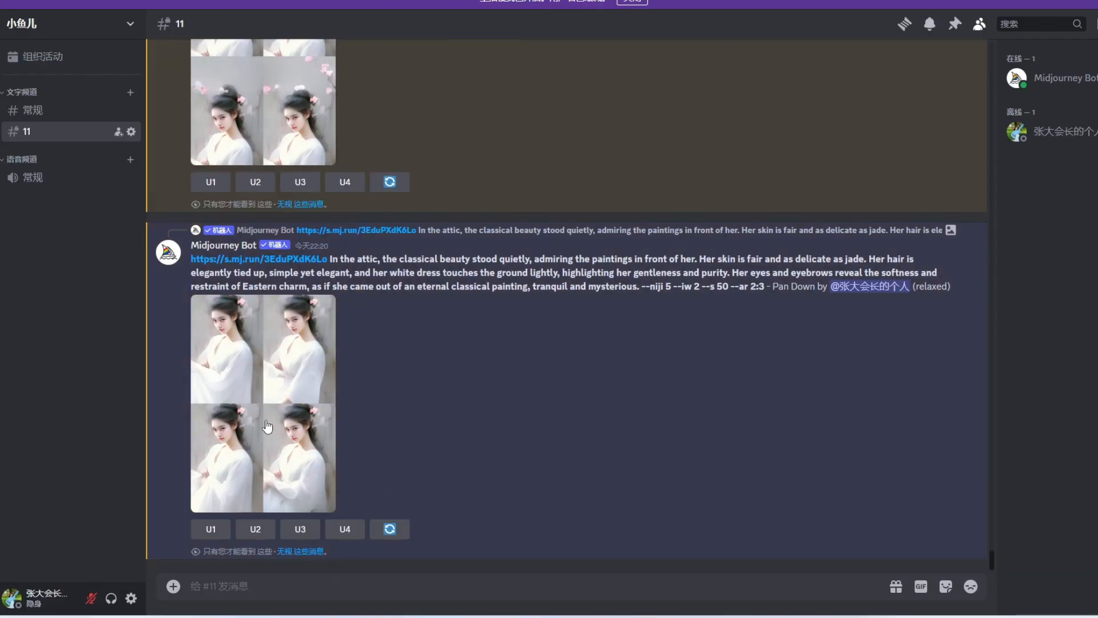
{"action": "left_click", "coordinate": [266, 426]}
{"action": "left_click", "coordinate": [446, 515]}
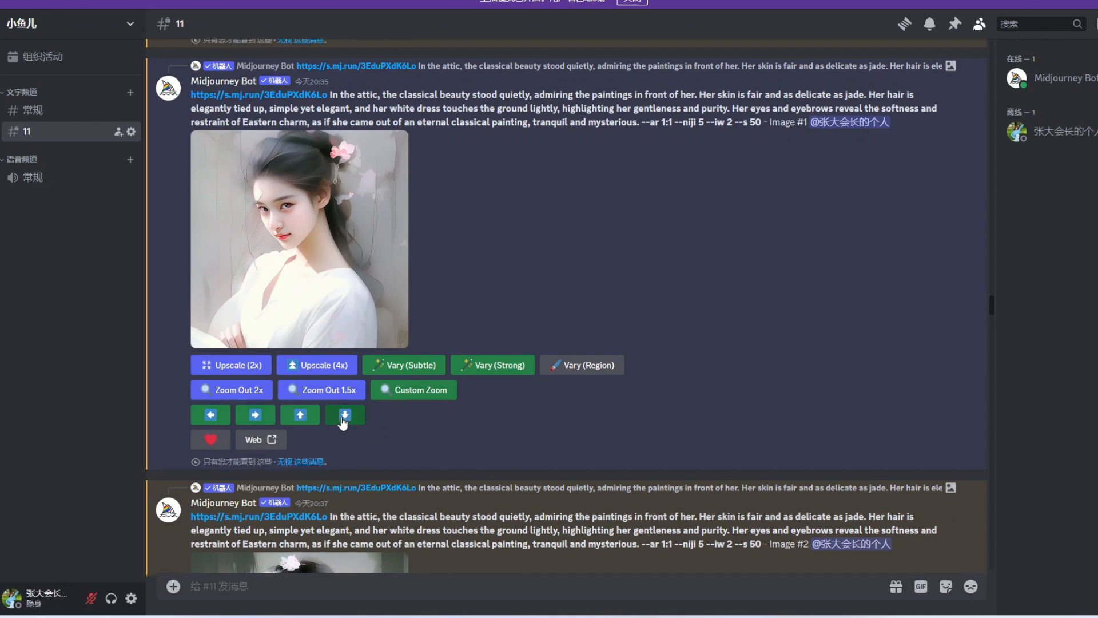
Step: Mark the upscaled Image #1 portrait with the pink hair flower as a favourite
{"action": "scroll", "coordinate": [356, 336], "scroll_direction": "down", "scroll_amount": 2}
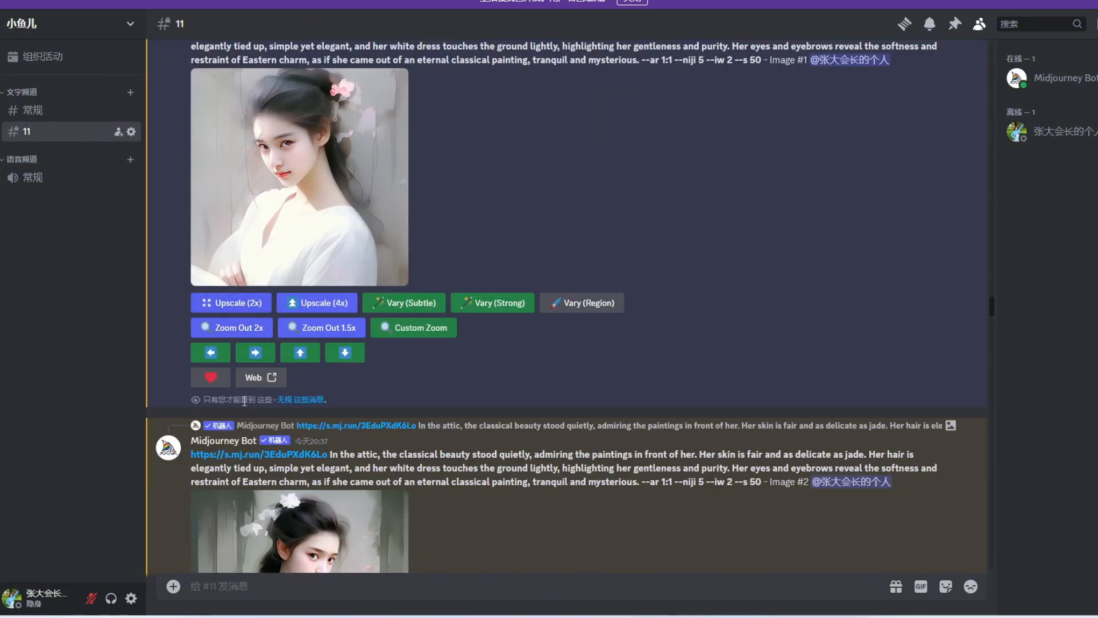
{"action": "scroll", "coordinate": [279, 223], "scroll_direction": "up", "scroll_amount": 1}
{"action": "scroll", "coordinate": [278, 222], "scroll_direction": "up", "scroll_amount": 1}
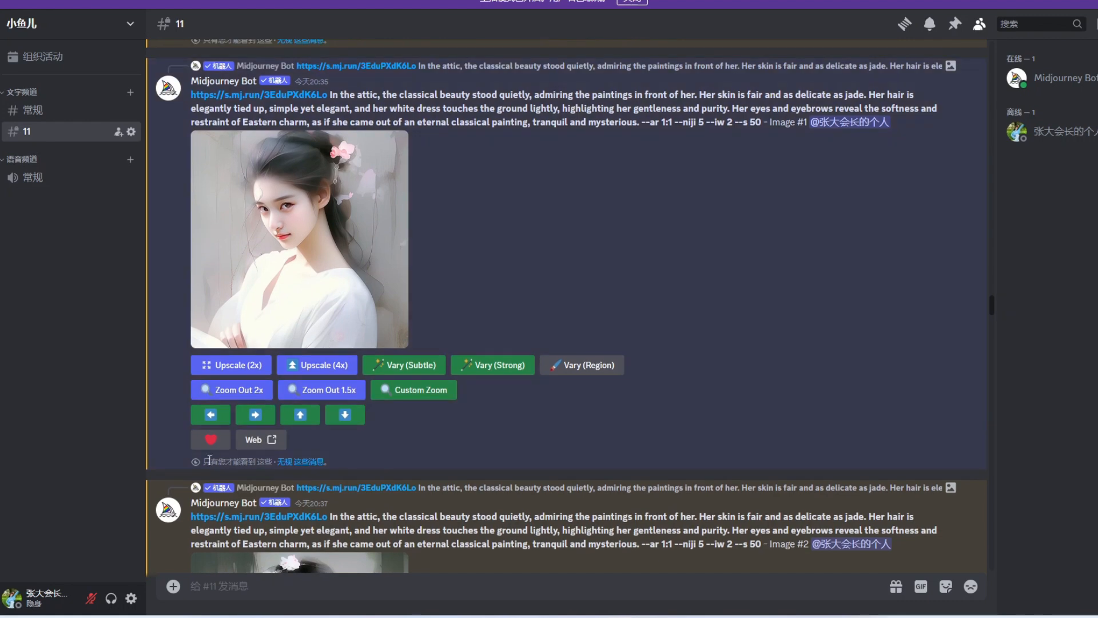
{"action": "left_click", "coordinate": [210, 439]}
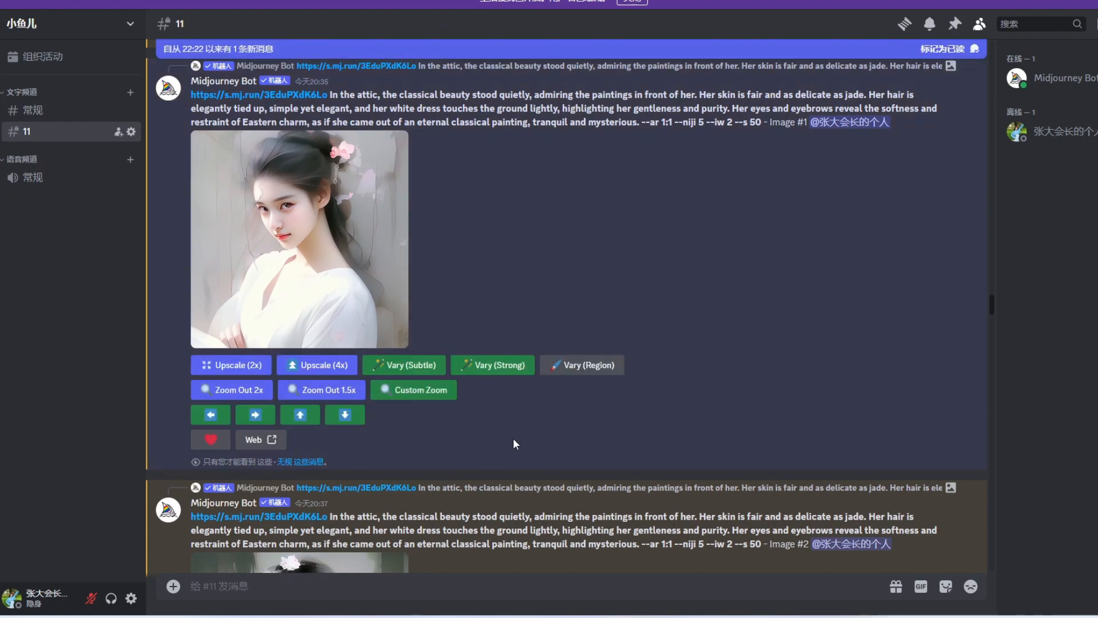
Step: Save the upscaled veiled portrait with the raised hand as a PNG in the mj创建账号 folder
{"action": "scroll", "coordinate": [795, 338], "scroll_direction": "up", "scroll_amount": 4}
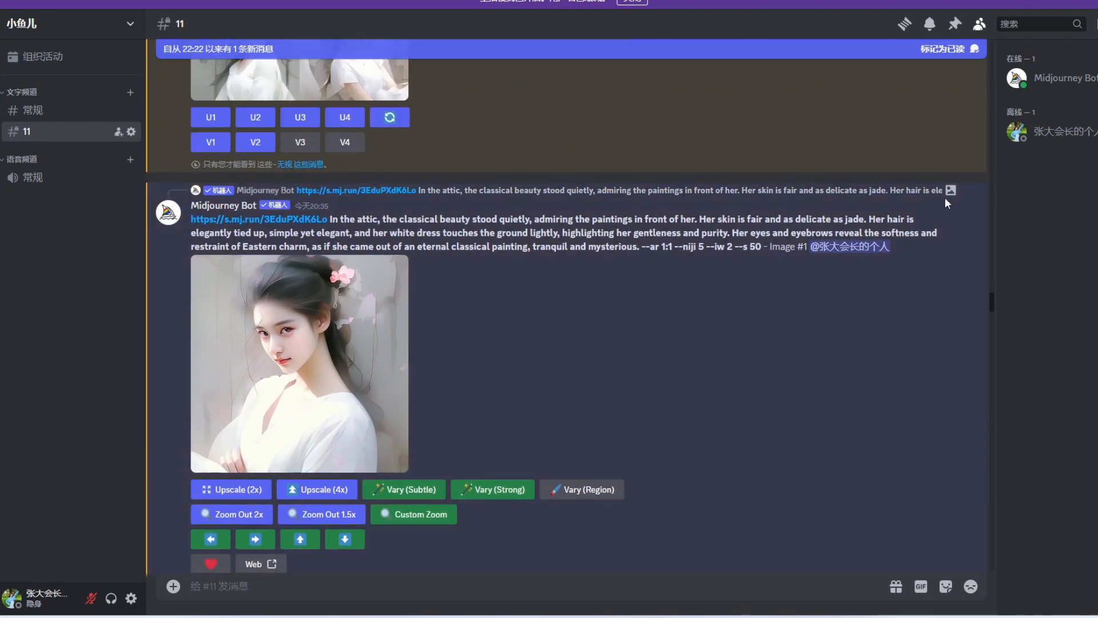
{"action": "scroll", "coordinate": [911, 365], "scroll_direction": "up", "scroll_amount": 20}
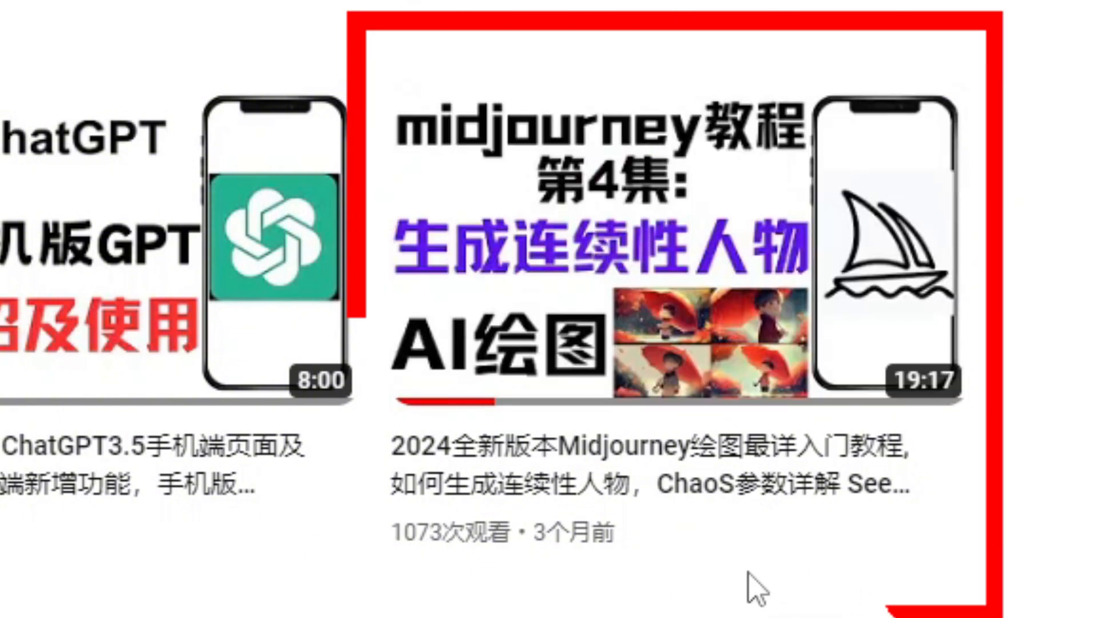
{"action": "mouse_move", "coordinate": [852, 566]}
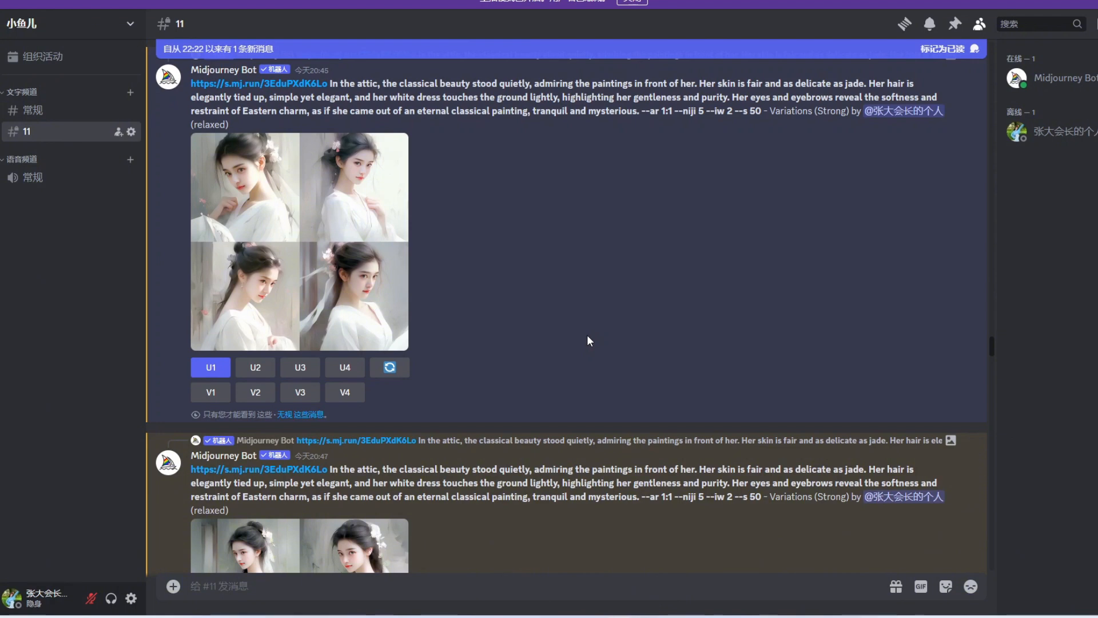
{"action": "scroll", "coordinate": [557, 331], "scroll_direction": "down", "scroll_amount": 15}
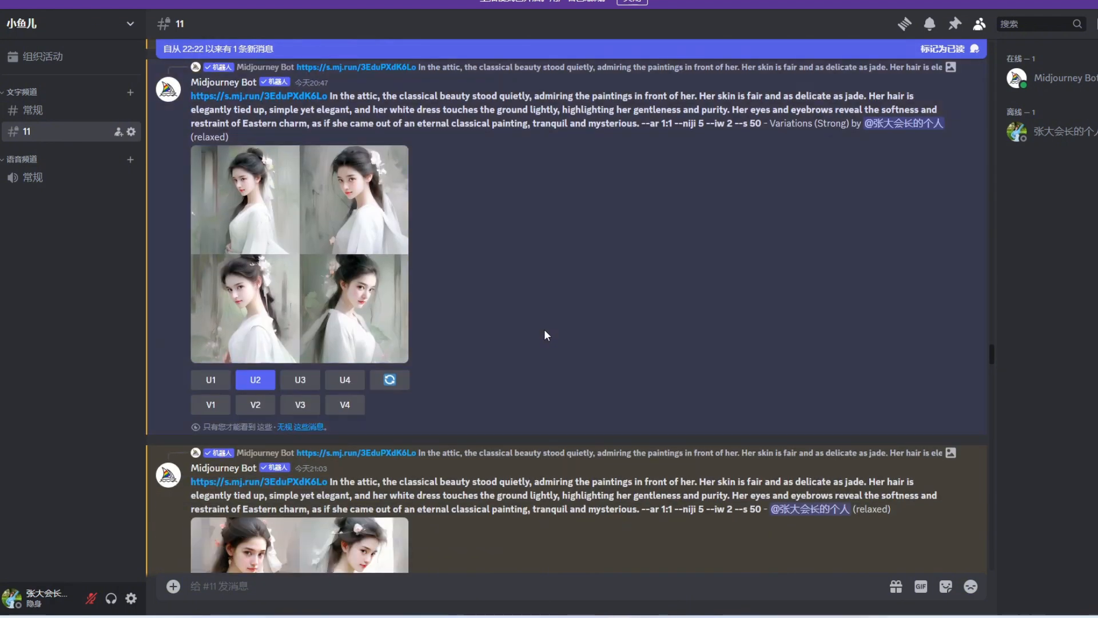
{"action": "scroll", "coordinate": [544, 335], "scroll_direction": "down", "scroll_amount": 10}
{"action": "scroll", "coordinate": [569, 335], "scroll_direction": "up", "scroll_amount": 5}
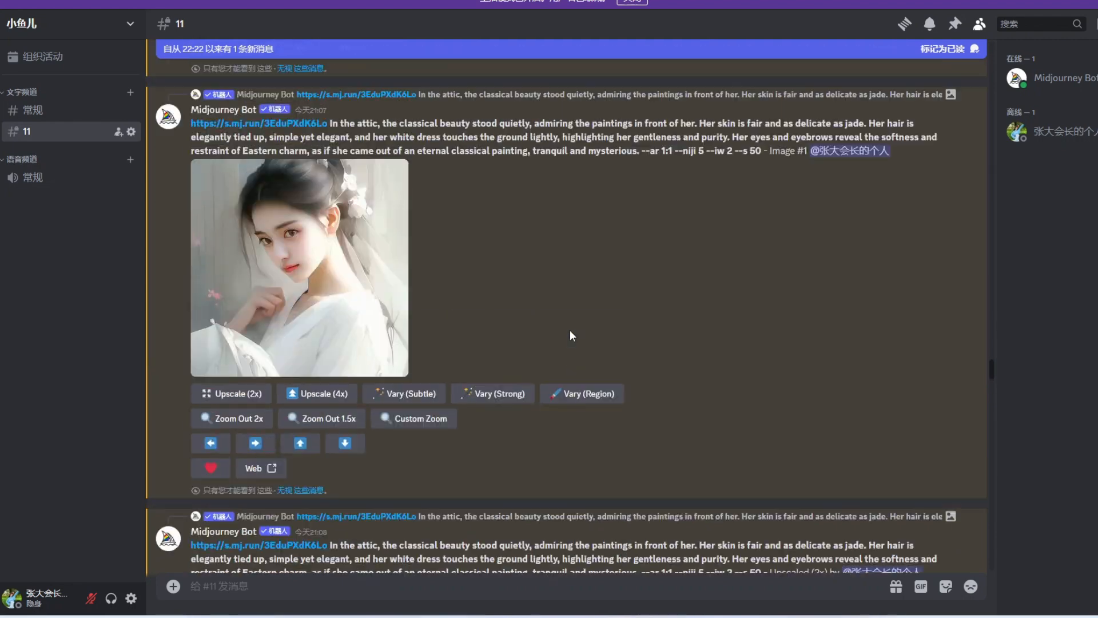
{"action": "scroll", "coordinate": [604, 329], "scroll_direction": "down", "scroll_amount": 1}
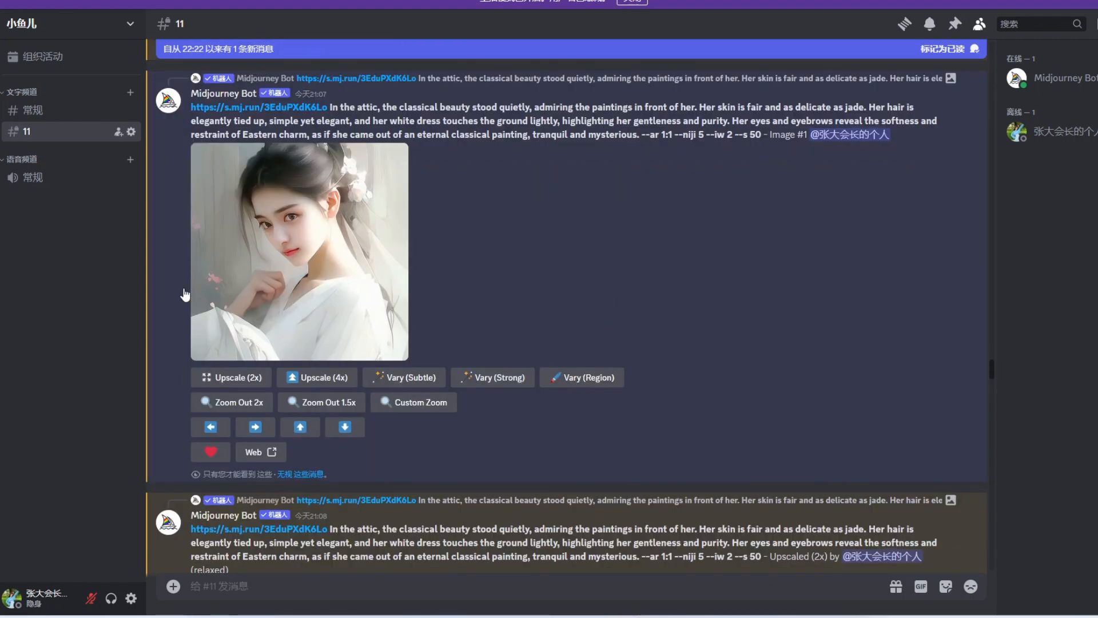
{"action": "left_click", "coordinate": [301, 284]}
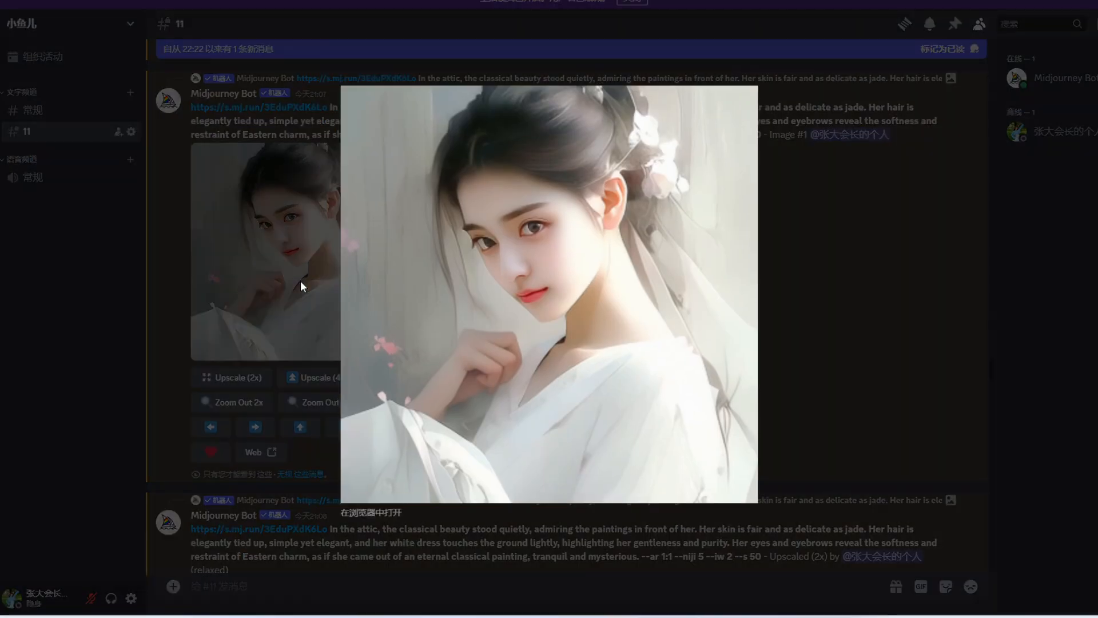
{"action": "right_click", "coordinate": [529, 267]}
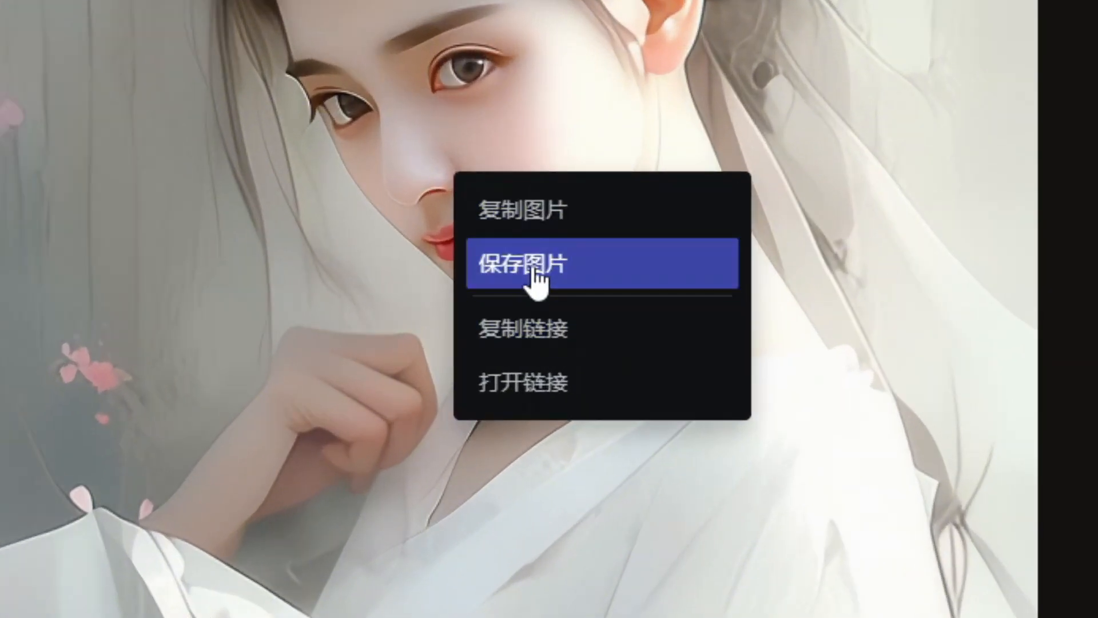
{"action": "left_click", "coordinate": [534, 270]}
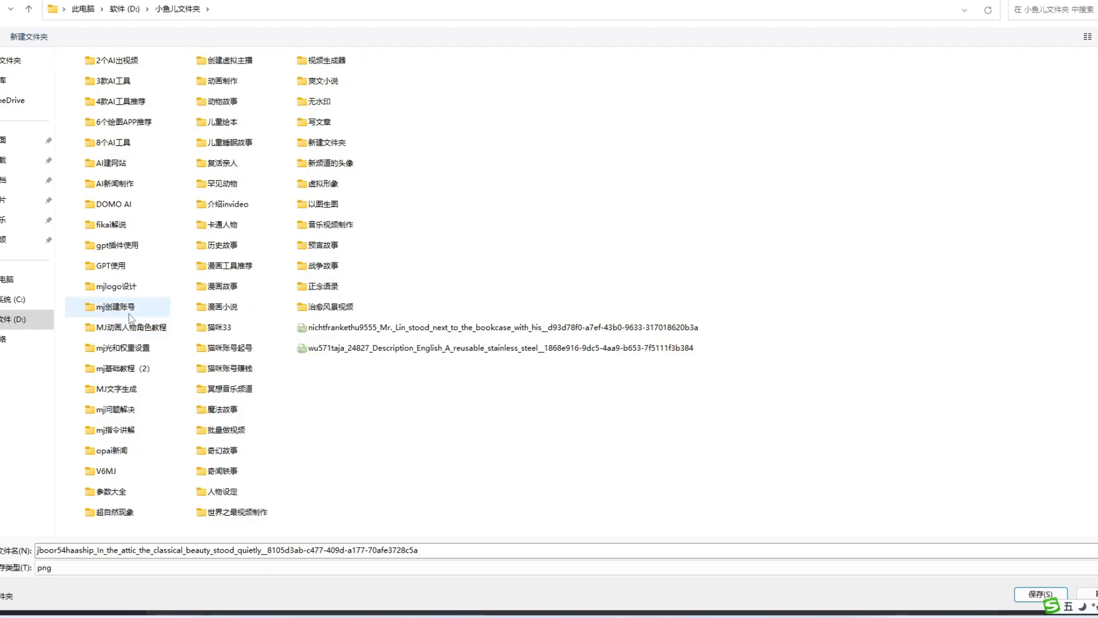
{"action": "double_click", "coordinate": [120, 309]}
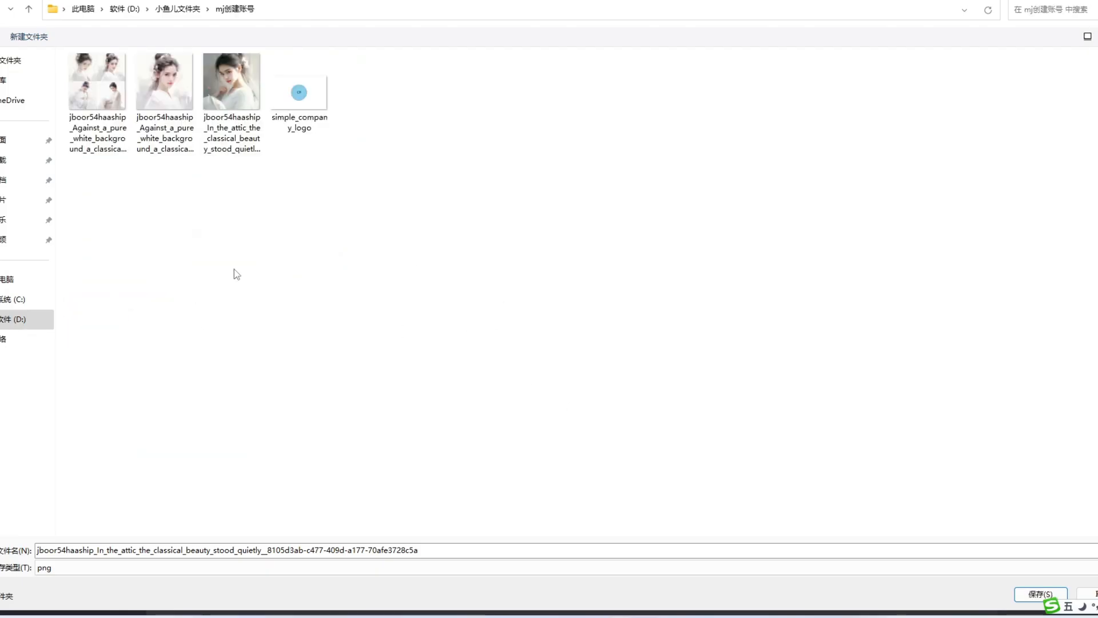
{"action": "left_click", "coordinate": [1040, 594]}
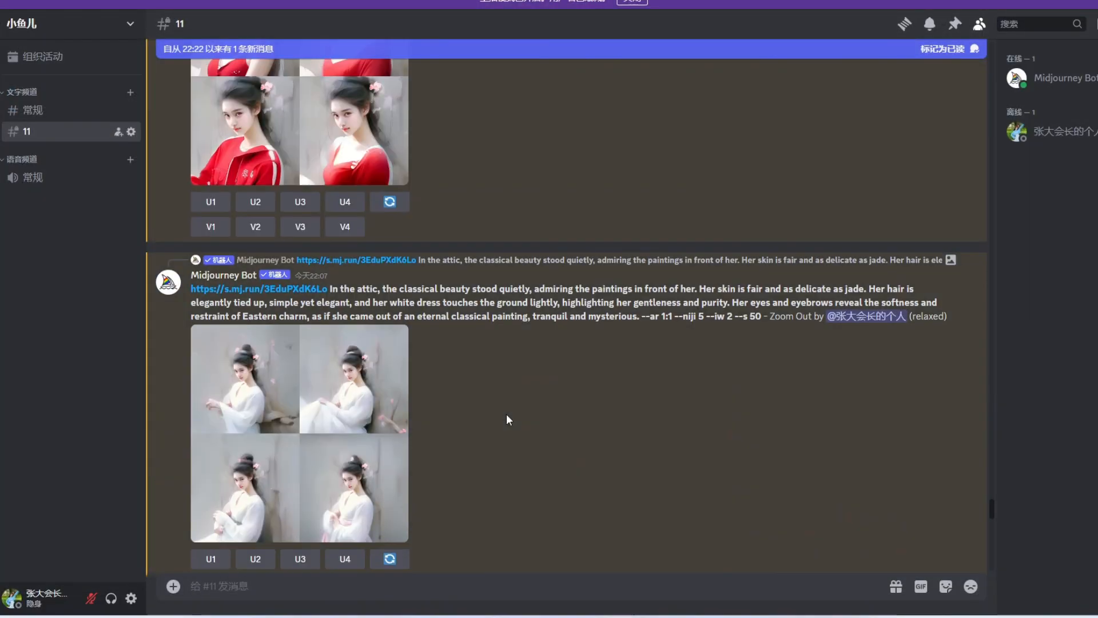
Step: Look back through the earlier variation grids and inspect the aspect-ratio parameter in the Remix (Subtle) prompt about holding a book
{"action": "scroll", "coordinate": [506, 413], "scroll_direction": "up", "scroll_amount": 20}
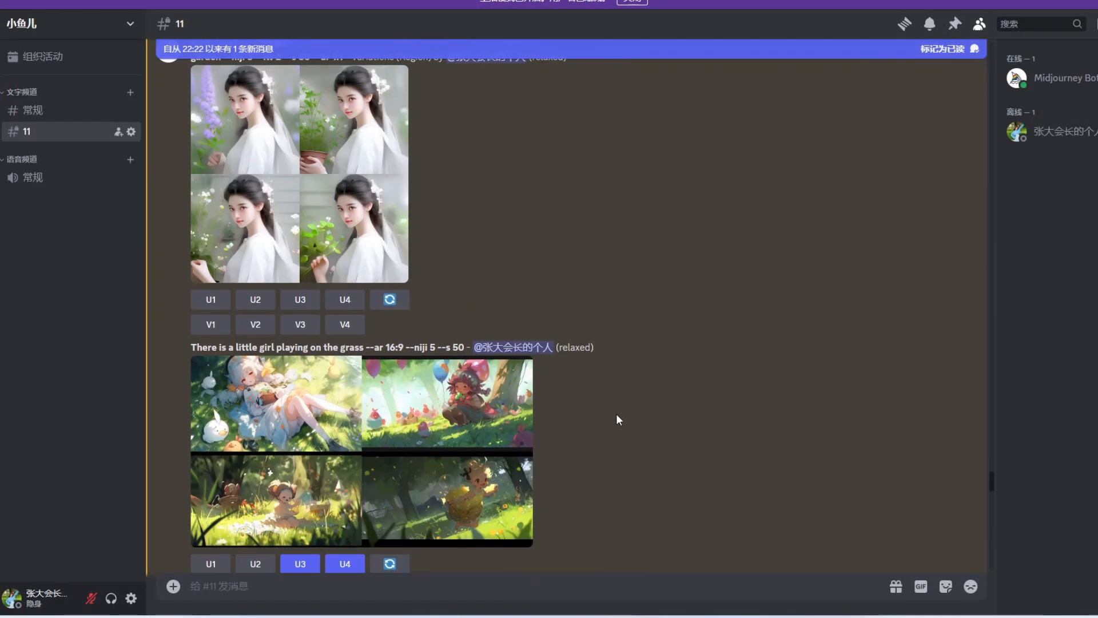
{"action": "scroll", "coordinate": [616, 413], "scroll_direction": "down", "scroll_amount": 15}
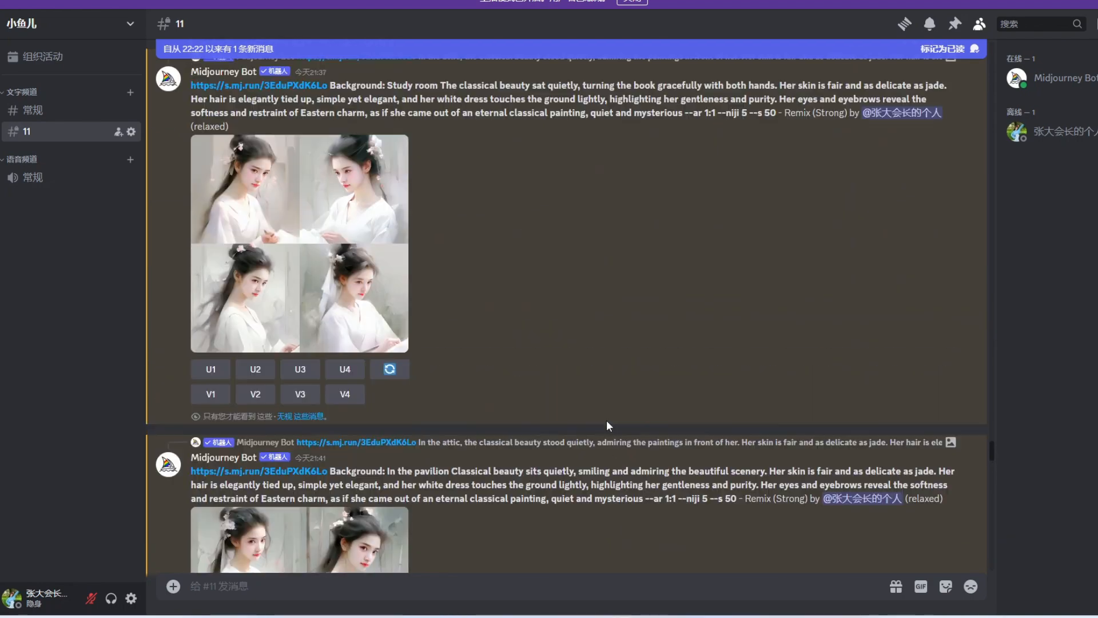
{"action": "scroll", "coordinate": [544, 439], "scroll_direction": "up", "scroll_amount": 15}
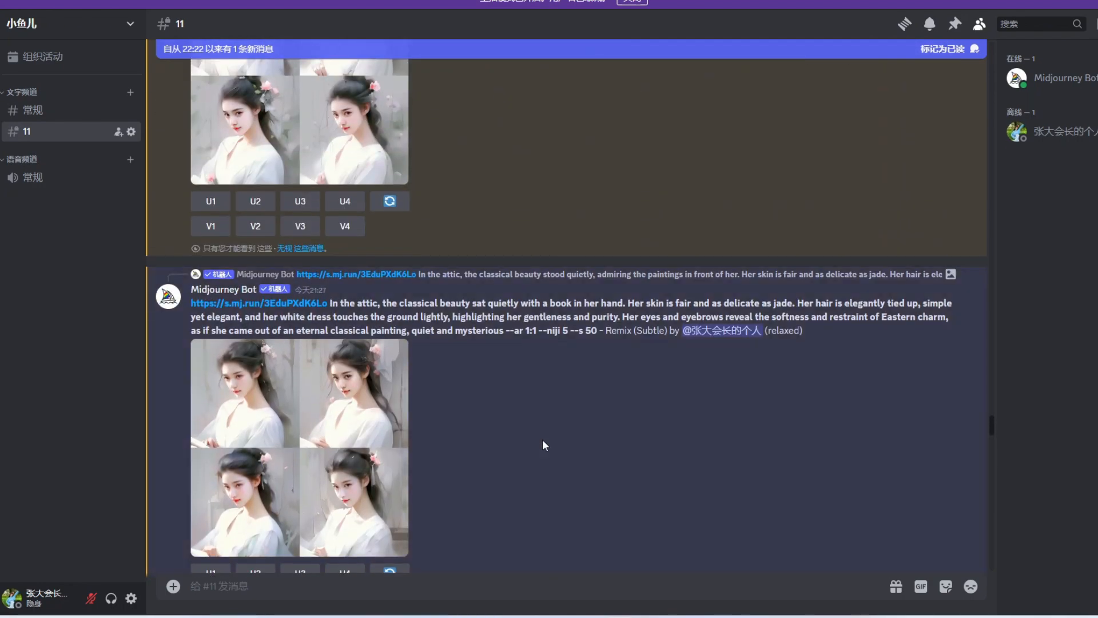
{"action": "left_click", "coordinate": [213, 589]}
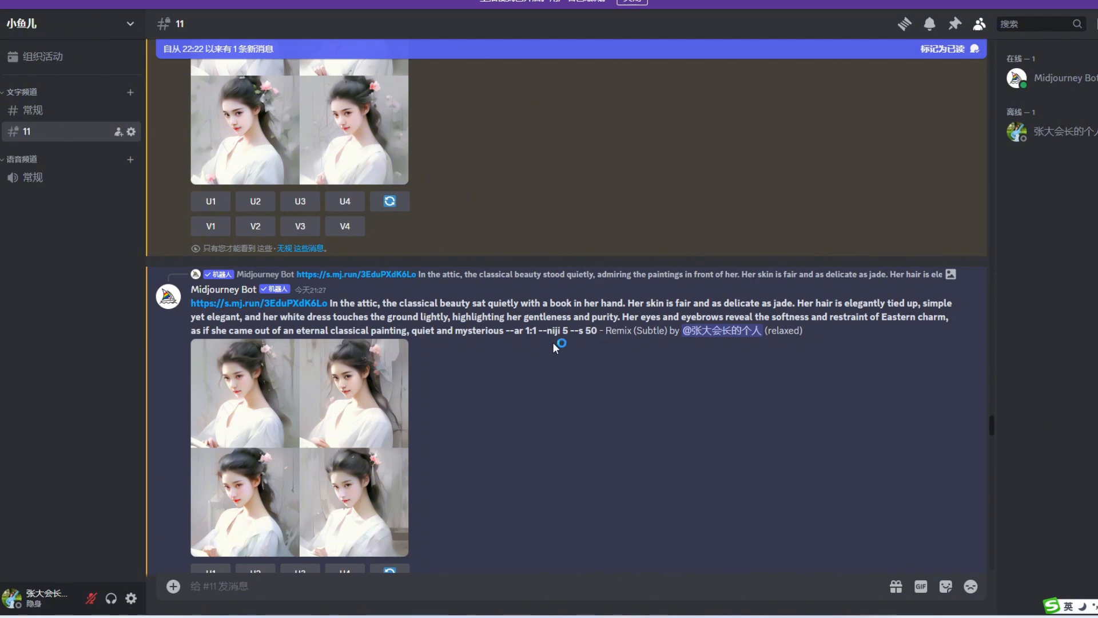
{"action": "left_click_drag", "start_coordinate": [506, 331], "coordinate": [532, 331]}
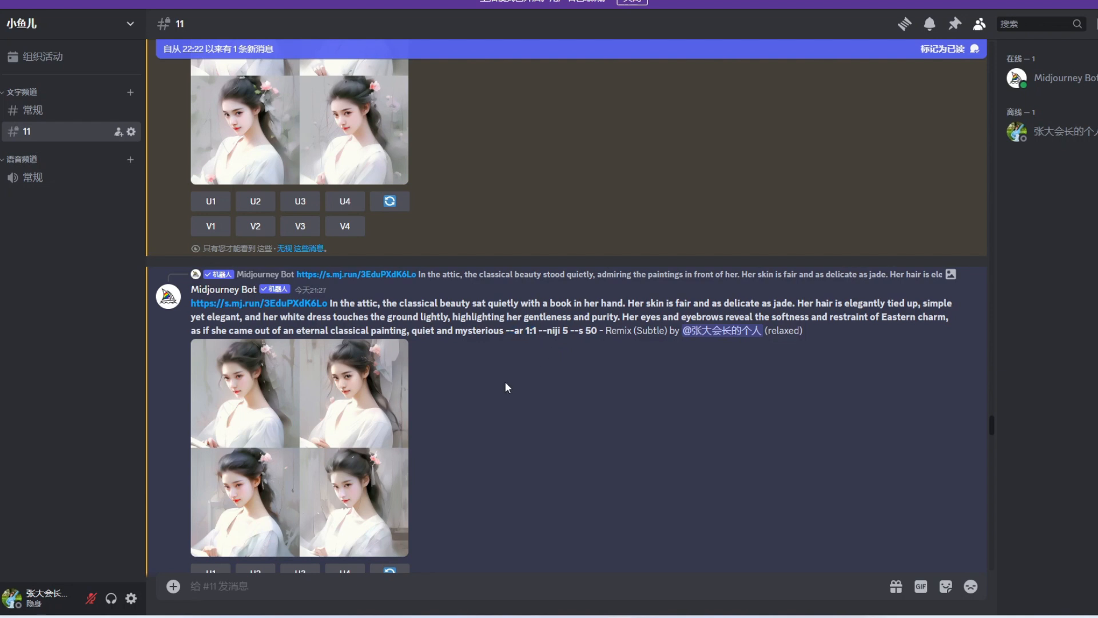
Step: Run the /settings command in the channel to bring up the personal Midjourney settings
{"action": "left_click", "coordinate": [232, 594]}
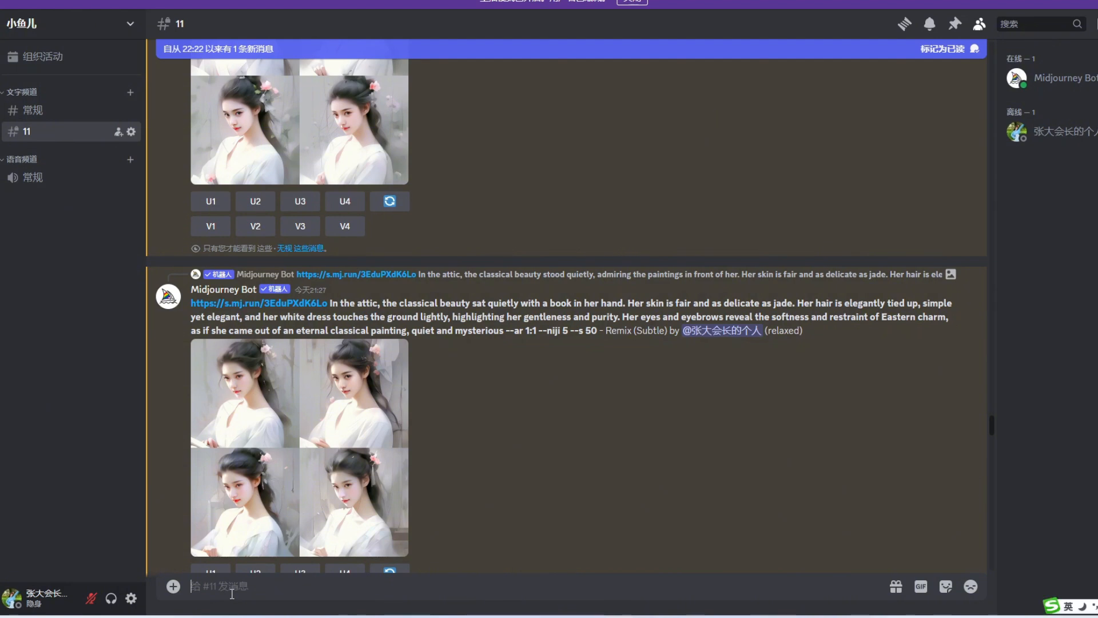
{"action": "type", "text": "/"}
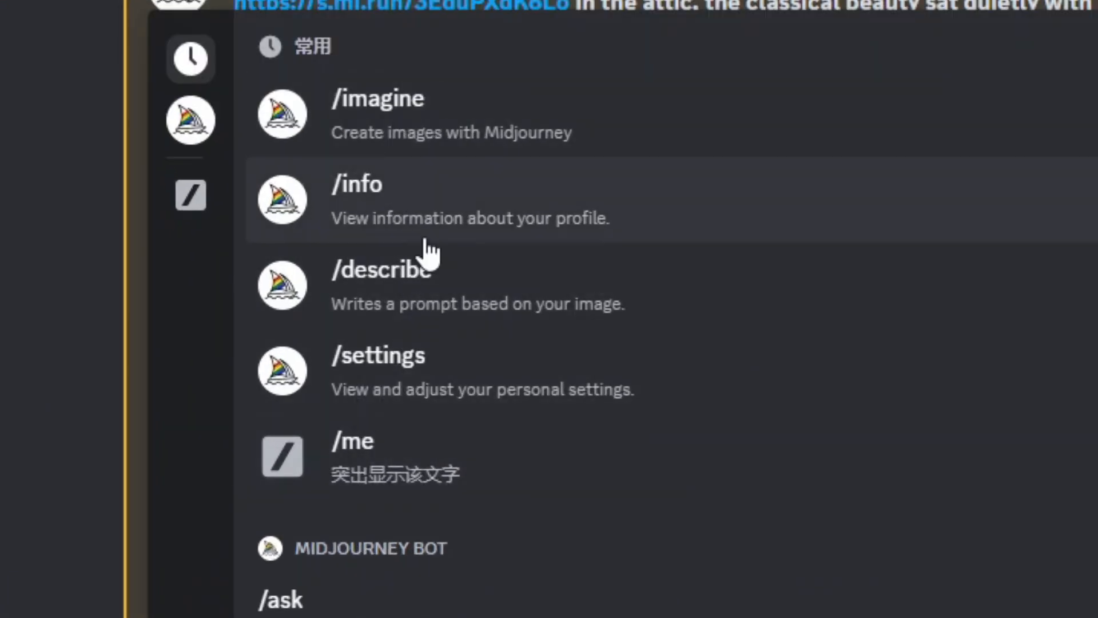
{"action": "left_click", "coordinate": [364, 380]}
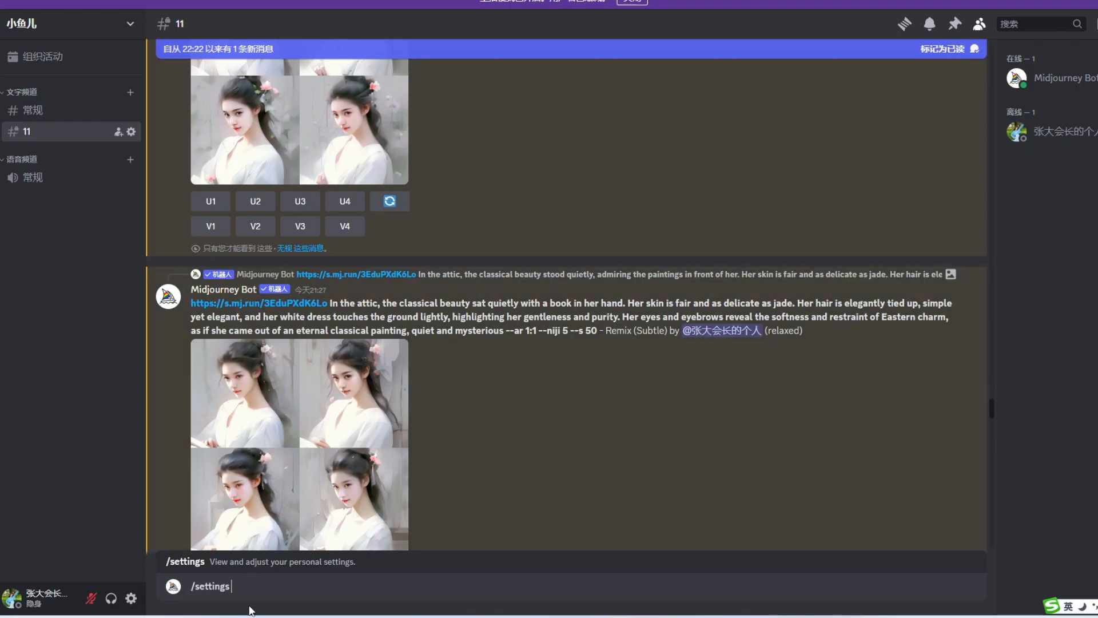
{"action": "key", "text": "Return"}
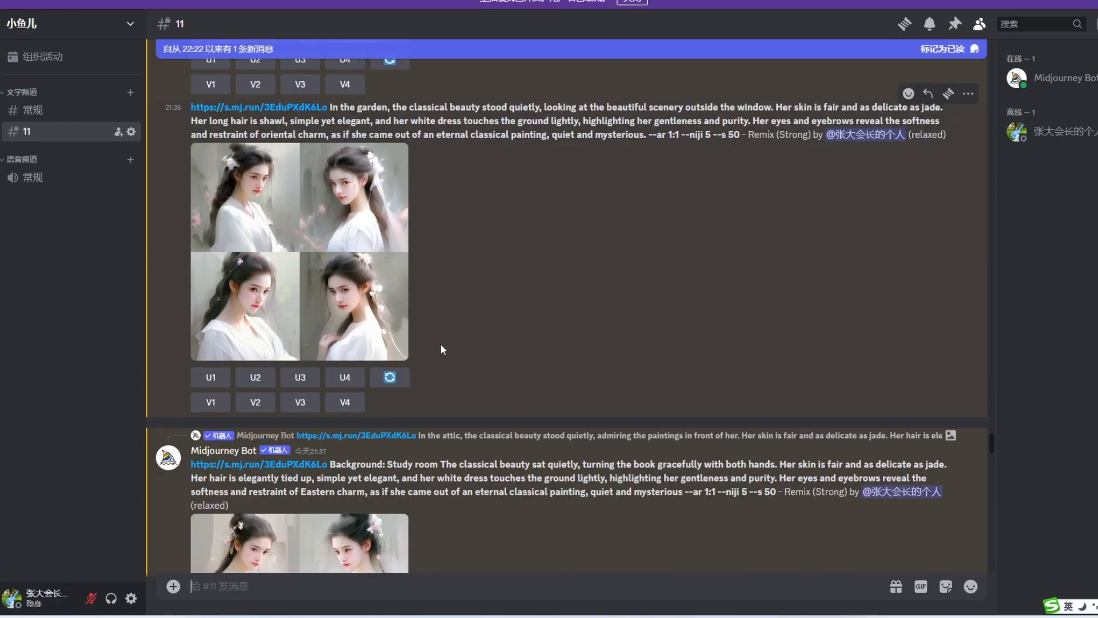
Step: Review the upscaled attic portraits from Image #1 through Image #4 and the editing options beneath each one
{"action": "left_click", "coordinate": [202, 387]}
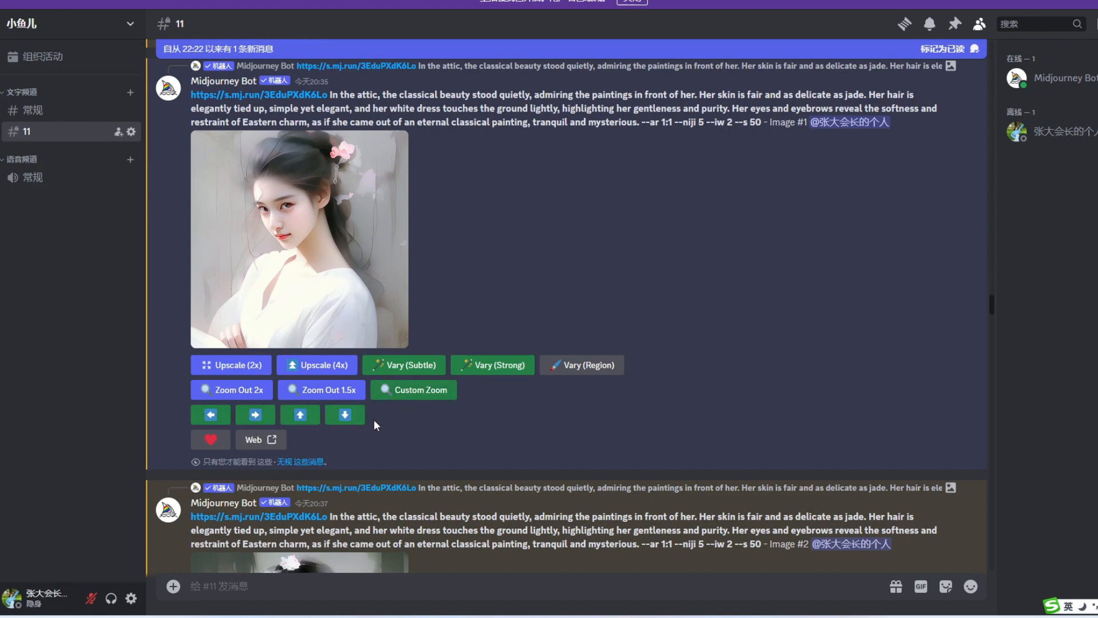
{"action": "scroll", "coordinate": [374, 423], "scroll_direction": "down", "scroll_amount": 5}
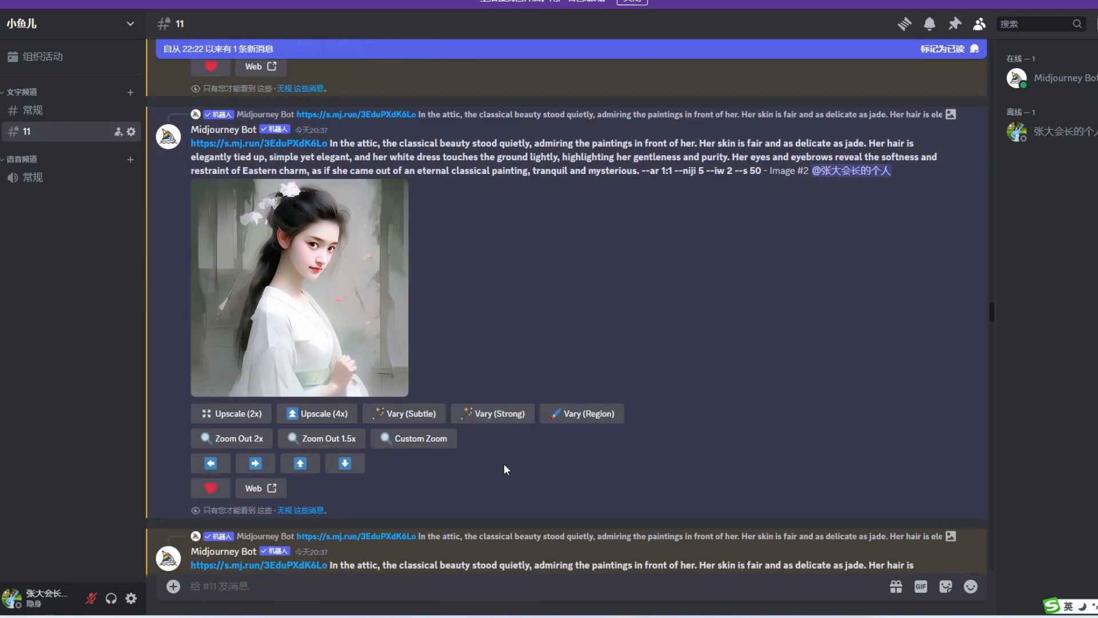
{"action": "scroll", "coordinate": [482, 461], "scroll_direction": "down", "scroll_amount": 10}
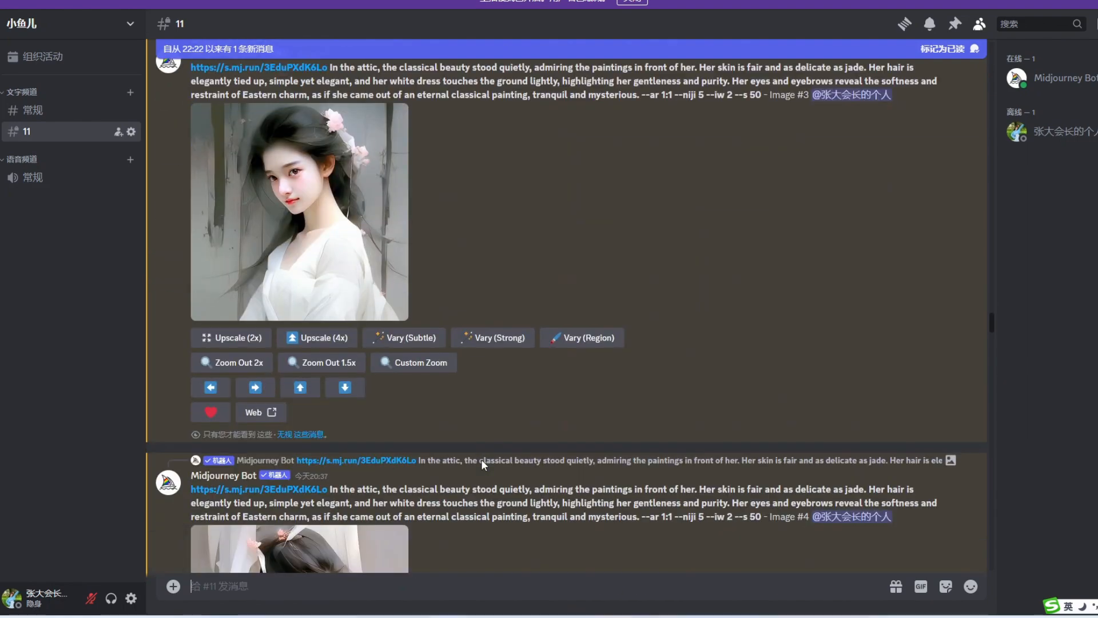
{"action": "scroll", "coordinate": [481, 465], "scroll_direction": "down", "scroll_amount": 10}
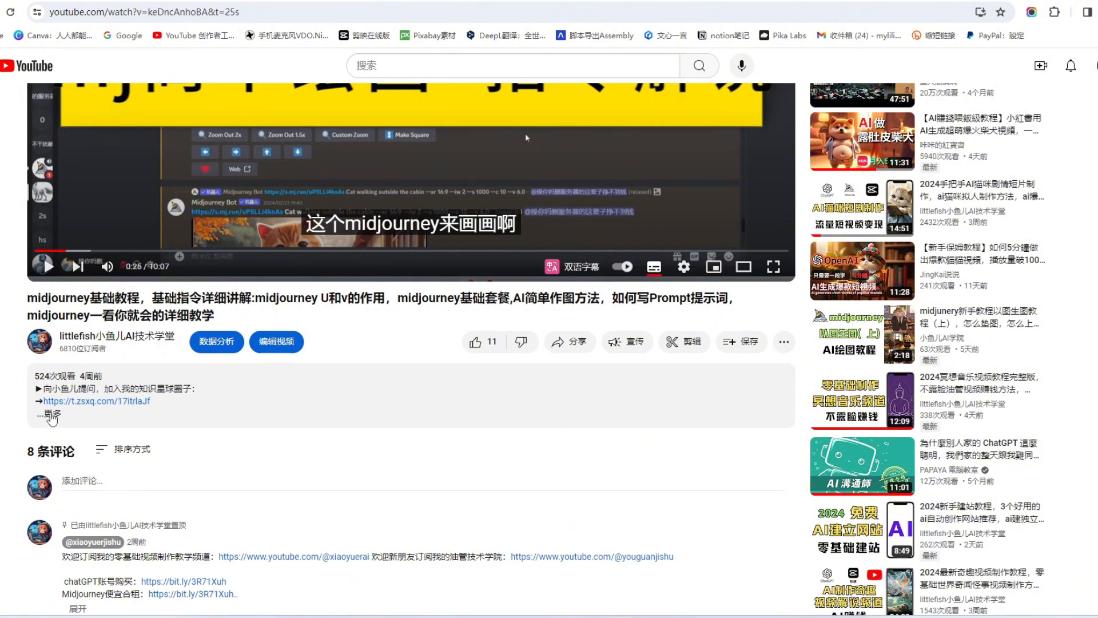
Step: Switch to YouTube, expand the full description of the Midjourney basics tutorial video and examine the links in it
{"action": "left_click", "coordinate": [52, 416]}
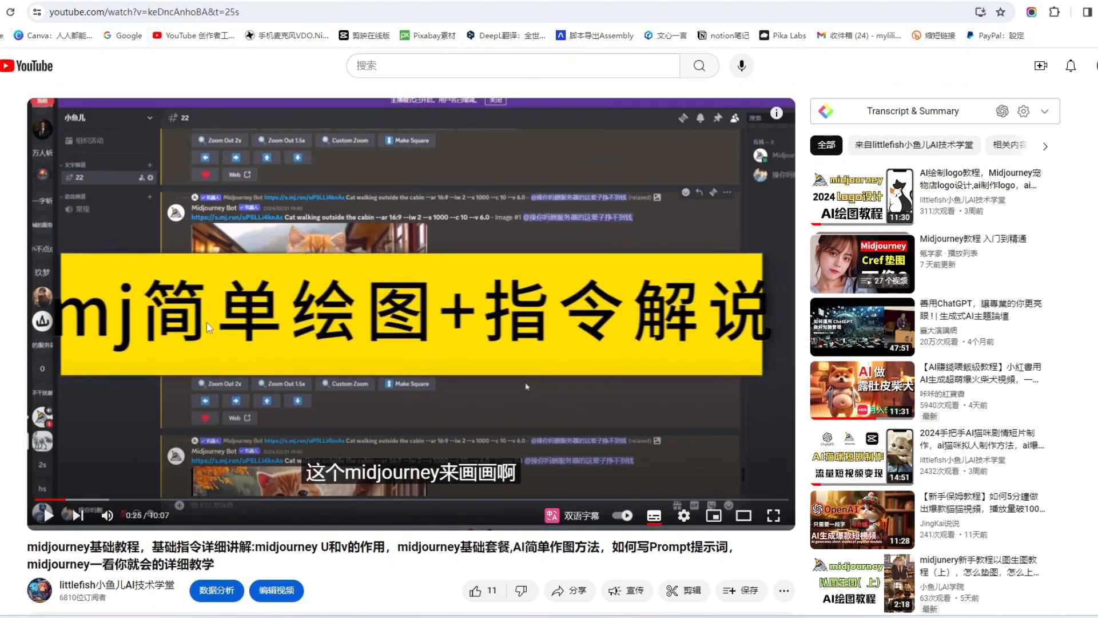
{"action": "scroll", "coordinate": [207, 327], "scroll_direction": "down", "scroll_amount": 3}
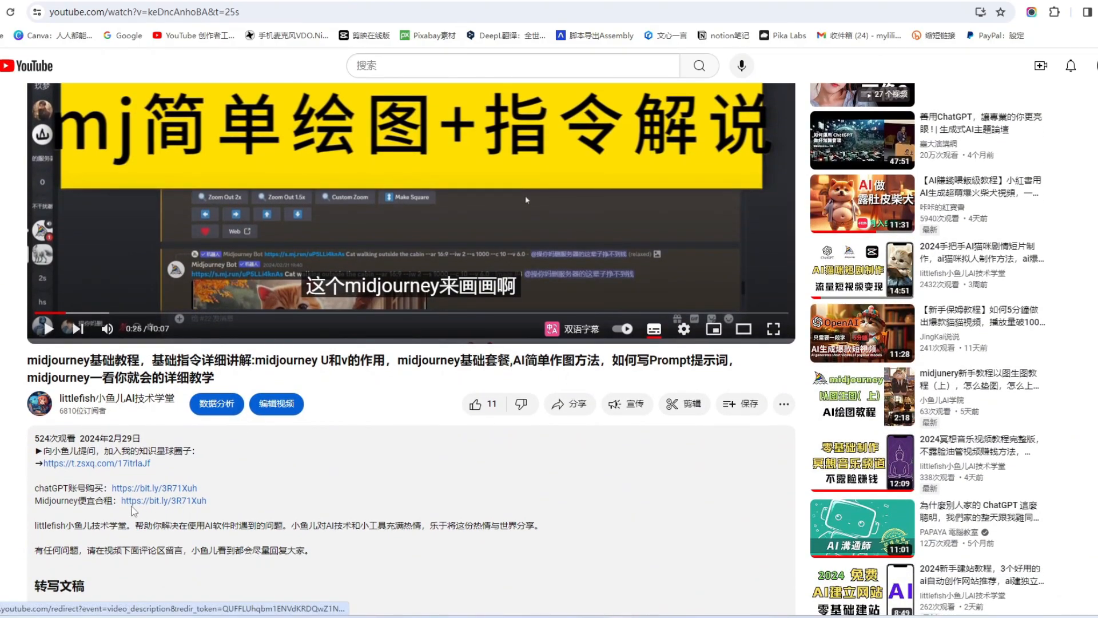
{"action": "scroll", "coordinate": [323, 478], "scroll_direction": "down", "scroll_amount": 1}
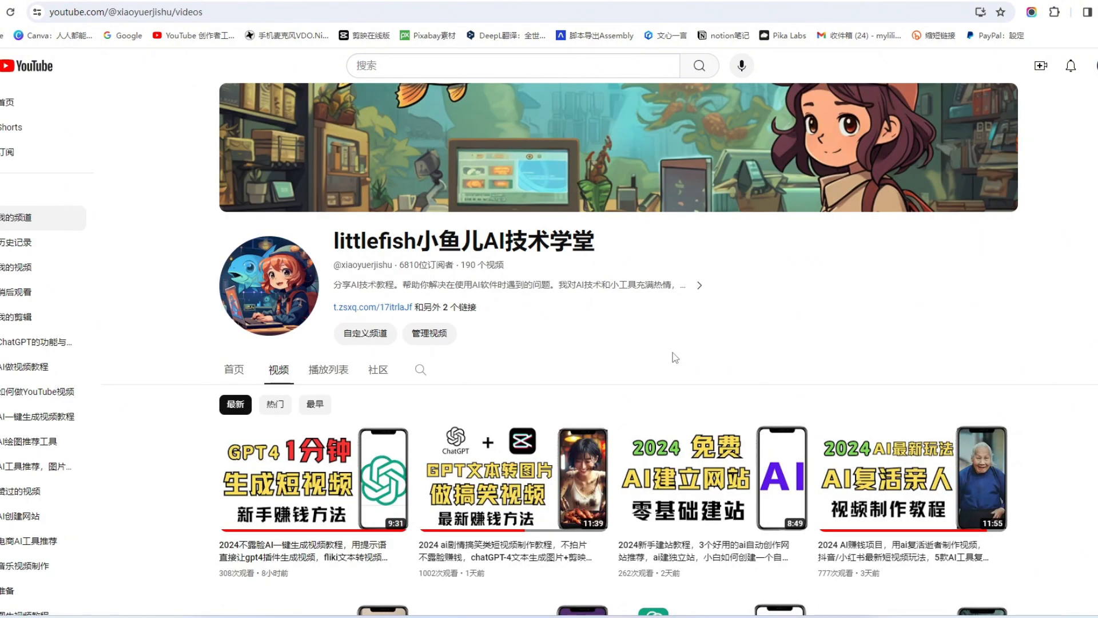
Step: Browse the latest uploads in the video list of the littlefish小鱼儿AI技术学堂 channel
{"action": "scroll", "coordinate": [674, 358], "scroll_direction": "down", "scroll_amount": 1}
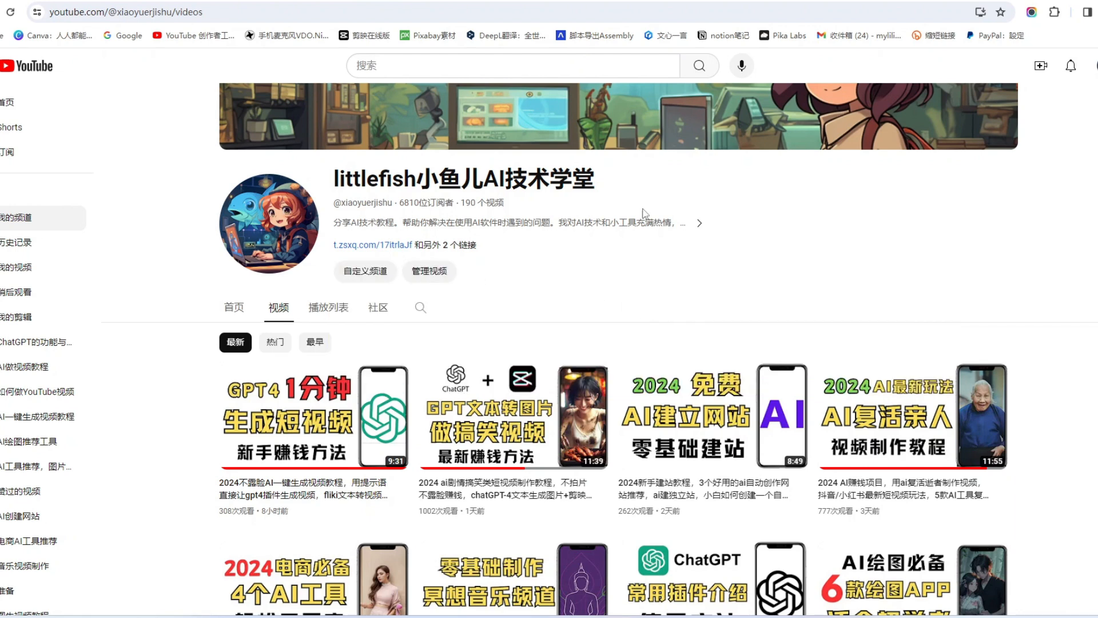
{"action": "scroll", "coordinate": [861, 327], "scroll_direction": "down", "scroll_amount": 6}
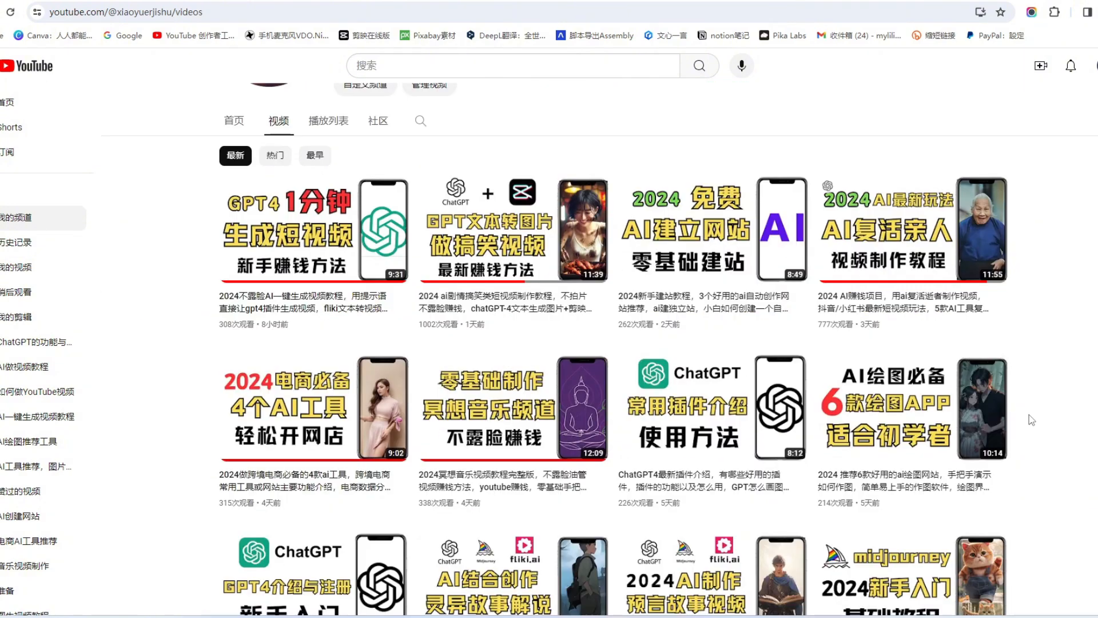
{"action": "scroll", "coordinate": [1032, 420], "scroll_direction": "down", "scroll_amount": 5}
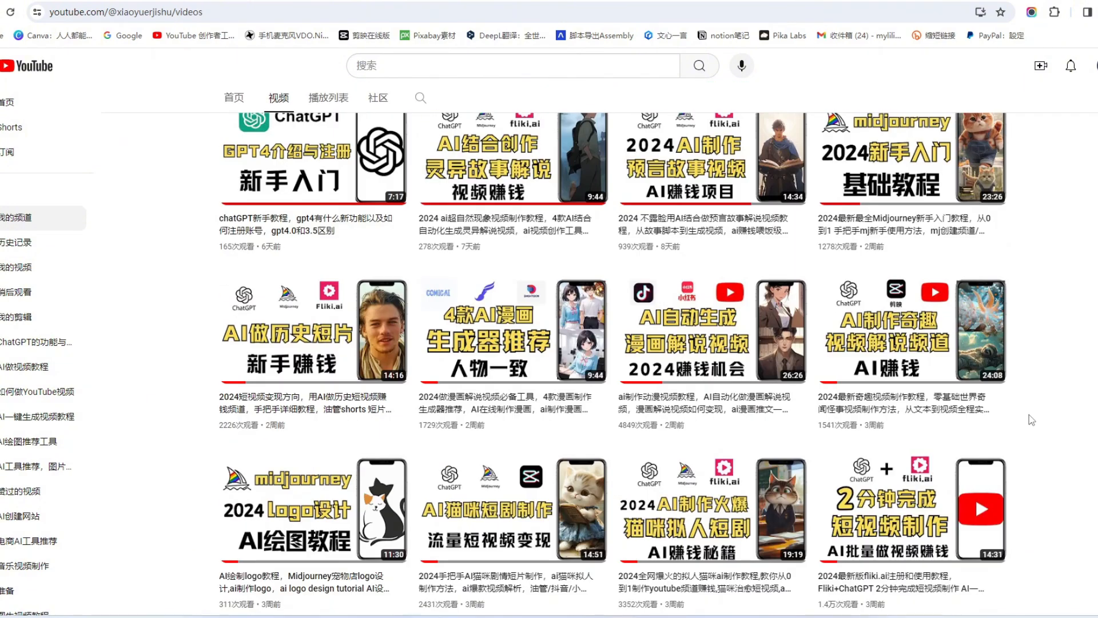